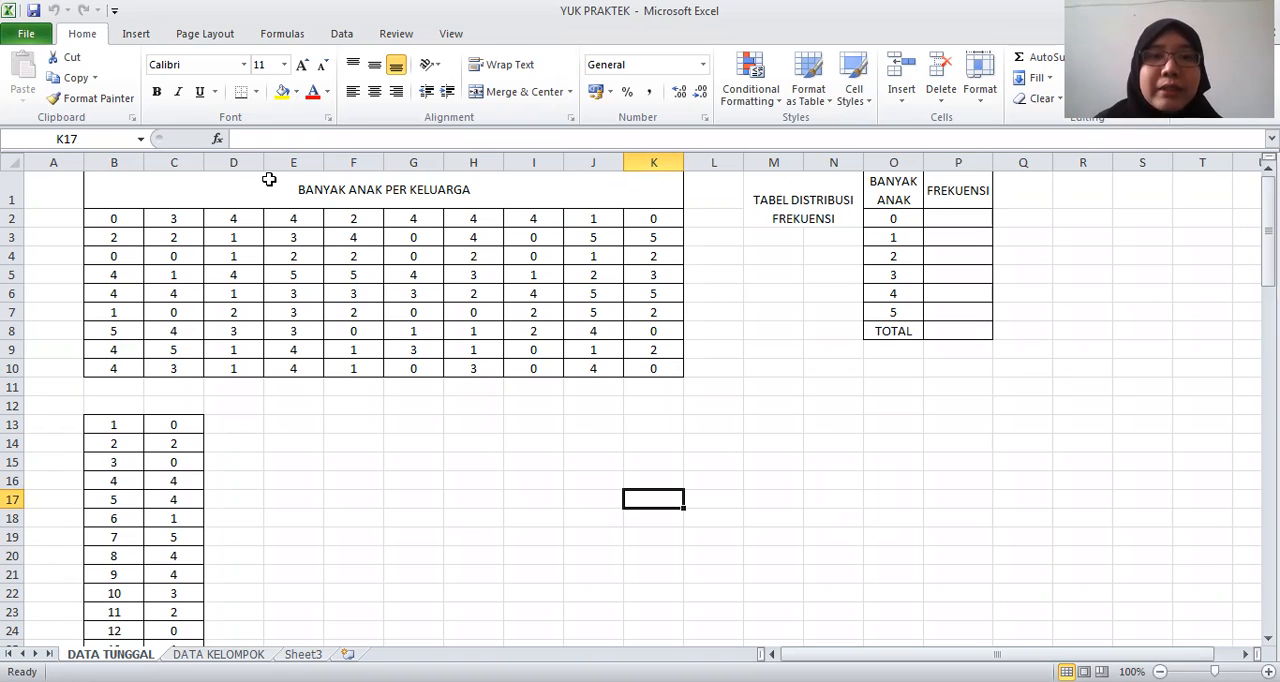
left_click_drag(128, 216, 656, 364)
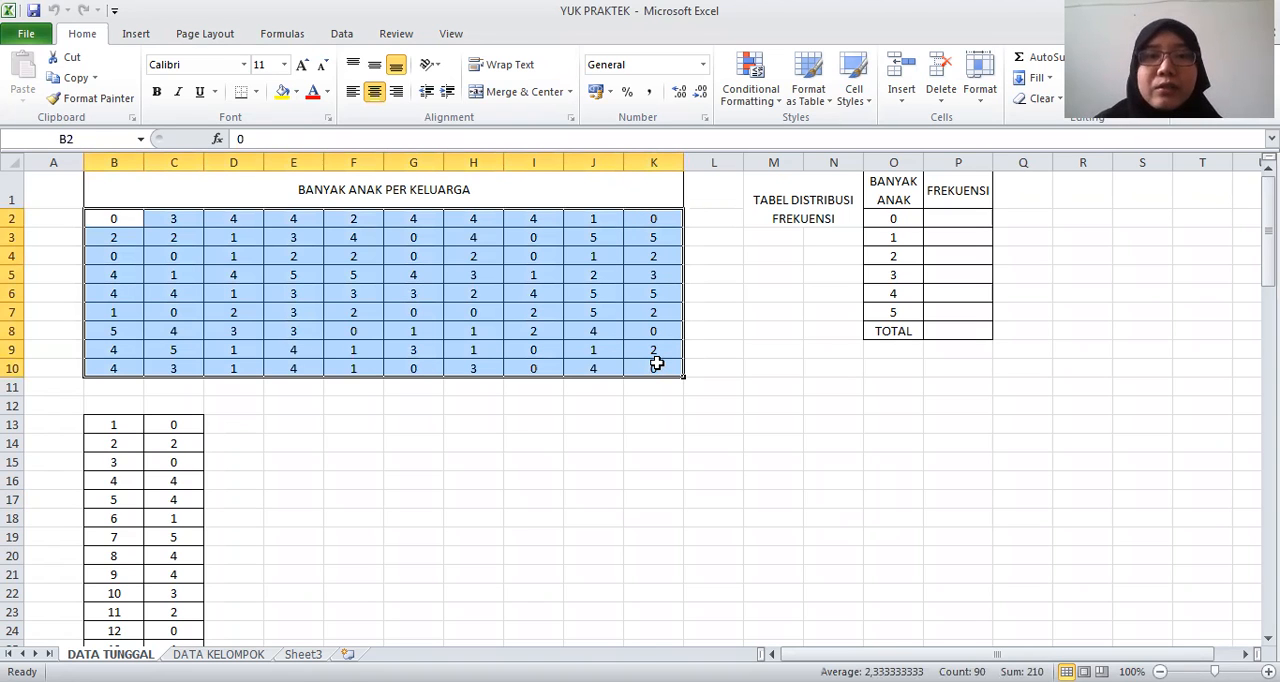
left_click(728, 334)
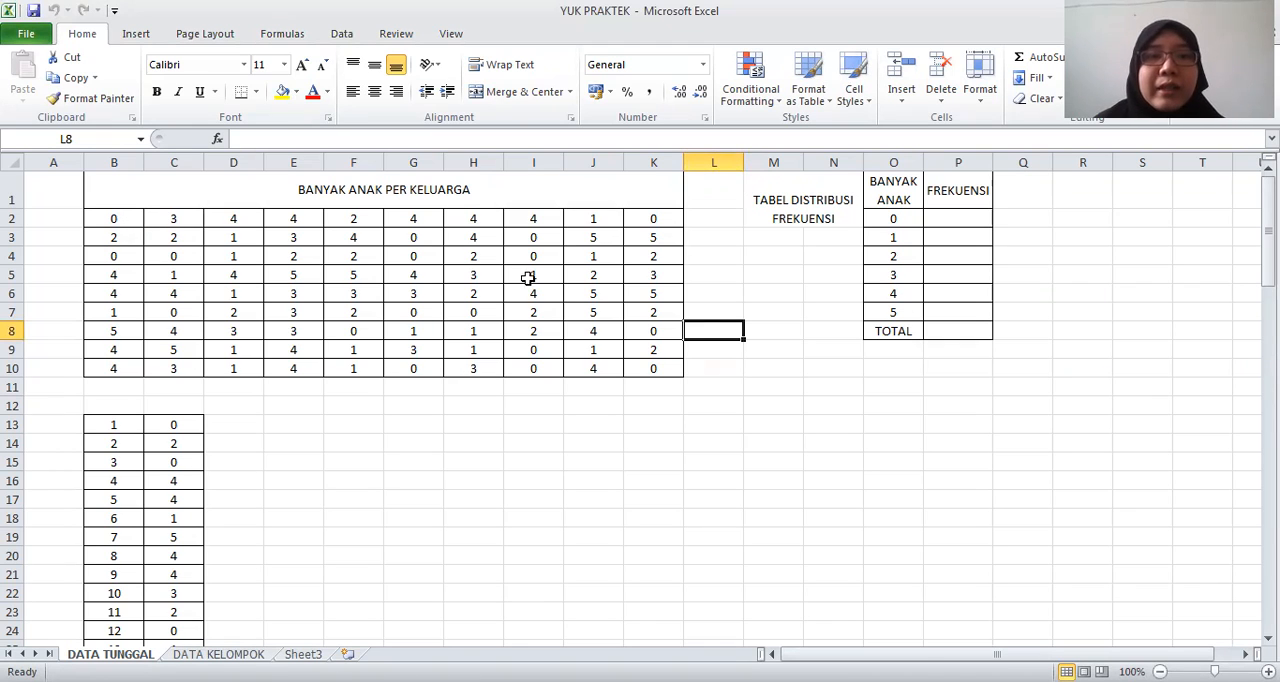
left_click_drag(127, 216, 643, 360)
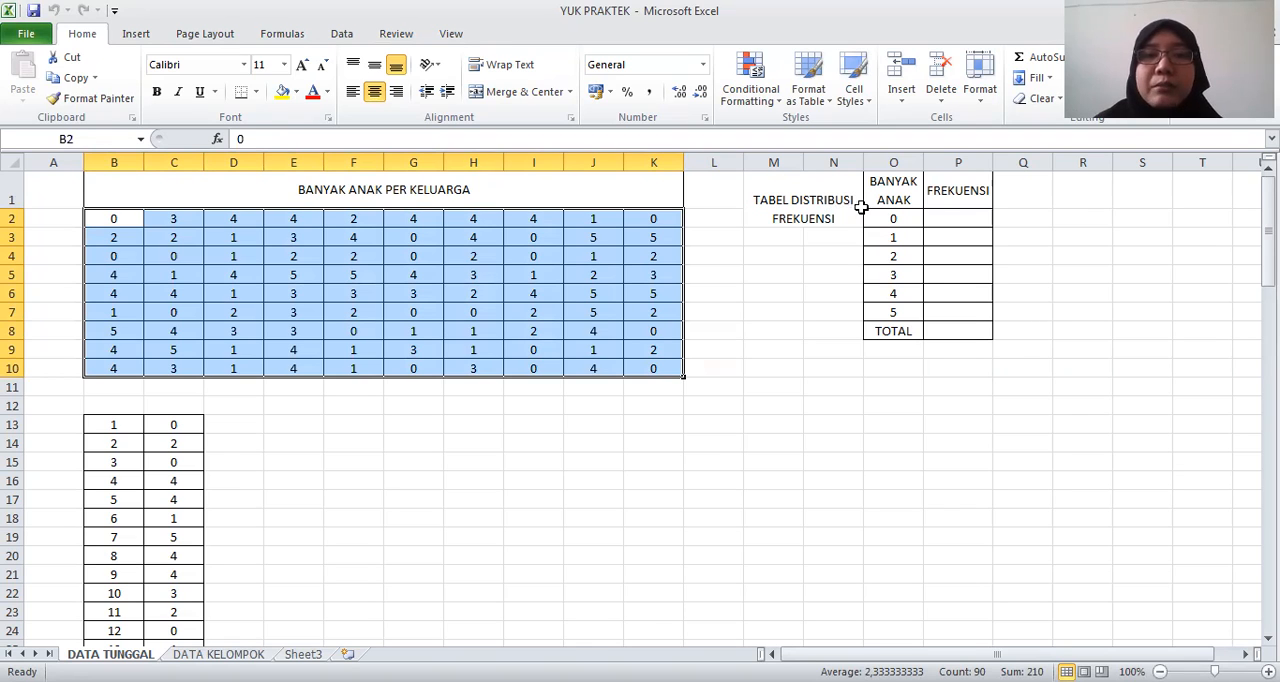
Enter =COUNTIF(B2:K10;0) in P2 as the frequency of the value 0
left_click(942, 218)
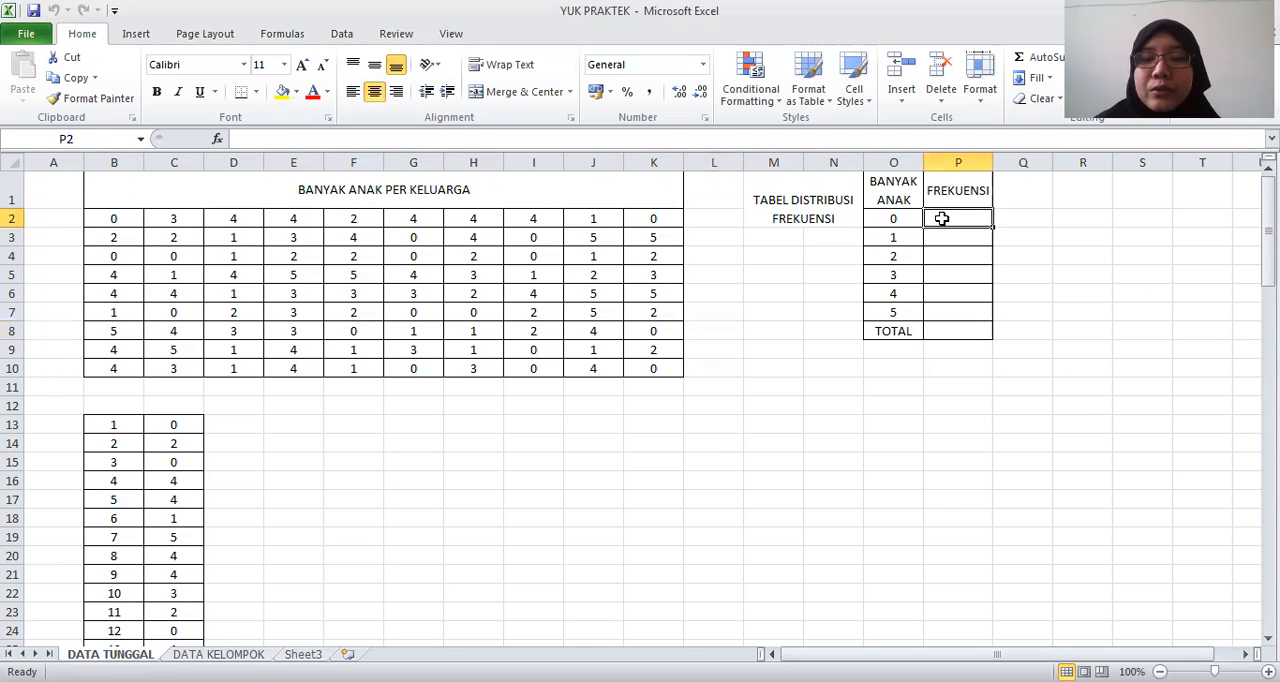
type("=")
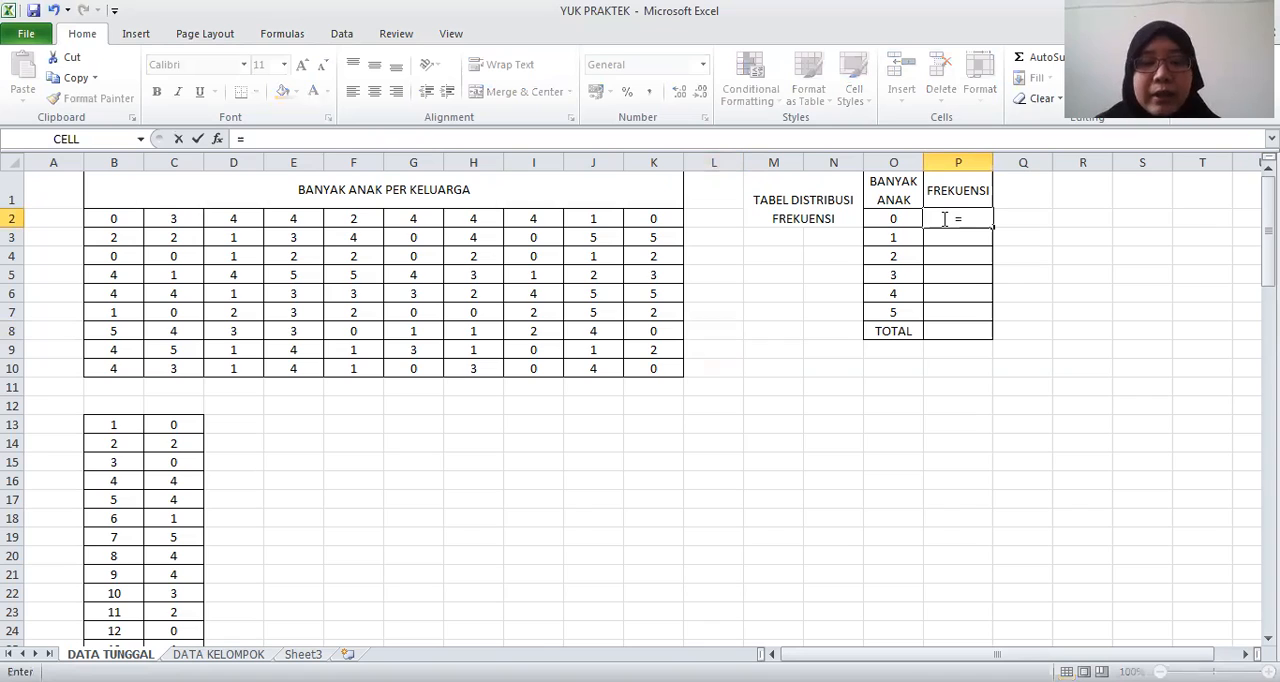
type("CO")
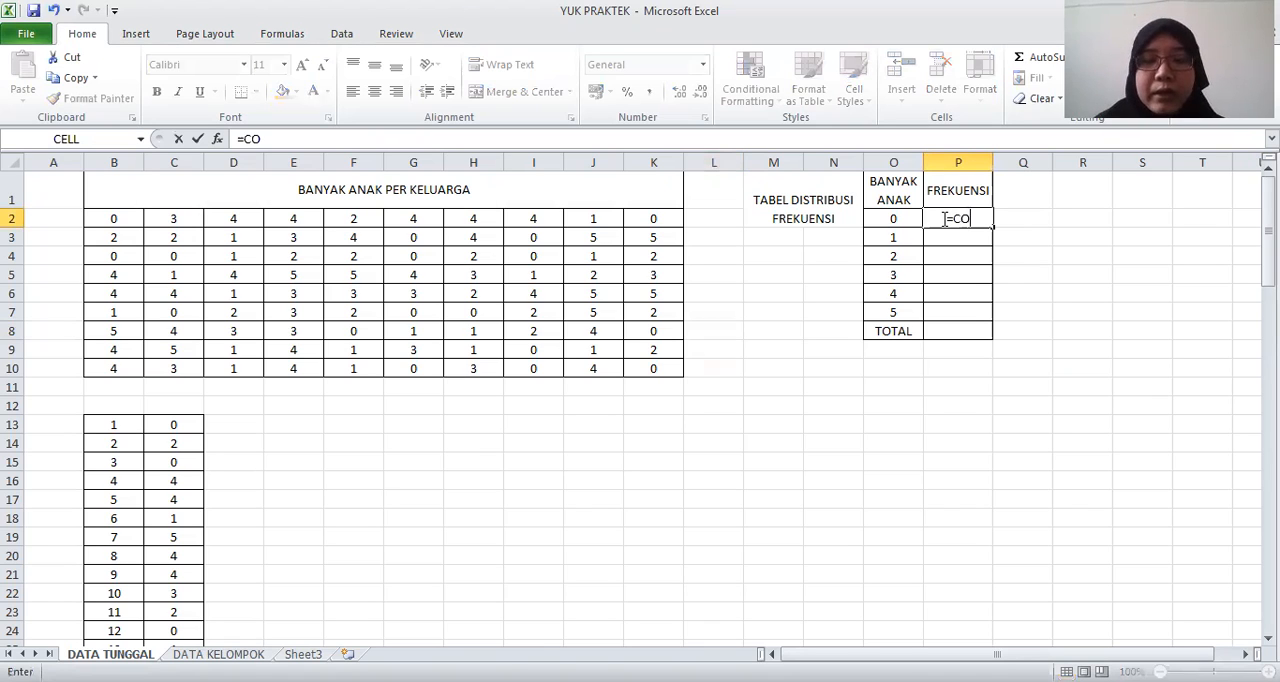
type("UNTIF(")
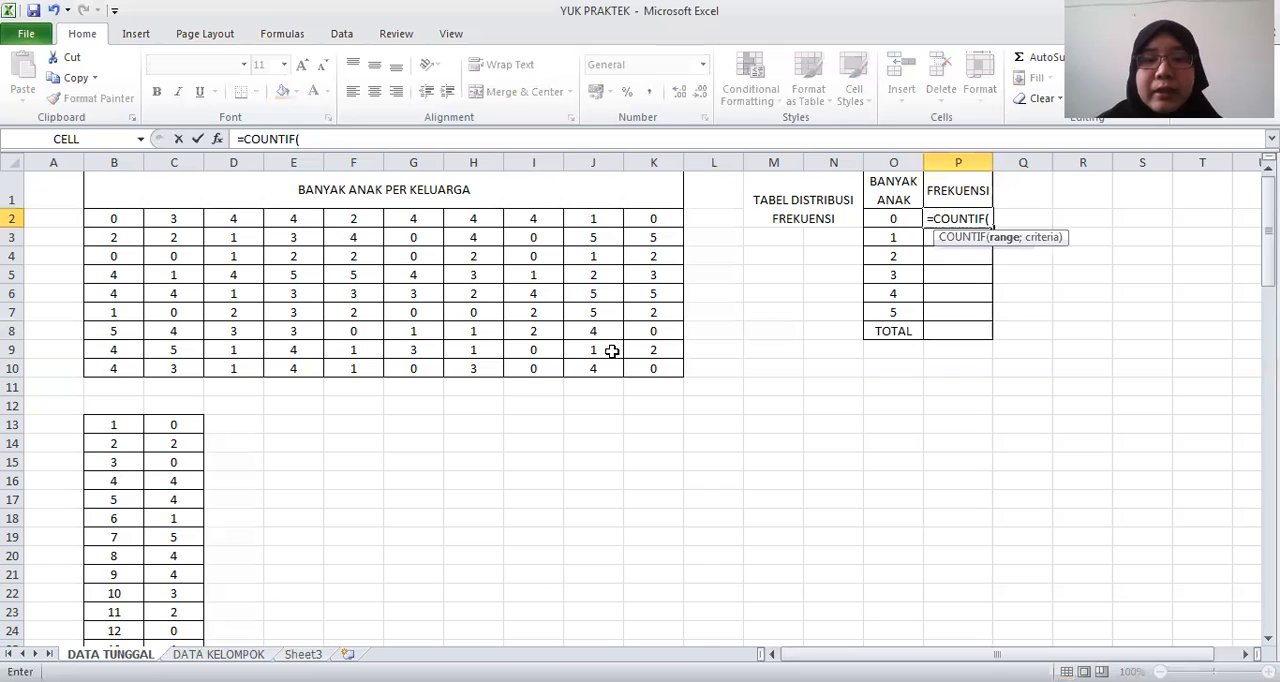
left_click_drag(113, 218, 650, 364)
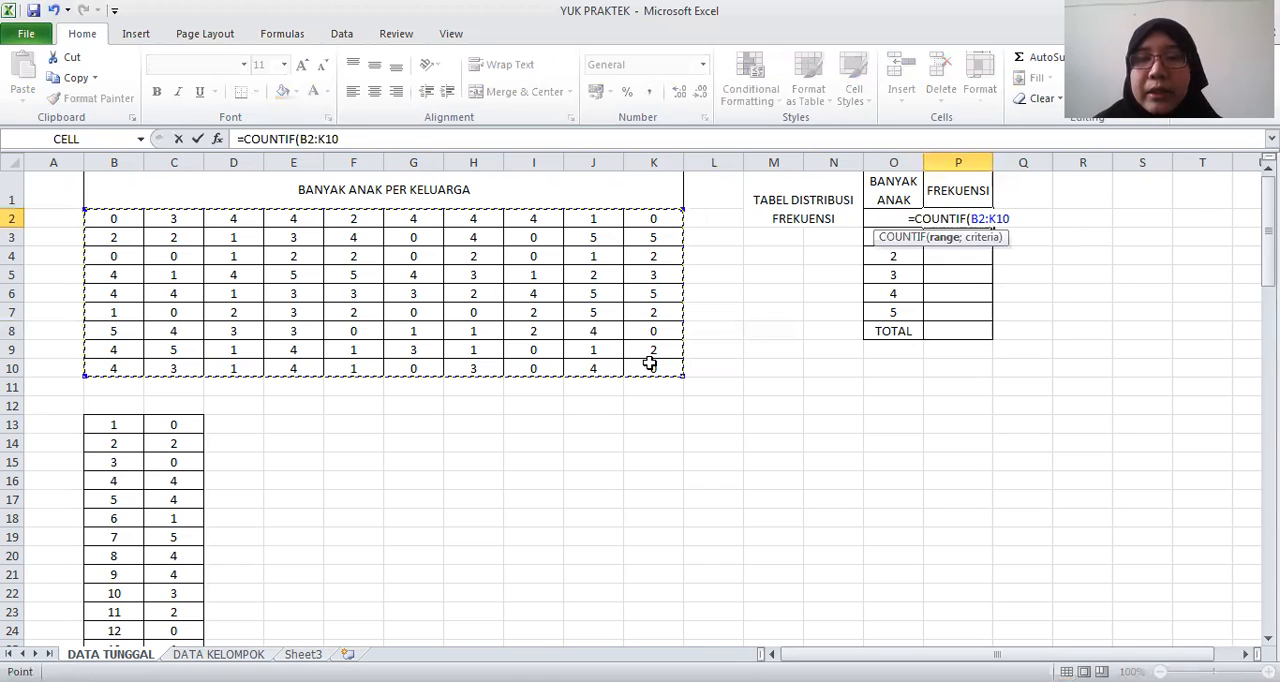
type(";")
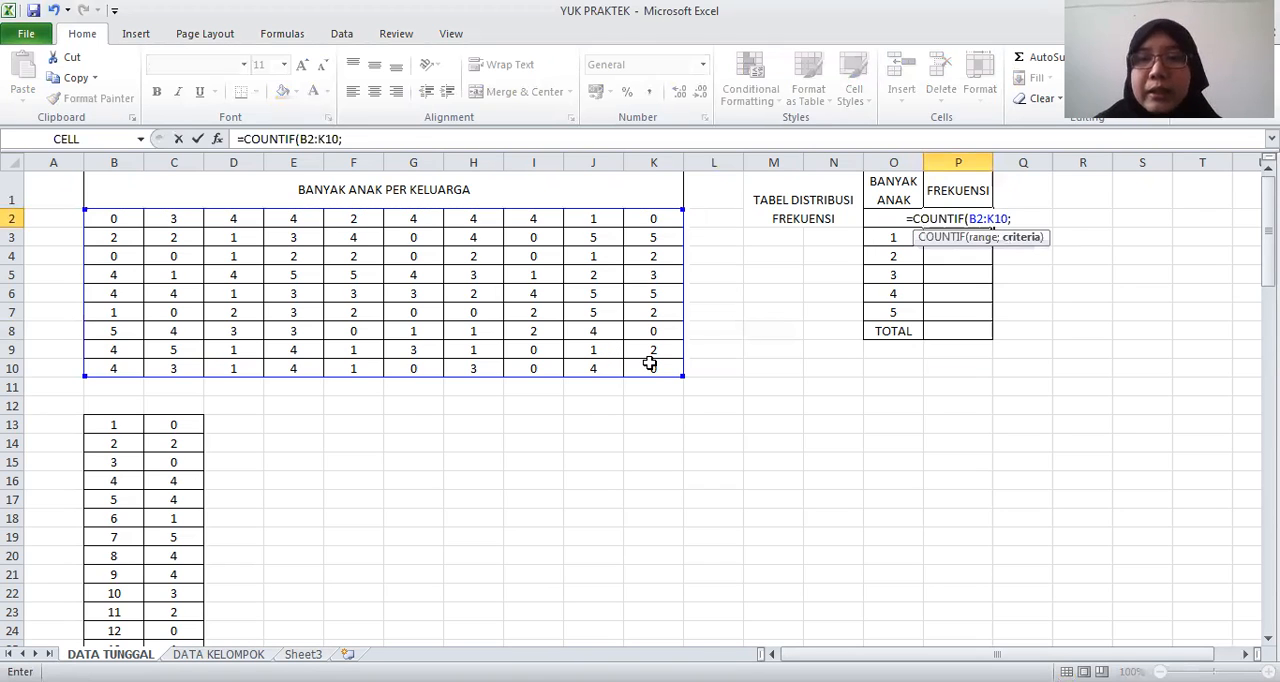
type("0)")
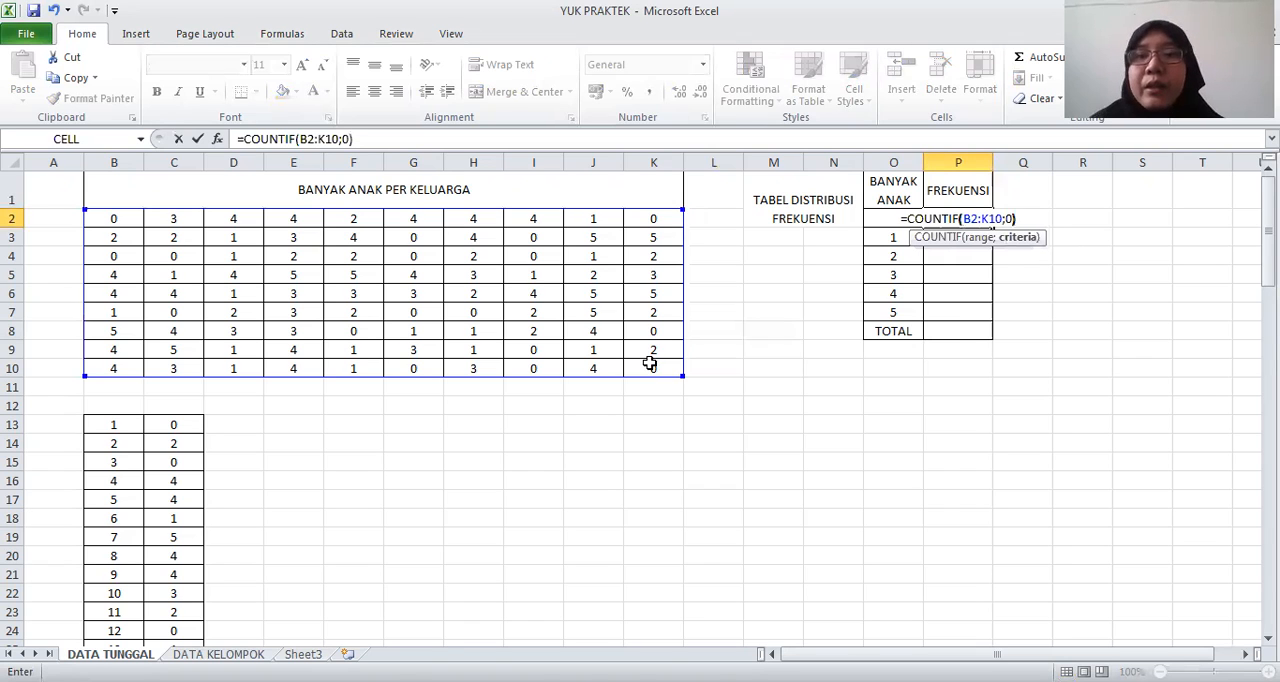
left_click(992, 219)
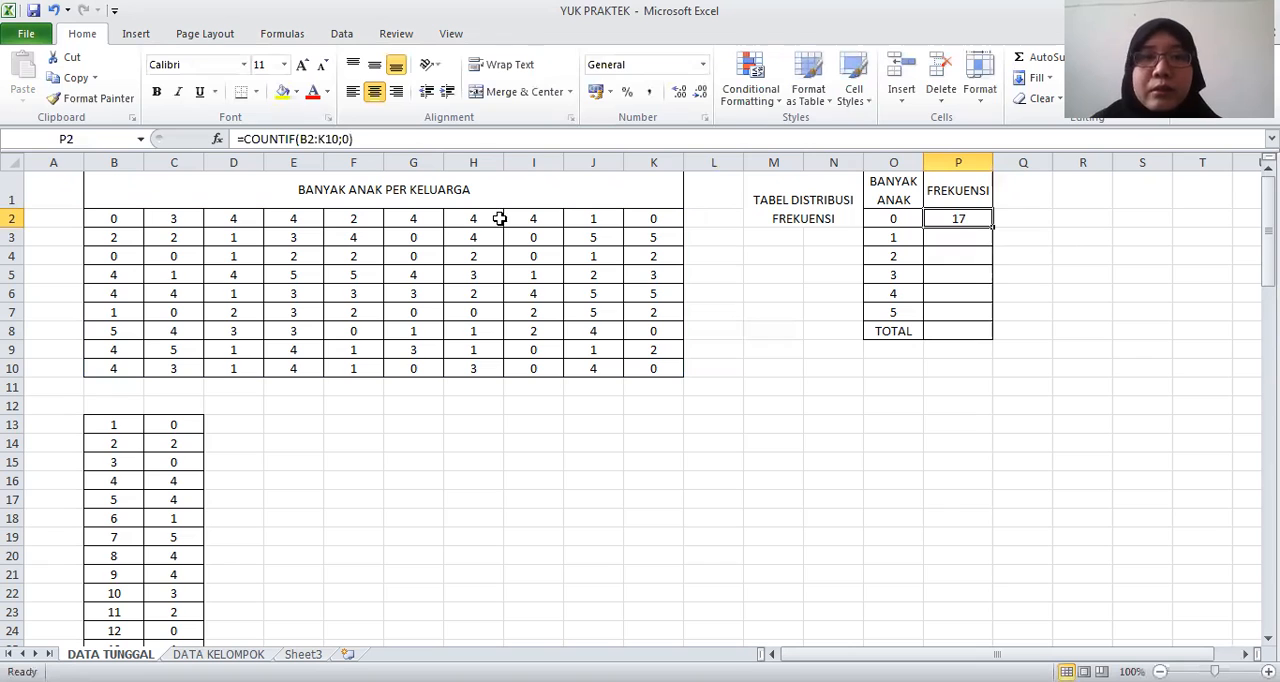
Make the range in P2's COUNTIF formula absolute, as $B$2:$K$10
left_click(303, 139)
type("$")
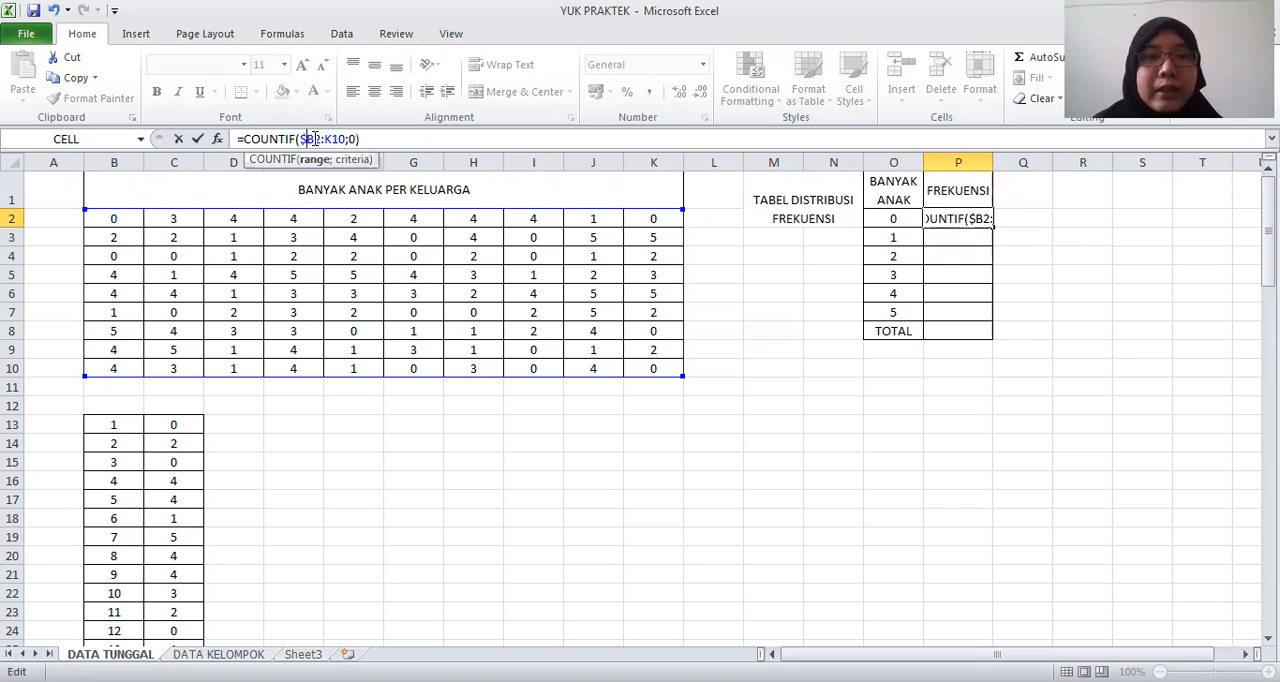
left_click(314, 139)
type("$")
left_click(333, 139)
type("$")
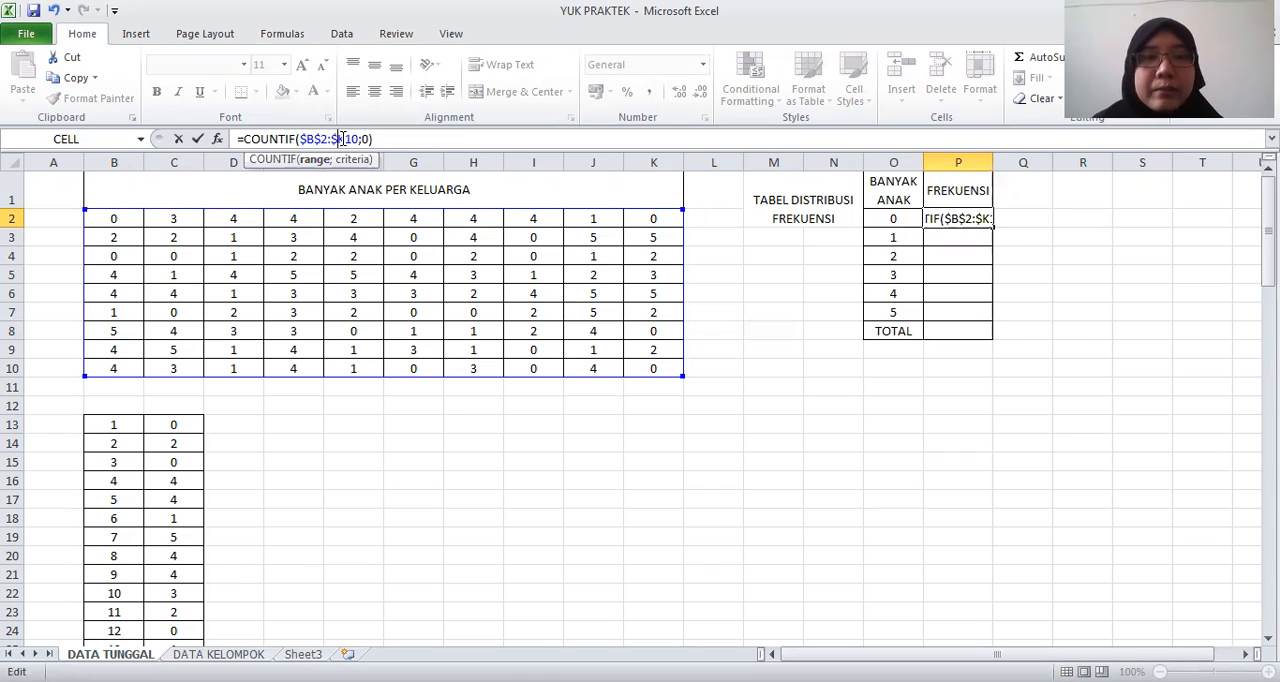
left_click(345, 139)
type("$")
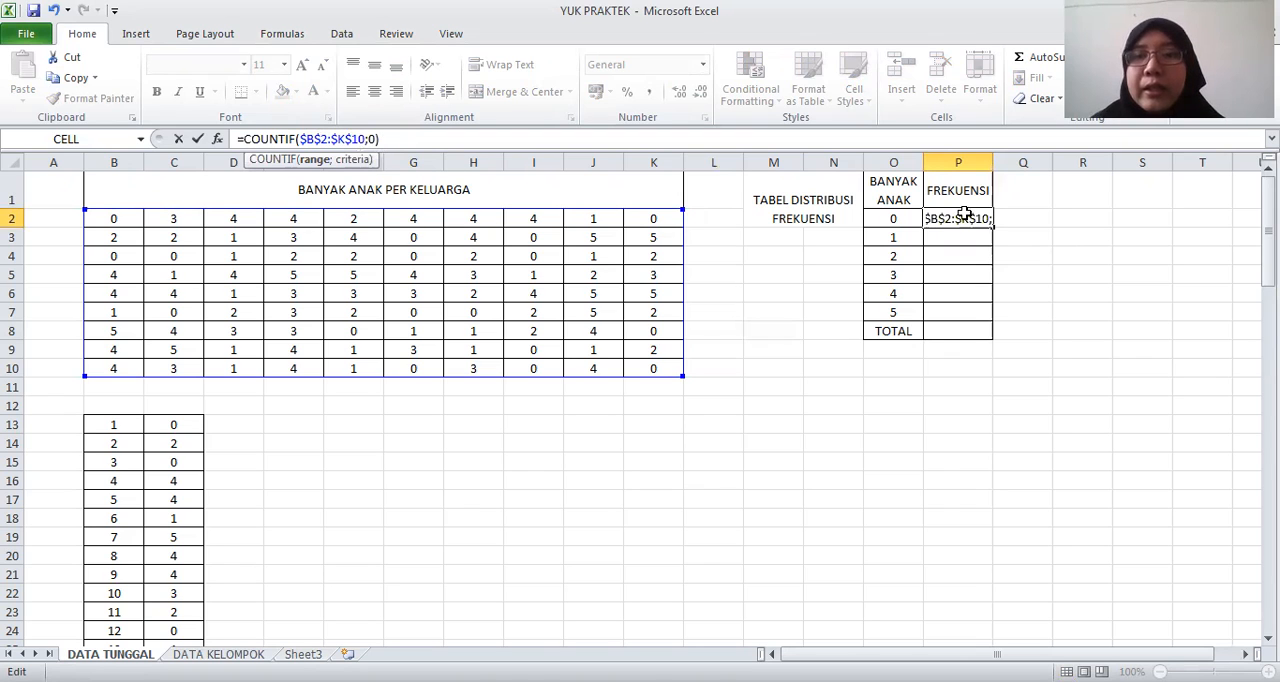
key("Return")
Copy the COUNTIF formula from P2 down through P7
left_click(990, 226)
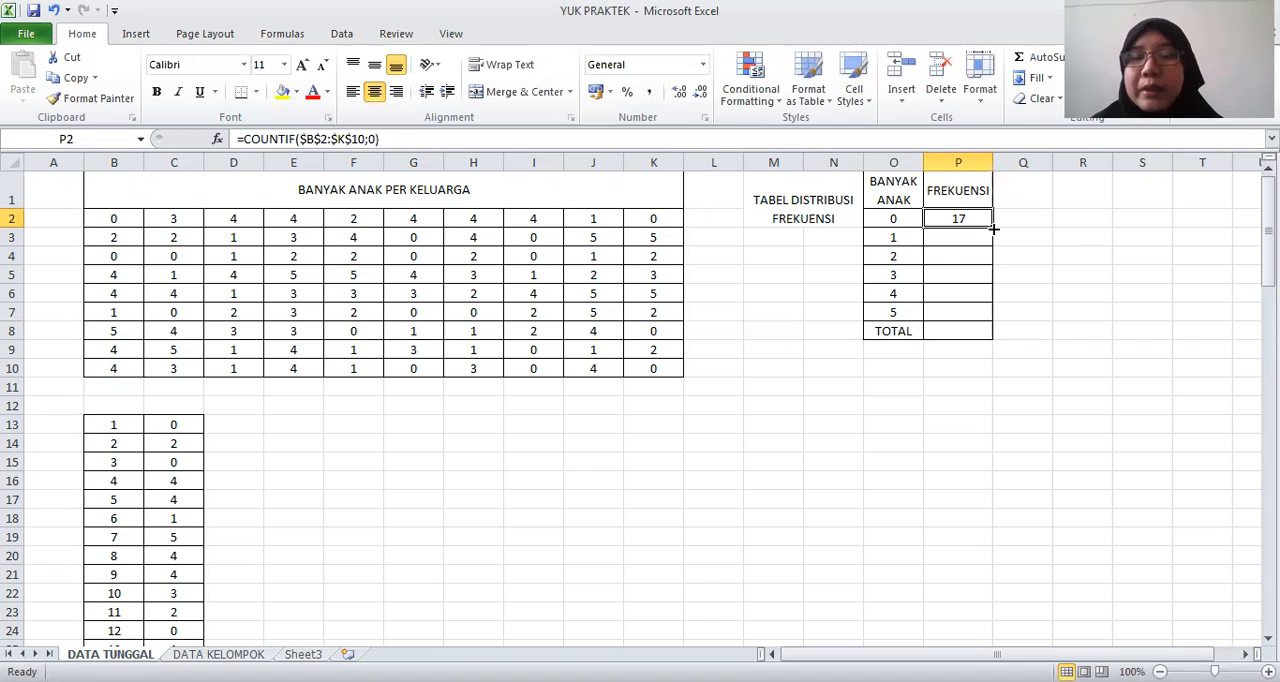
left_click_drag(992, 226, 987, 318)
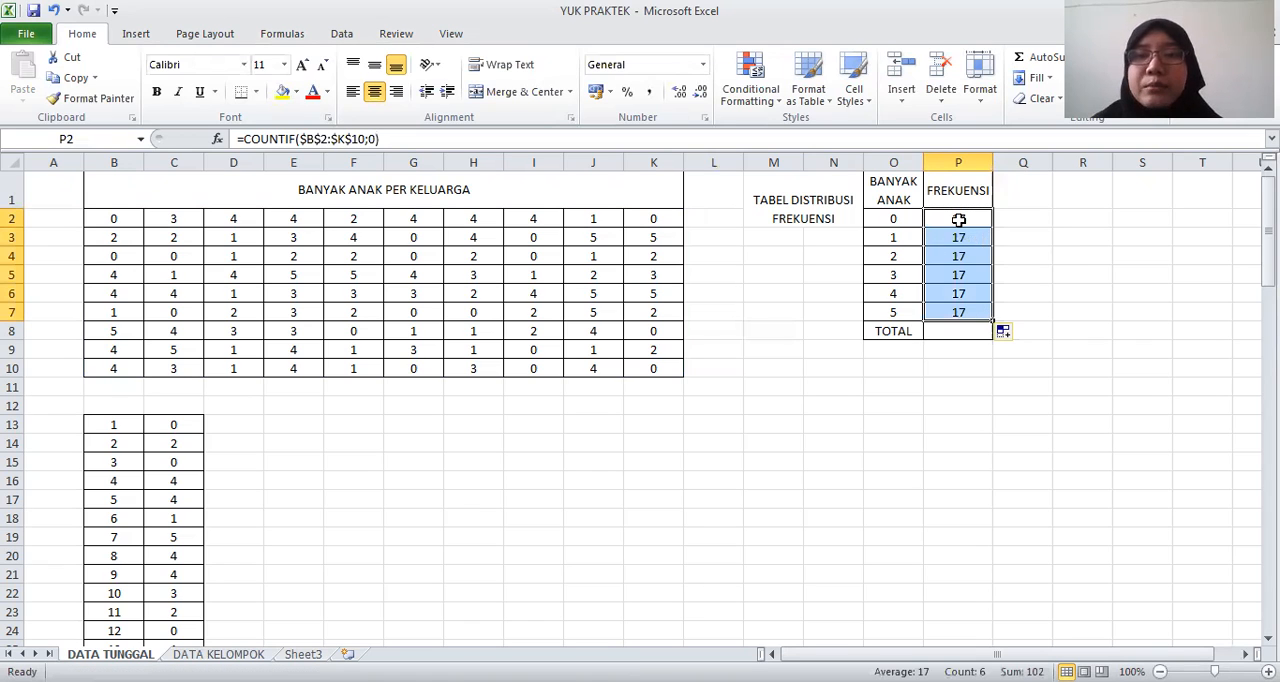
key("Down")
key("Up")
Change the COUNTIF criteria in P3 to P7 to 1, 2, 3, 4 and 5, matching each row's number of children
left_click(957, 238)
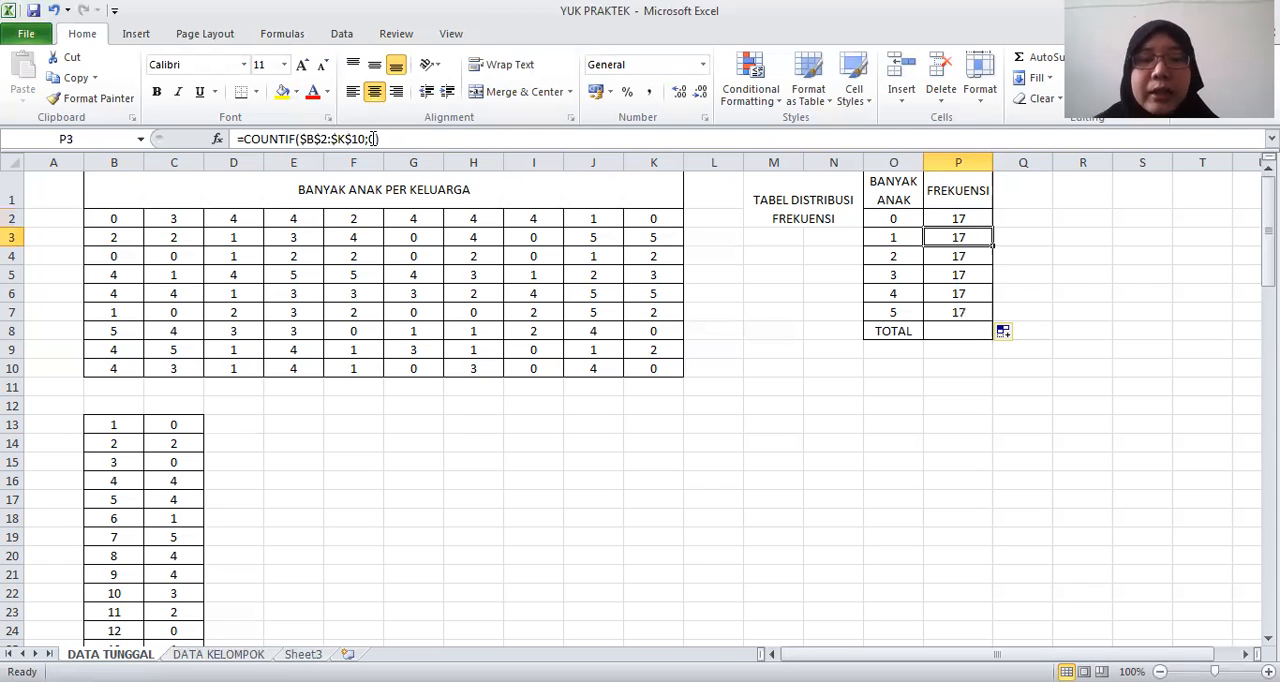
left_click(373, 139)
type("1")
key("Return")
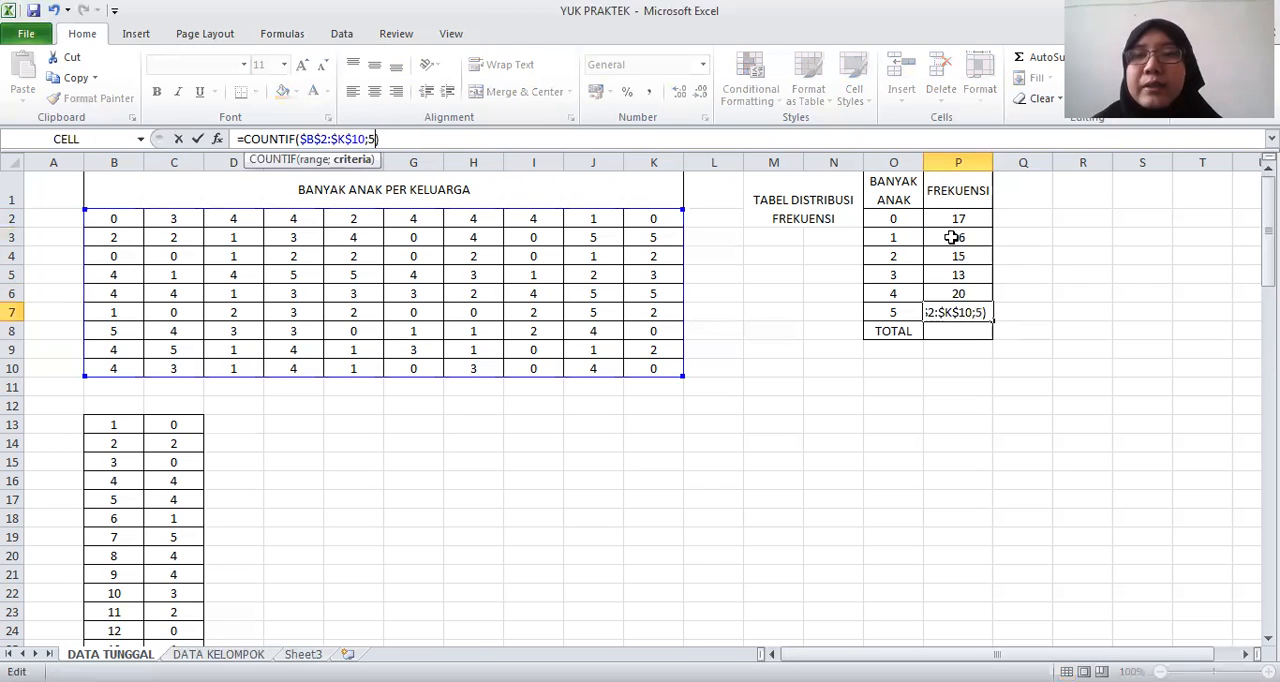
key("Return")
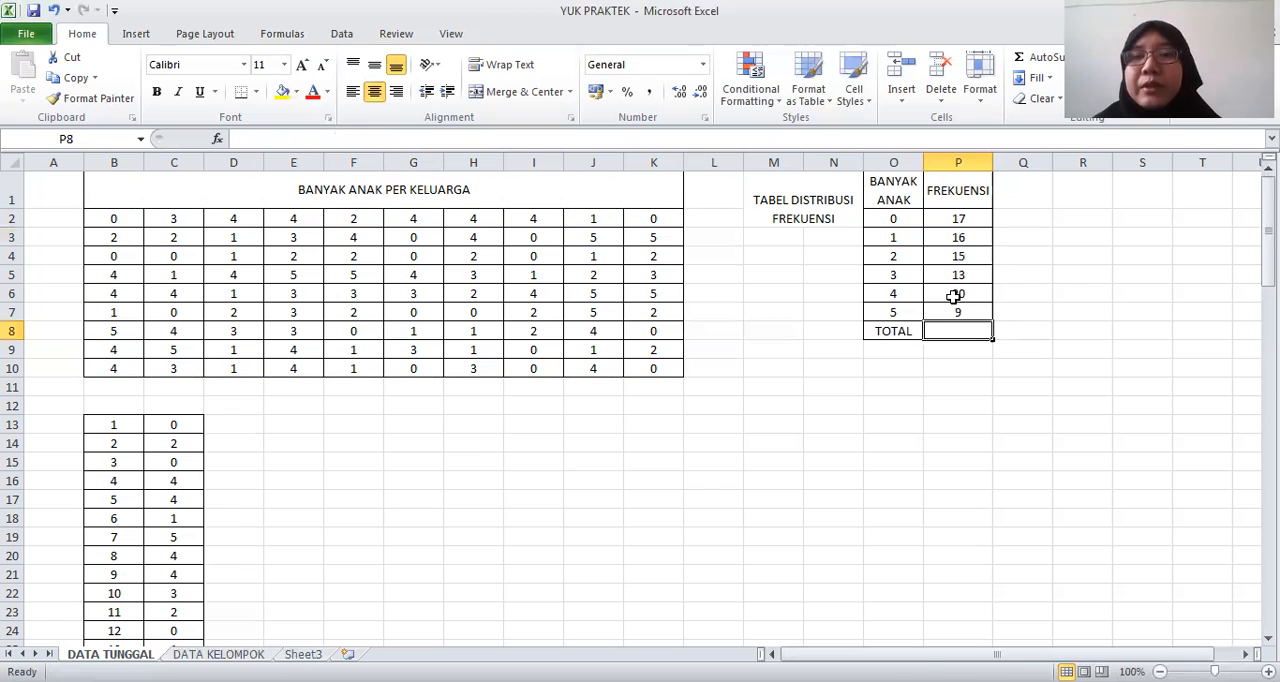
Total the frequencies in P8 with =SUM(P2:P7)
left_click_drag(958, 218, 958, 312)
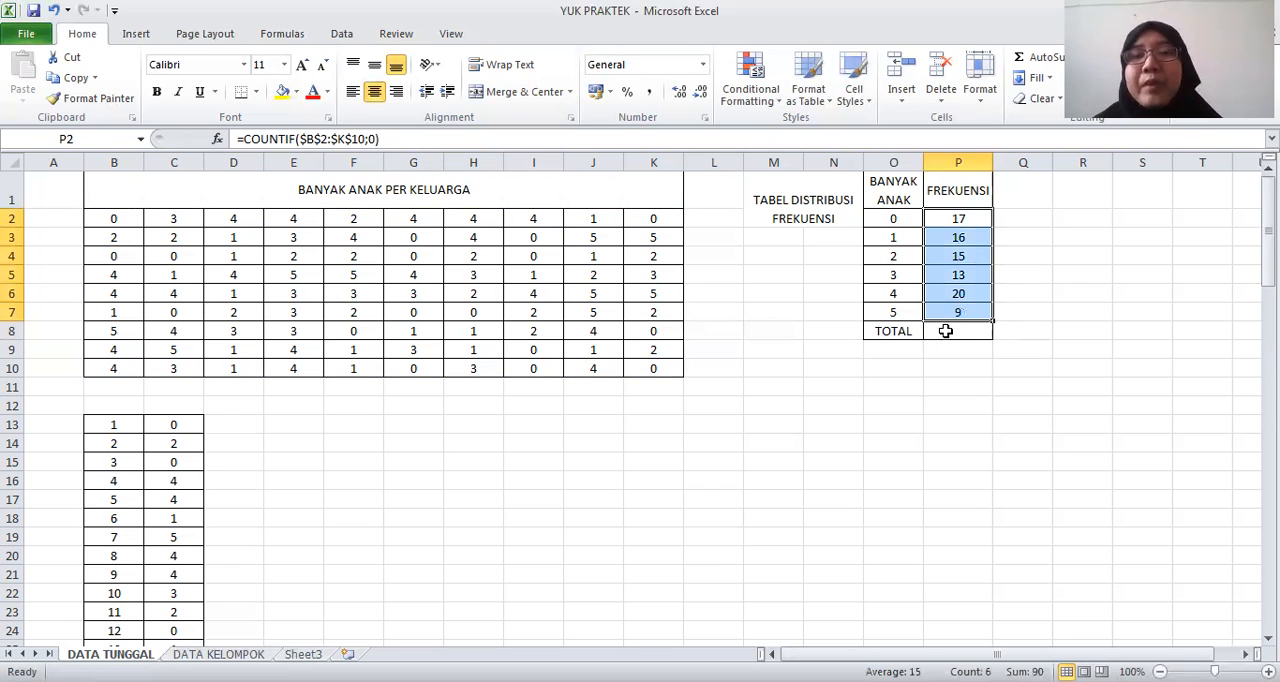
left_click(946, 331)
type("=")
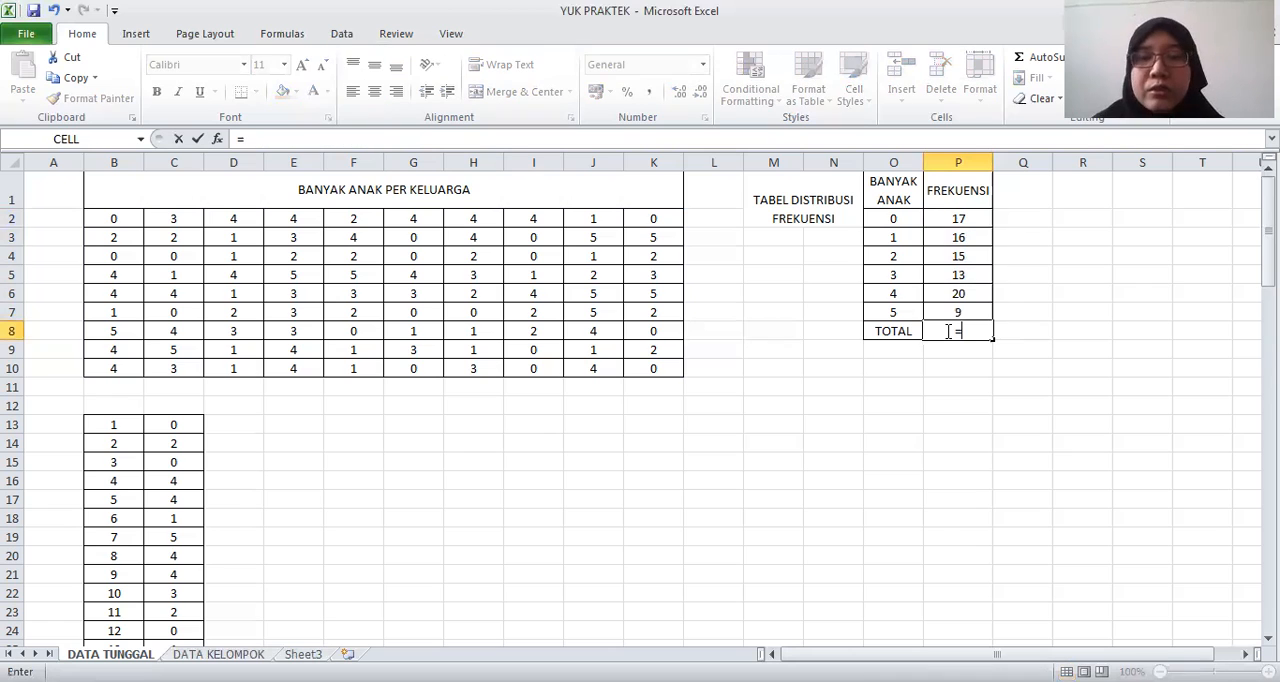
type("SUM(")
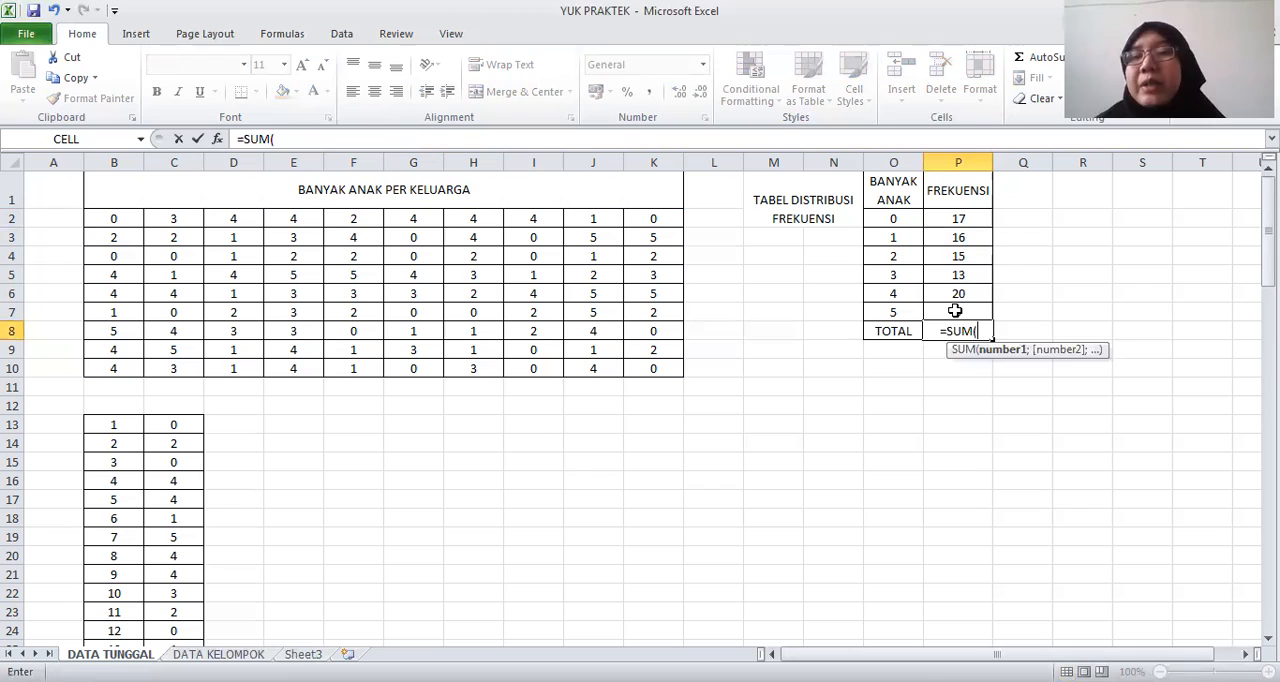
key("Return")
left_click(957, 331)
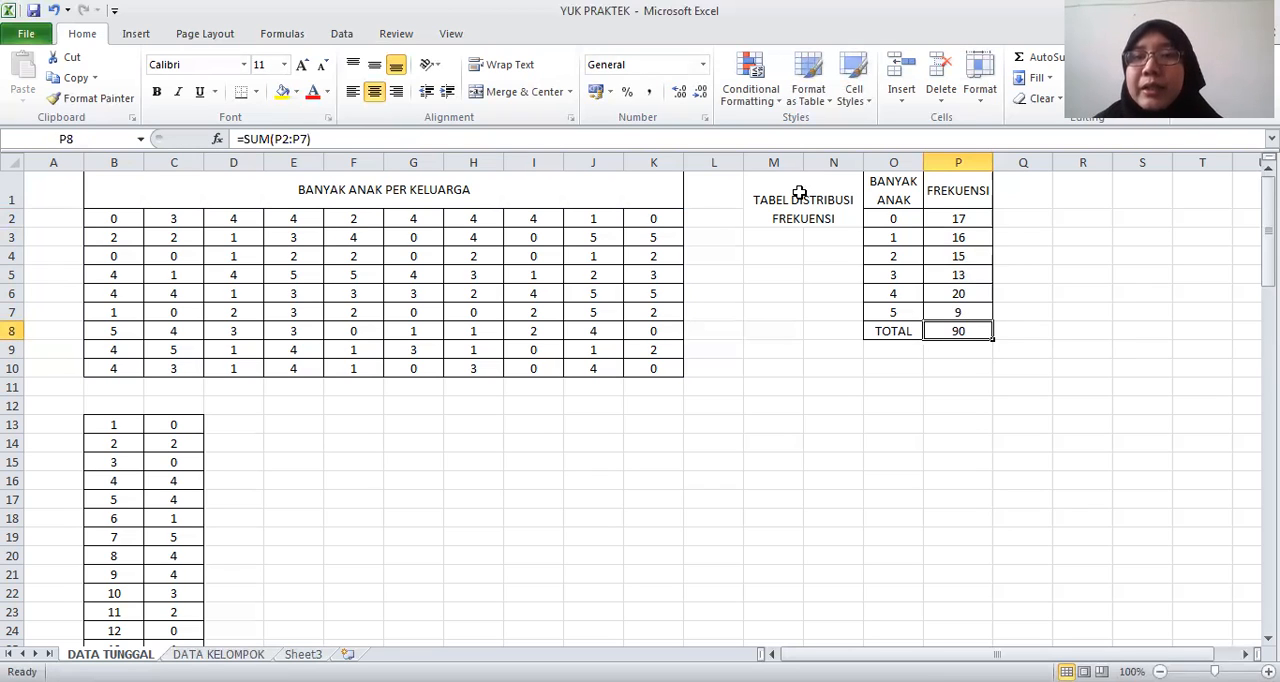
Examine the frequency table in O1:P8 and the full single-column data list in B13:C102
left_click_drag(892, 184, 985, 328)
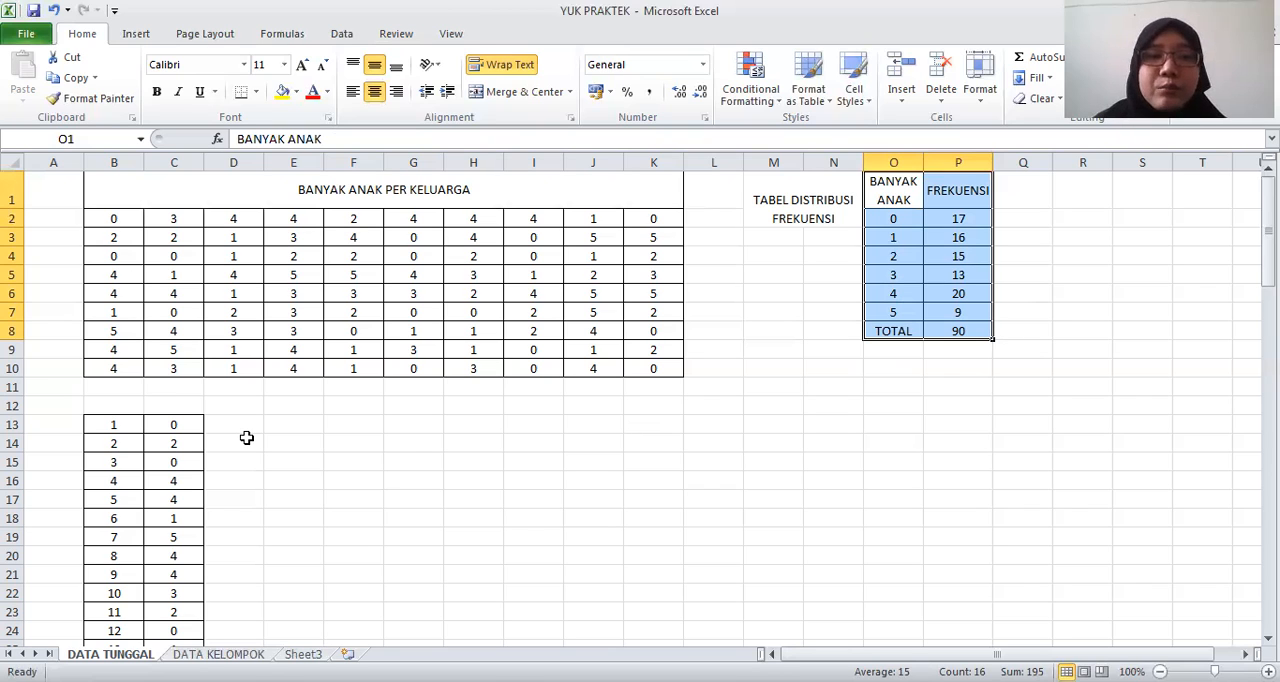
left_click(413, 441)
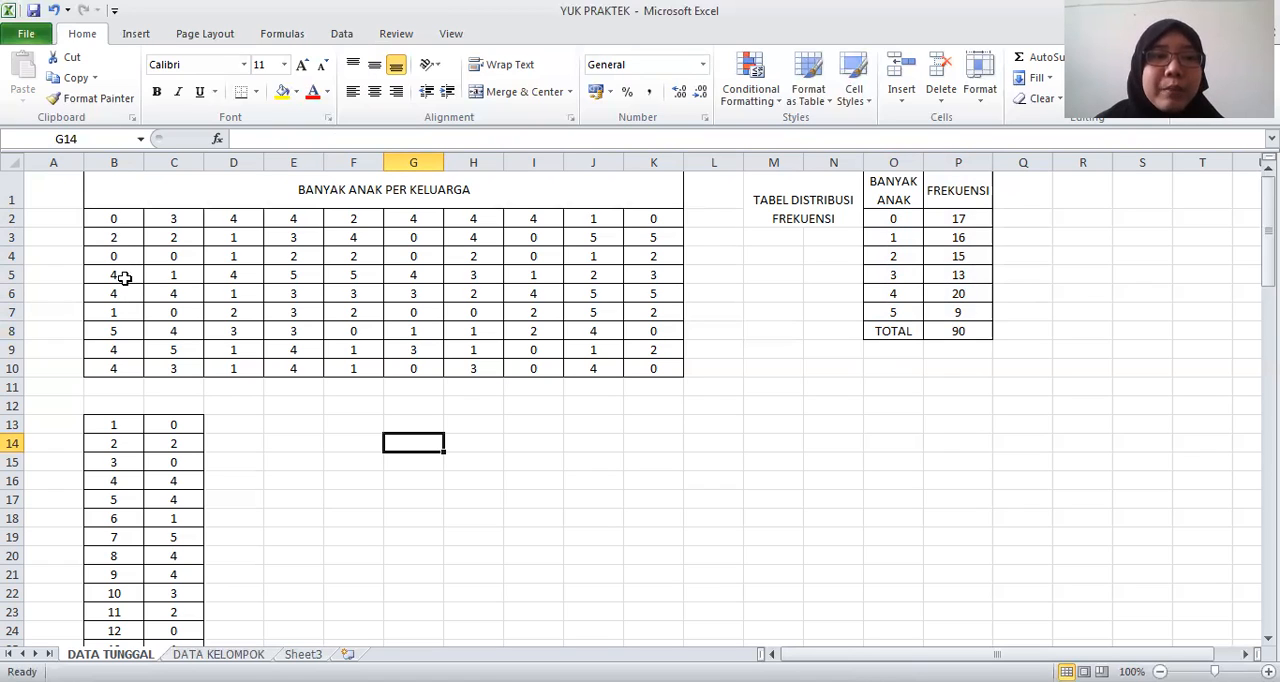
left_click(175, 571)
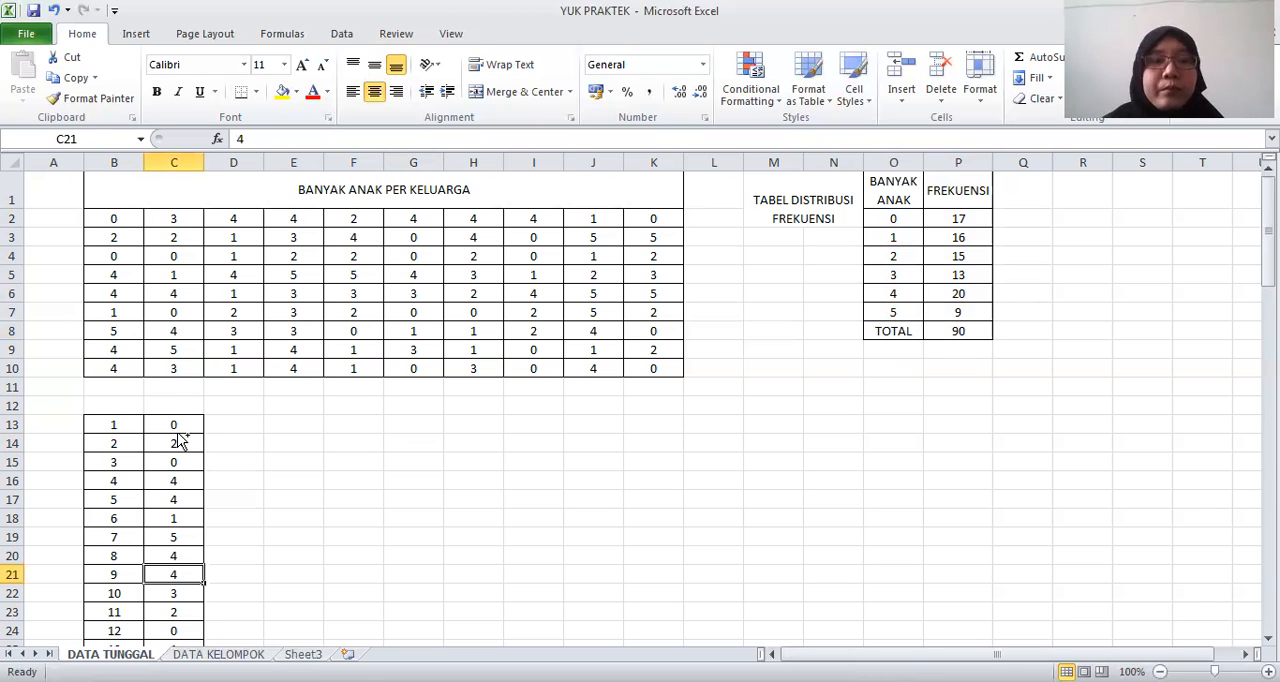
key("ctrl+Down")
key("Down")
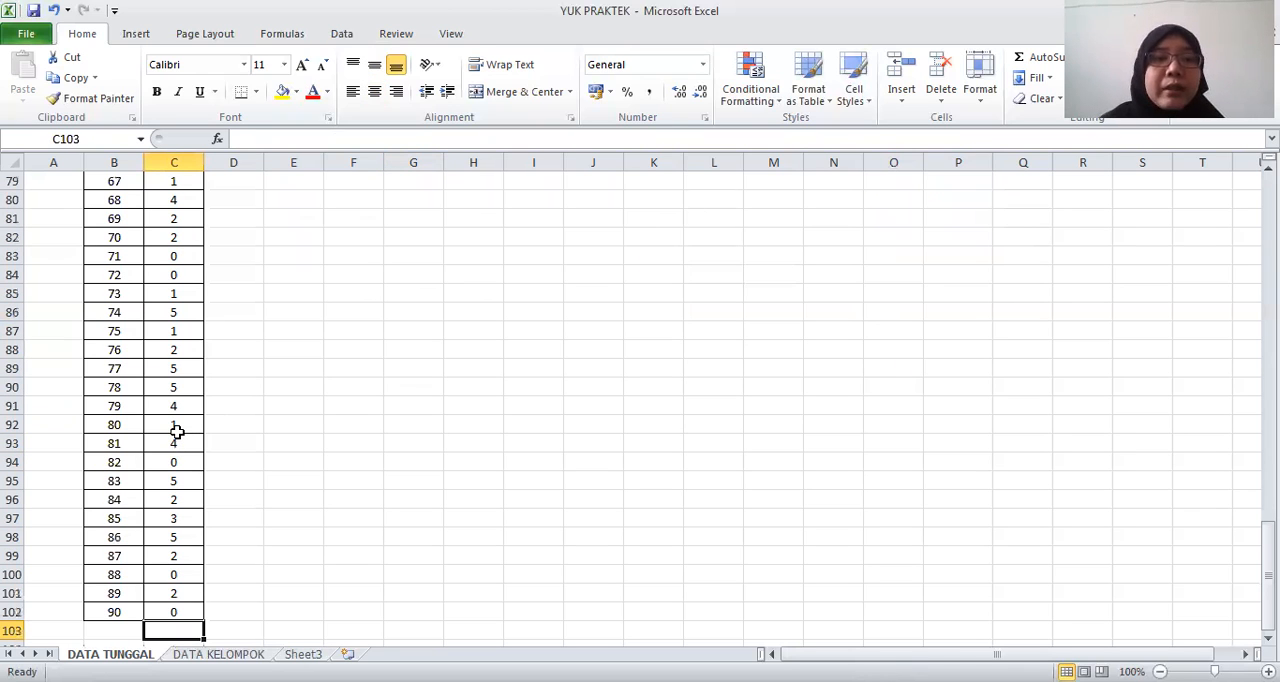
key("Up")
key("shift+Up")
key("ctrl+Up")
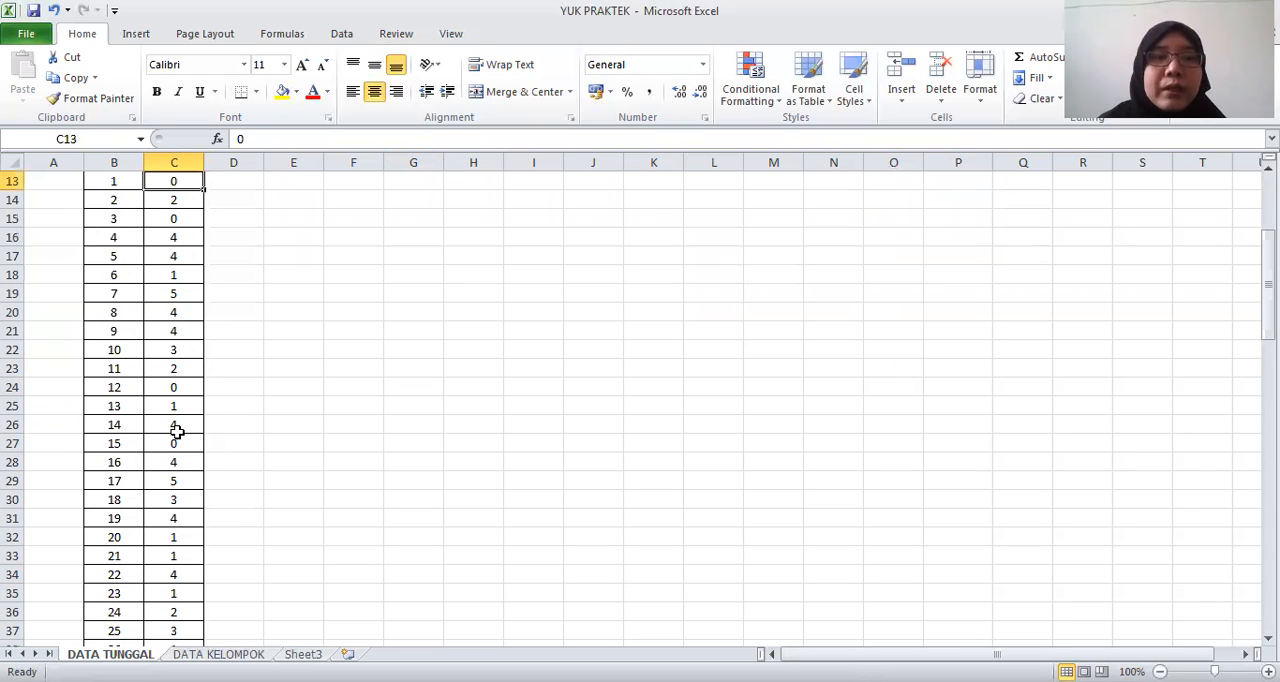
key("Up")
key("Up")
key("Up")
key("Up")
key("Up")
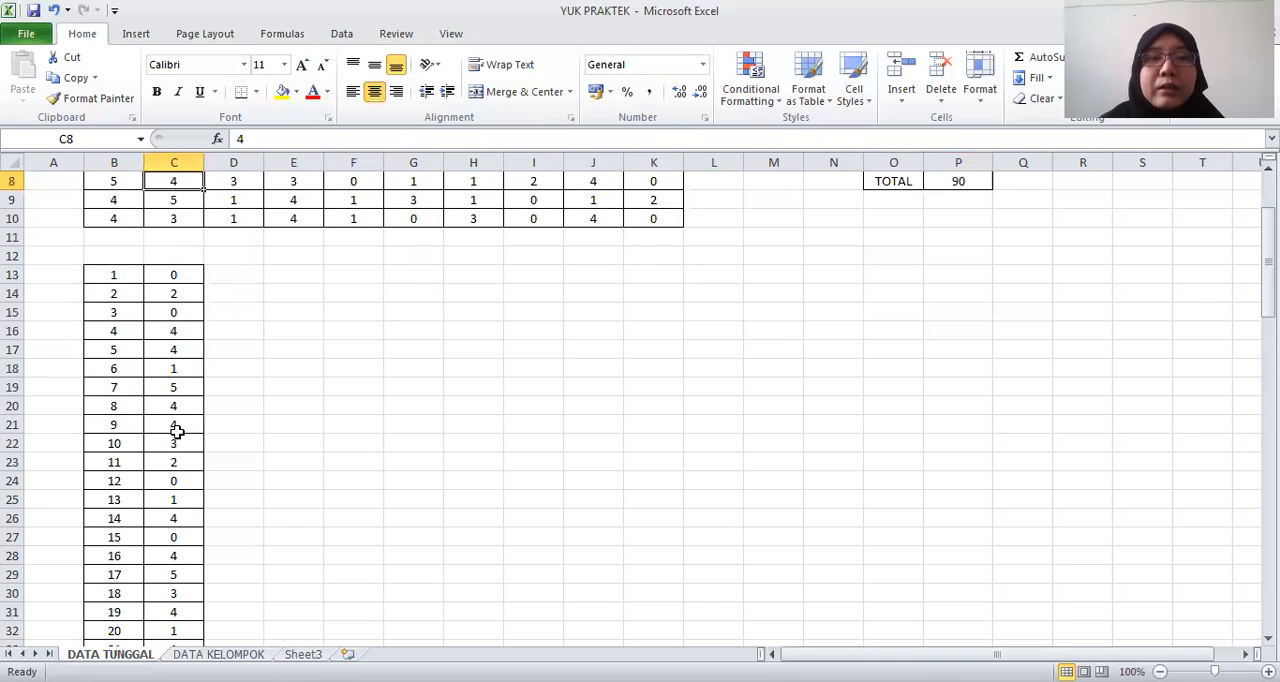
key("Up")
key("Up")
key("Up")
key("Up")
key("Up")
key("Up")
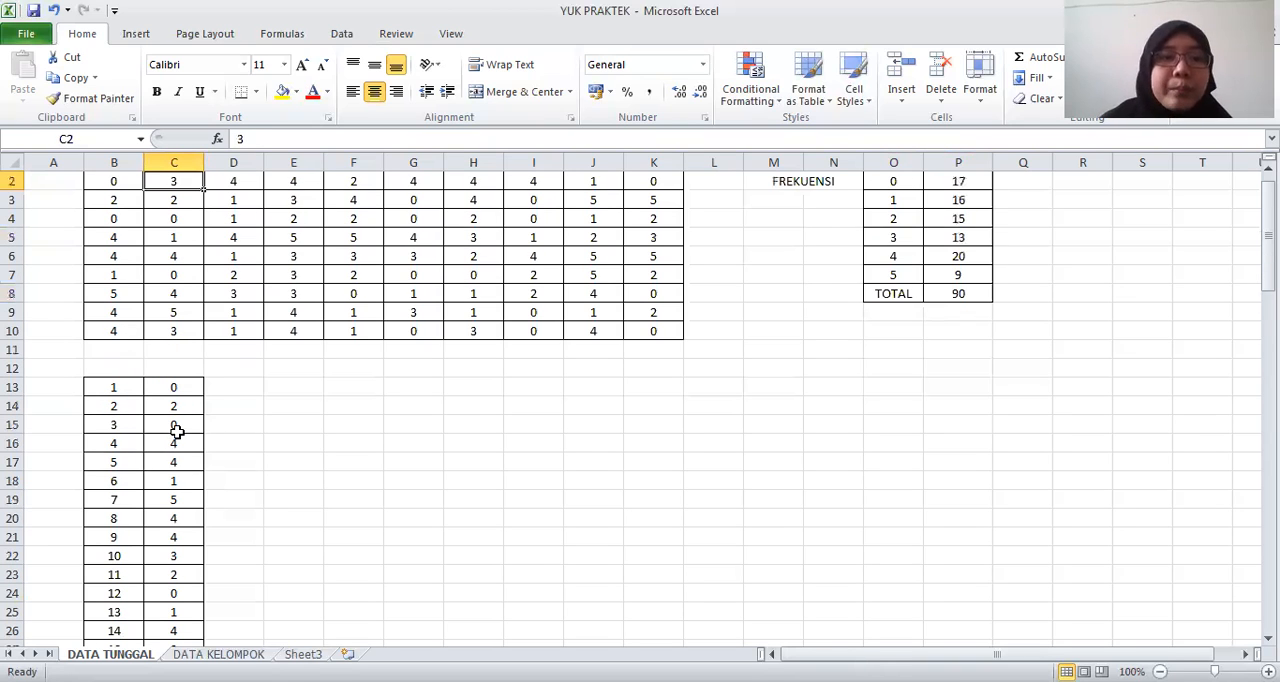
Start a manual occurrence tally beside the data list by entering 1 in D13 and 1 in D14
left_click(229, 388)
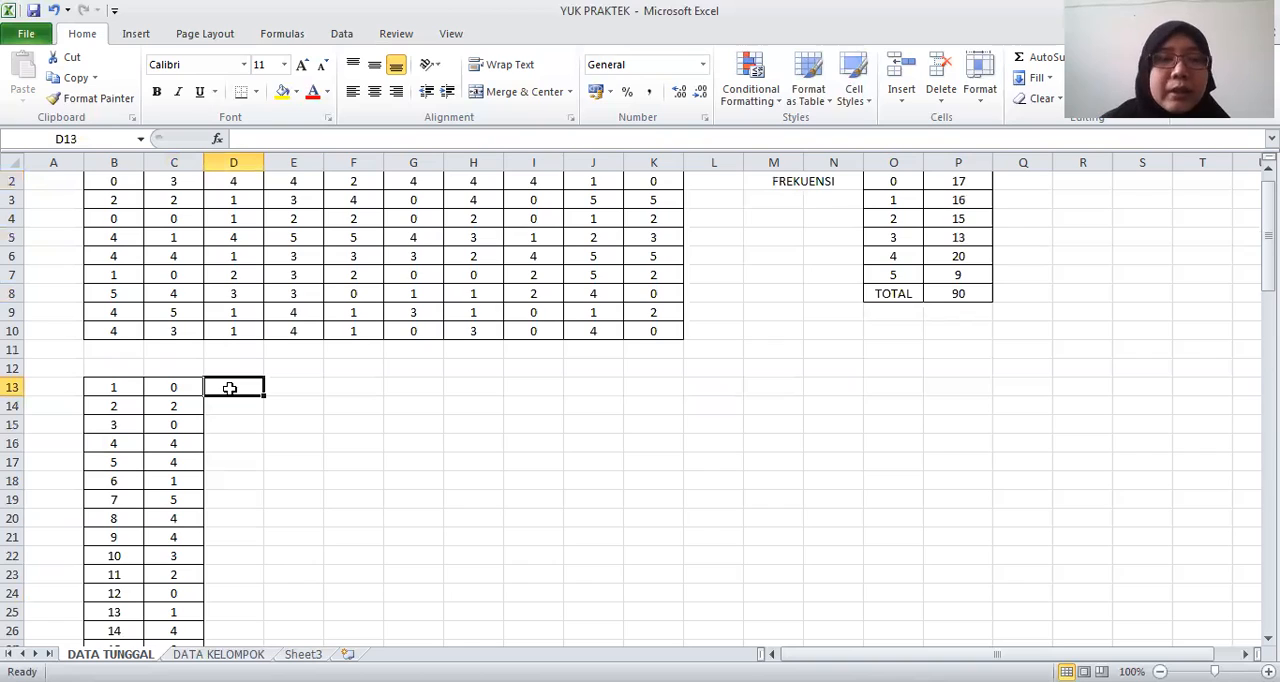
left_click(172, 387)
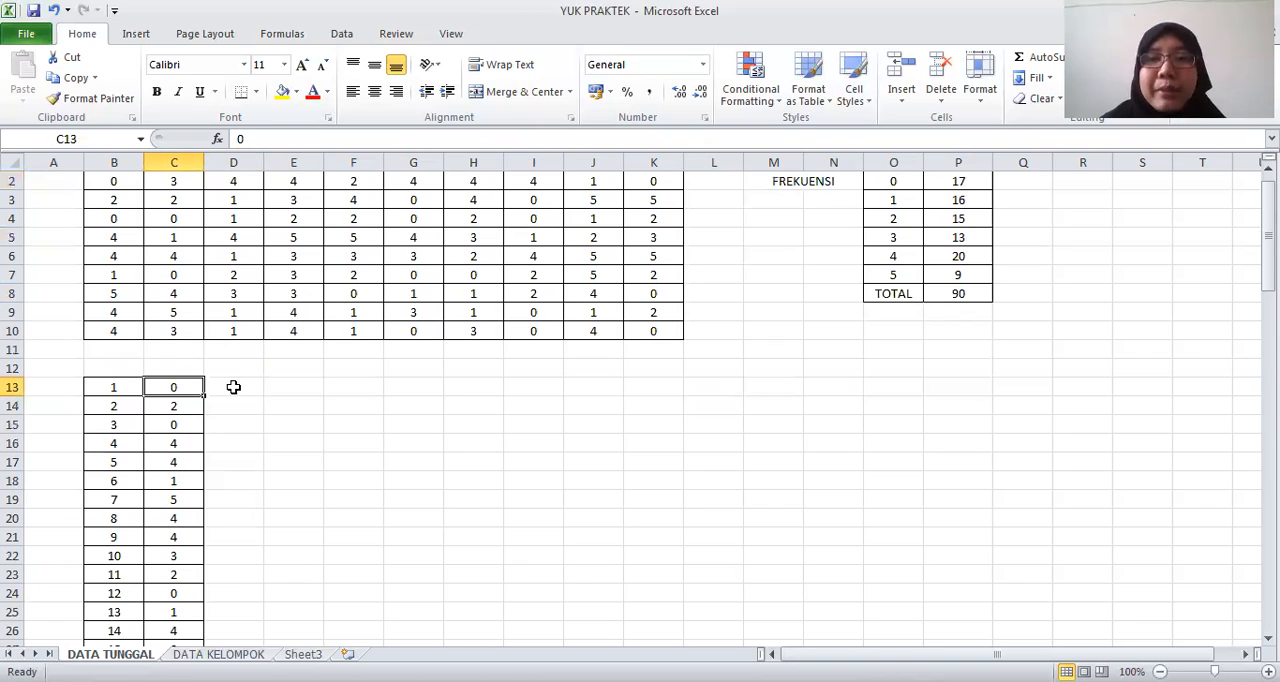
left_click(233, 387)
type("1")
key("Return")
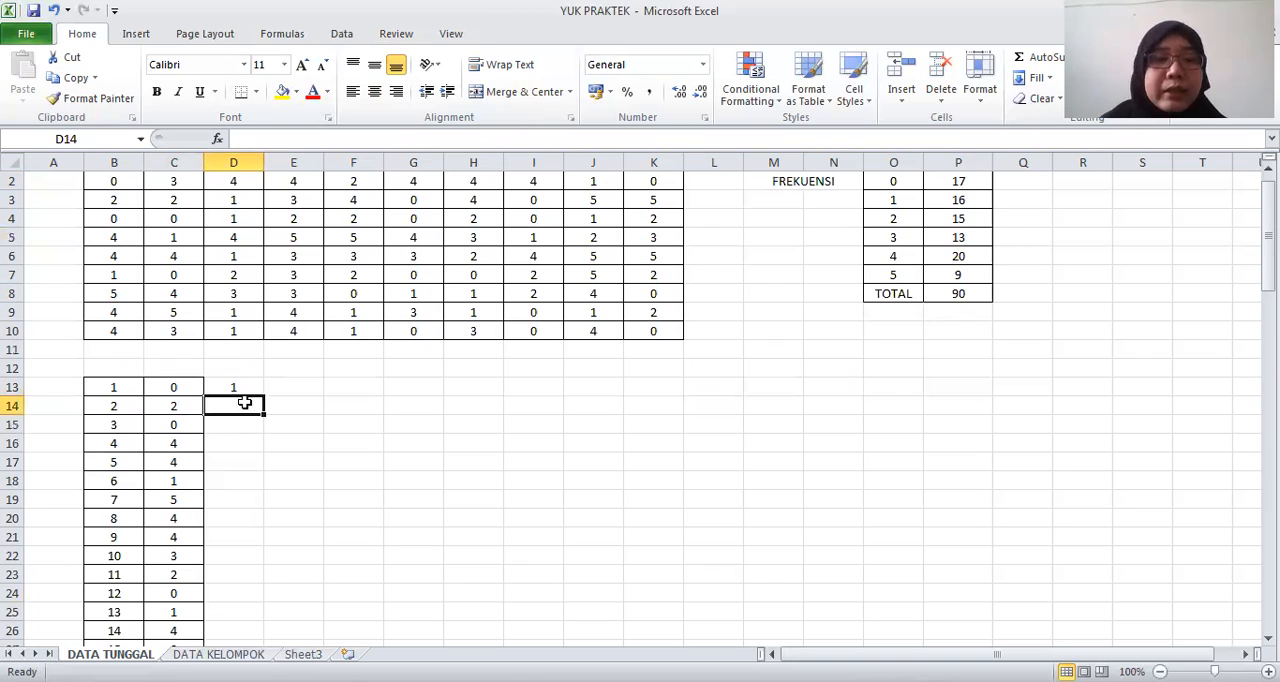
type("1")
key("Return")
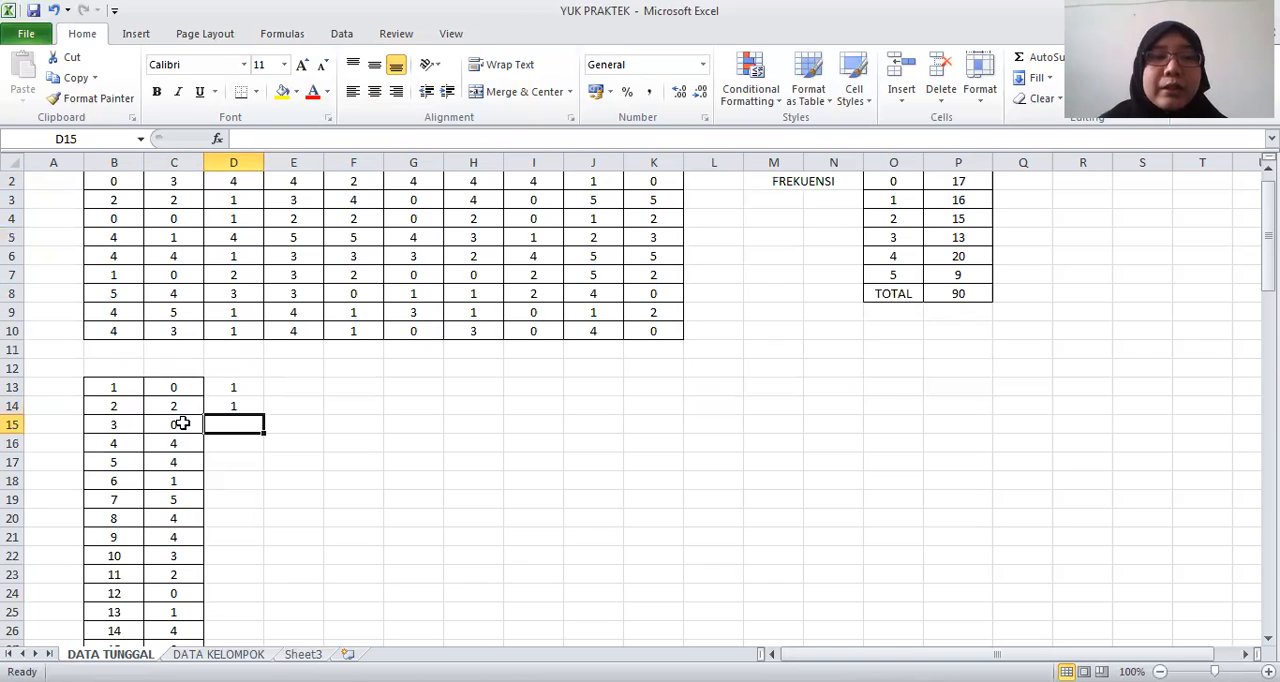
Continue the occurrence tally with 2 in D15 for the repeated 0 and 1 in D16 for the first 4
left_click(180, 424)
left_click(252, 426)
type("2")
key("Return")
type("1")
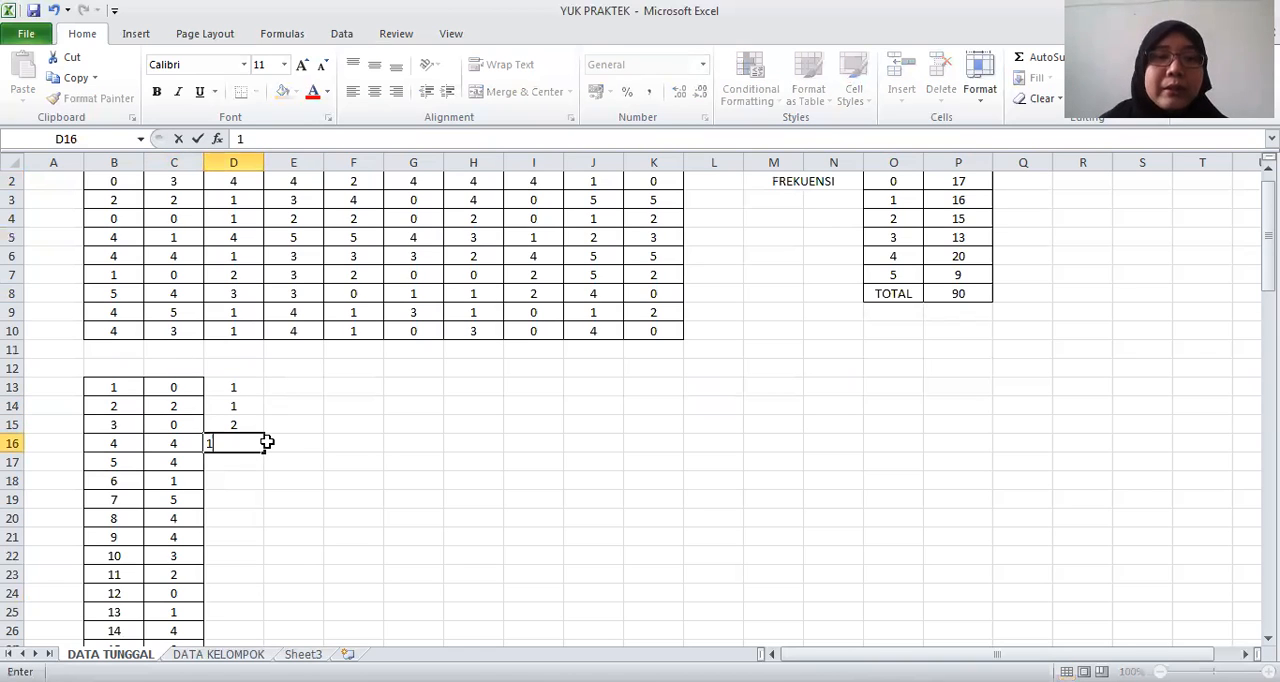
key("Return")
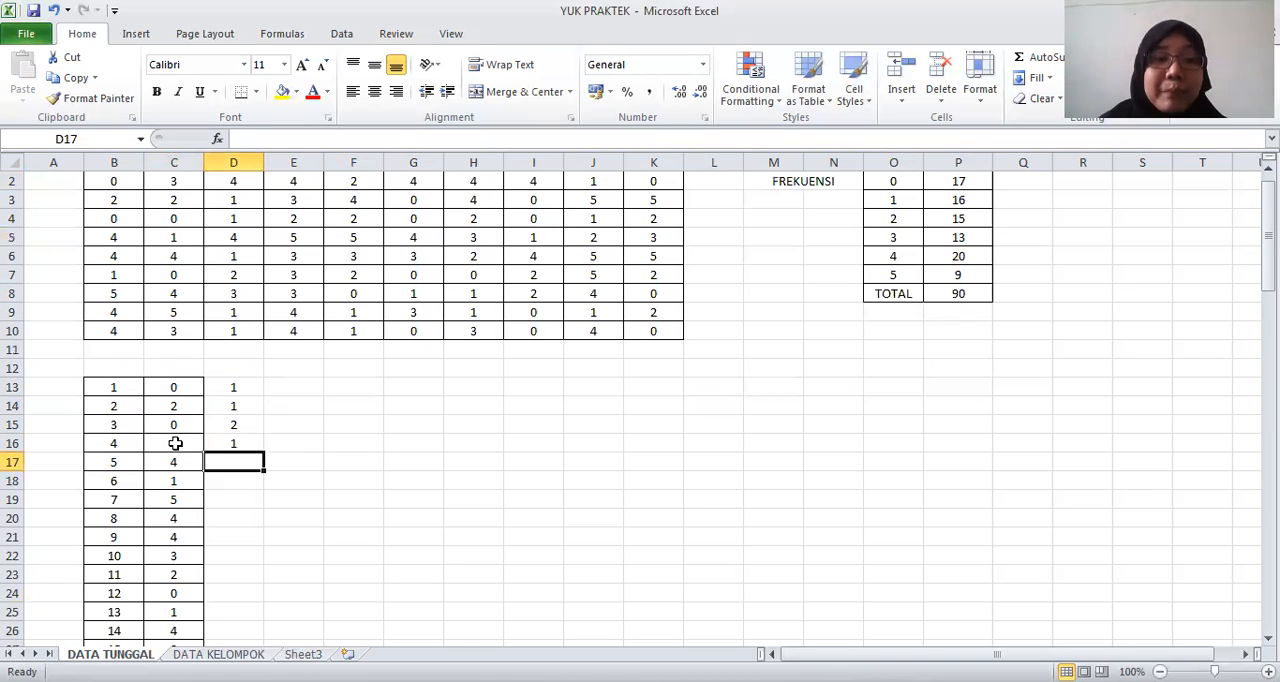
Continue the manual occurrence tally by entering 2 in D17 for the repeated 4
left_click(228, 450)
left_click(191, 463)
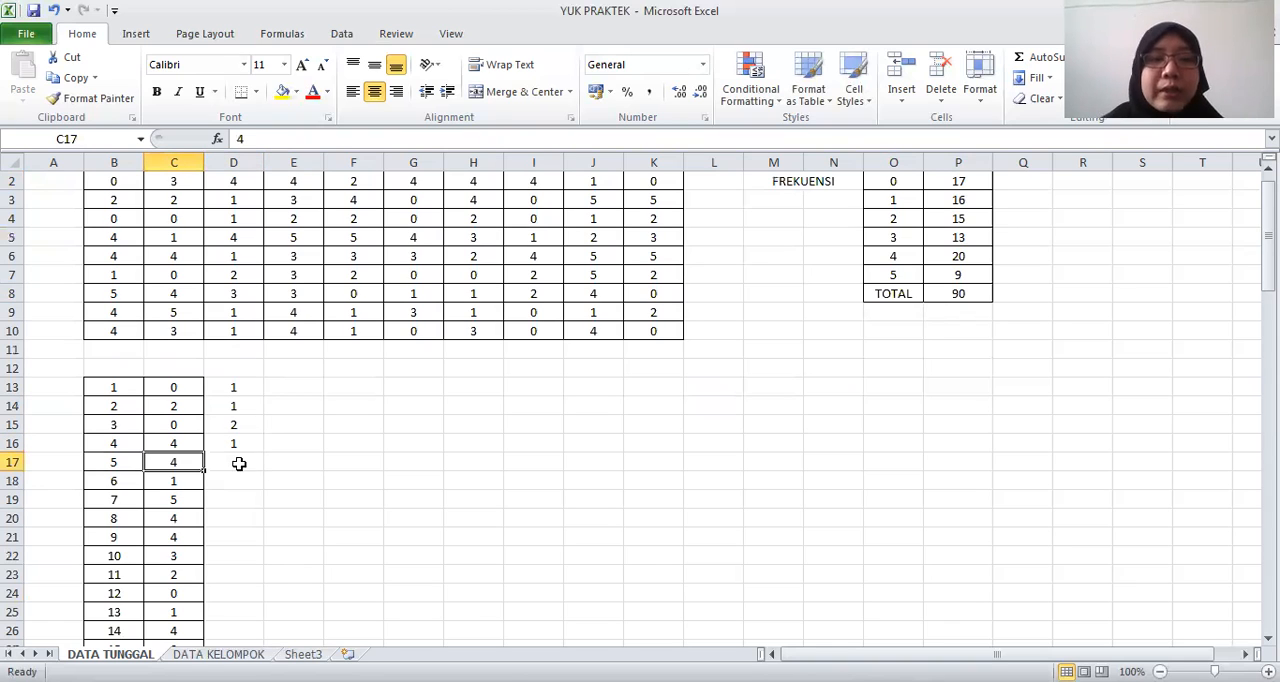
left_click(239, 463)
type("2")
key("Return")
Clear the manual tally values from D13:D17
left_click(239, 390)
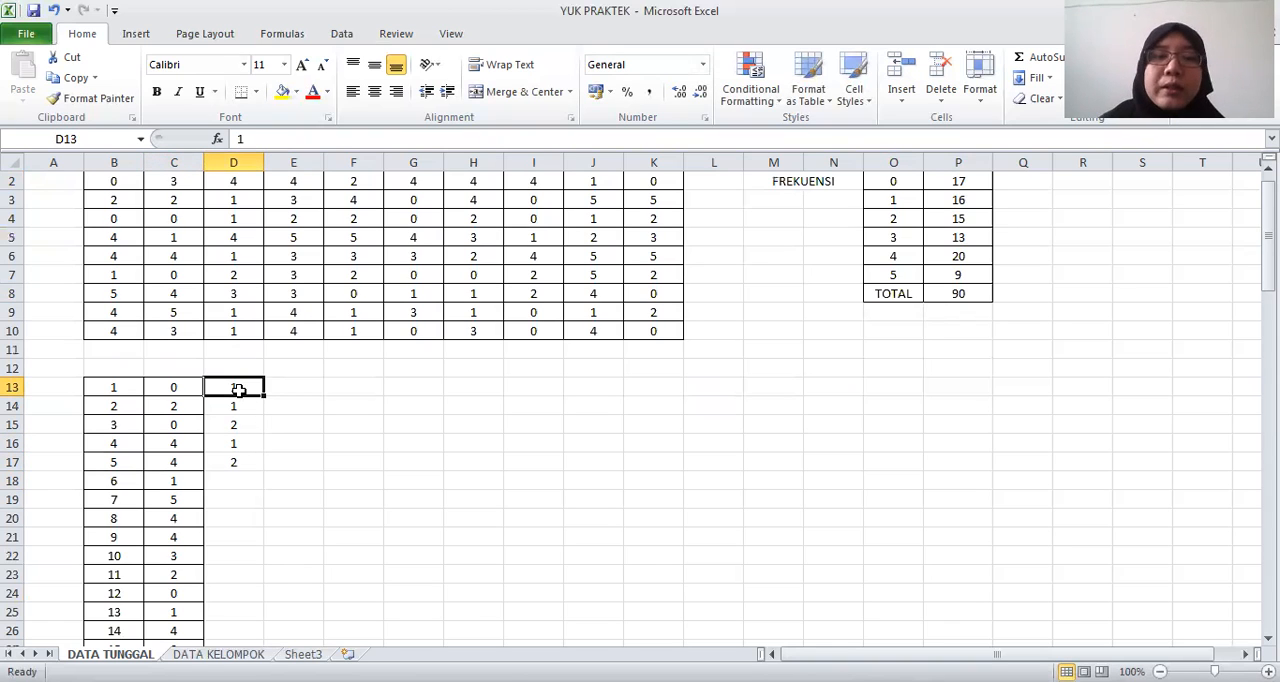
left_click(238, 460, "shift")
key("Delete")
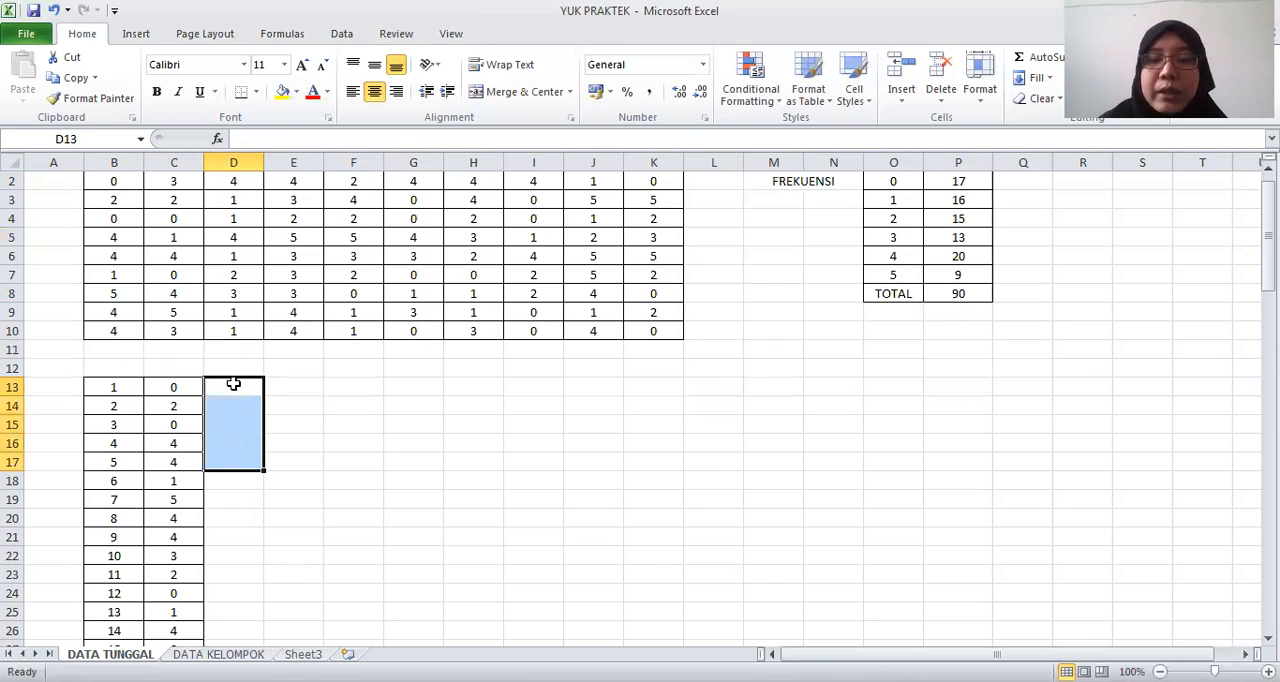
Write the running-count formula =COUNTIF(C13:C13;C13) in D13 beside the first data value
left_click(233, 384)
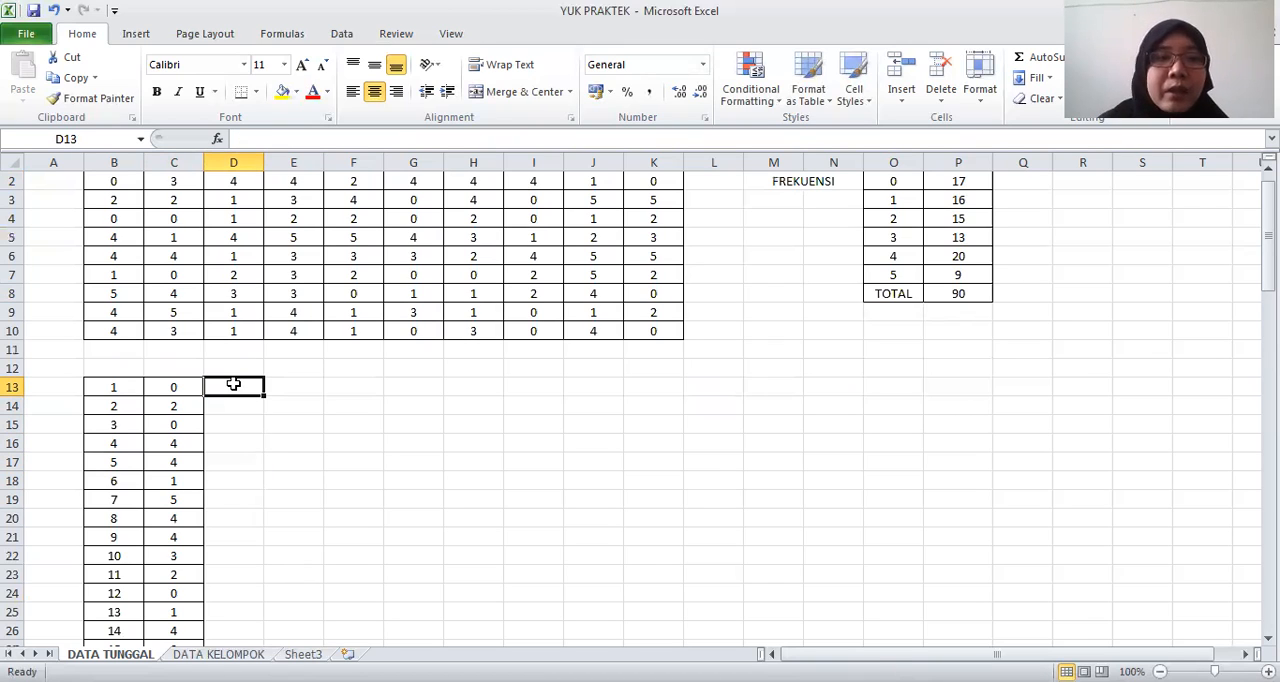
type("=")
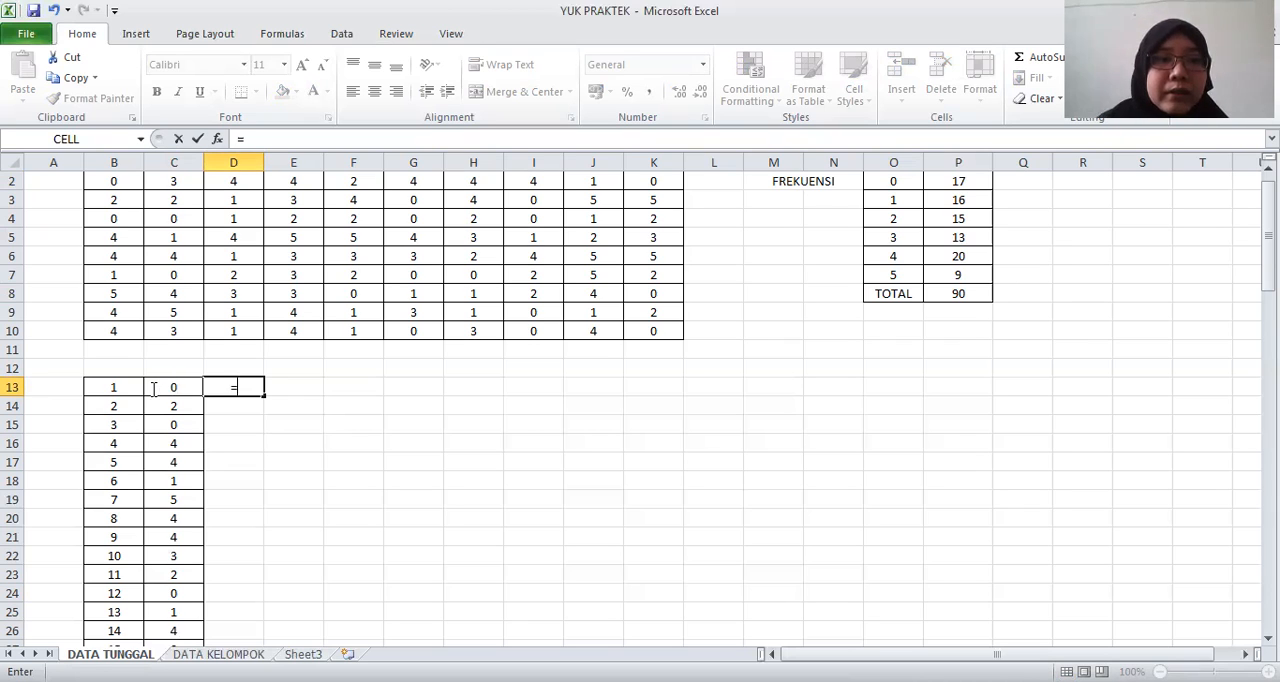
type("COUNTIF(")
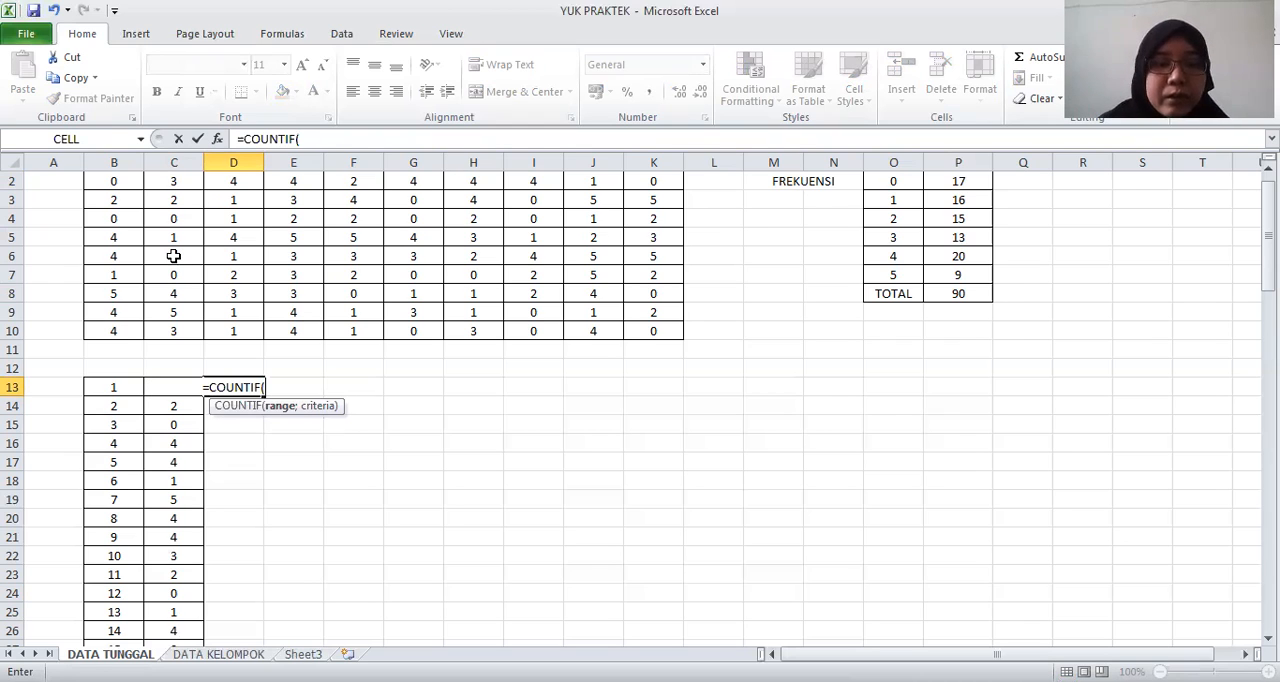
type("c")
key("BackSpace")
type("C13")
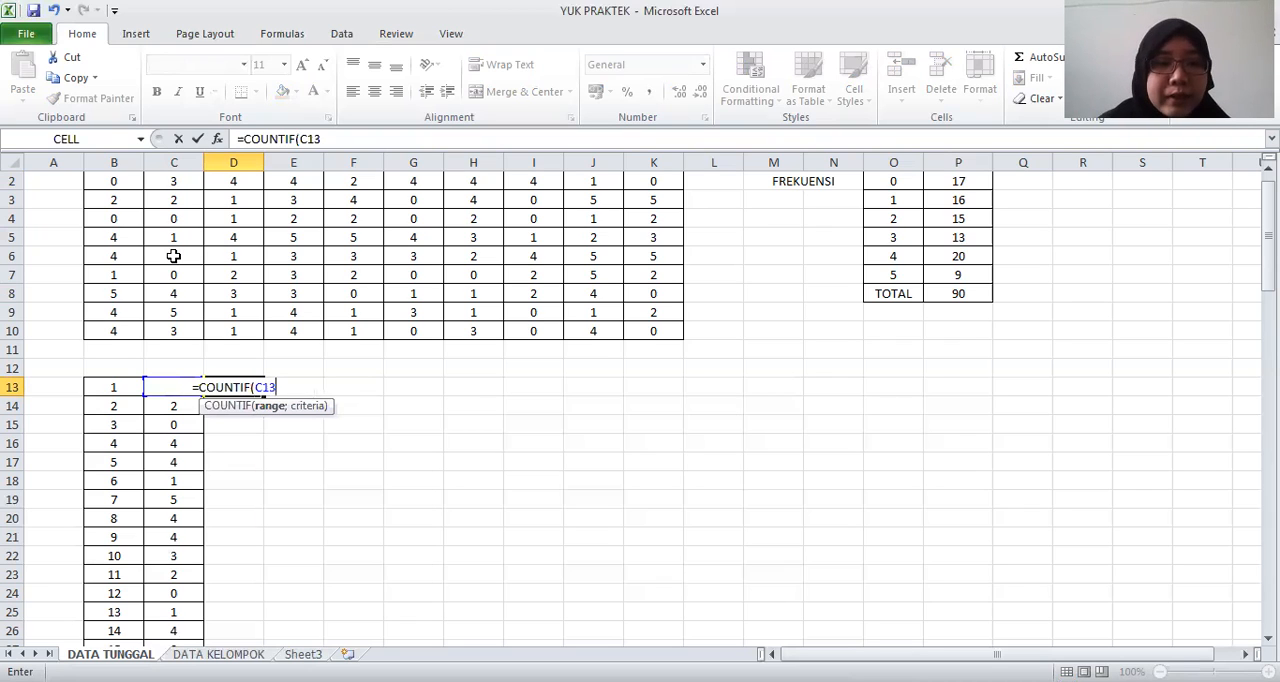
type(":")
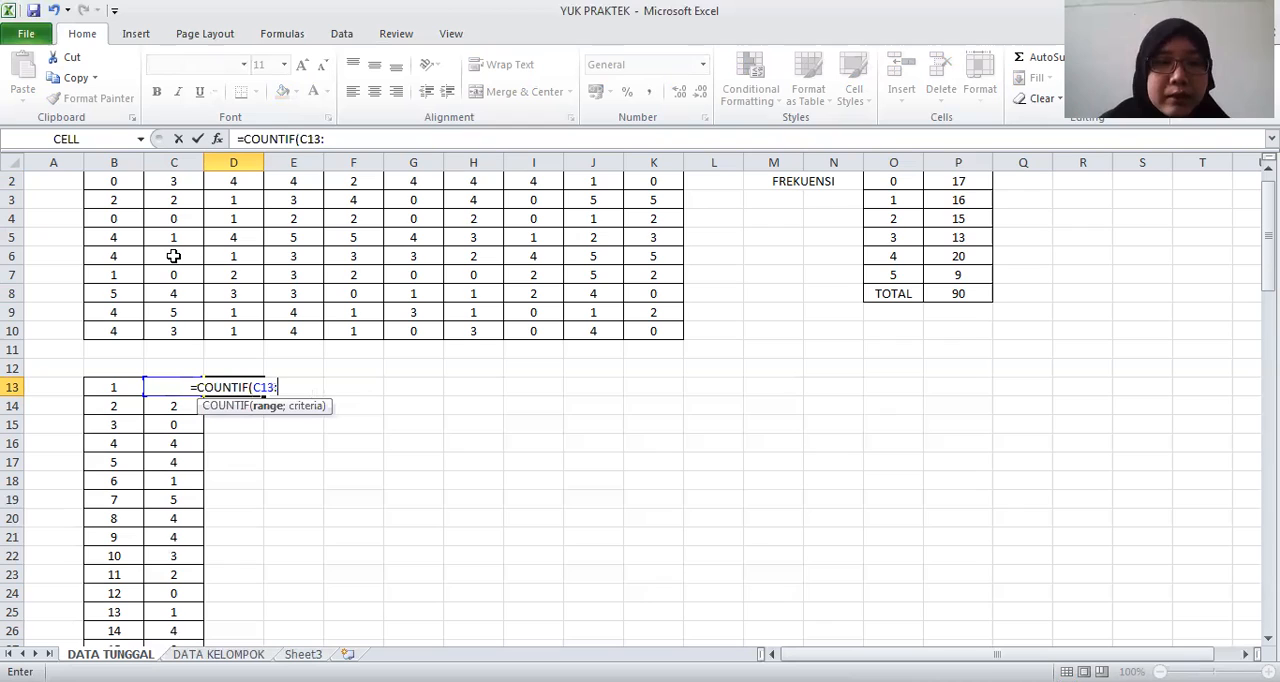
type("C13")
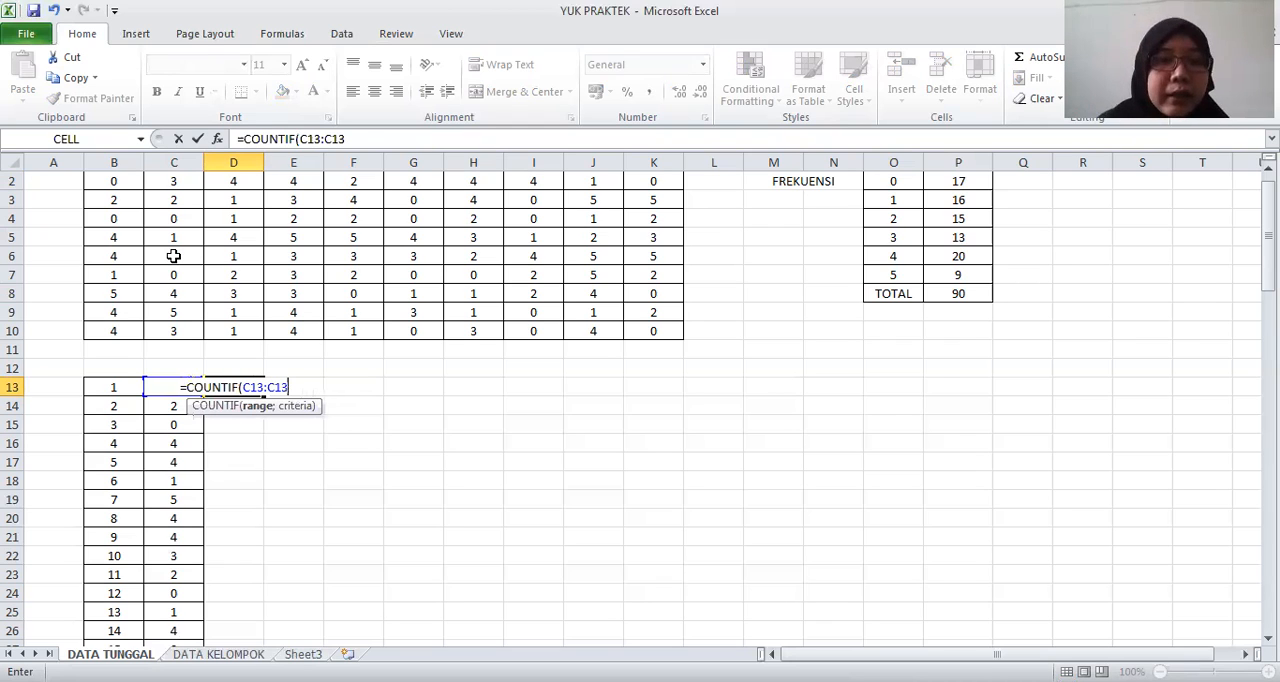
type(";C13)")
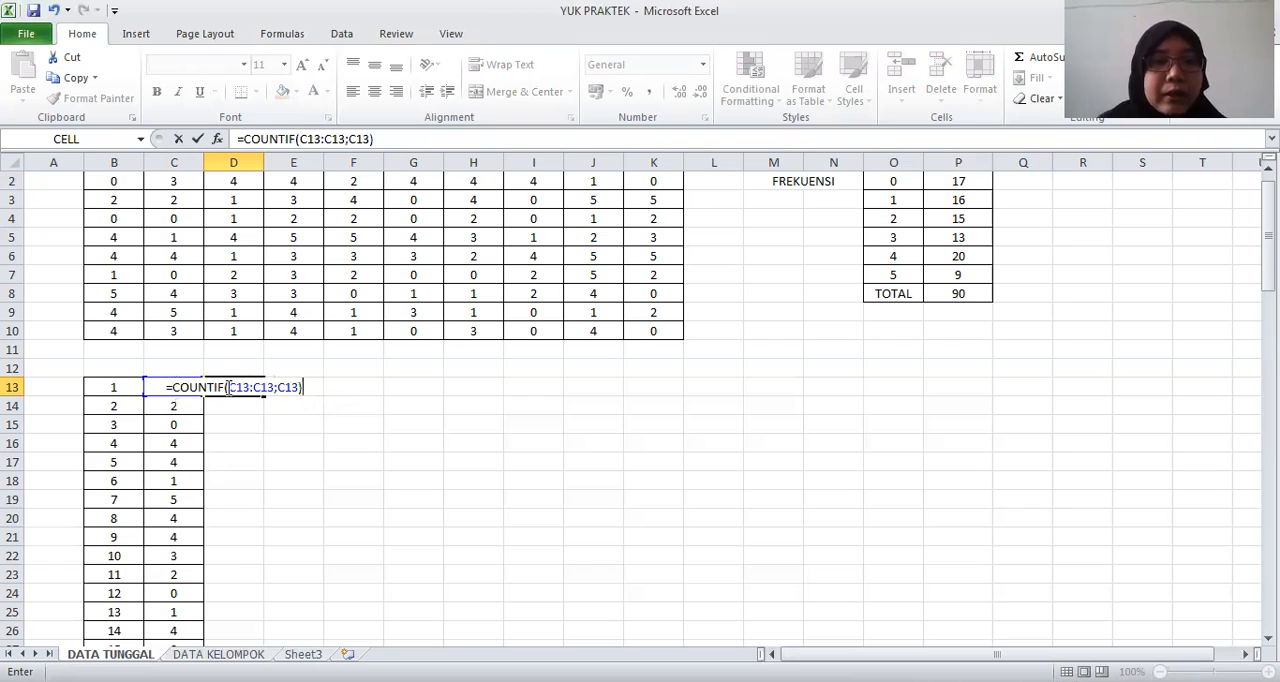
Anchor the range start in D13 so the formula reads =COUNTIF($C$13:C13;C13), and fill it down to D102
left_click(229, 387)
type("$C$")
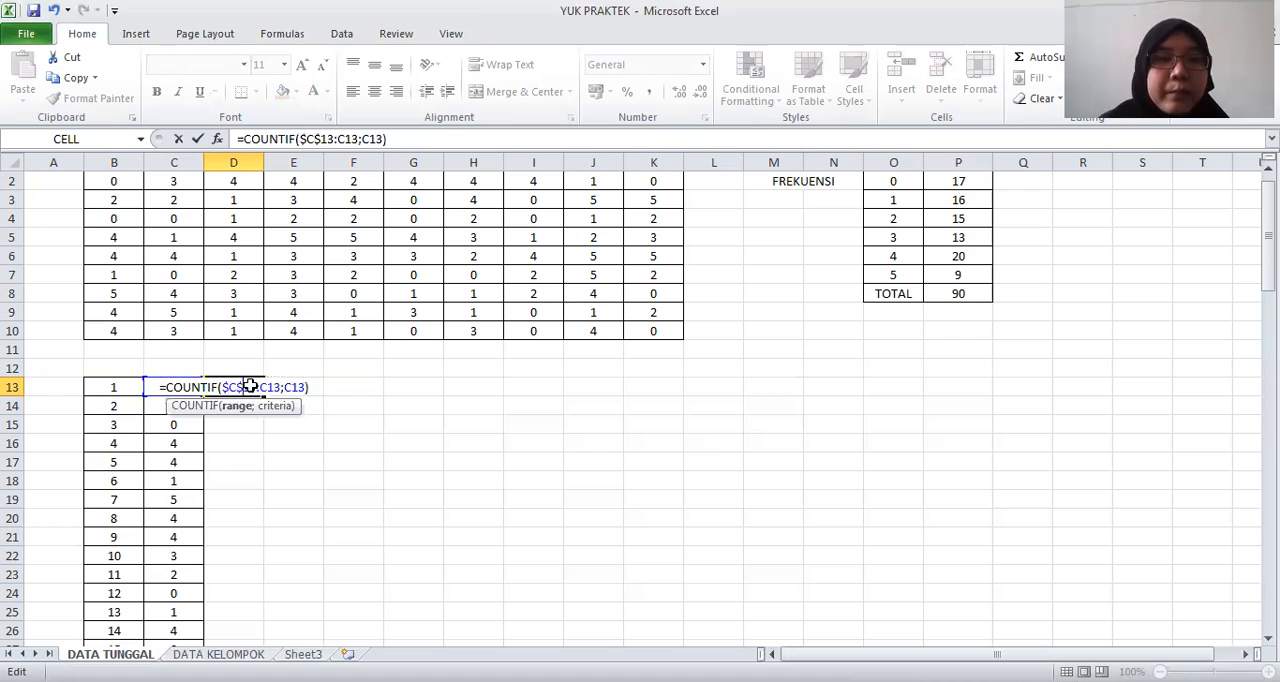
key("Return")
key("Up")
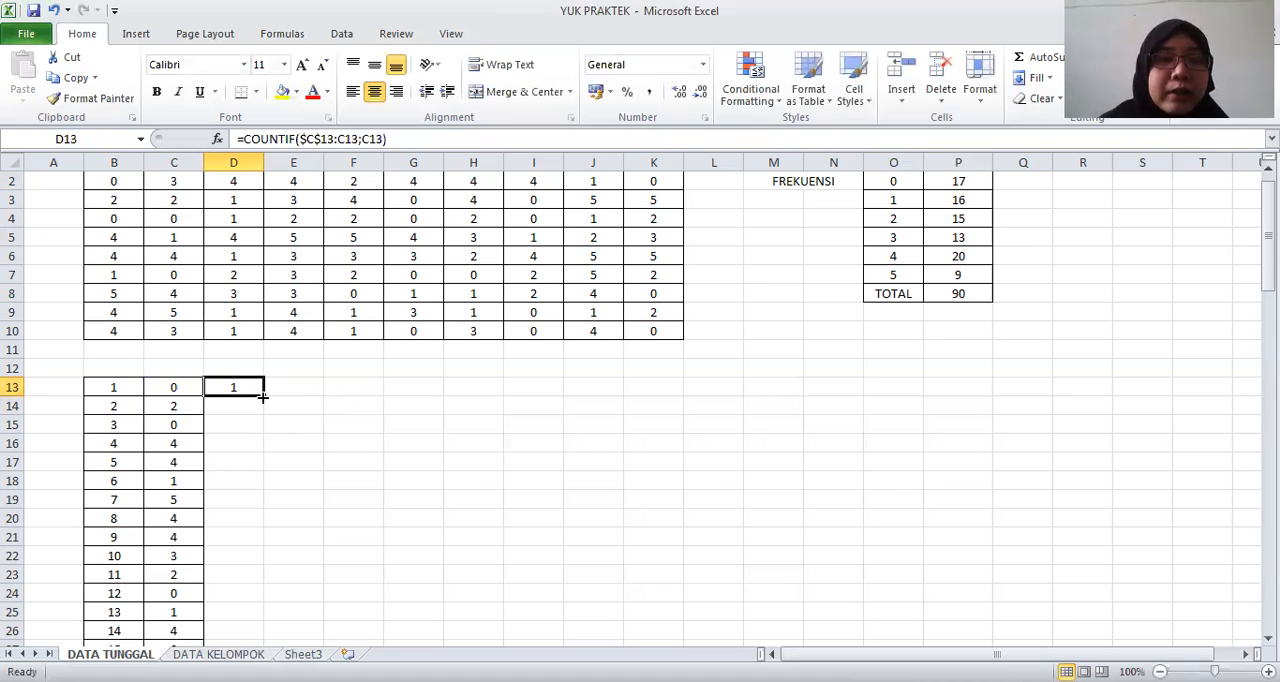
double_click(262, 397)
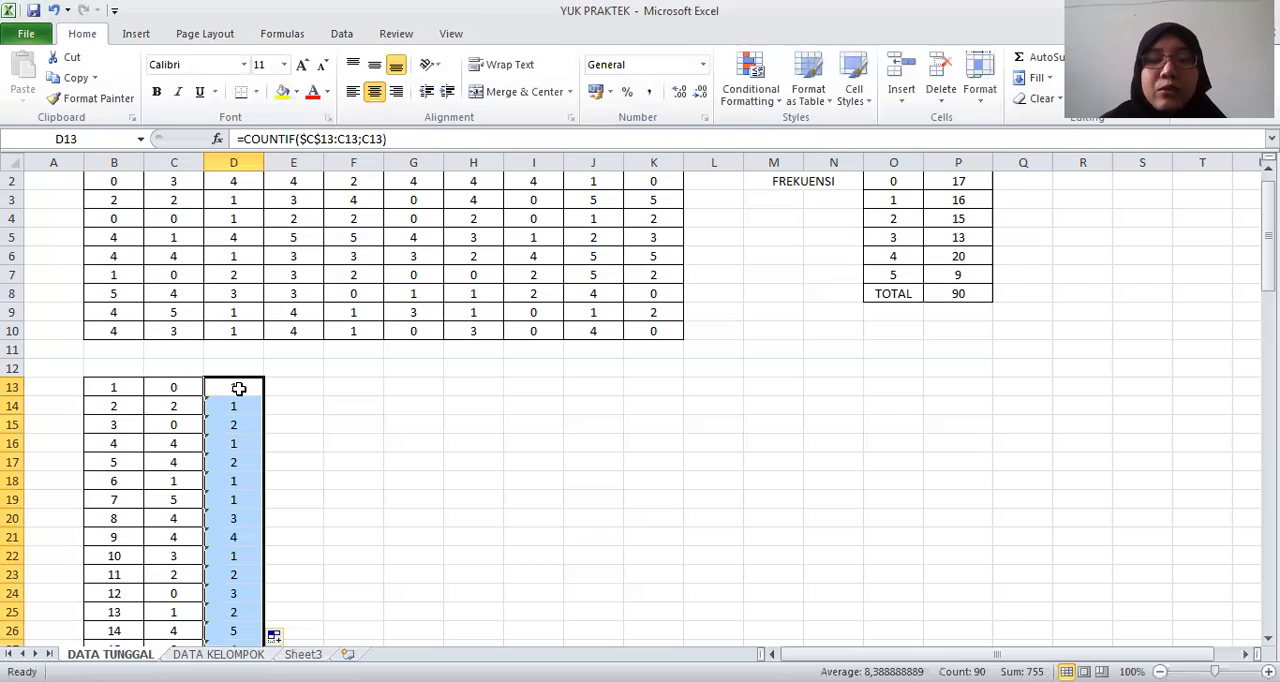
Examine the running-count formulas and their values down column D from D13 to D102
left_click(239, 388)
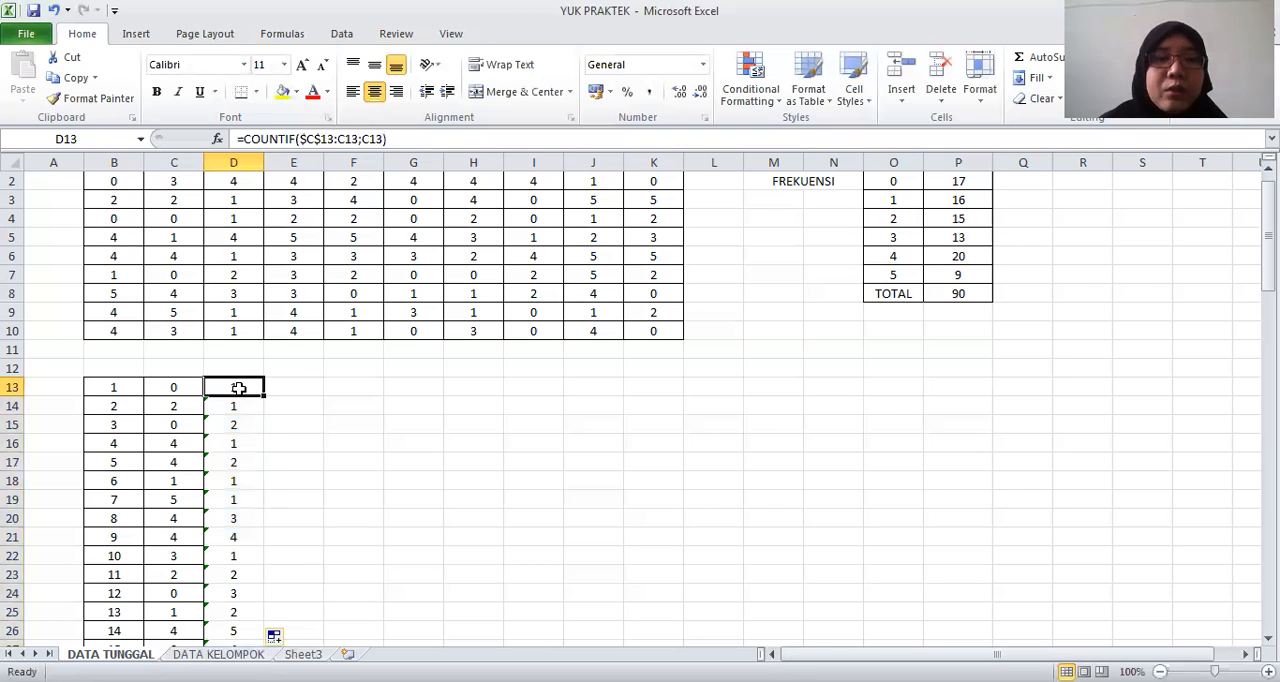
key("Left")
key("Down")
key("Right")
key("Down")
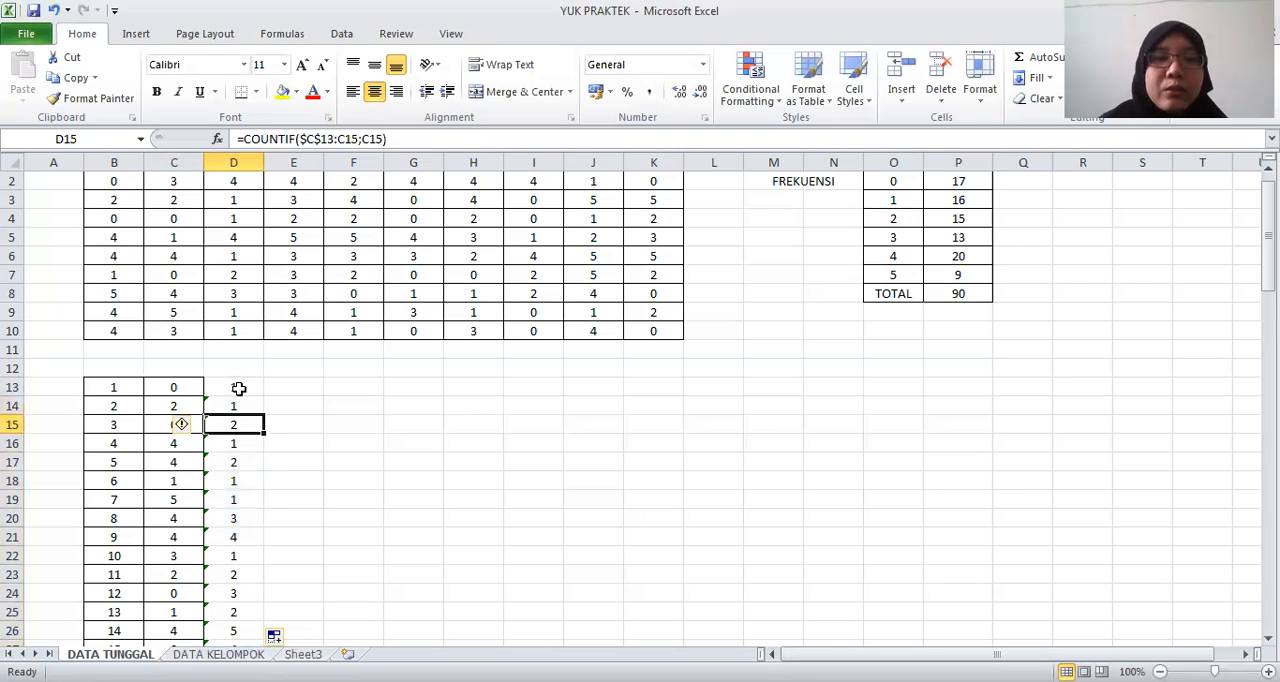
key("Down")
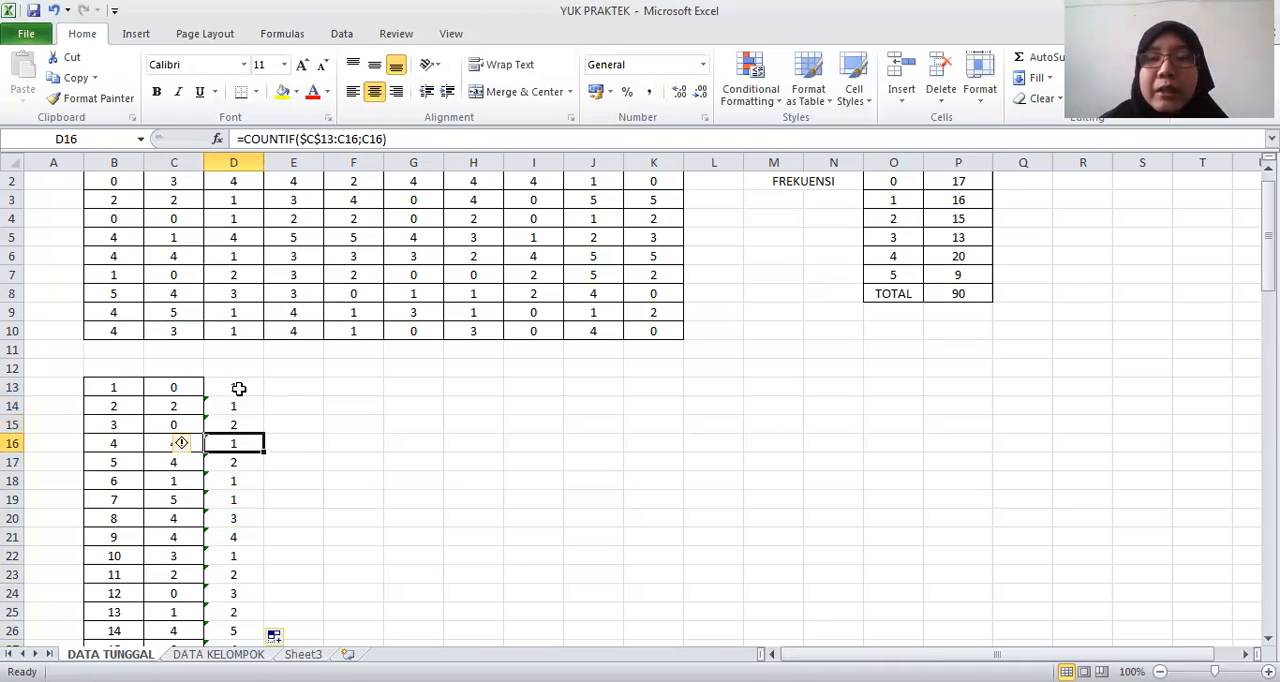
key("Down")
key("Down")
key("Down")
key("Down")
key("Down")
key("Down")
key("Down")
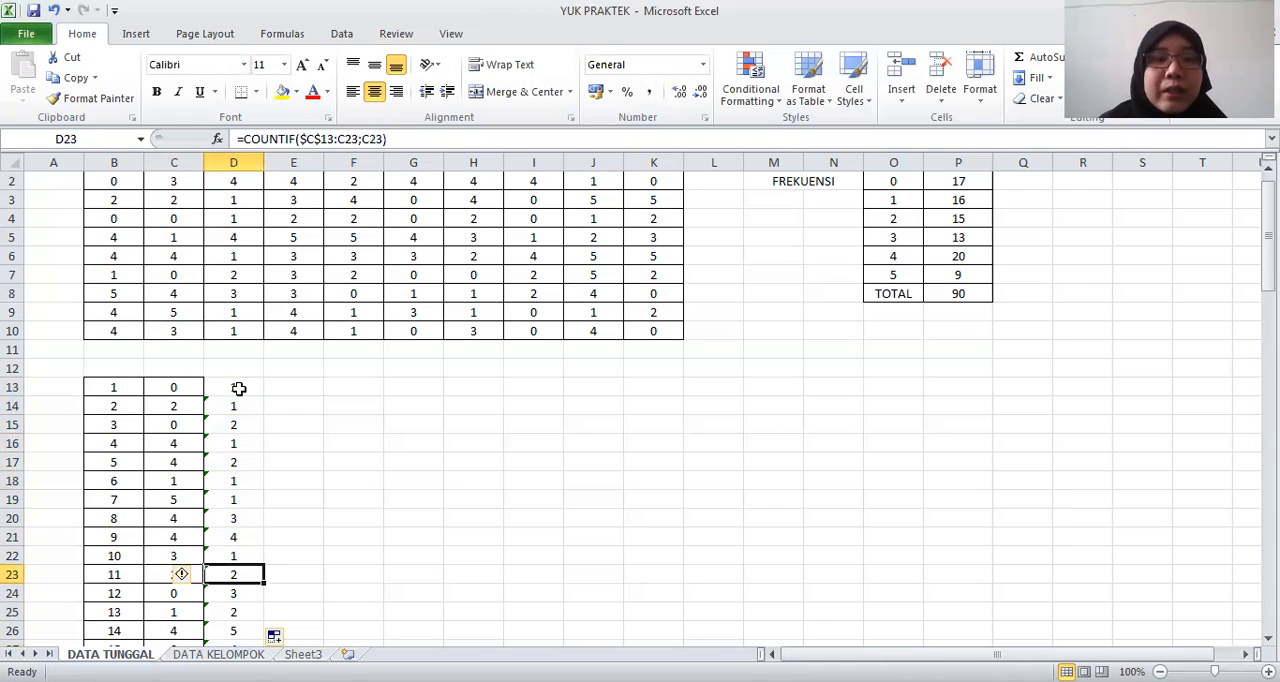
key("ctrl+Down")
key("Down")
key("Up")
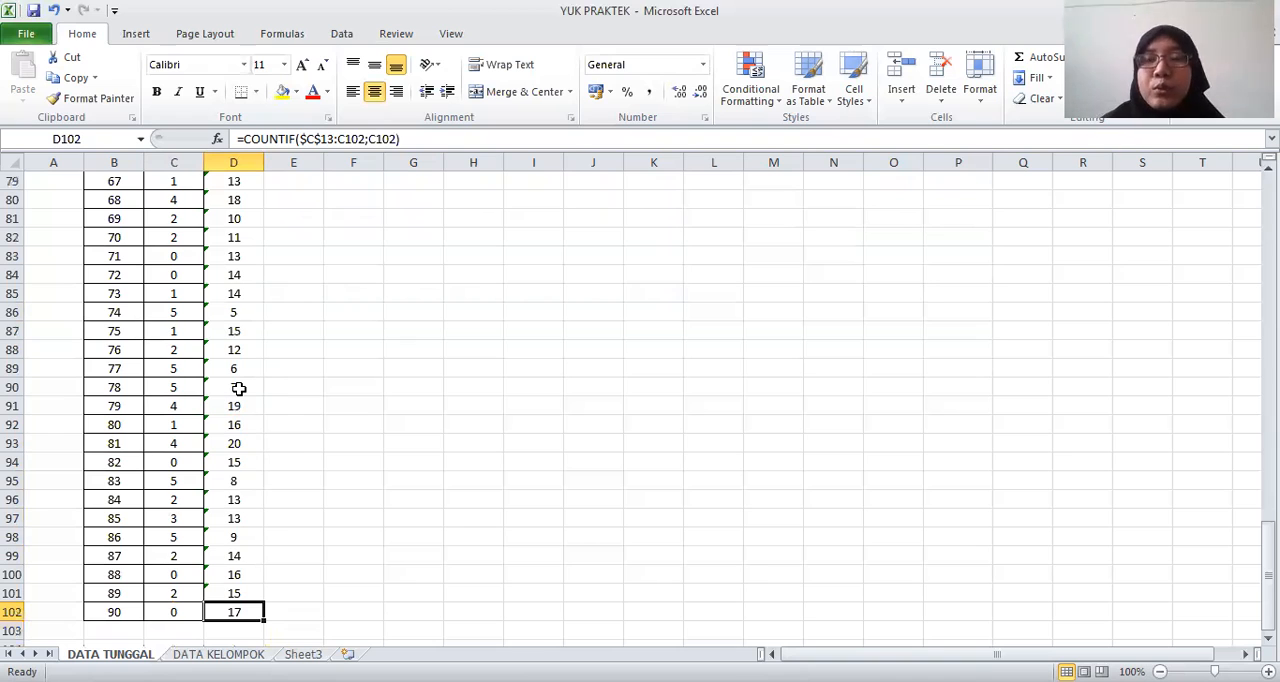
key("ctrl+Up")
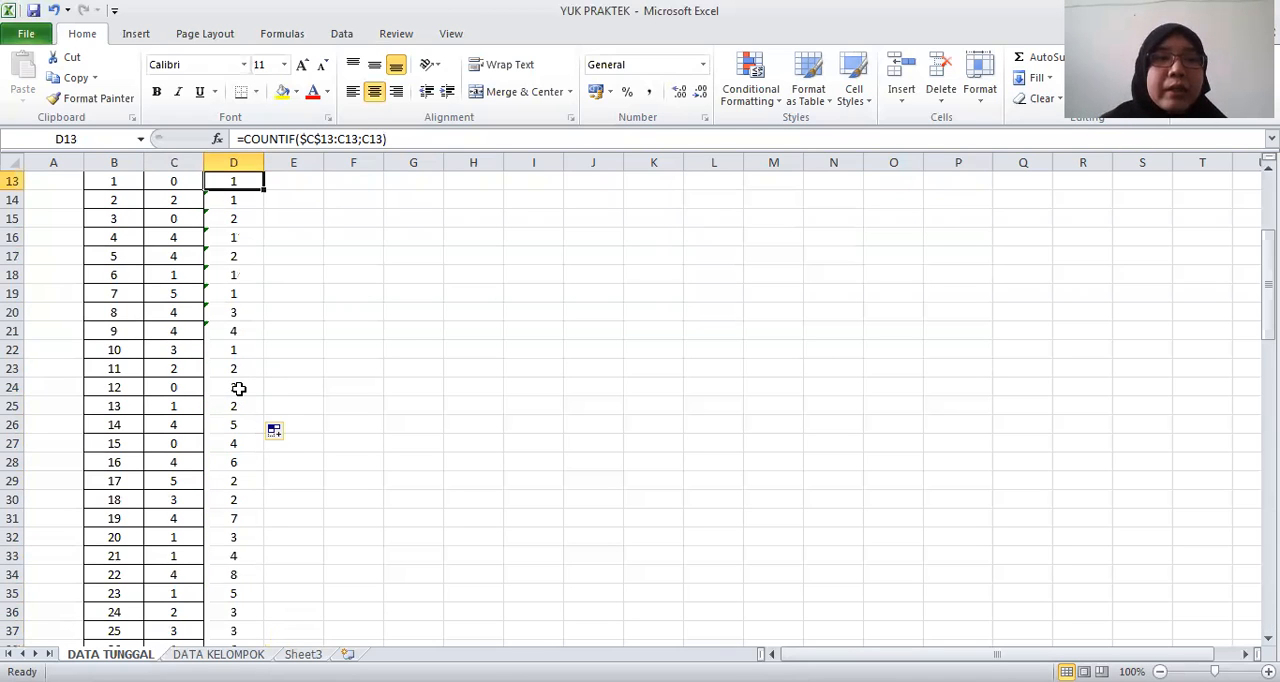
key("Up")
key("Up")
Insert a markers-only scatter chart of the data and running counts in C13:D102, and delete its legend
left_click(192, 222)
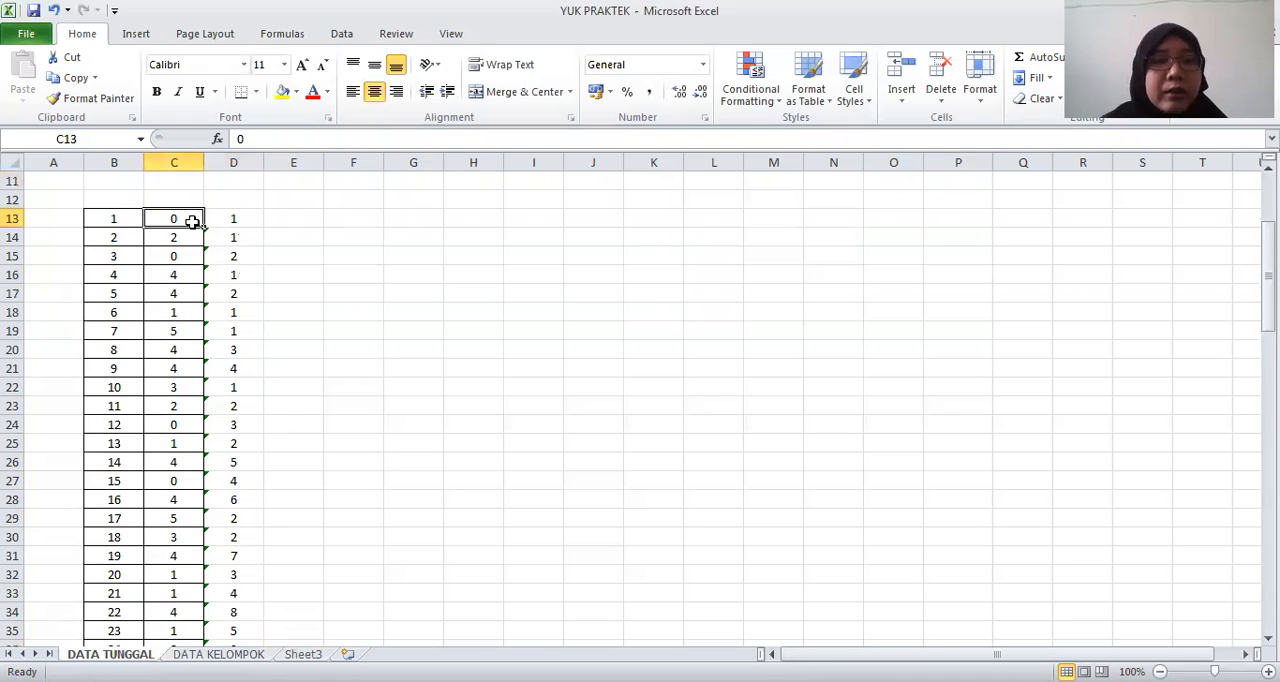
key("shift+Right")
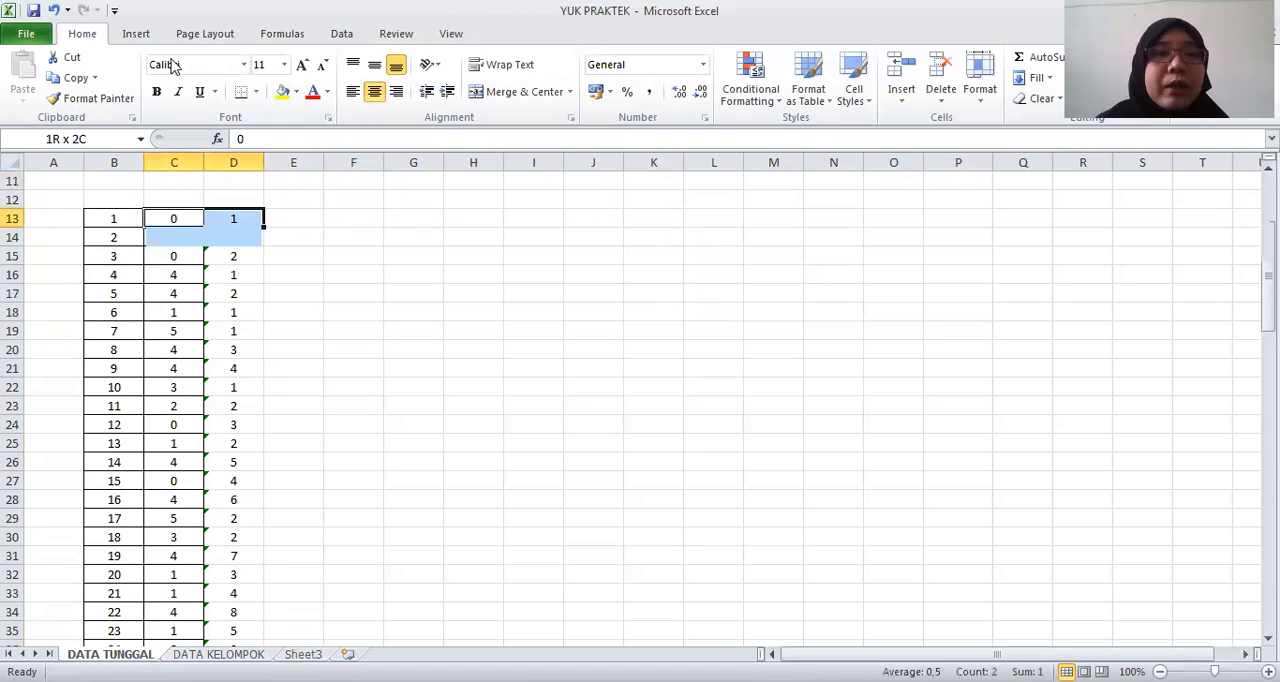
key("ctrl+shift+Down")
scroll(404, 66, "down", 1)
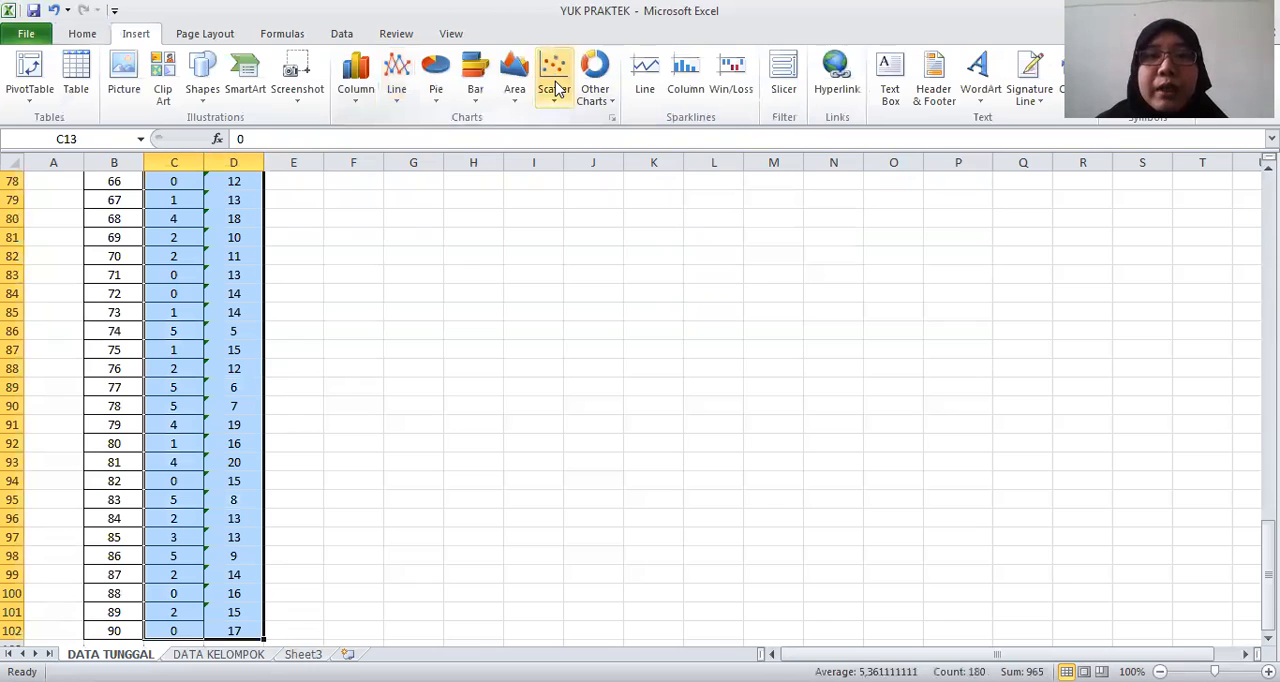
left_click(555, 88)
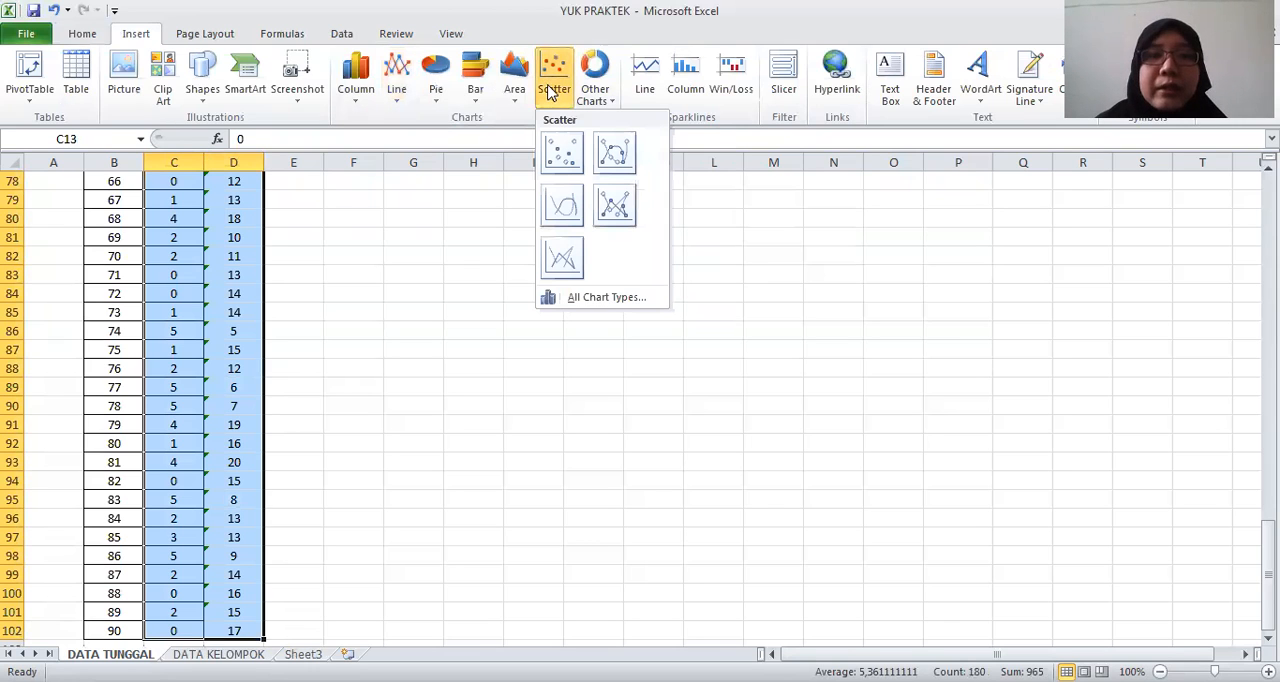
left_click(560, 155)
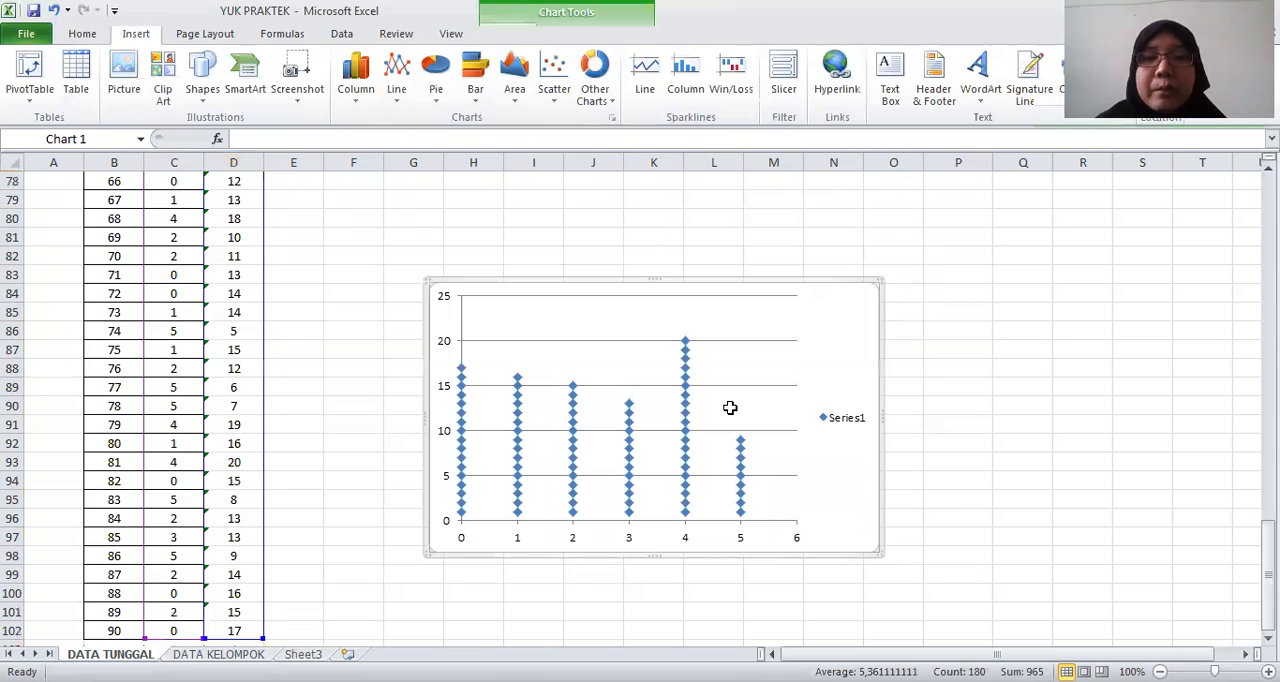
left_click(840, 425)
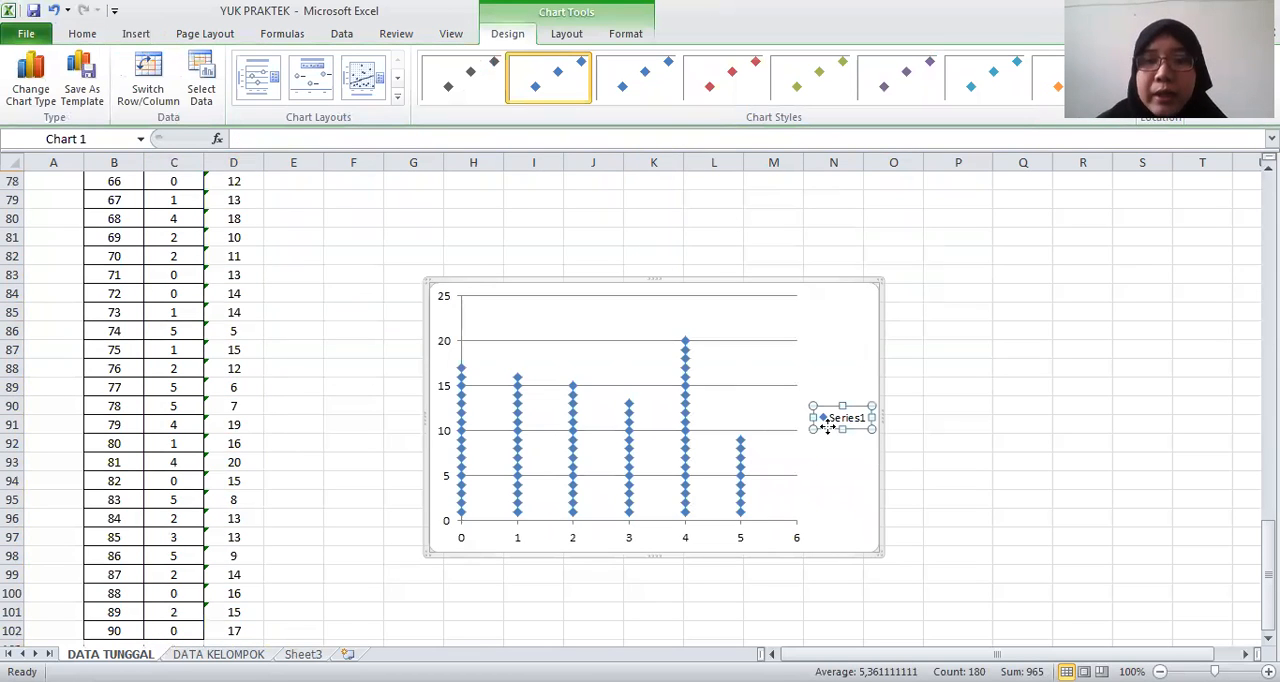
key("Delete")
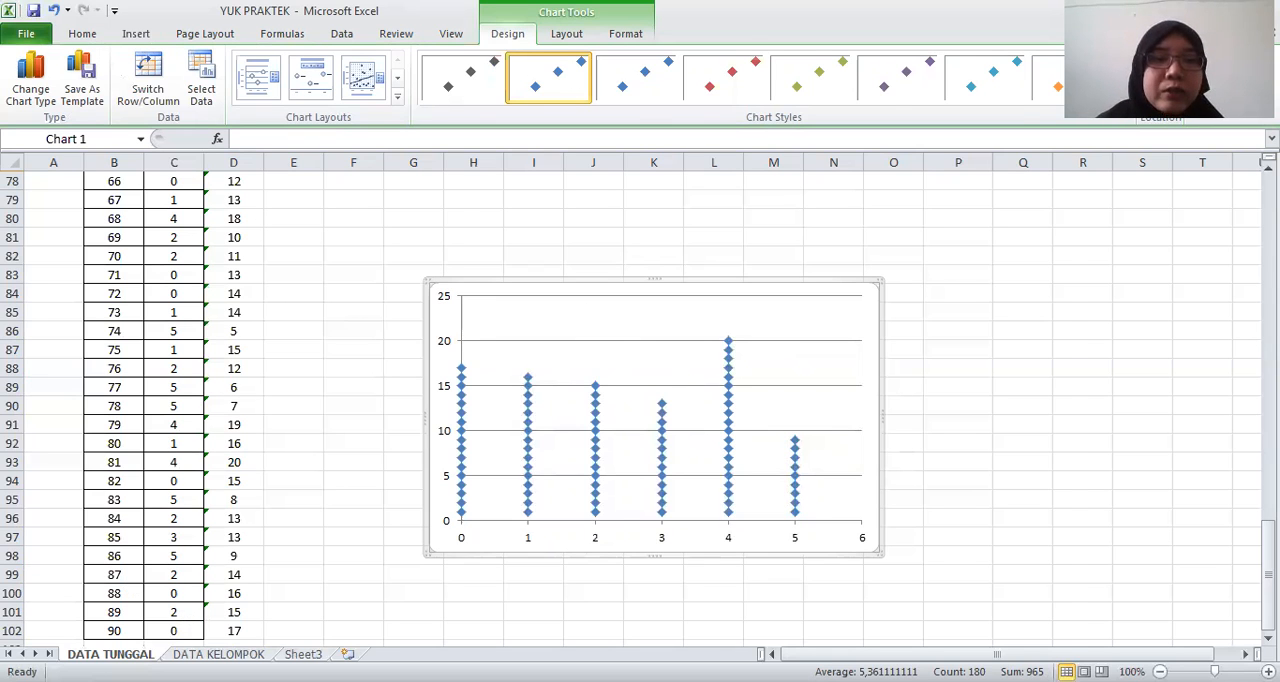
Open the DATA KELOMPOK sheet and examine the student scores in B2:F8, the empty class tables, and the statistic labels in H1:H6
left_click(218, 654)
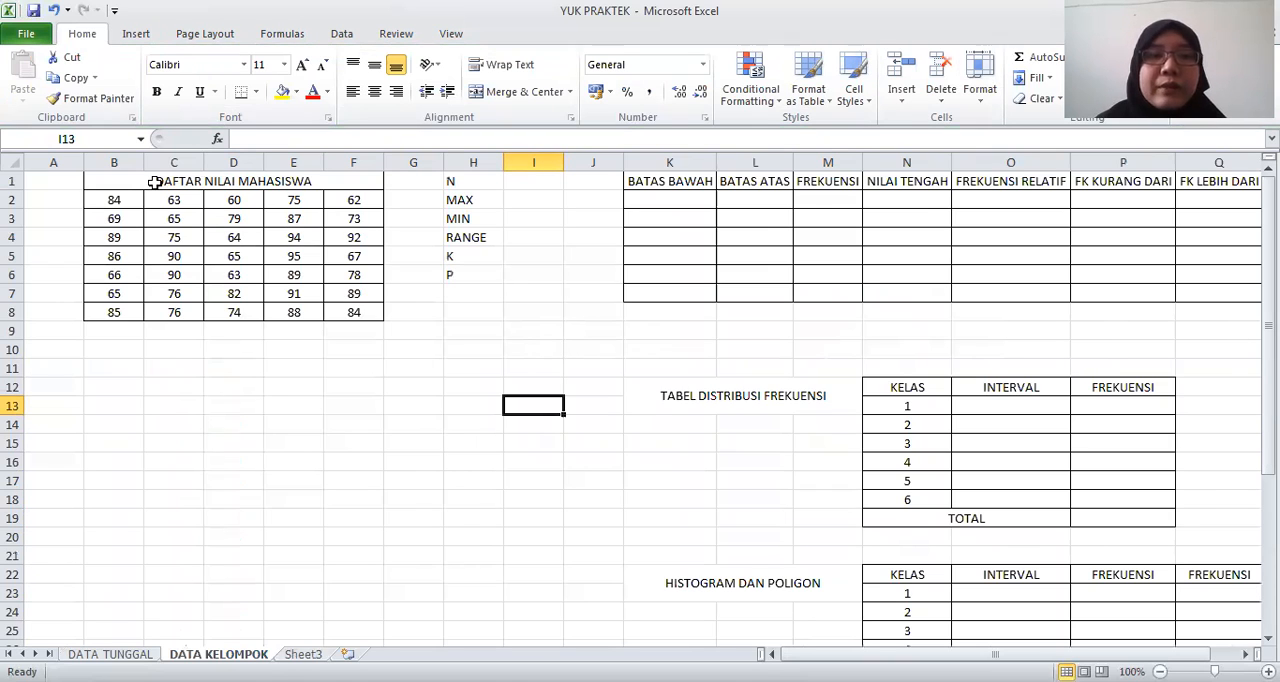
left_click_drag(115, 200, 353, 311)
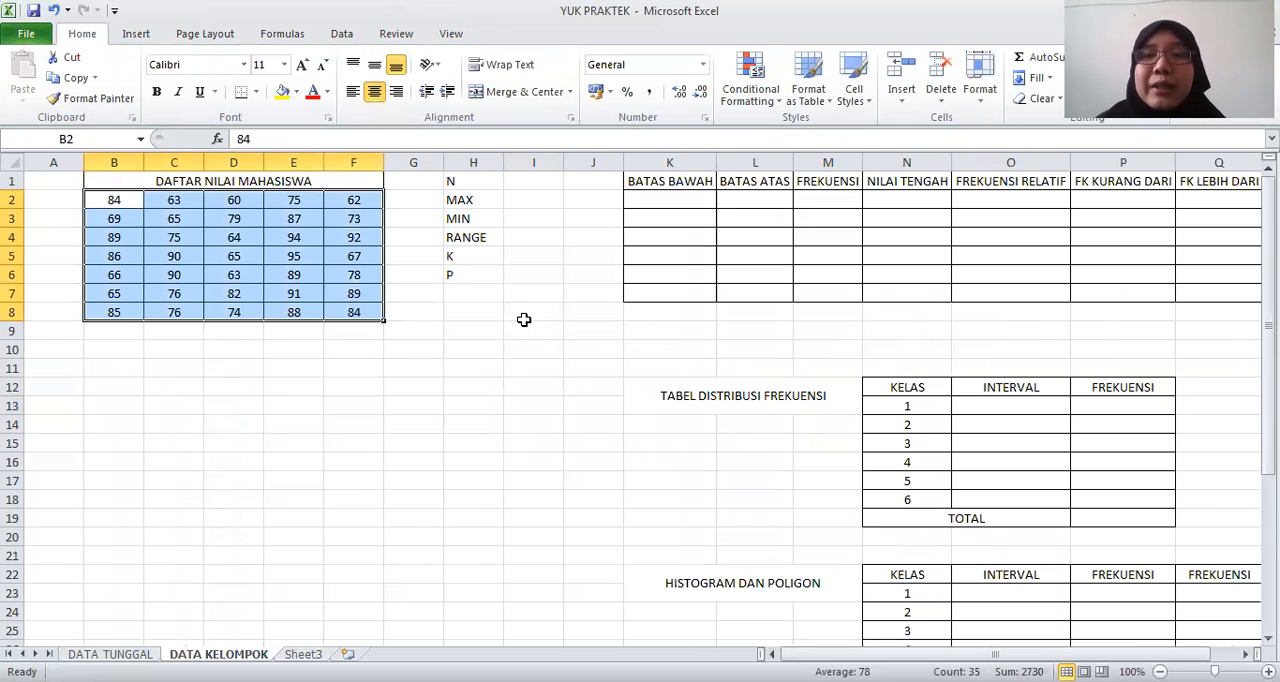
left_click(734, 248)
left_click_drag(907, 387, 1124, 519)
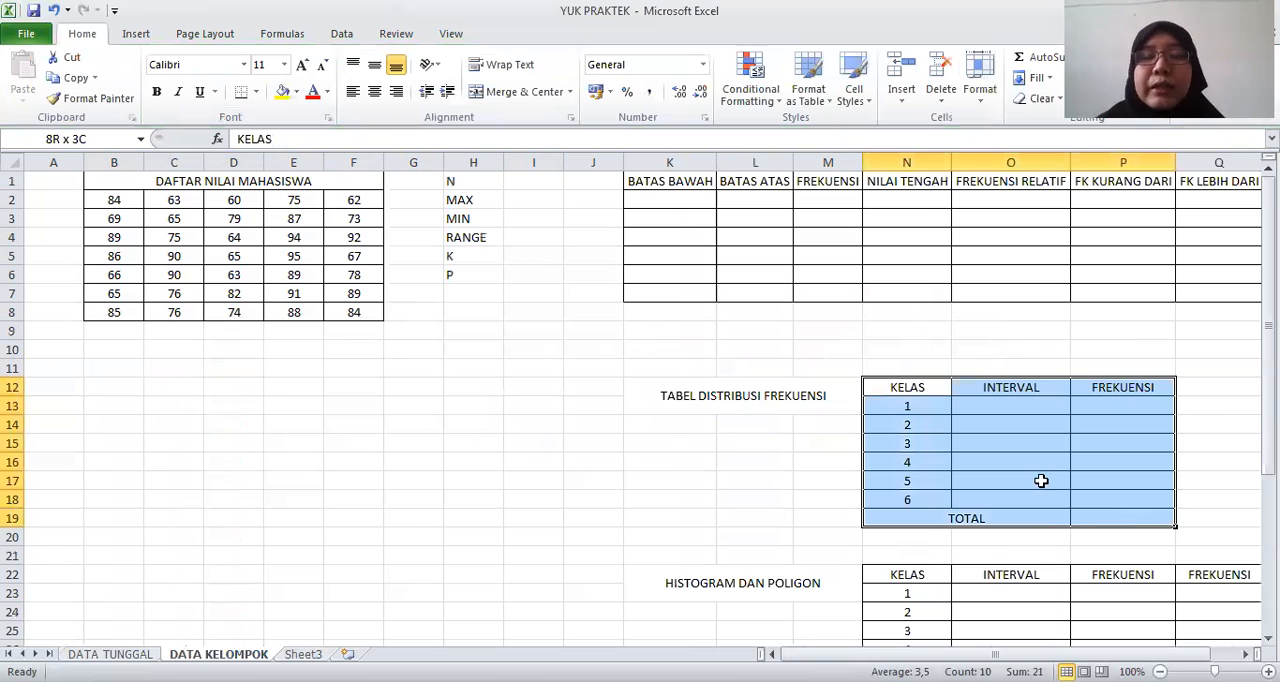
left_click(1041, 481)
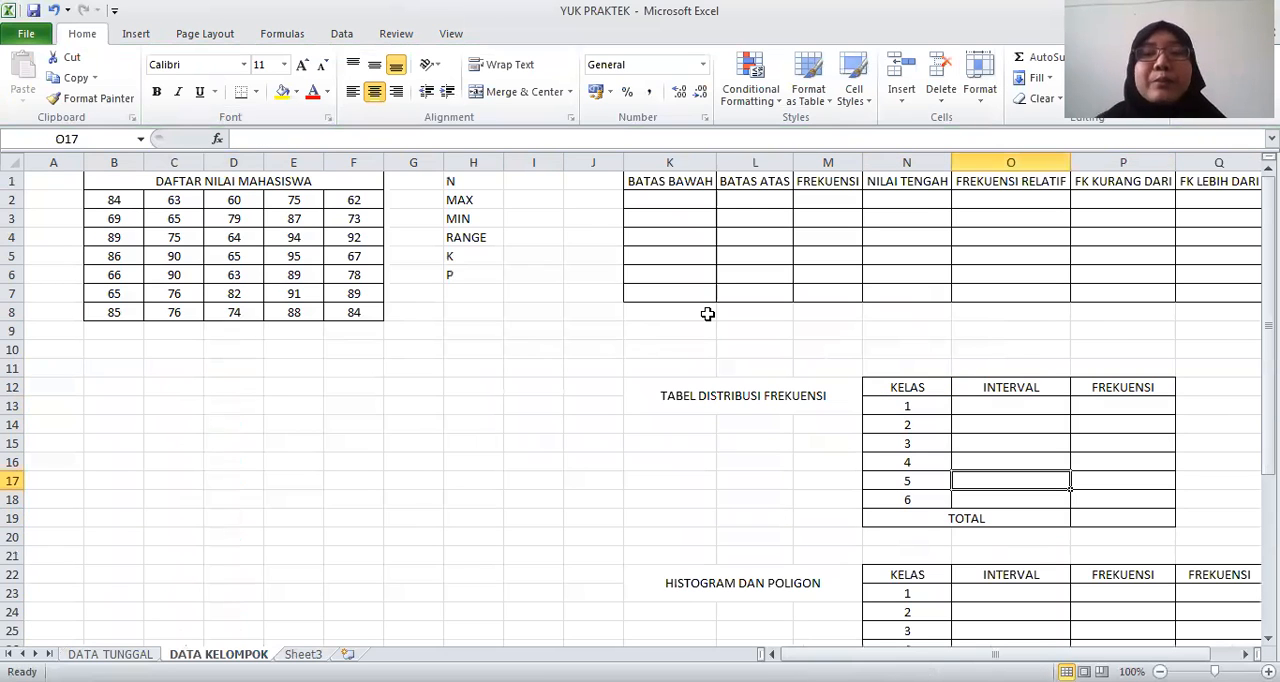
left_click(654, 182)
left_click(691, 289, "shift")
left_click_drag(1142, 276, 1000, 291)
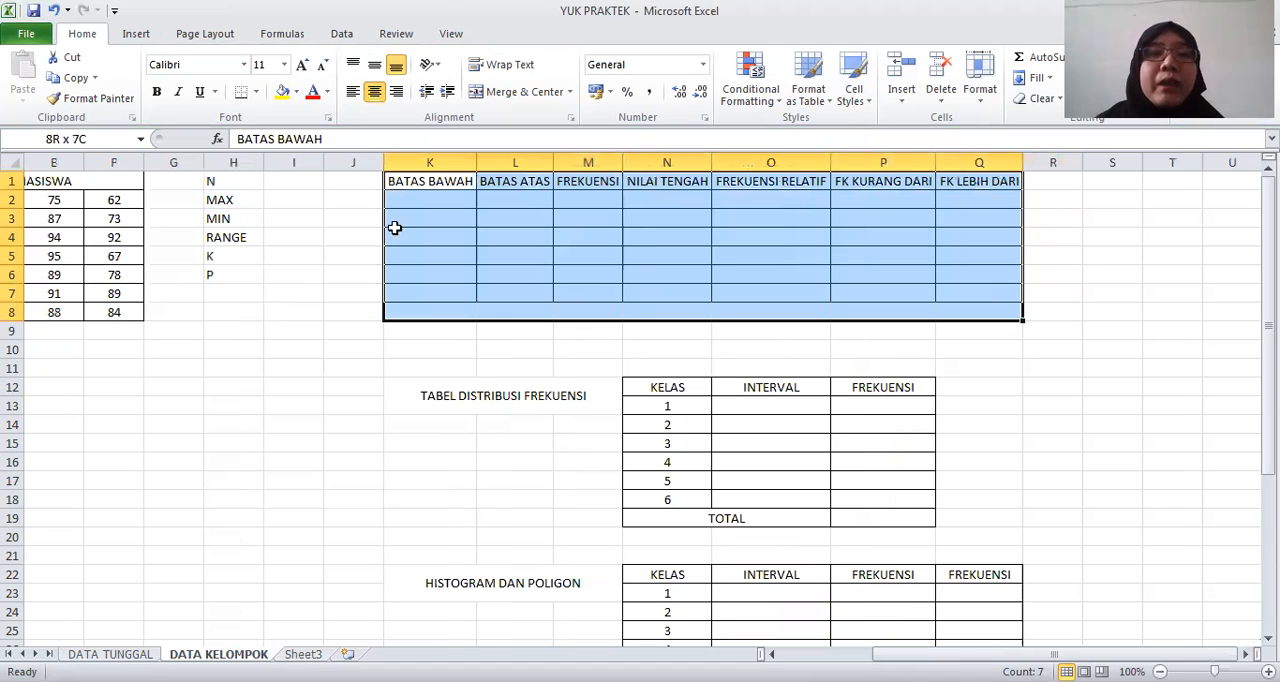
left_click(266, 180)
left_click_drag(224, 183, 236, 278)
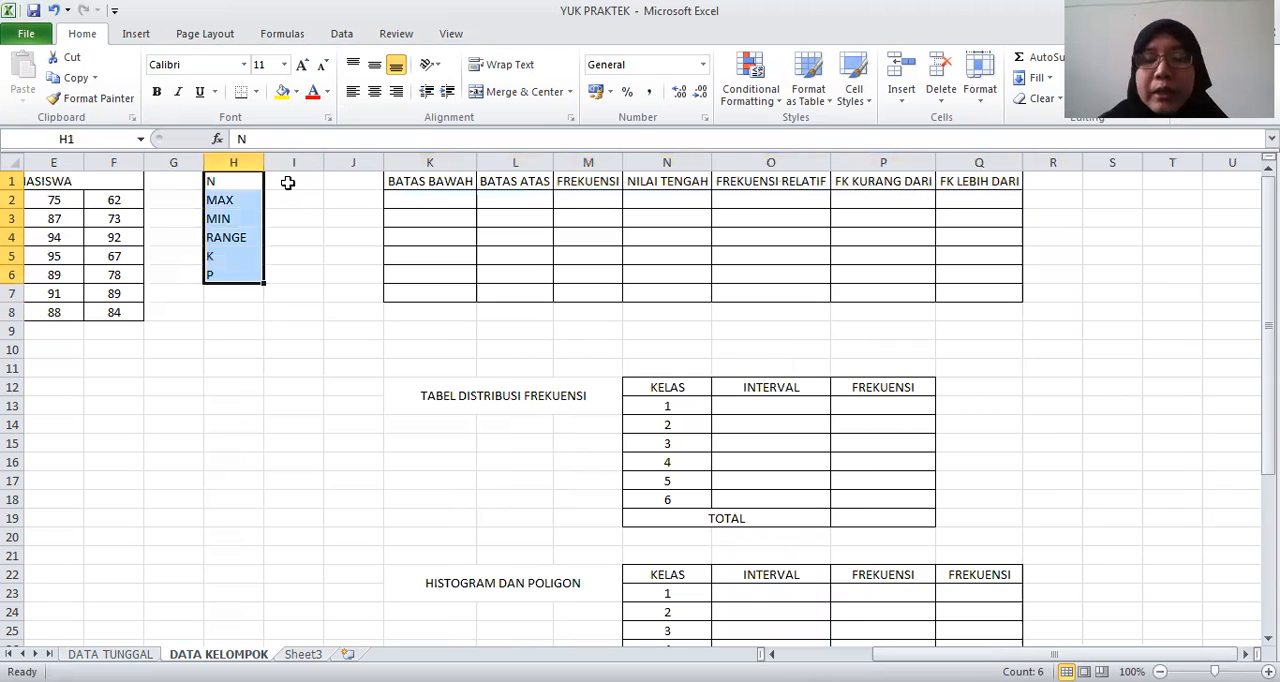
left_click(287, 183)
key("ctrl+Home")
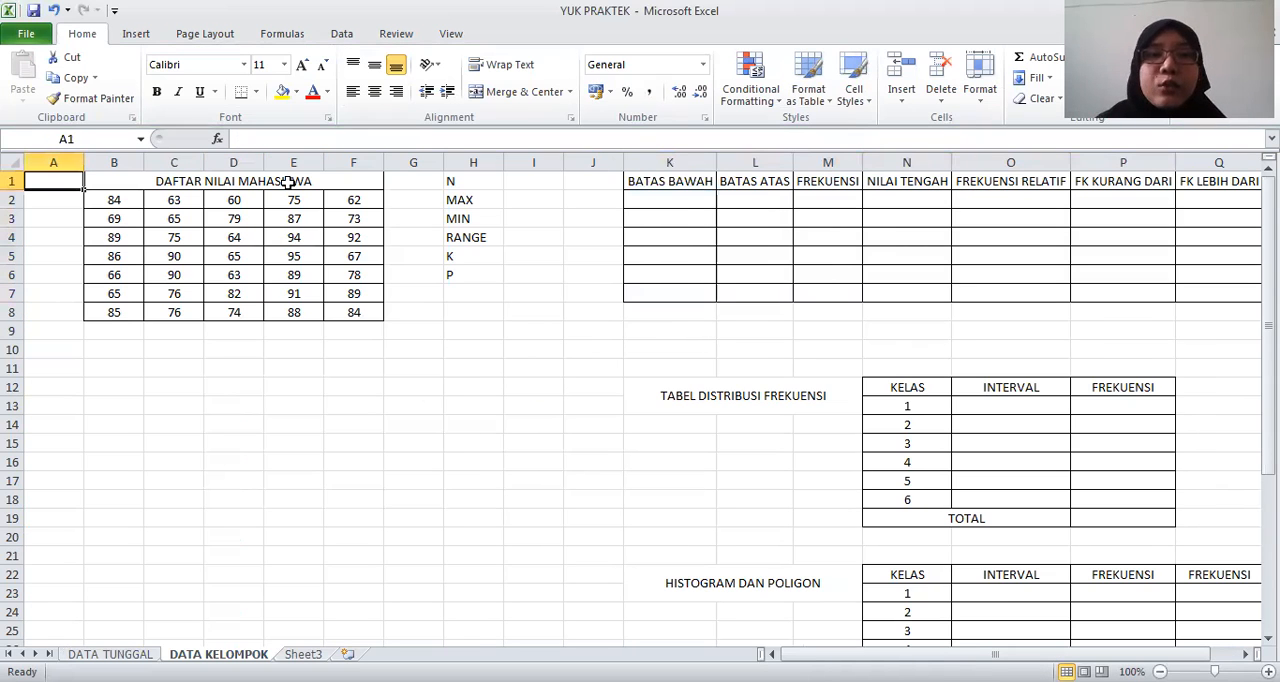
Calculate N in I1 with a COUNTA formula over the student scores in B2:F8
left_click(550, 184)
type("=")
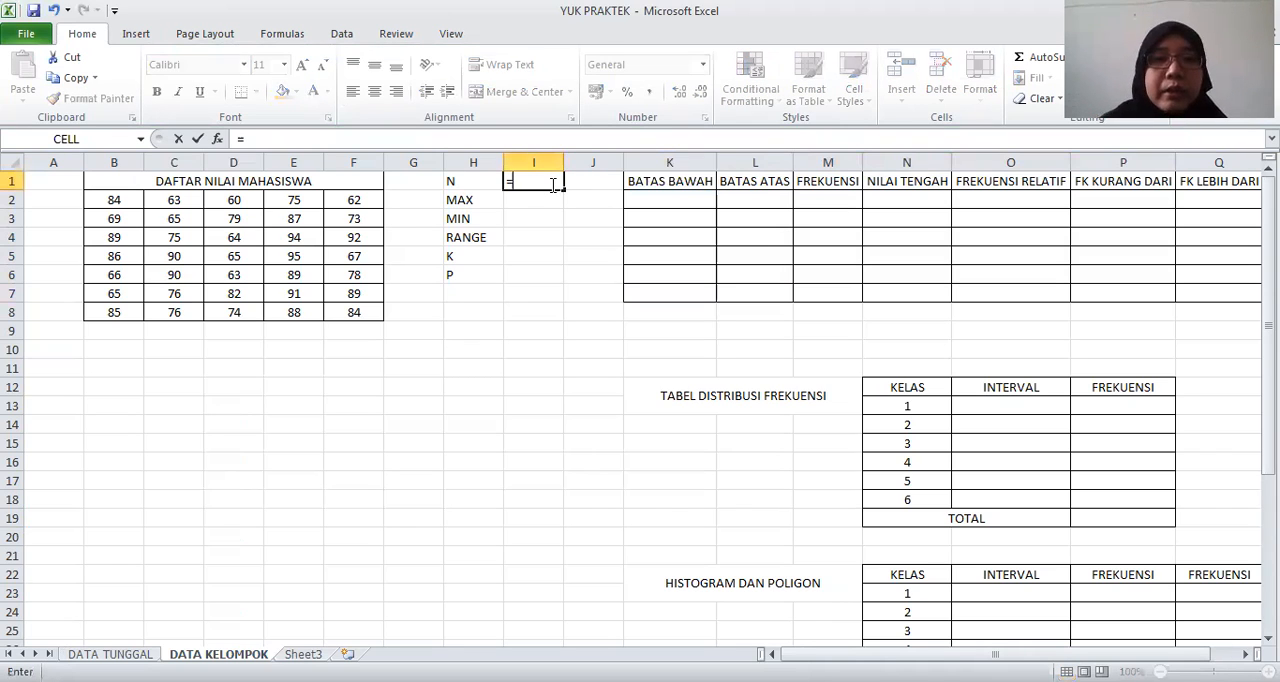
type("COUNT(")
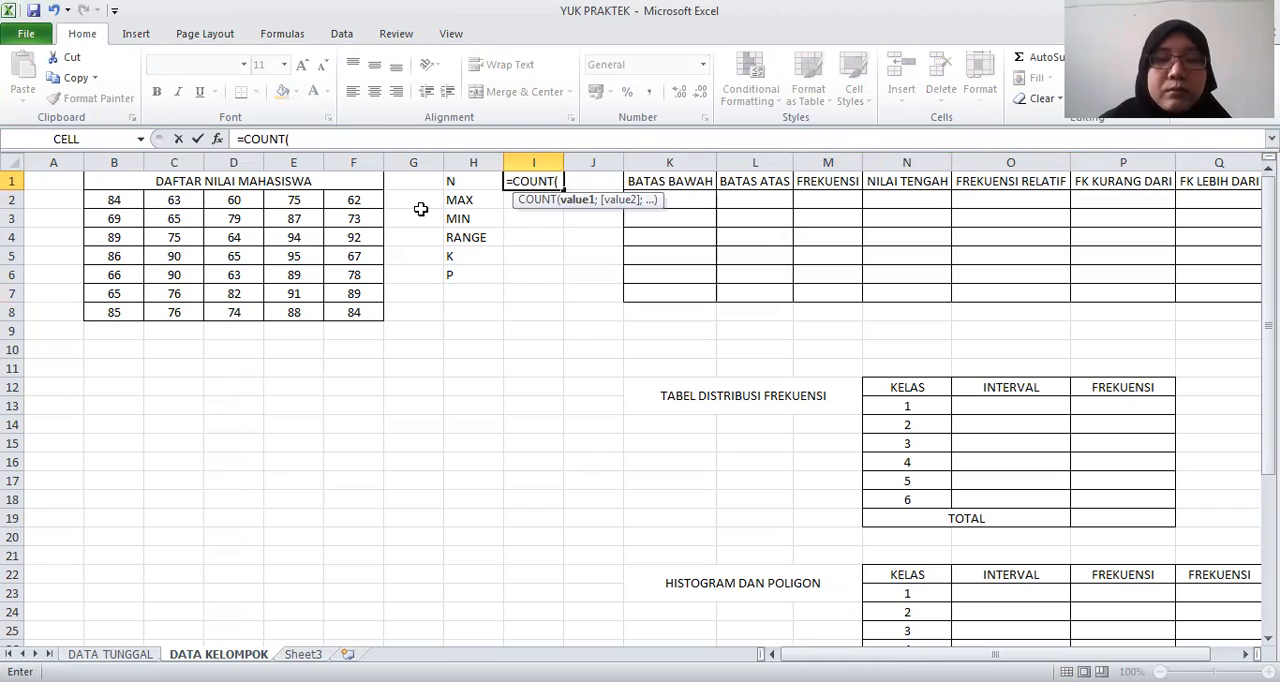
key("BackSpace")
type("A(")
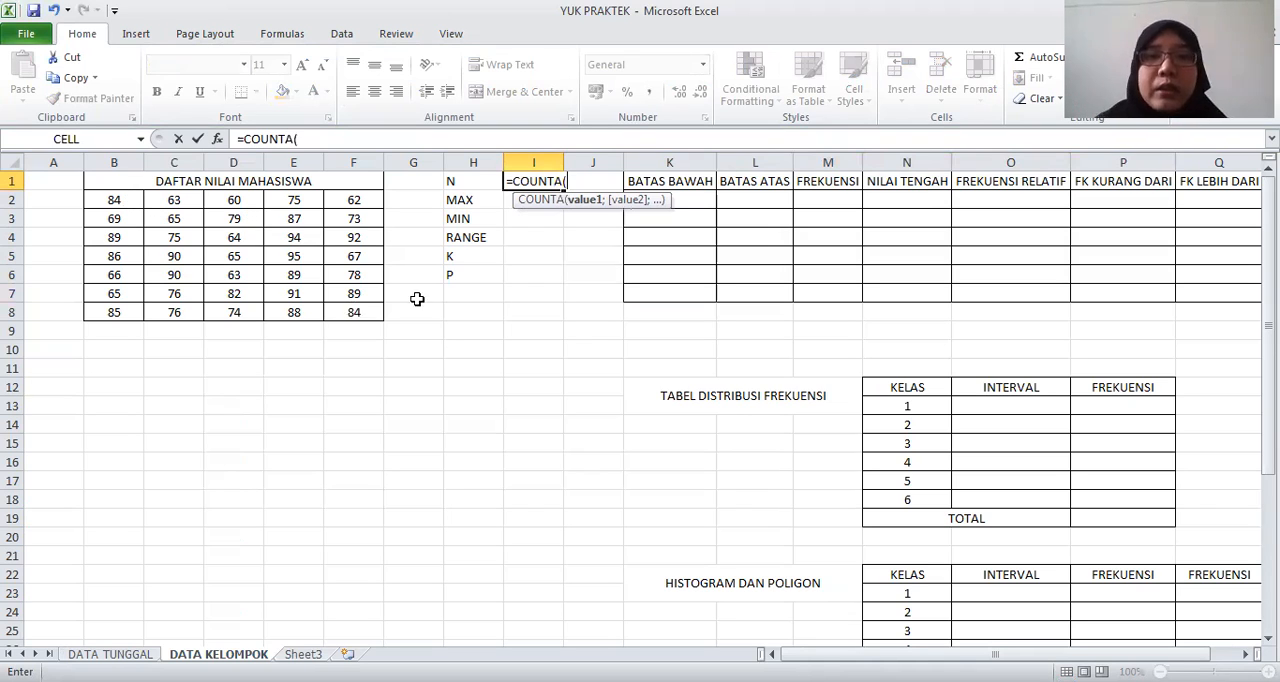
key("Return")
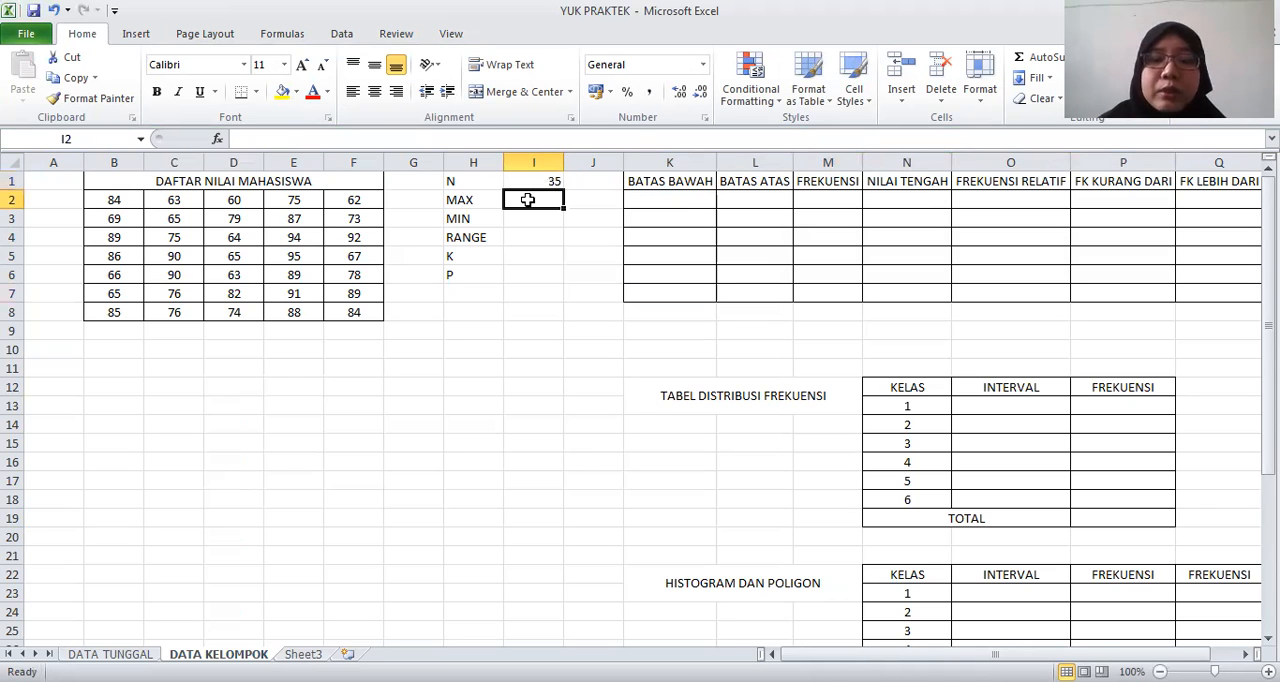
Calculate the highest score in I2 with a MAX formula over B2:F8
type("=")
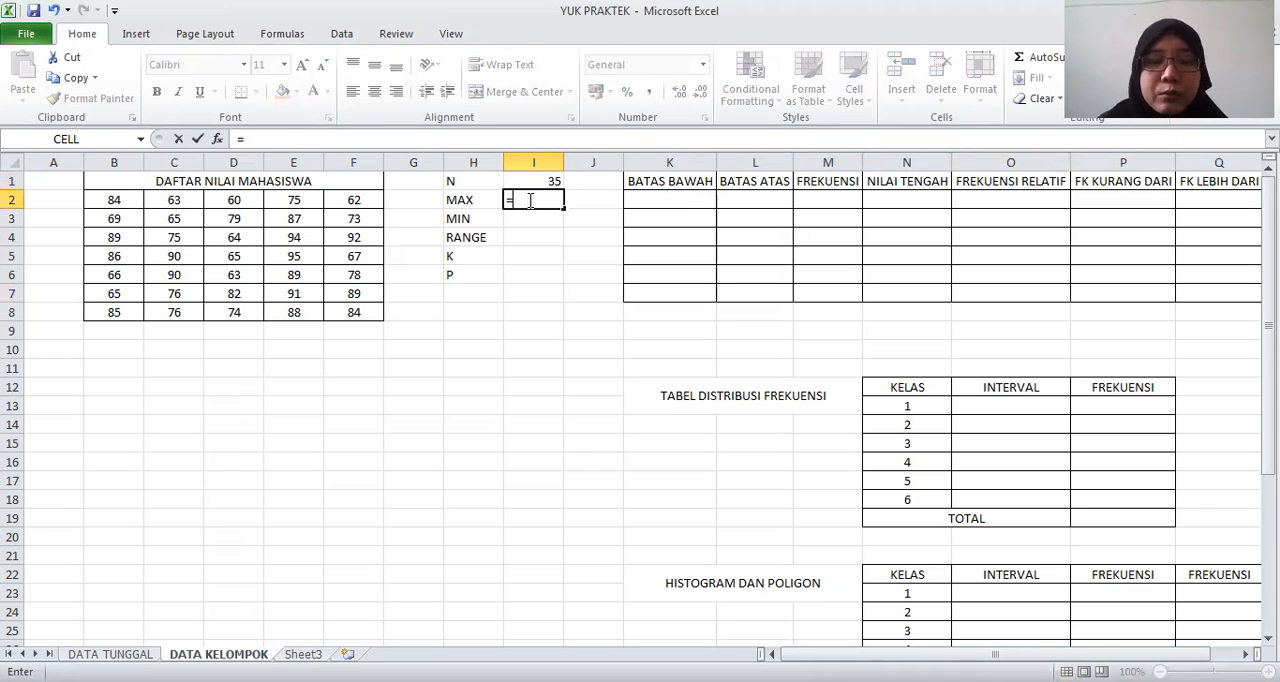
type("MAX")
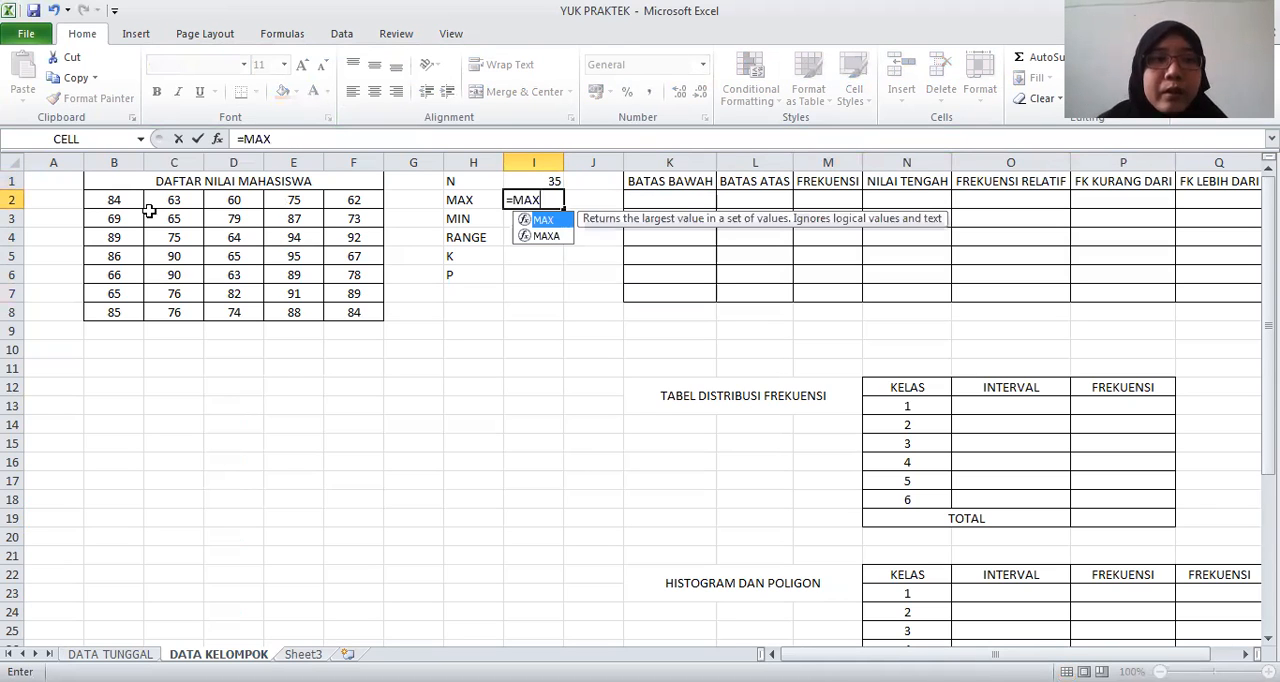
type("(")
left_click(140, 206)
left_click_drag(340, 303, 340, 303)
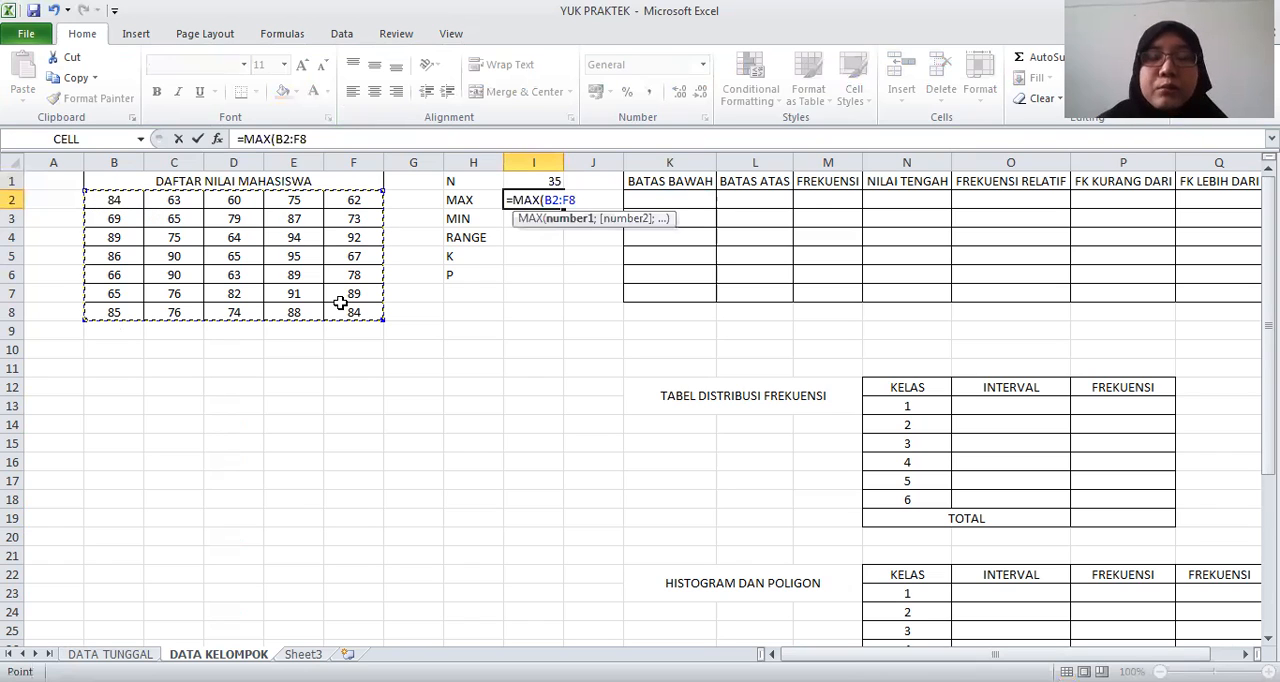
key("Return")
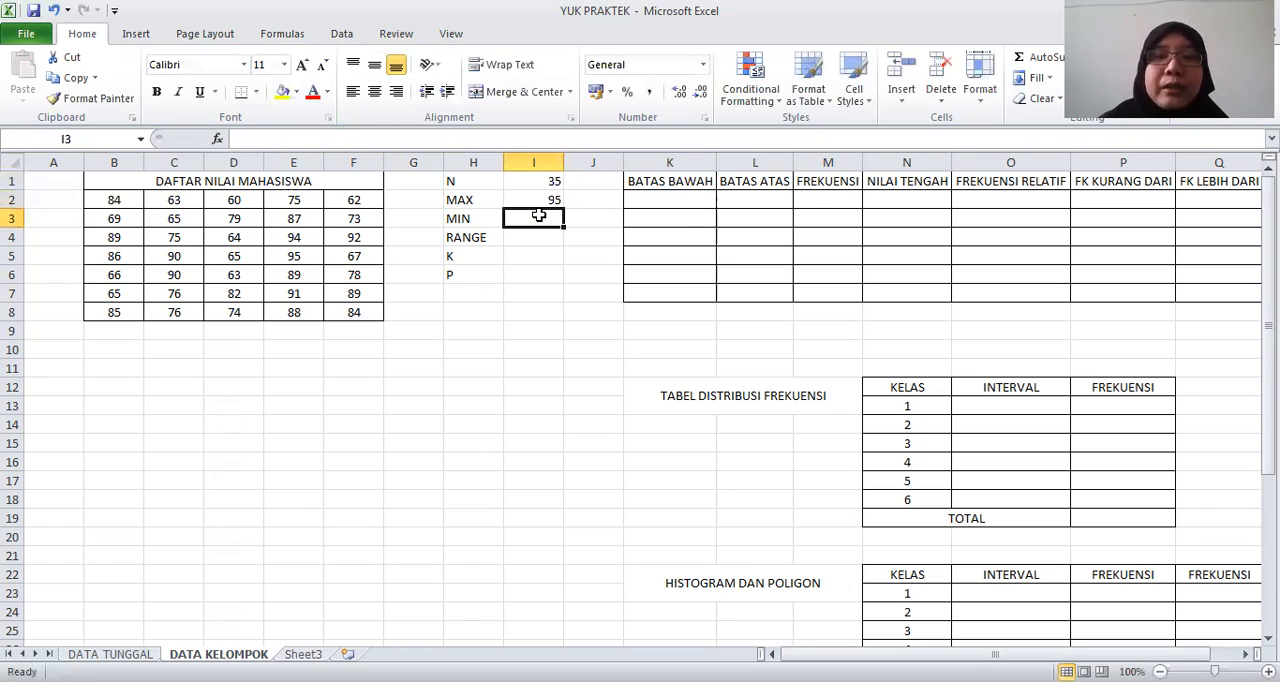
Calculate the lowest score in I3 with a MIN formula over B2:F8
type("=")
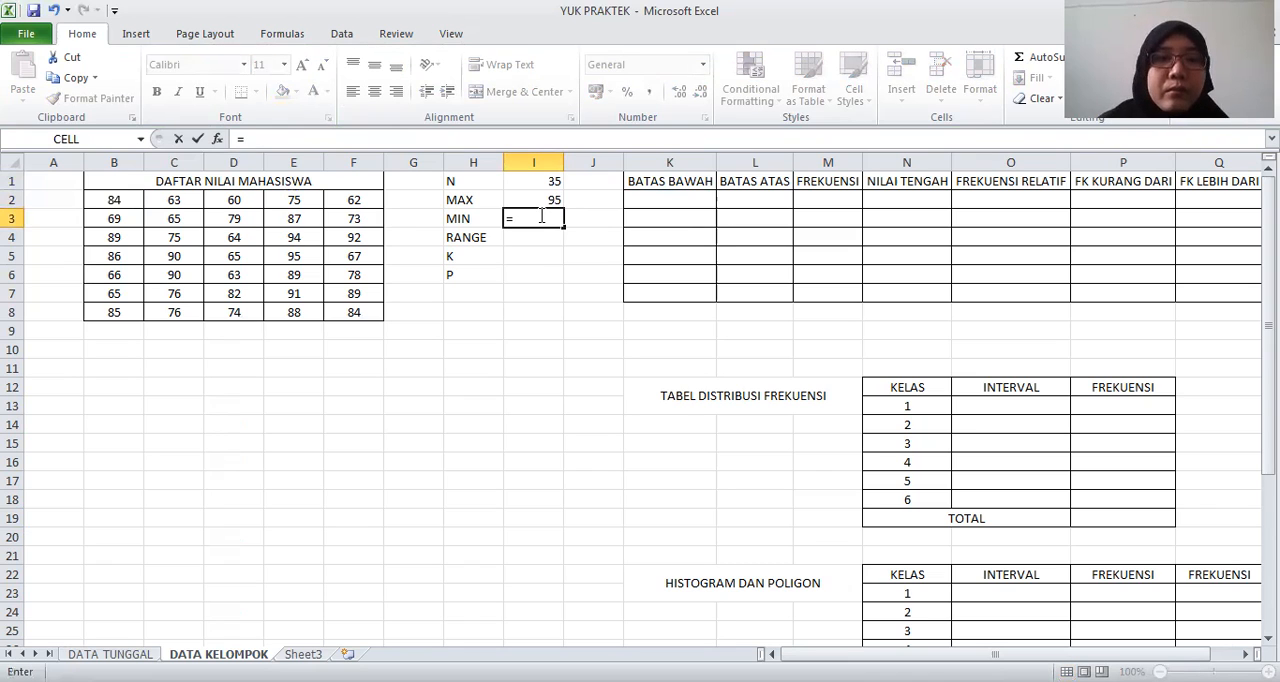
type("MIN(")
left_click(95, 204)
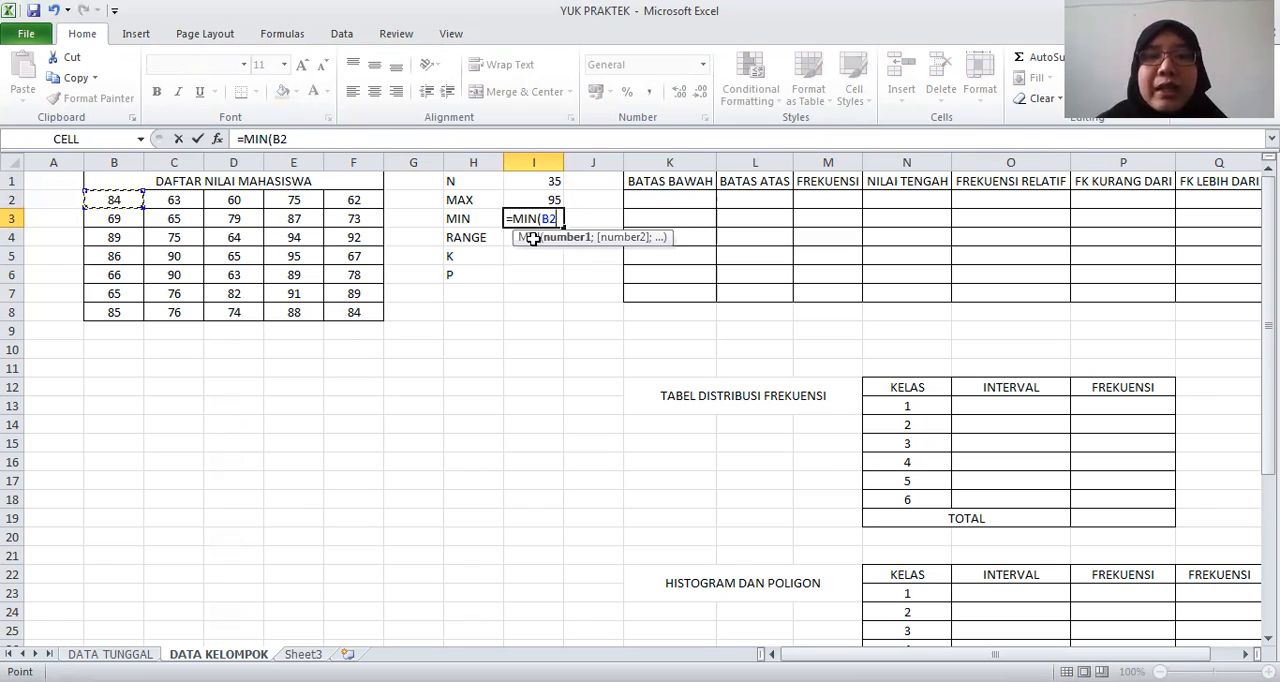
key("Return")
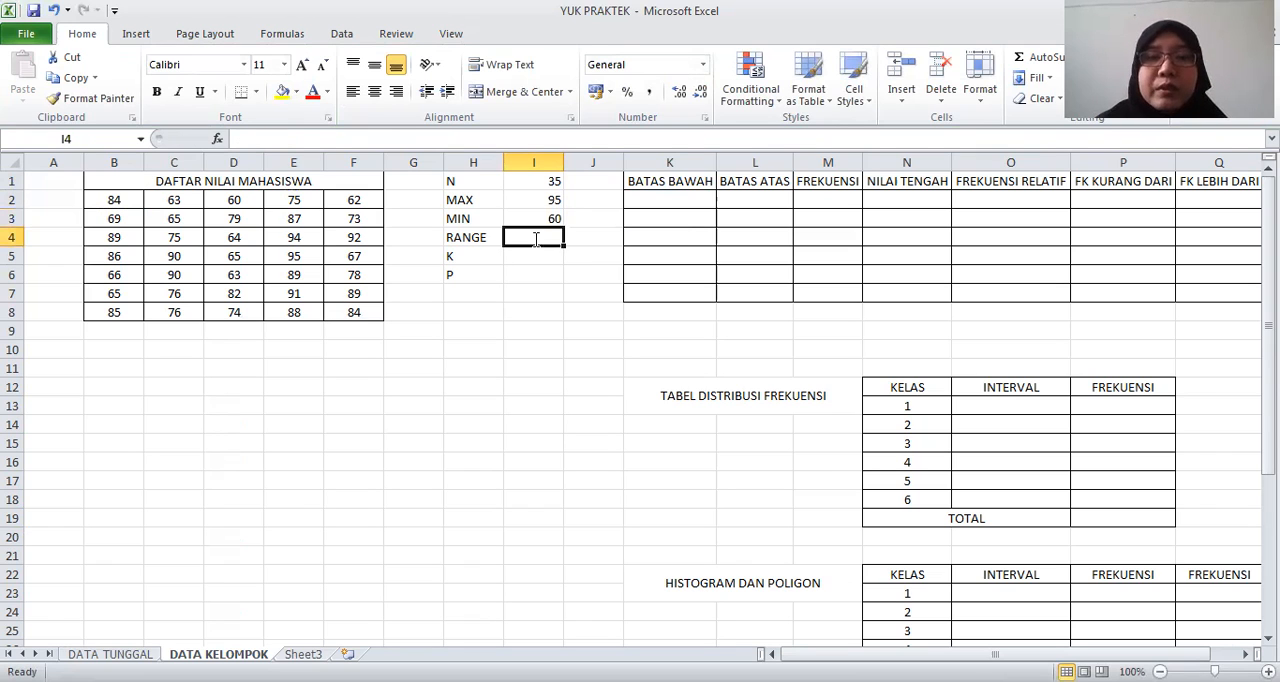
Calculate the range in I4 by subtracting the minimum in I3 from the maximum in I2
type("=")
left_click(535, 200)
type("-")
left_click(535, 219)
key("Return")
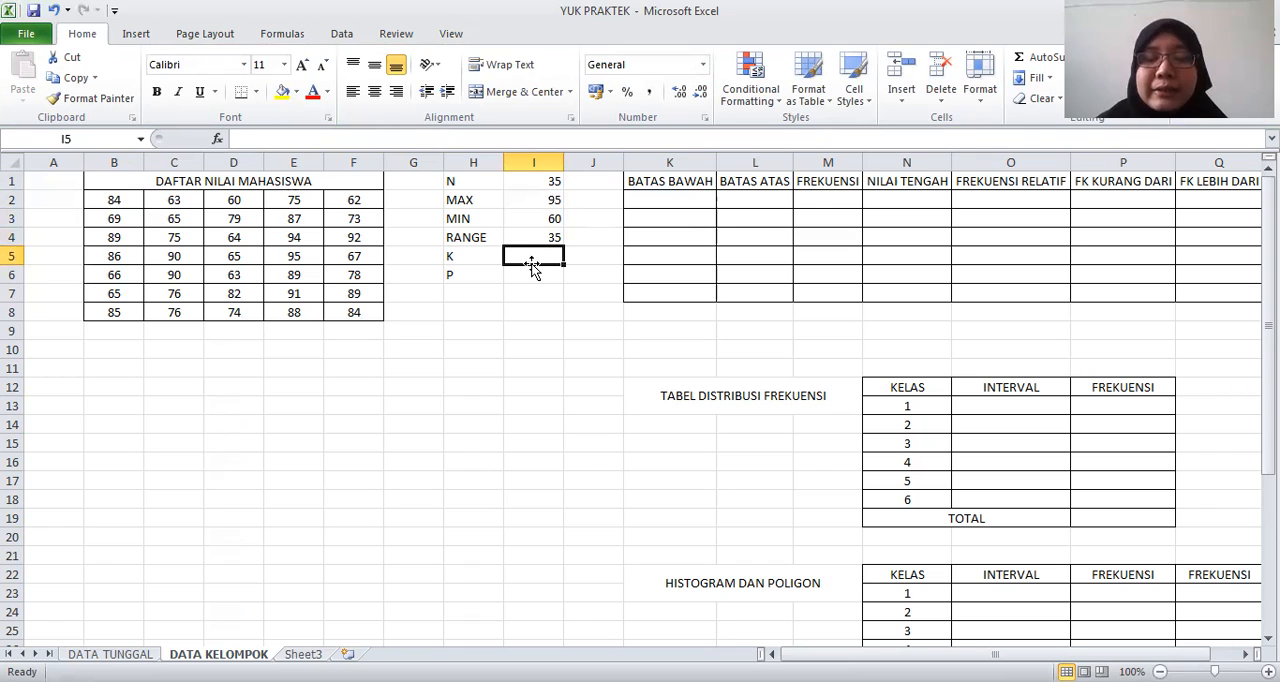
Calculate the number of classes K in I5 with the formula =1+3,322*LOG(I1)
type("=1+3,")
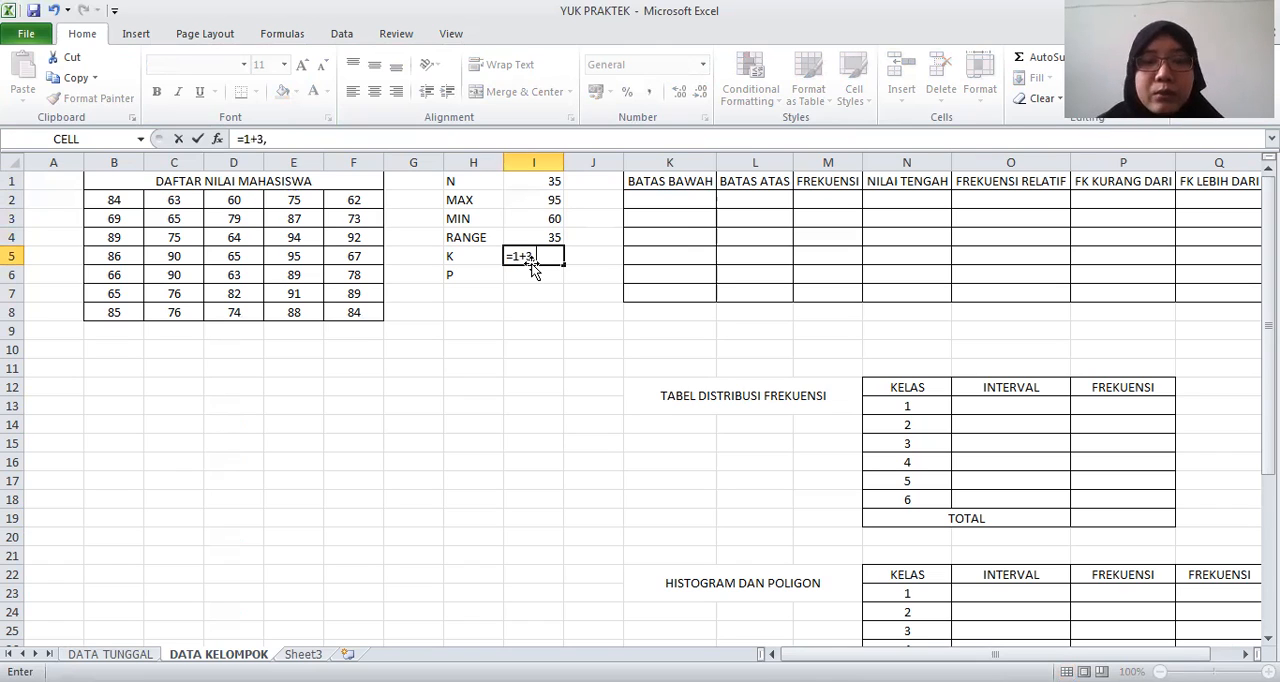
type("322*")
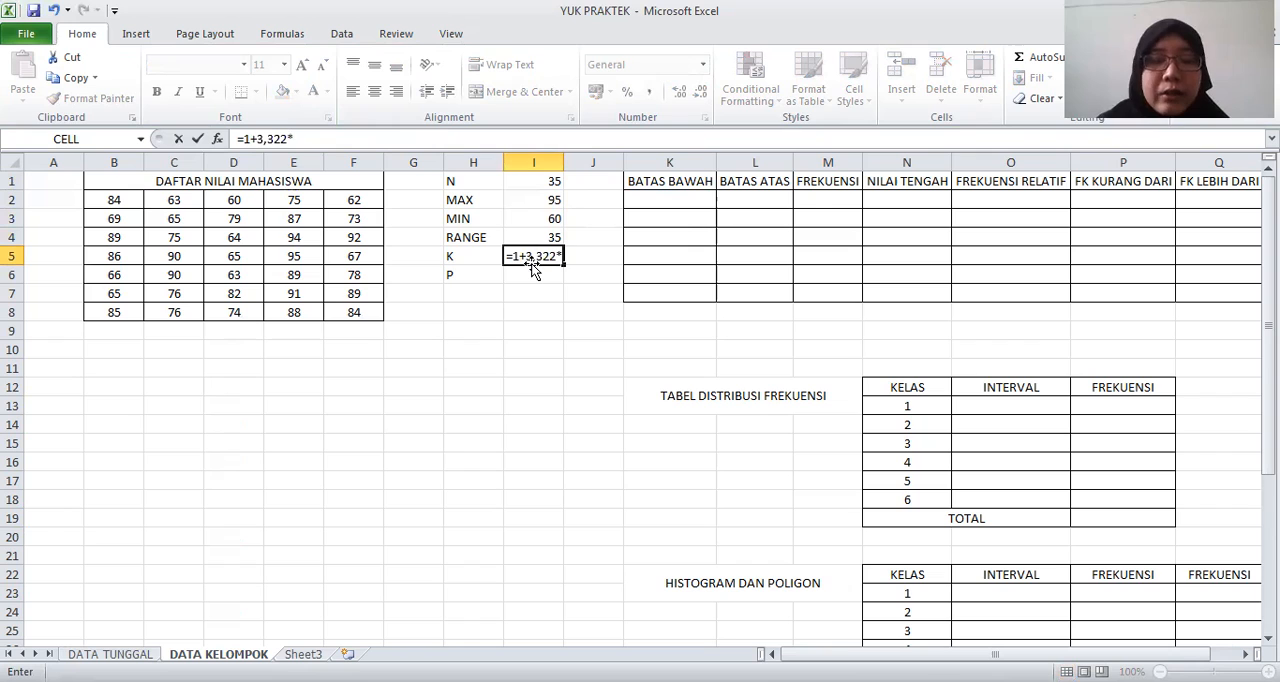
type("LOG(")
left_click(541, 180)
type(")")
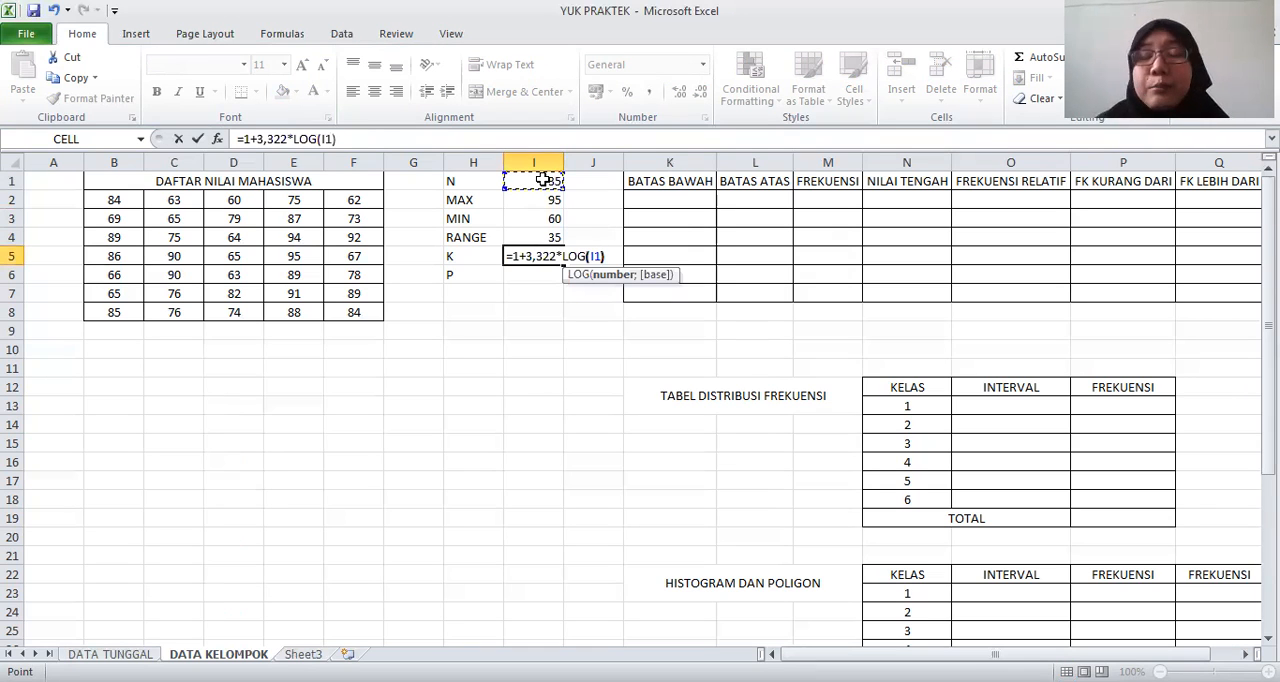
key("Return")
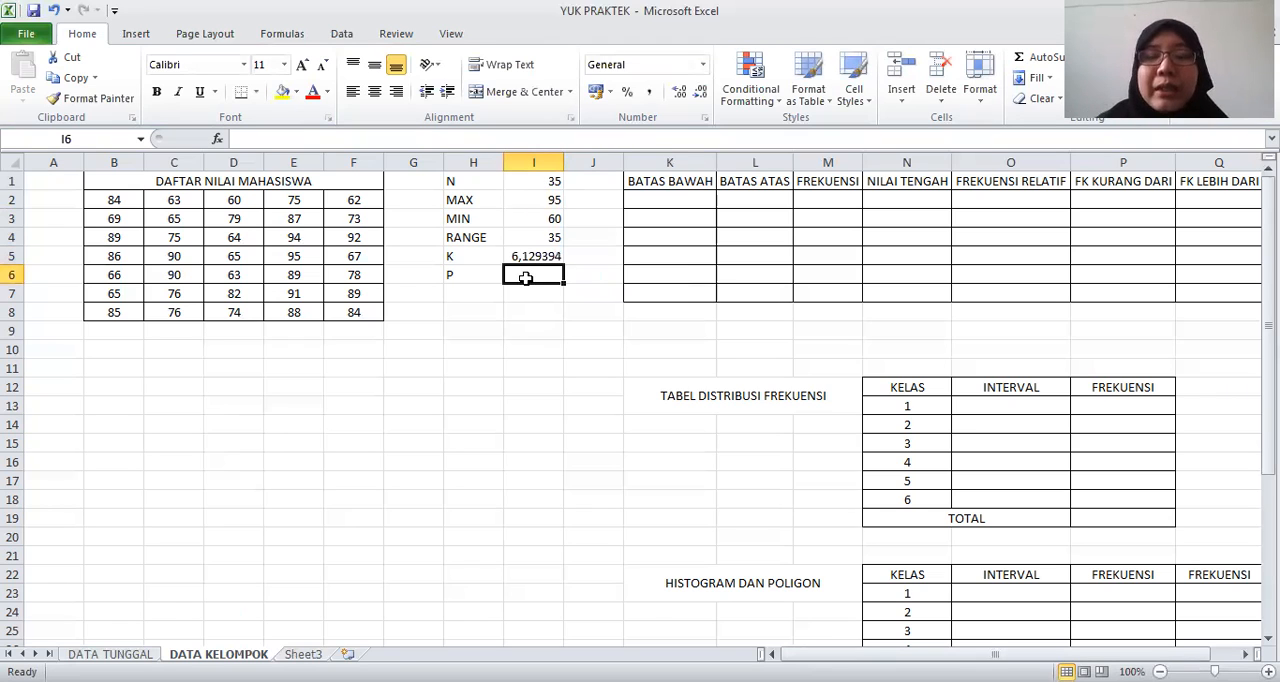
Calculate the class width P in I6 with the formula =I4/I5
type("=")
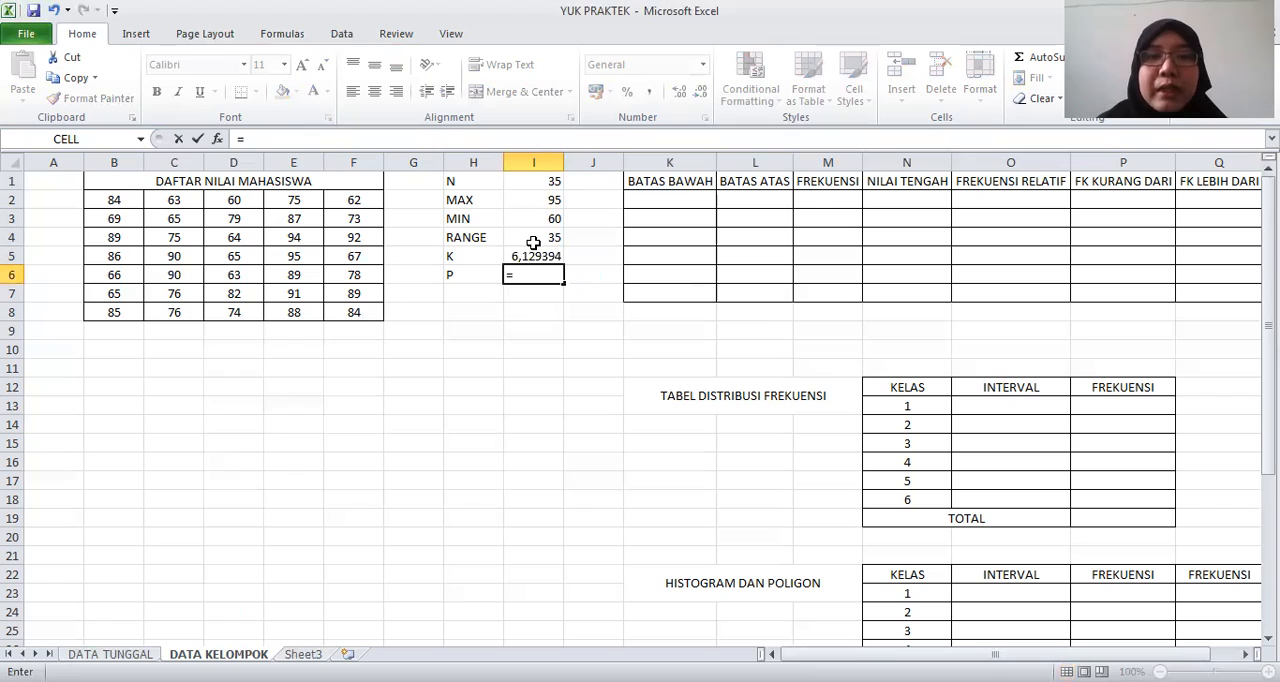
left_click(533, 241)
type("/")
left_click(522, 259)
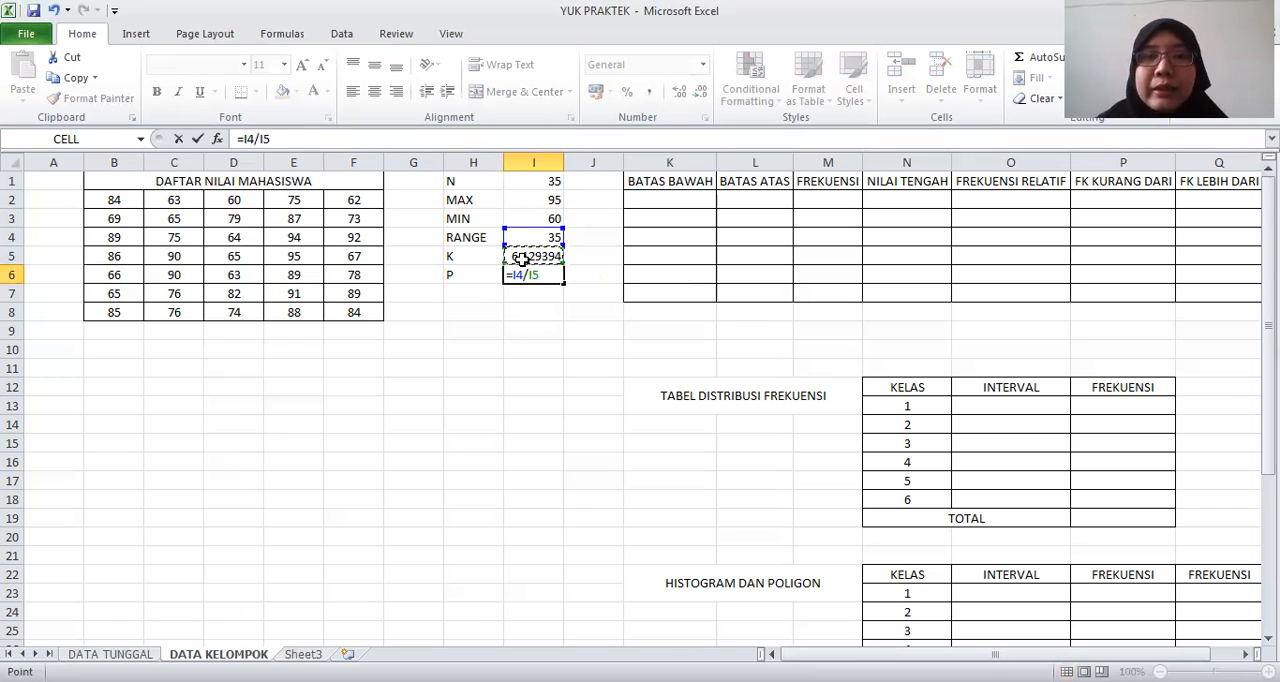
key("Return")
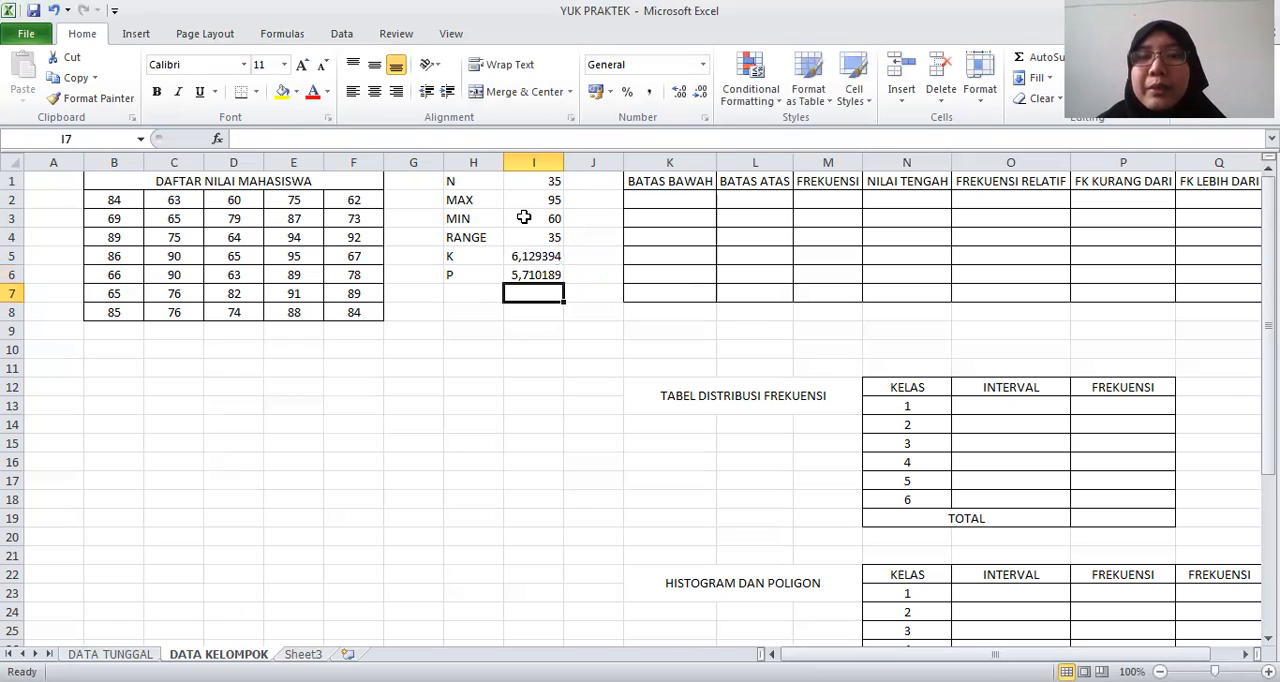
Round K to a whole number in J5 with =ROUND(I5;0), and fill the formula down to J6 for P
left_click(594, 258)
type("=")
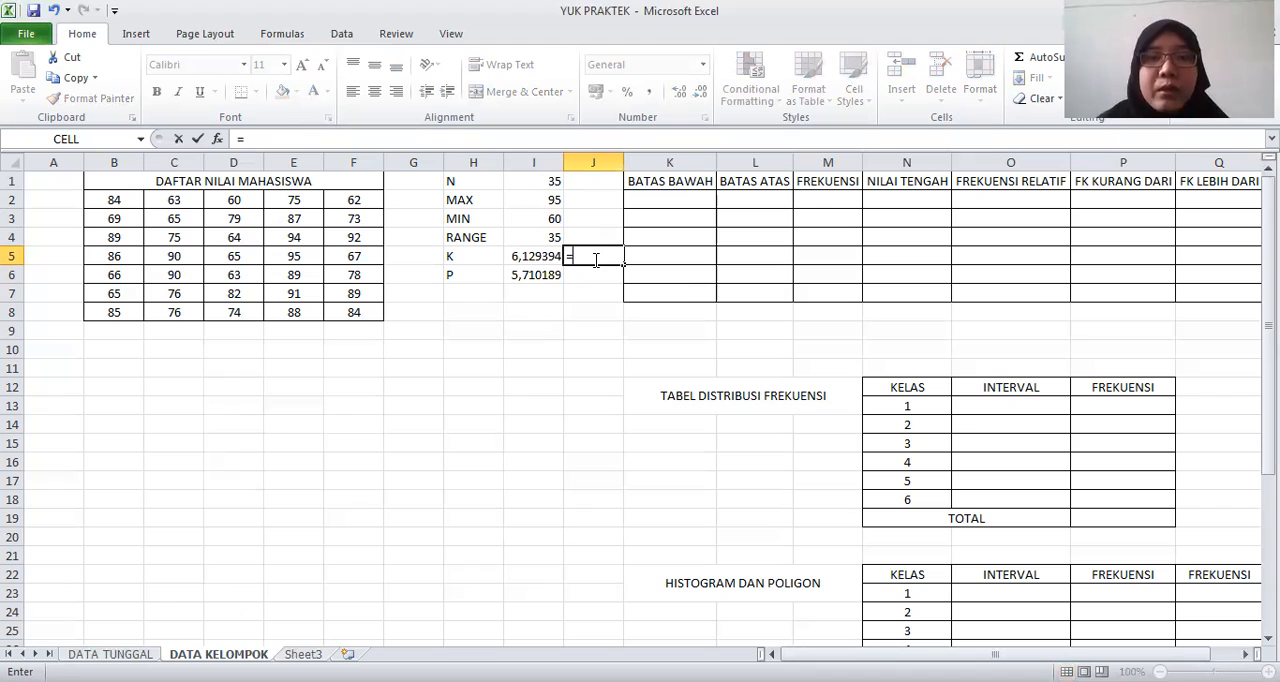
type("ROUND(")
left_click(528, 258)
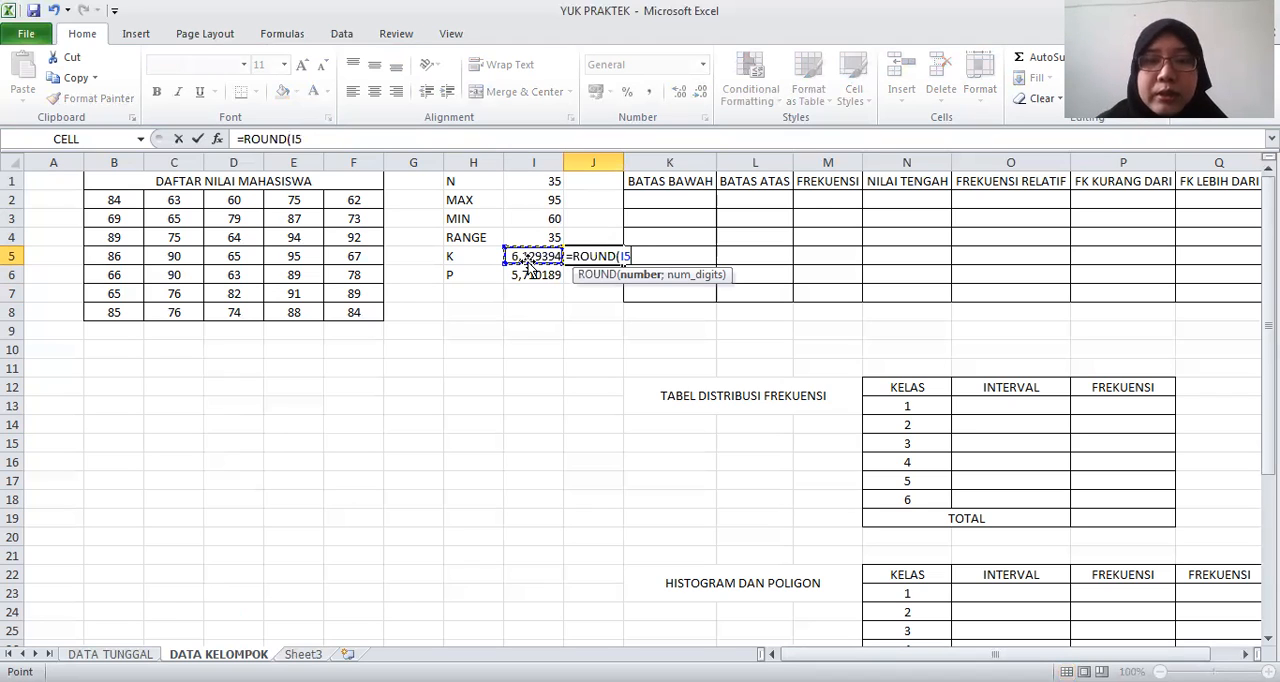
type(";0)")
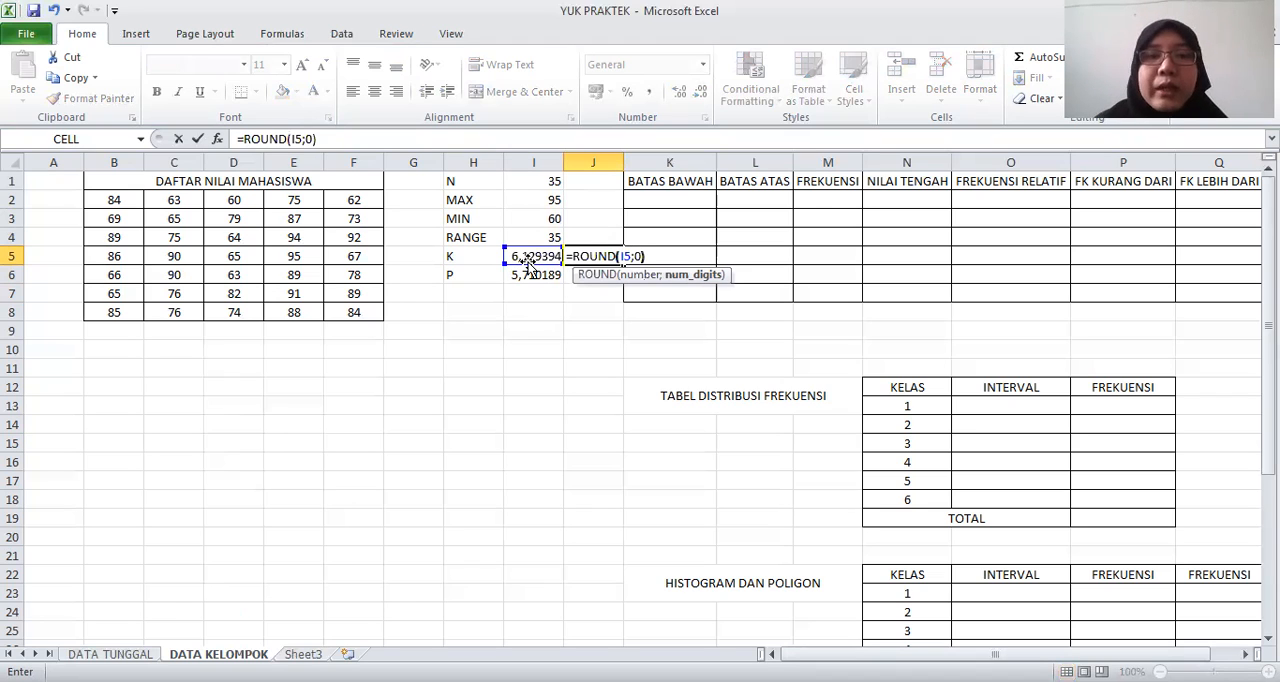
key("ctrl+Return")
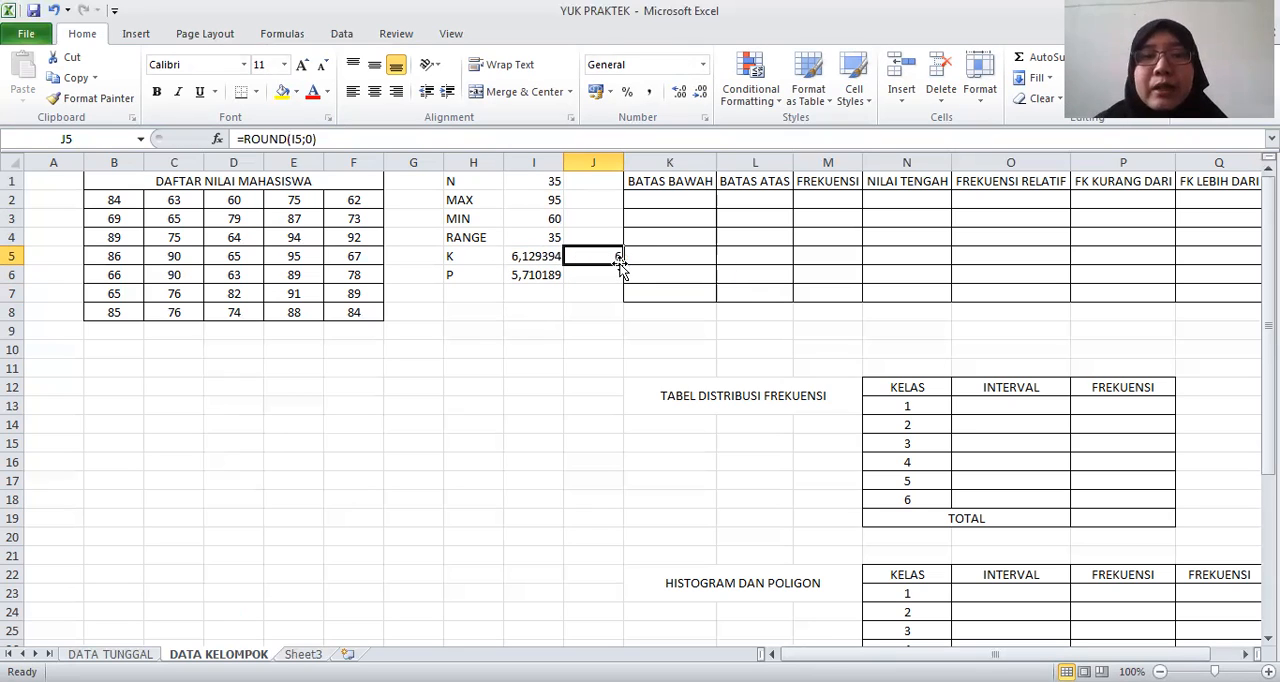
left_click_drag(621, 262, 530, 278)
left_click(530, 278)
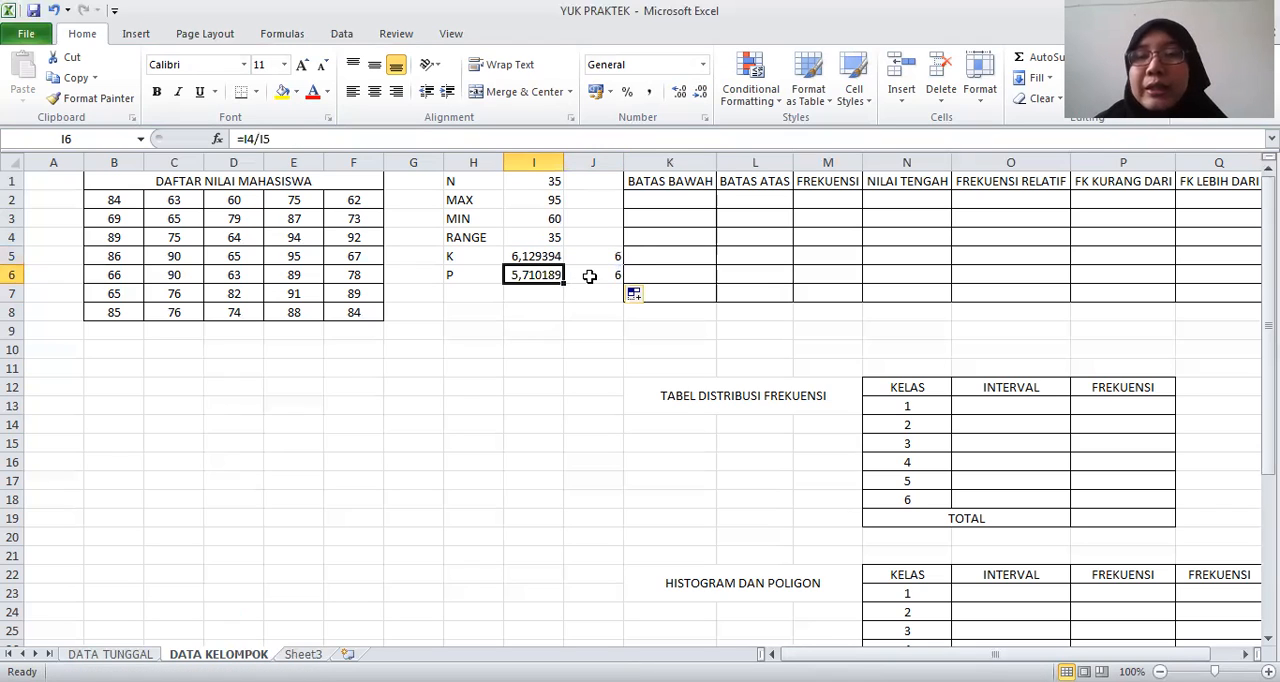
left_click(590, 276)
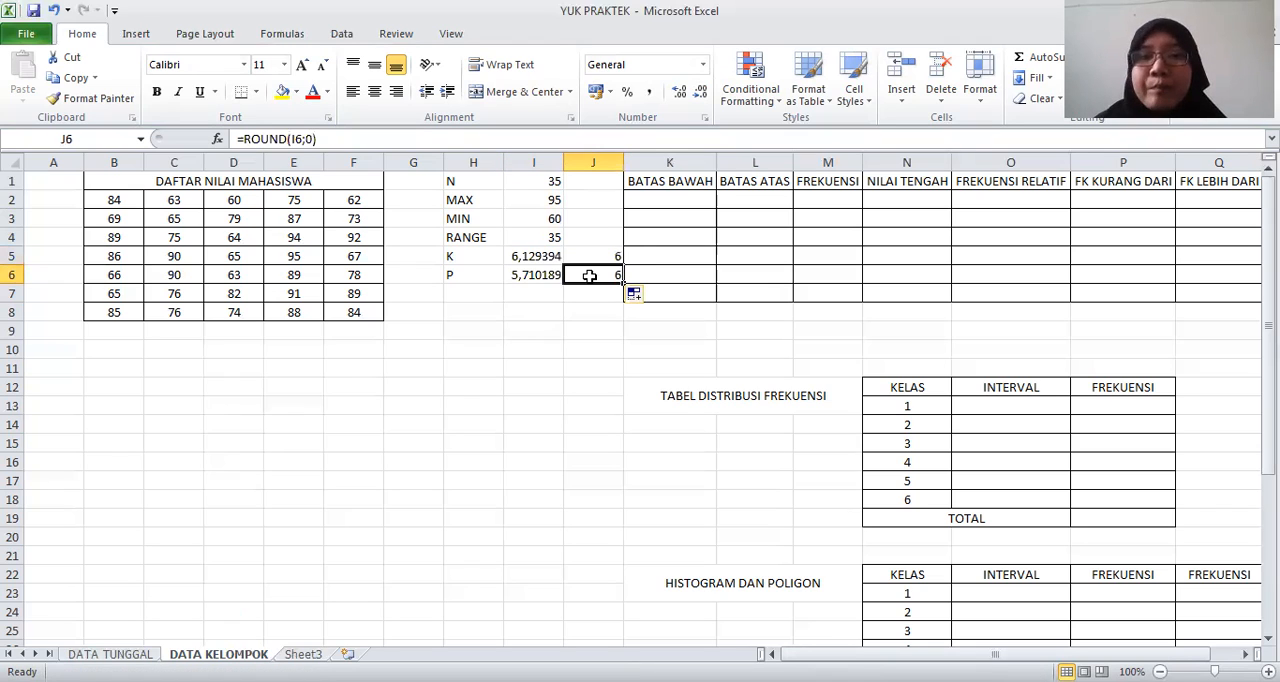
Enter the minimum score, 60, as the first BATAS BAWAH value in K2
left_click(670, 196)
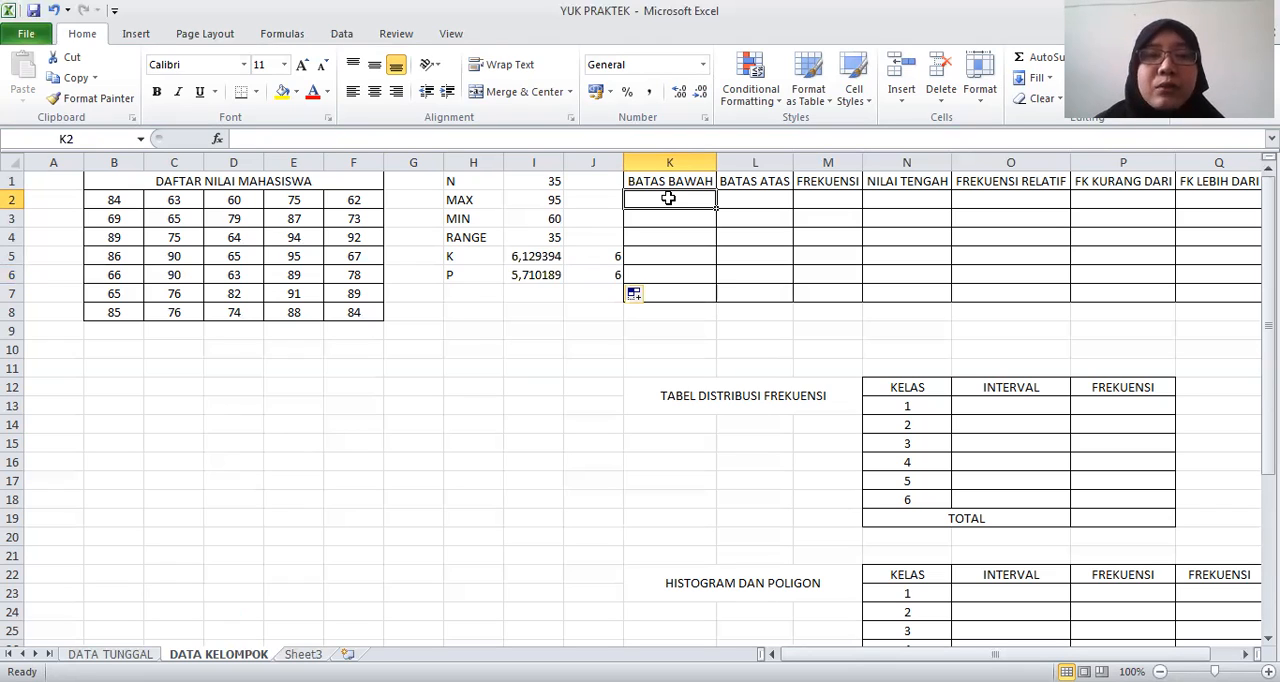
left_click(533, 220)
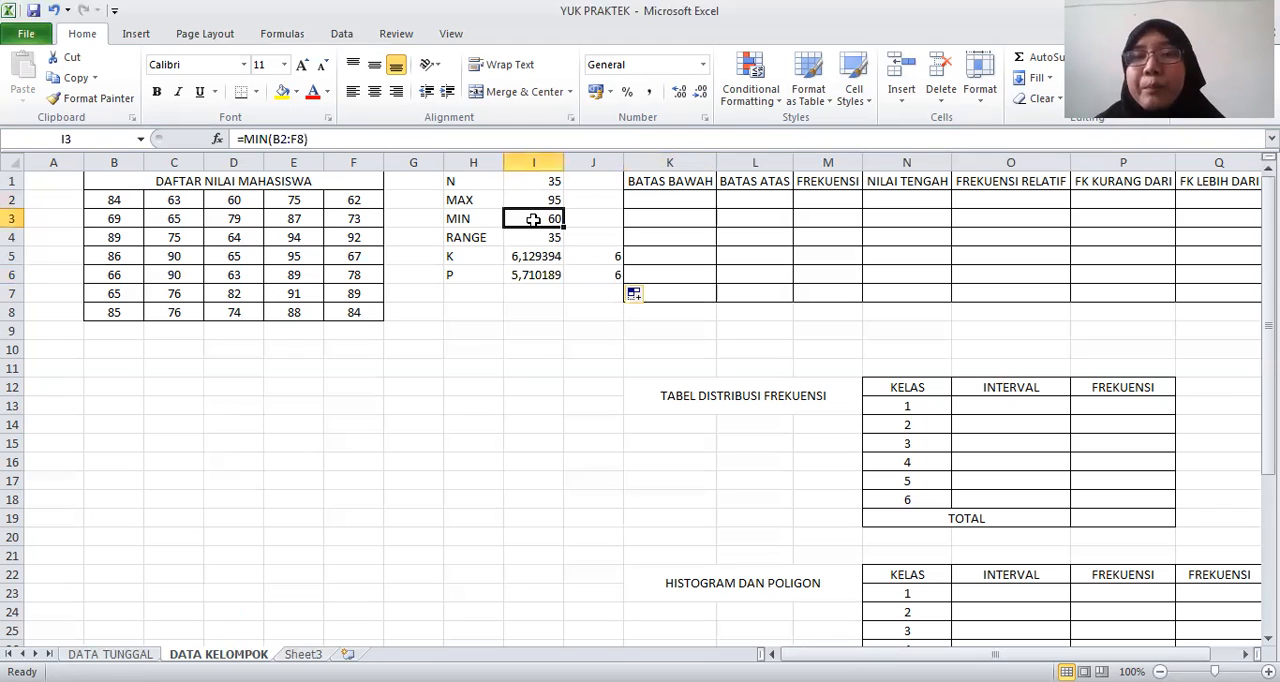
left_click(661, 197)
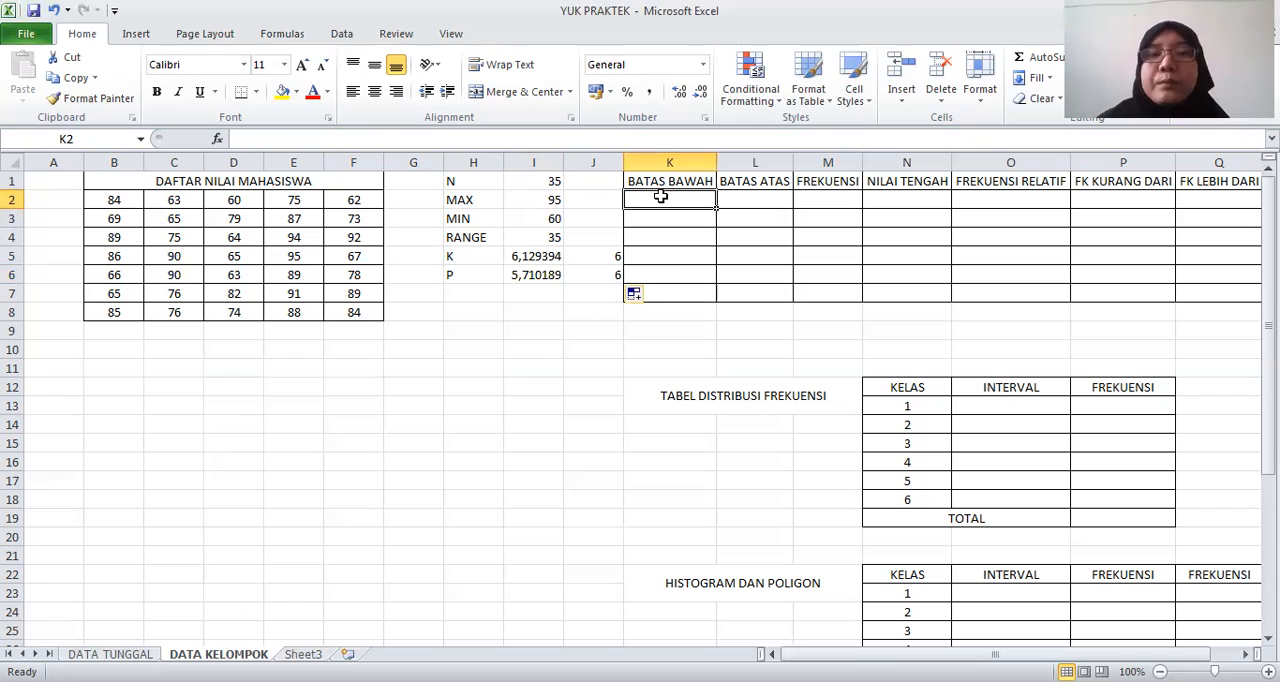
type("60")
key("Return")
left_click(661, 197)
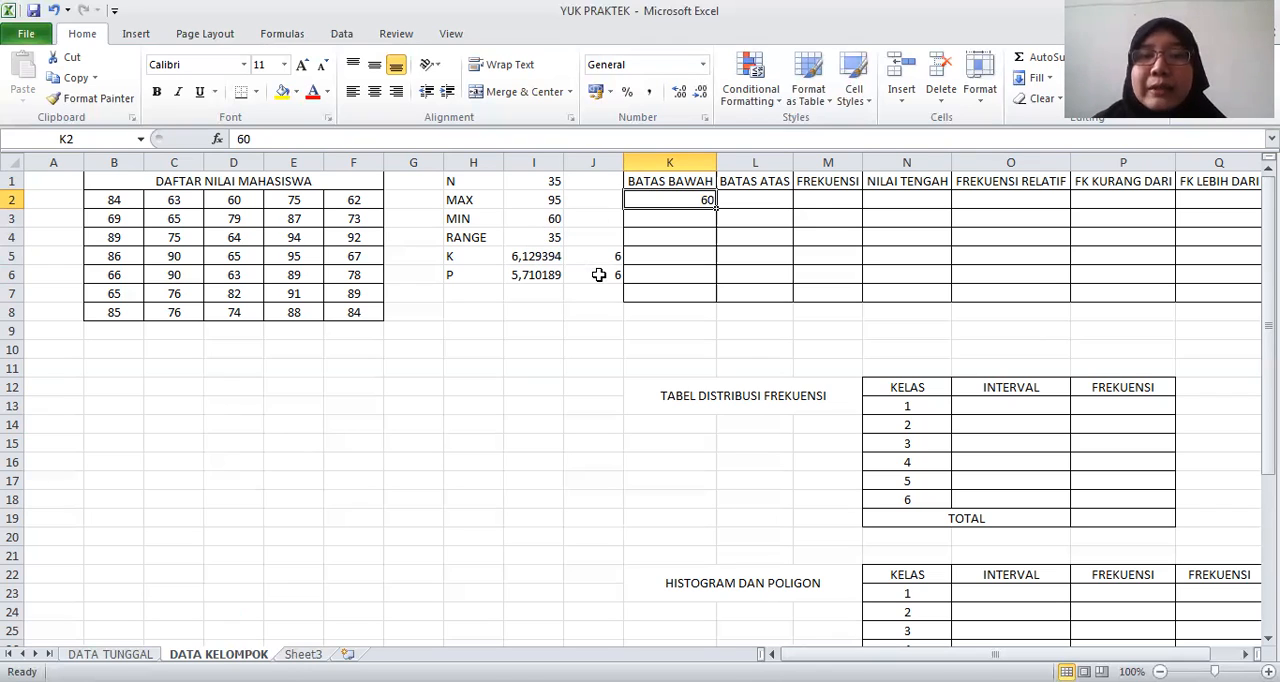
Try 54, 55, 57 and 58 as the first BATAS BAWAH value in K2, and restore 60
left_click(598, 274)
left_click(549, 219)
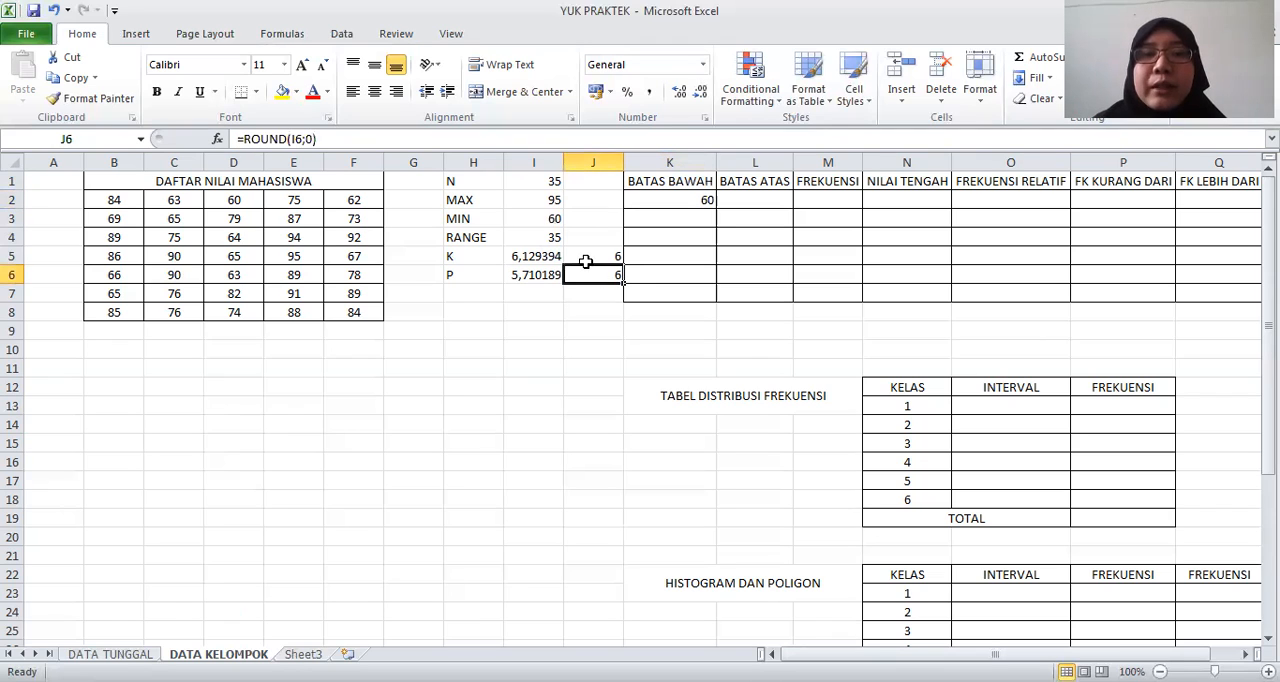
left_click(605, 277)
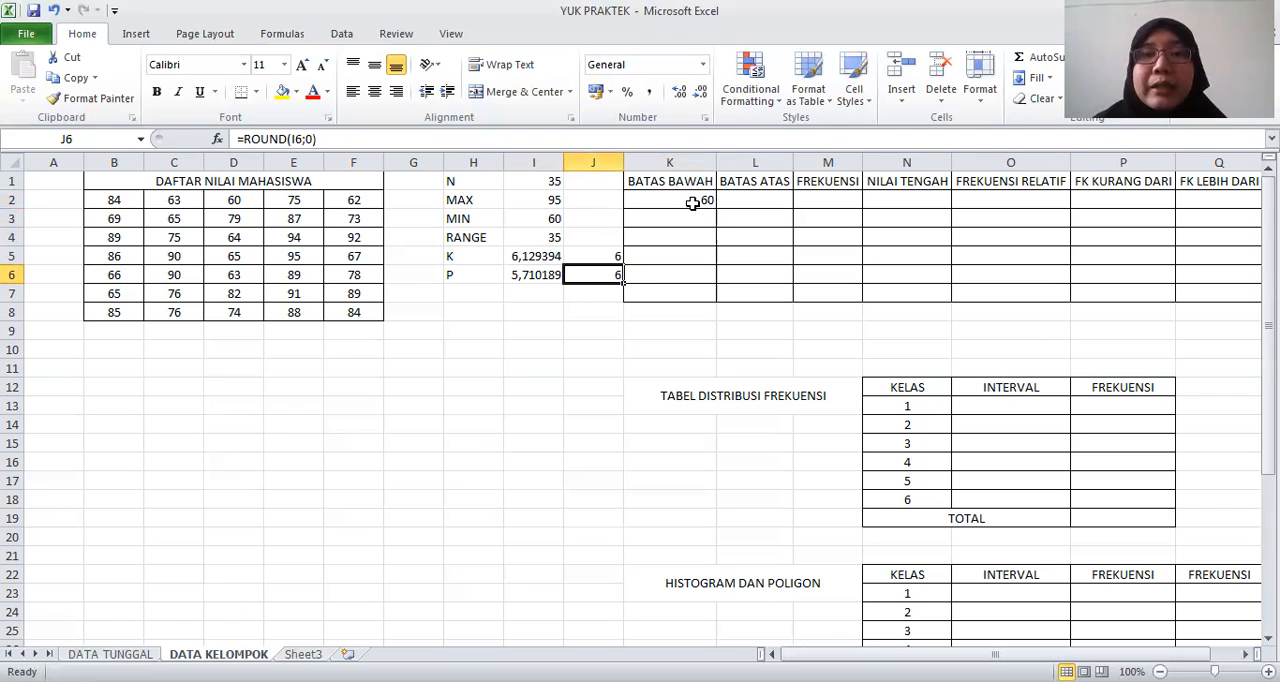
left_click(692, 203)
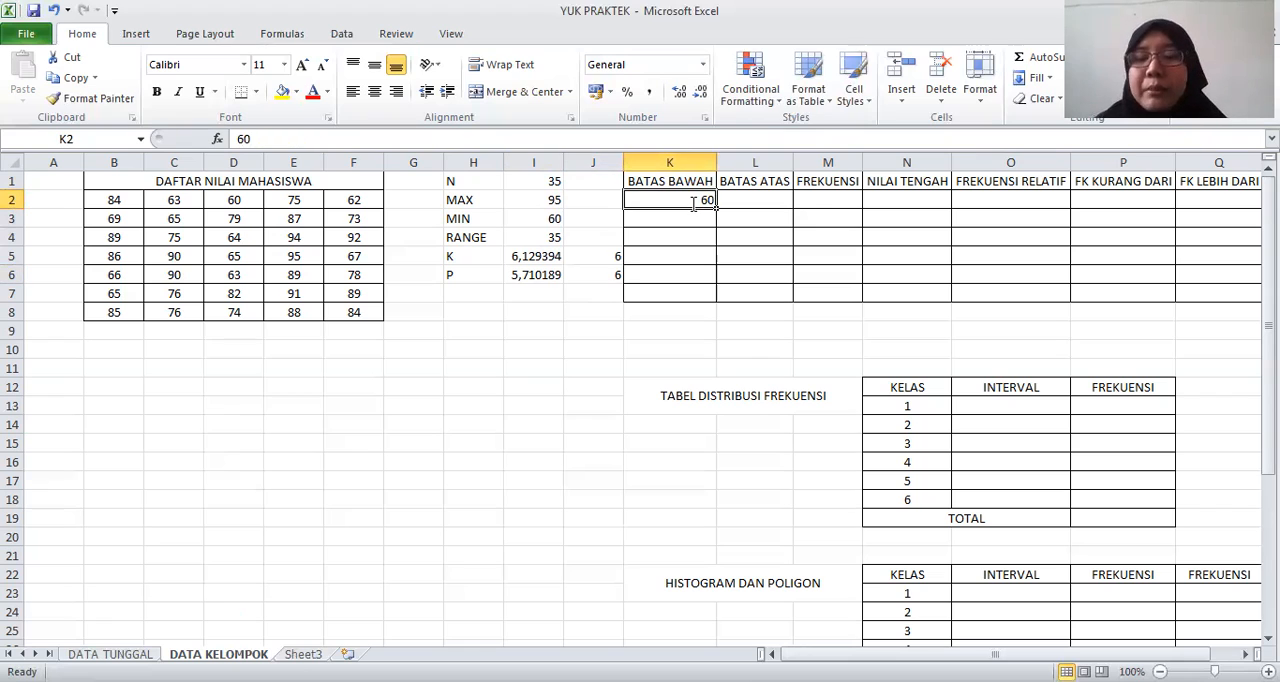
type("54")
key("BackSpace")
type("5")
key("BackSpace")
type("7")
key("BackSpace")
type("8")
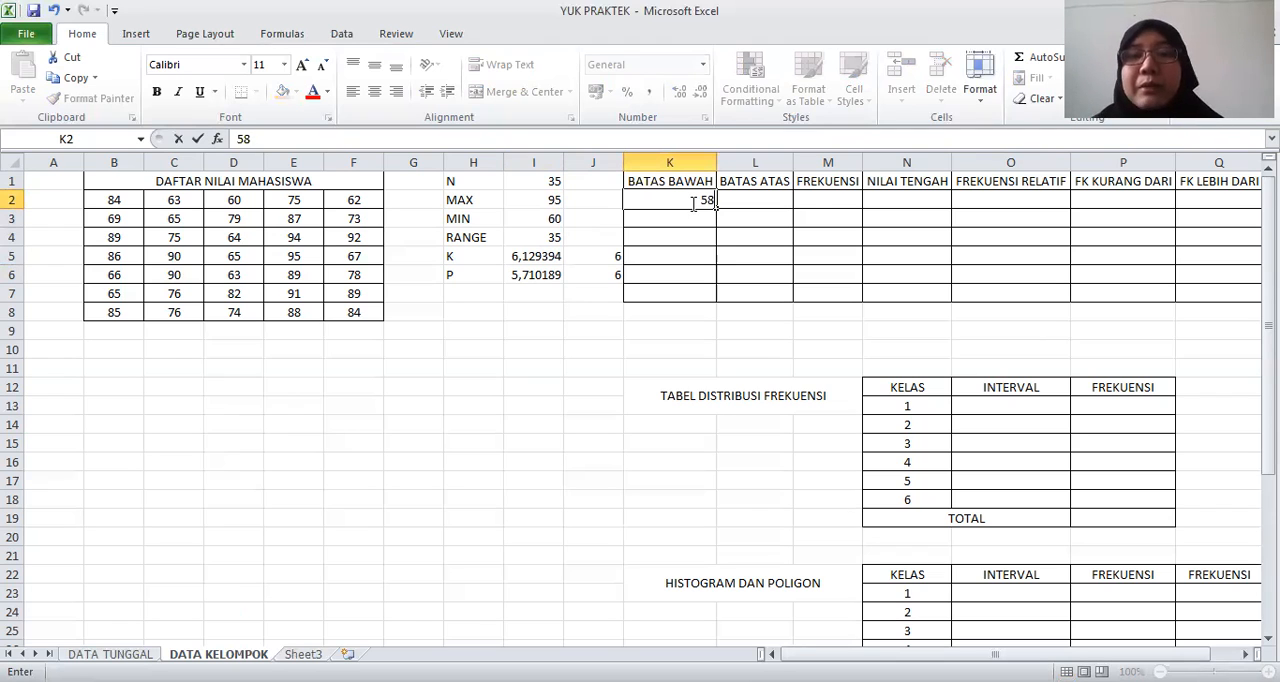
key("BackSpace")
key("BackSpace")
type("60")
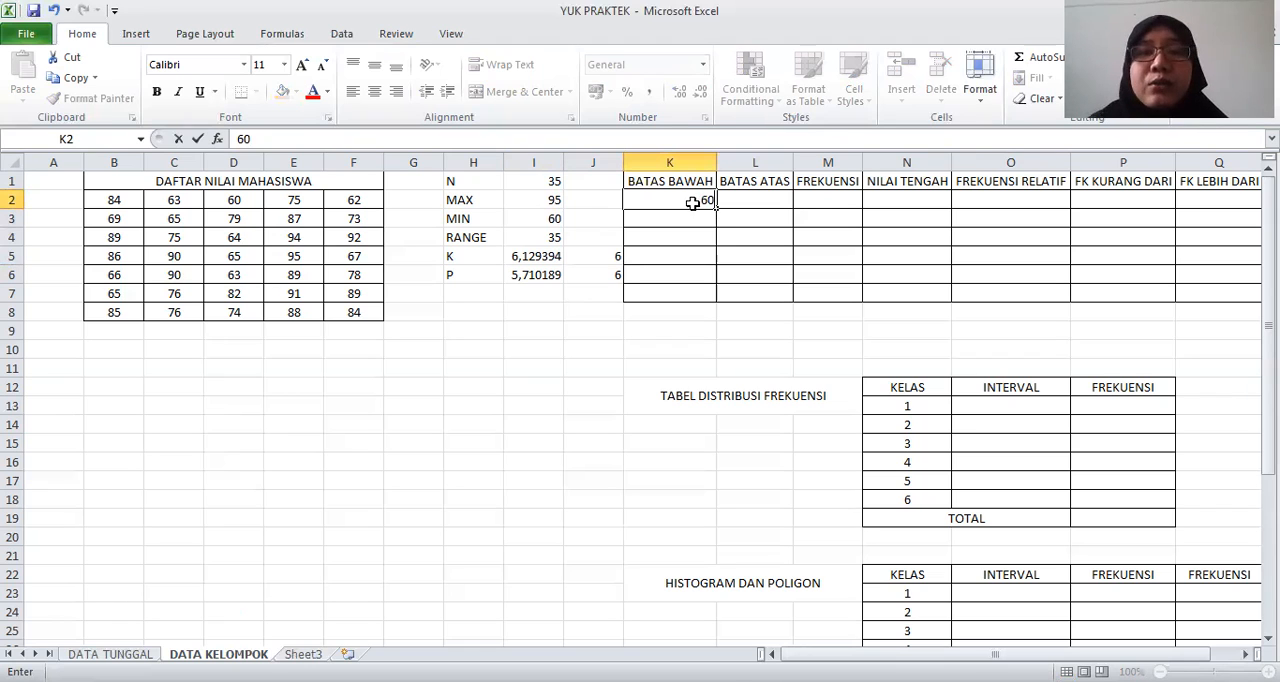
key("Return")
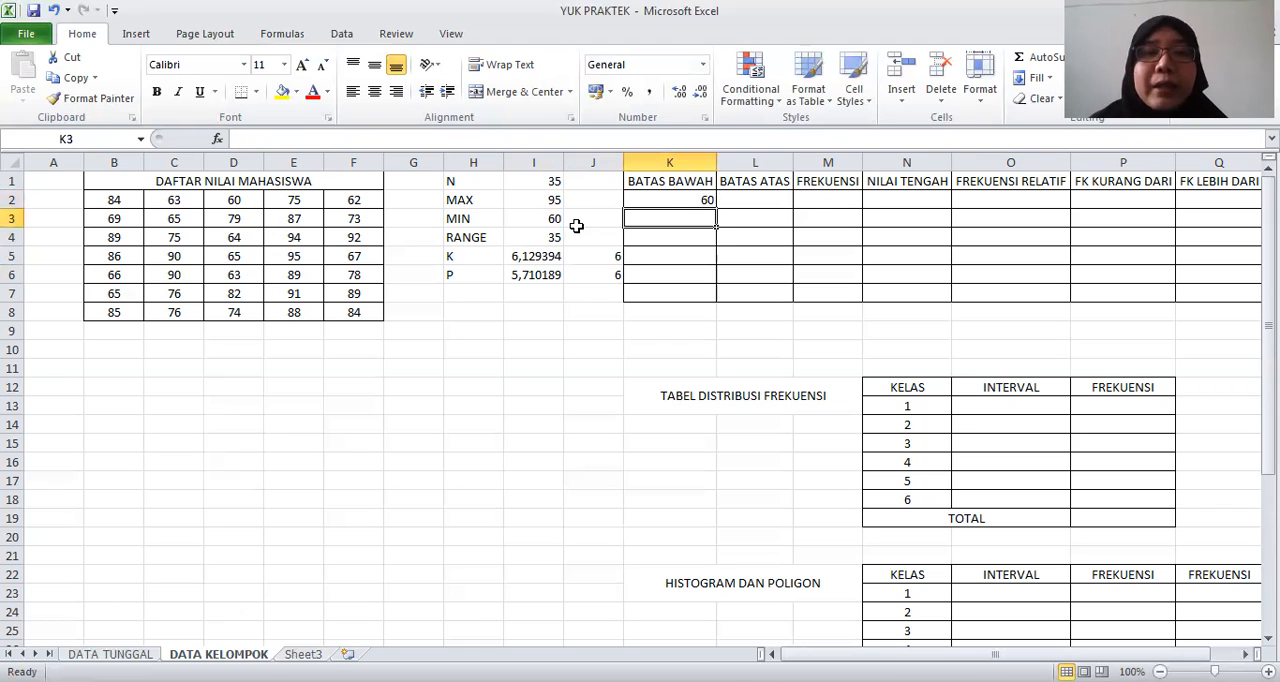
Calculate the first BATAS ATAS value in L2 with the formula =K2+J6-1
left_click(672, 197)
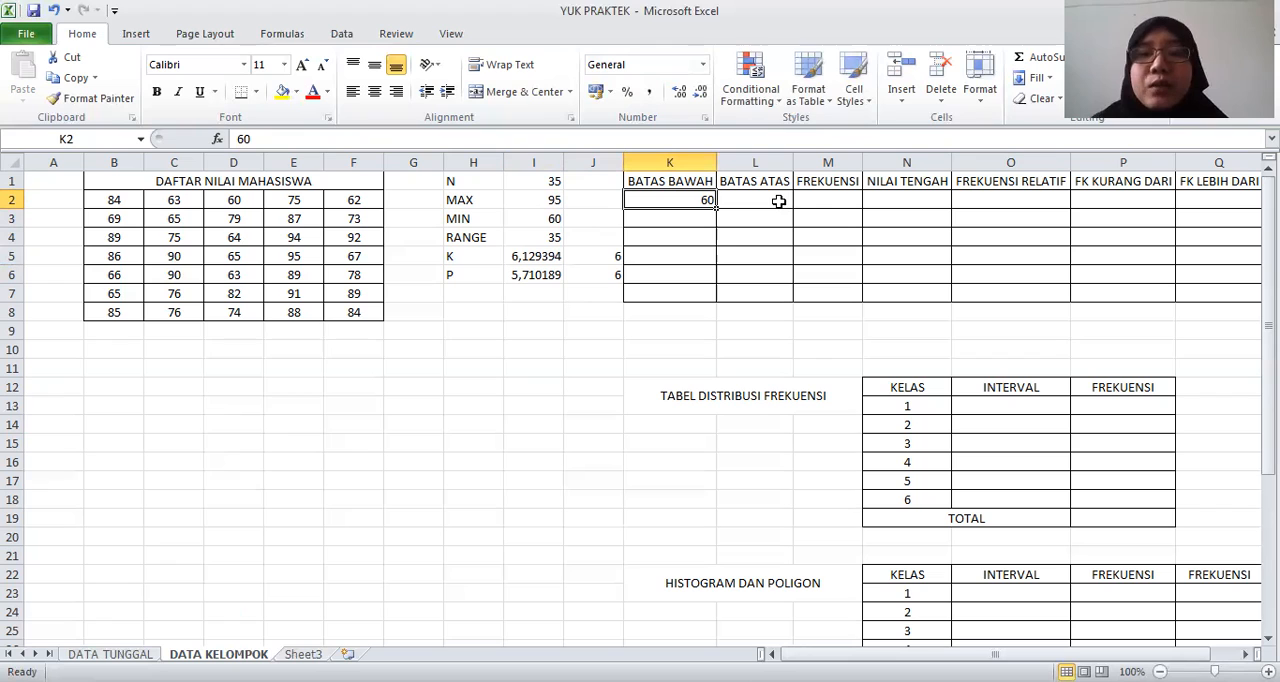
left_click(778, 201)
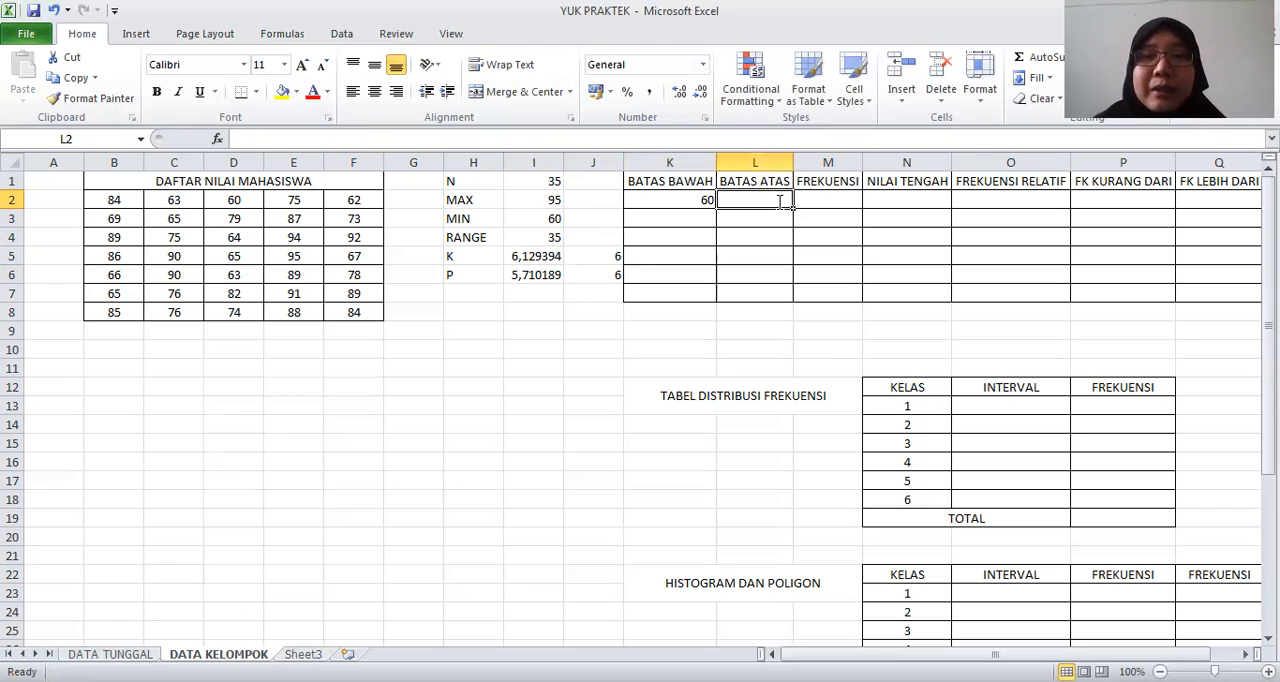
type("=")
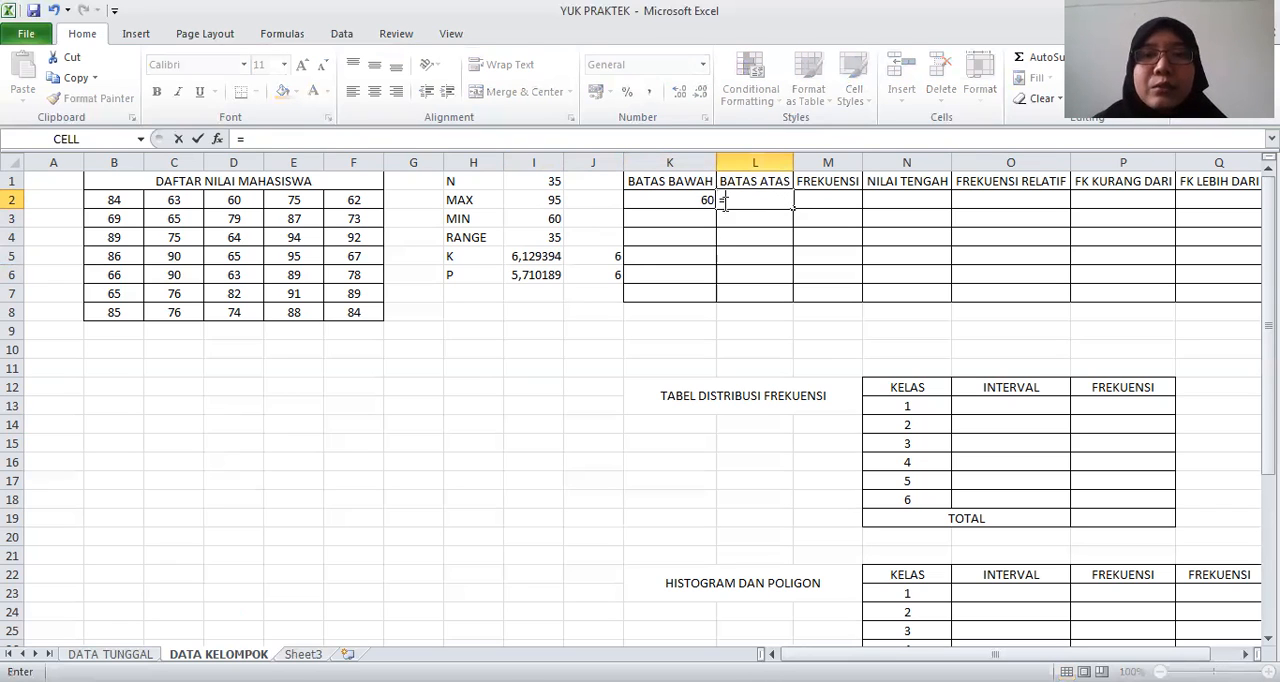
left_click(677, 195)
type("+")
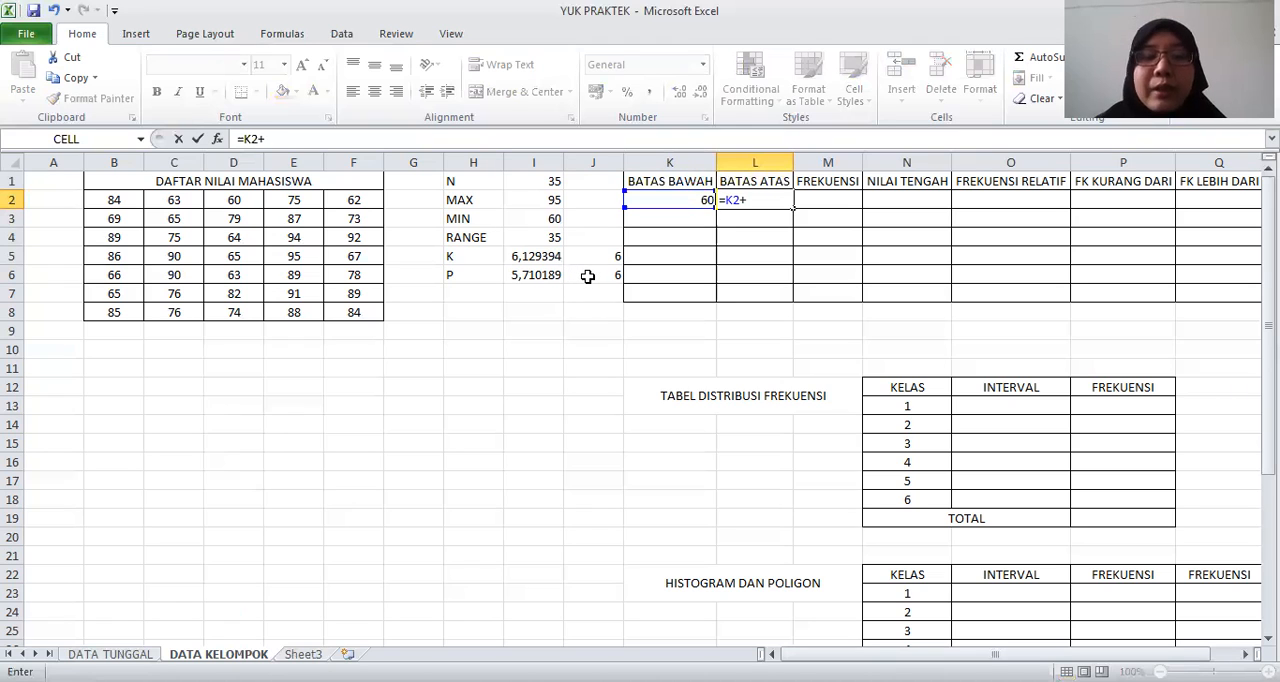
left_click(588, 276)
type("-1")
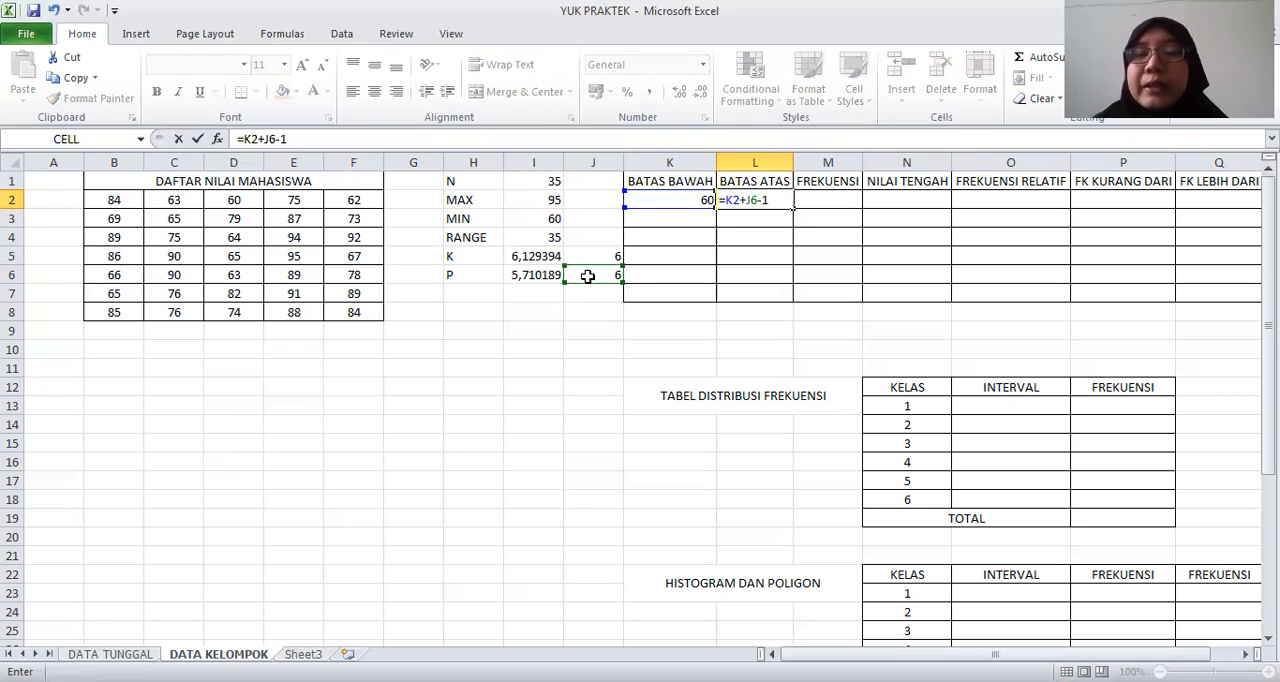
key("Return")
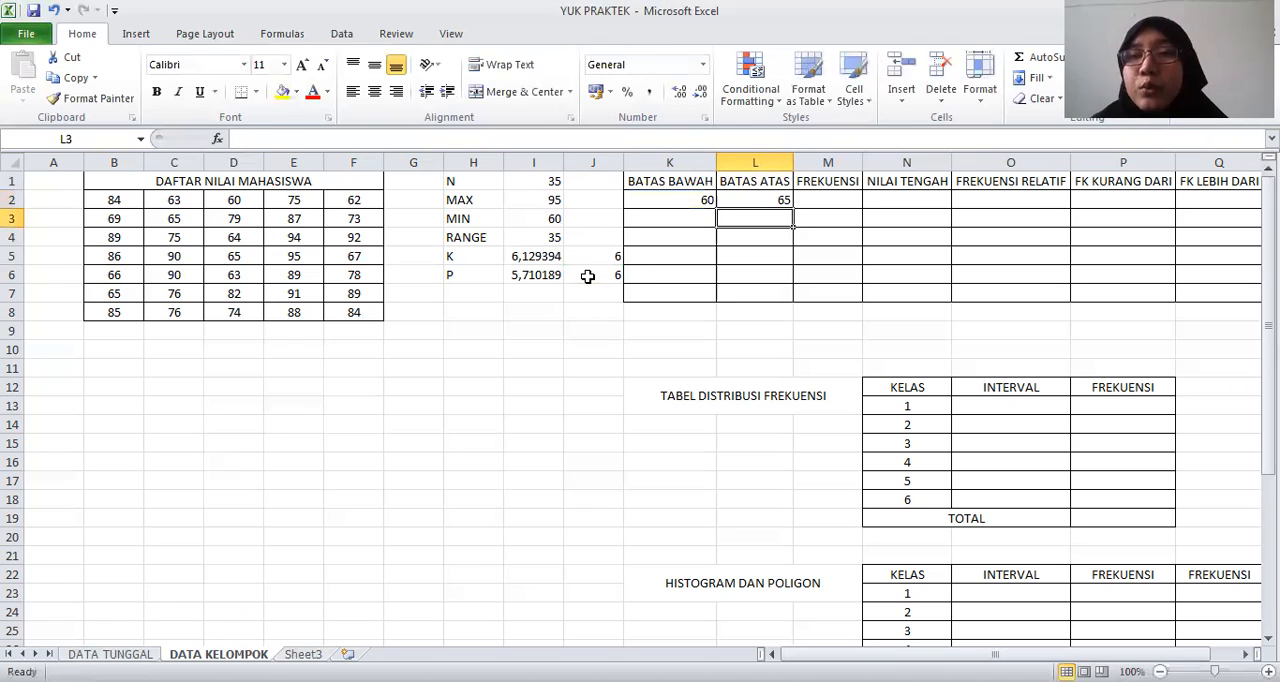
Calculate the second BATAS BAWAH value in K3 with =L2+1, and fill the formula down to K7
left_click(687, 213)
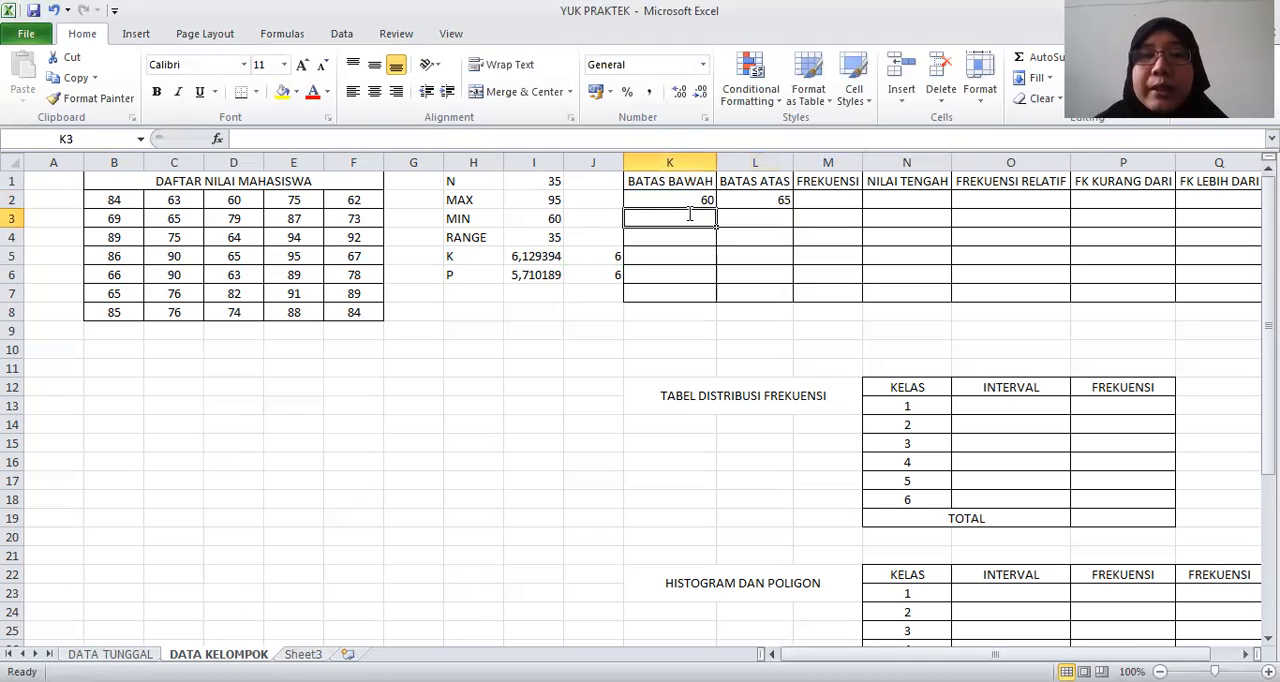
type("=")
left_click(753, 185)
left_click(751, 199)
type("+1")
key("Return")
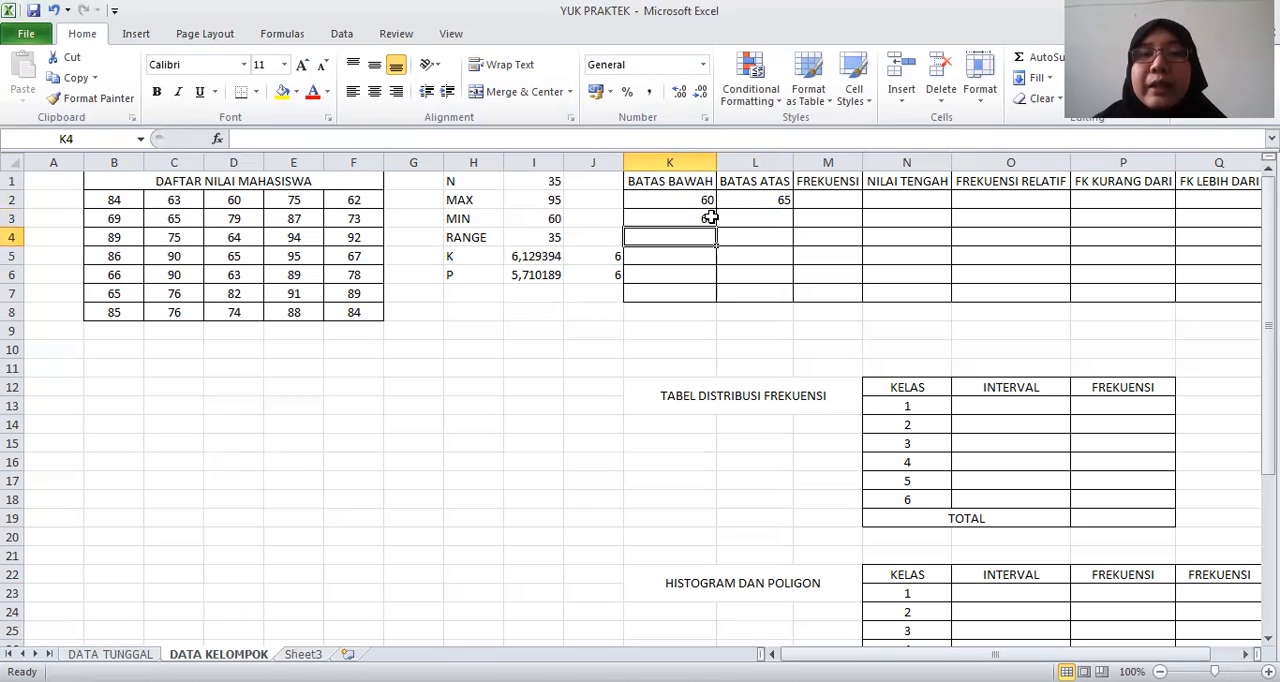
left_click(705, 220)
left_click_drag(716, 227, 716, 300)
Try filling the BATAS ATAS formula from L2 down to L7 with its relative J6 reference, and undo the fill
left_click(787, 202)
left_click_drag(793, 207, 790, 300)
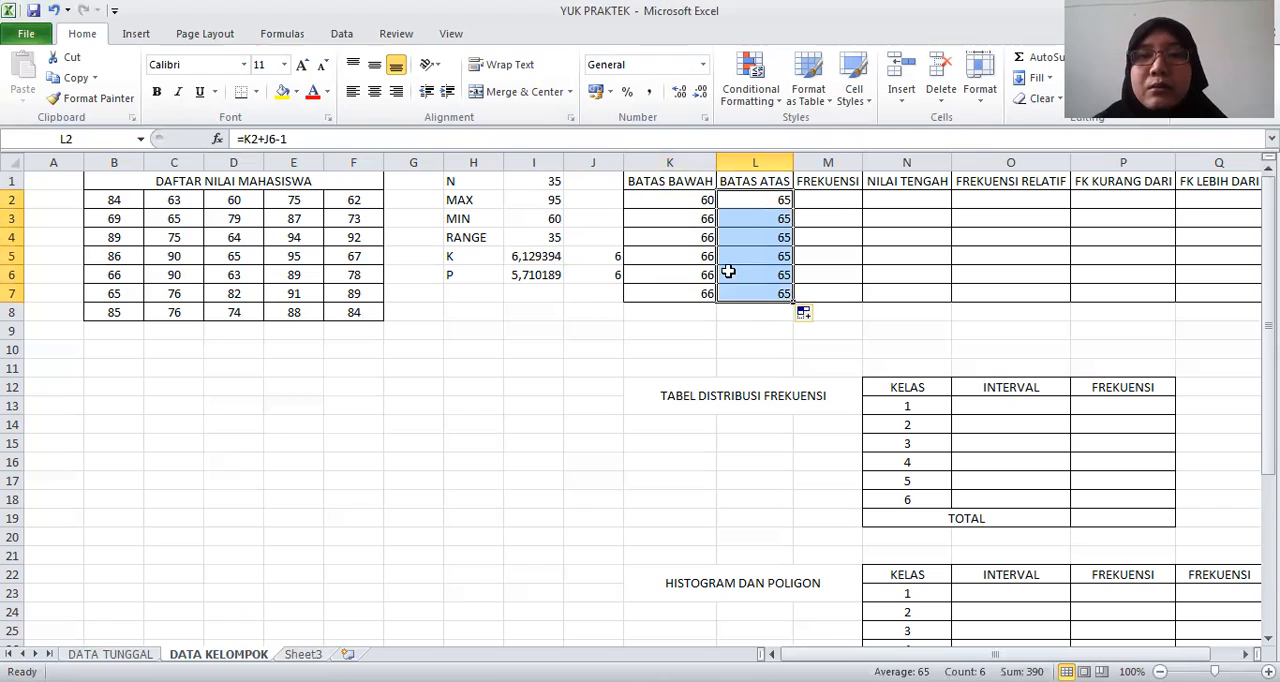
left_click(758, 203)
double_click(758, 203)
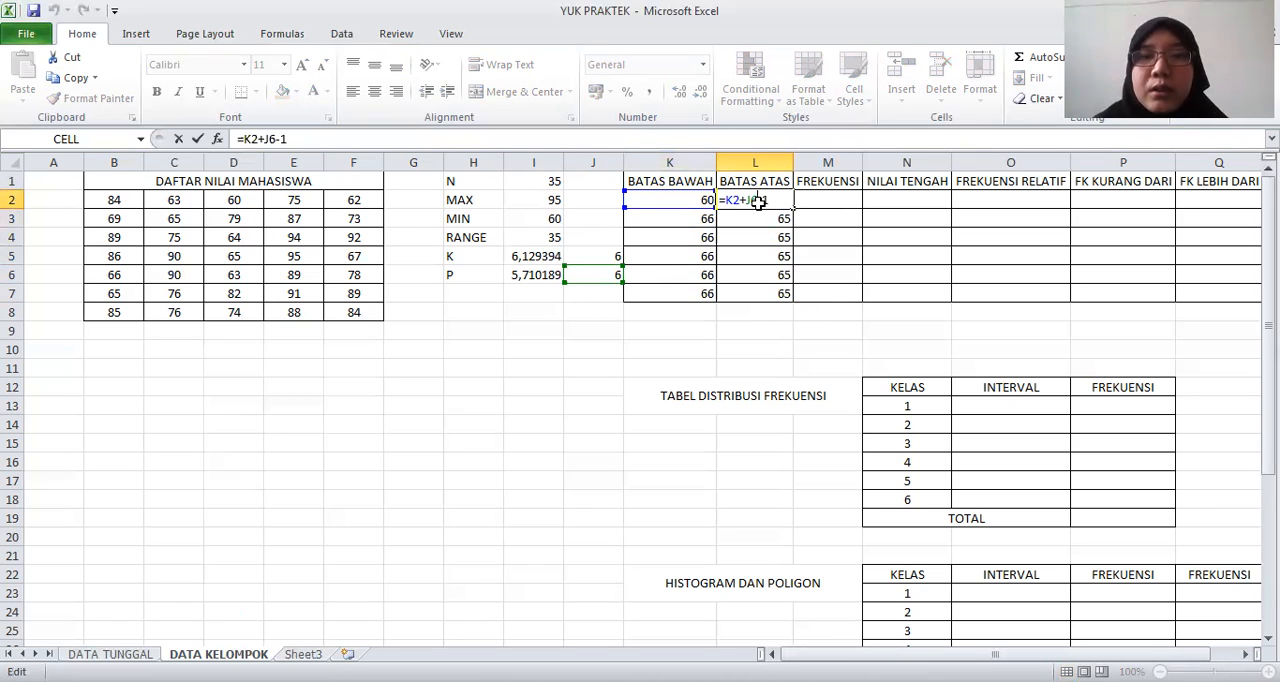
key("Return")
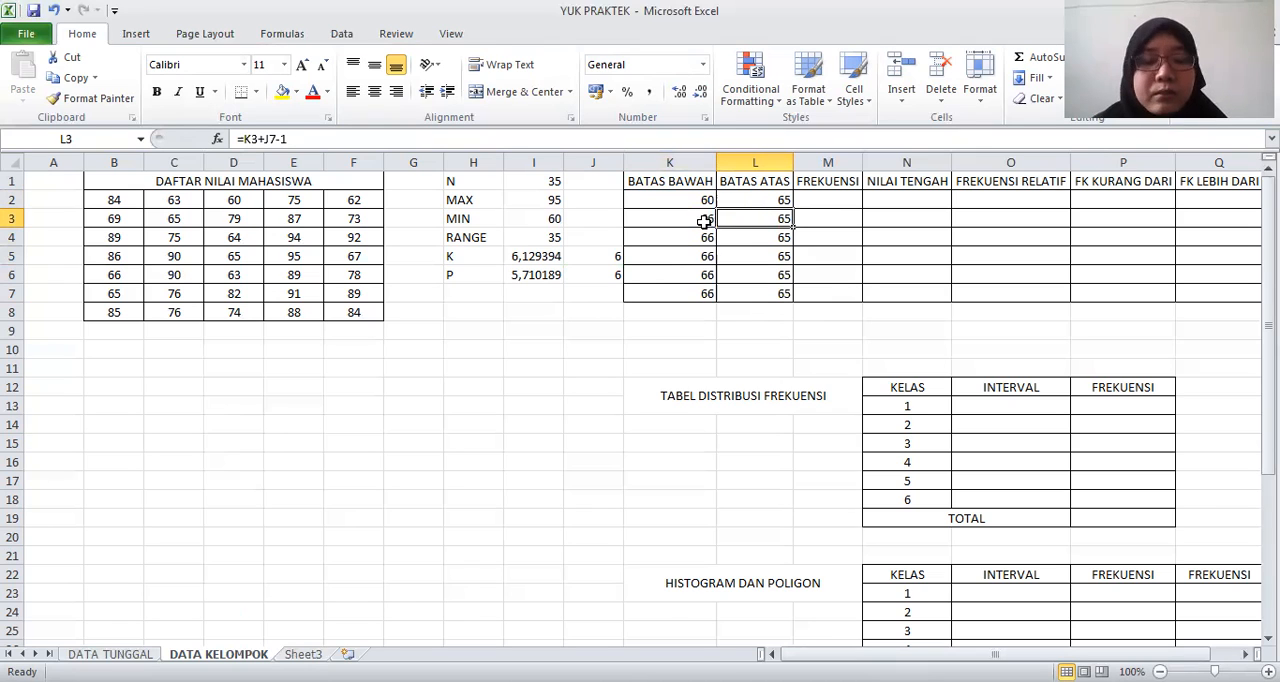
key("ctrl+z")
left_click(758, 219)
type("=")
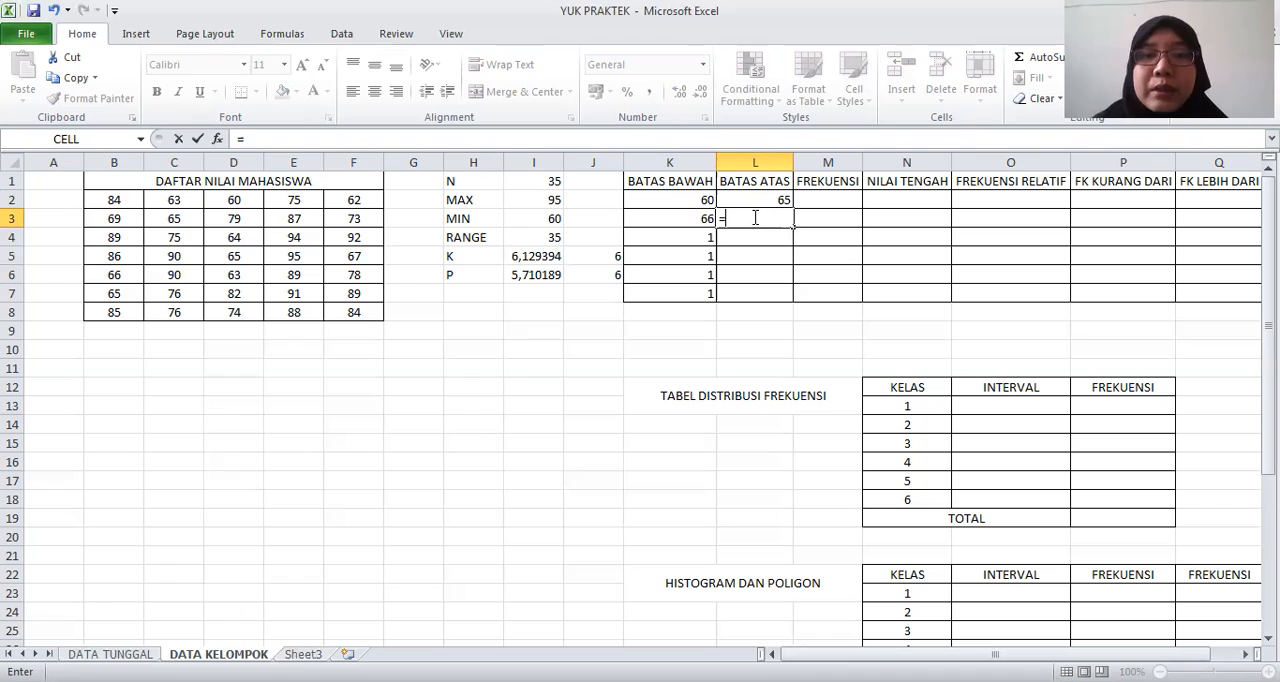
left_click(704, 218)
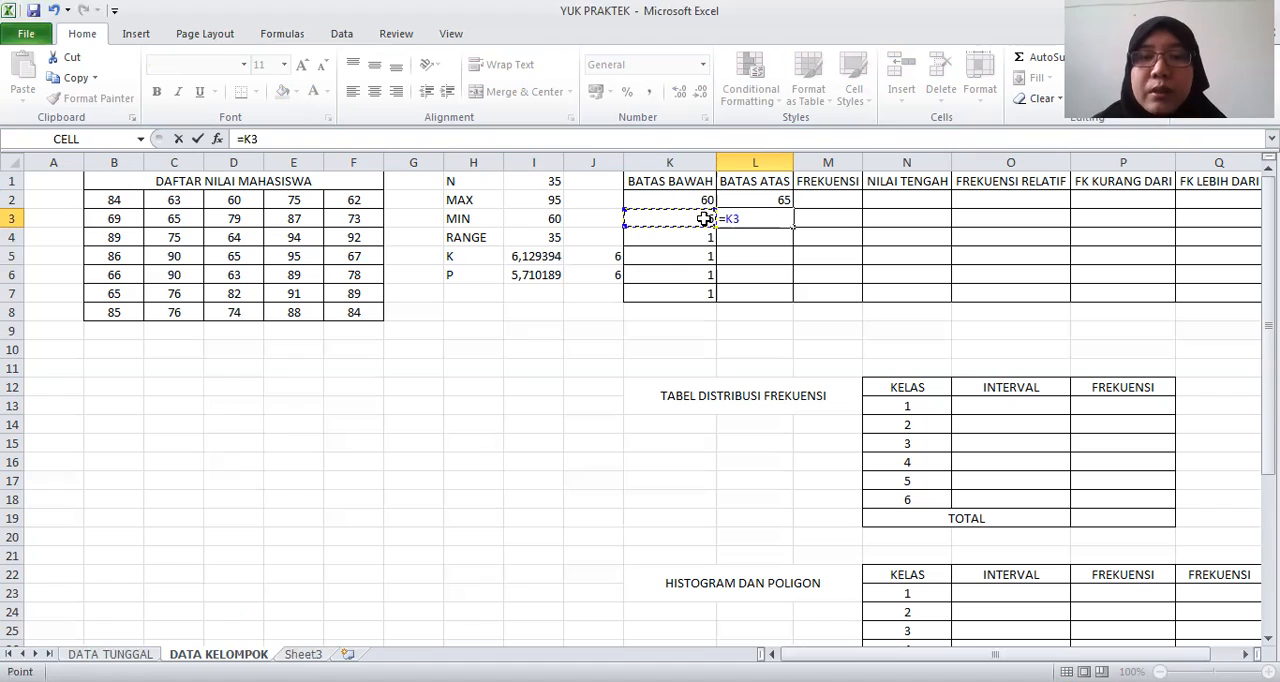
key("BackSpace")
key("BackSpace")
key("BackSpace")
Make the class width reference absolute in L2 with =K2+$J$6-1, and fill the formula down to L7
double_click(772, 199)
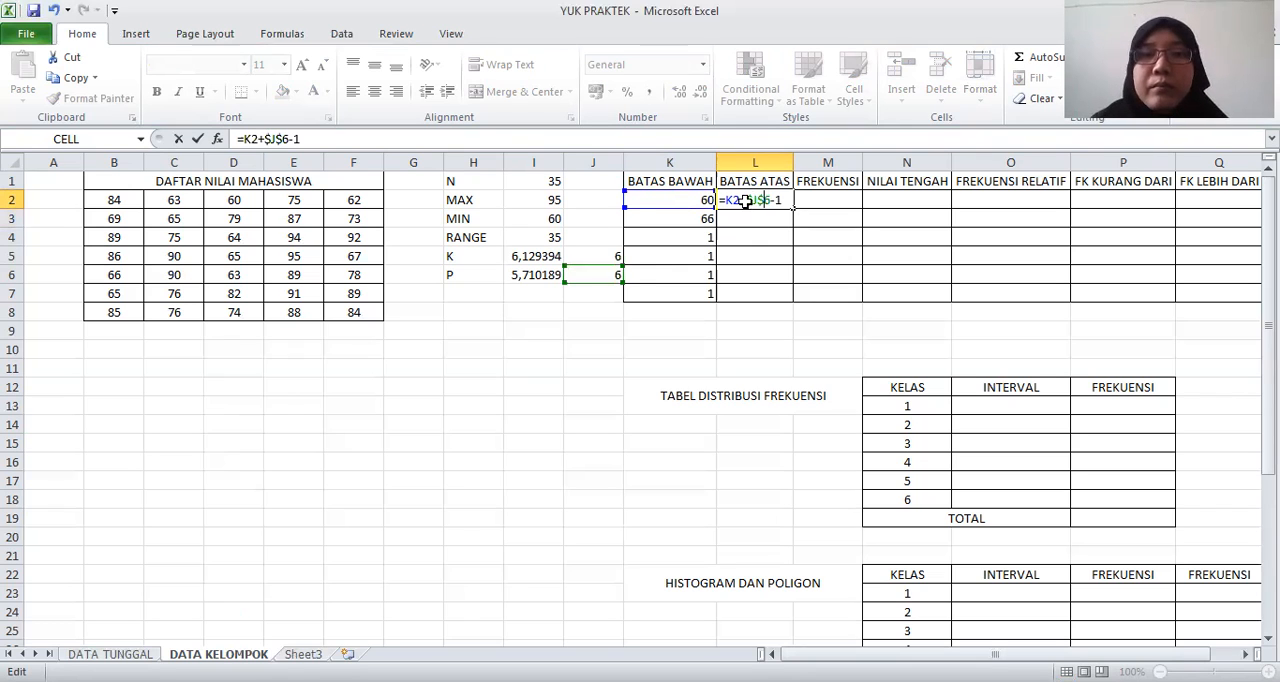
key("Return")
left_click(787, 204)
left_click_drag(795, 209, 783, 295)
left_click(770, 200)
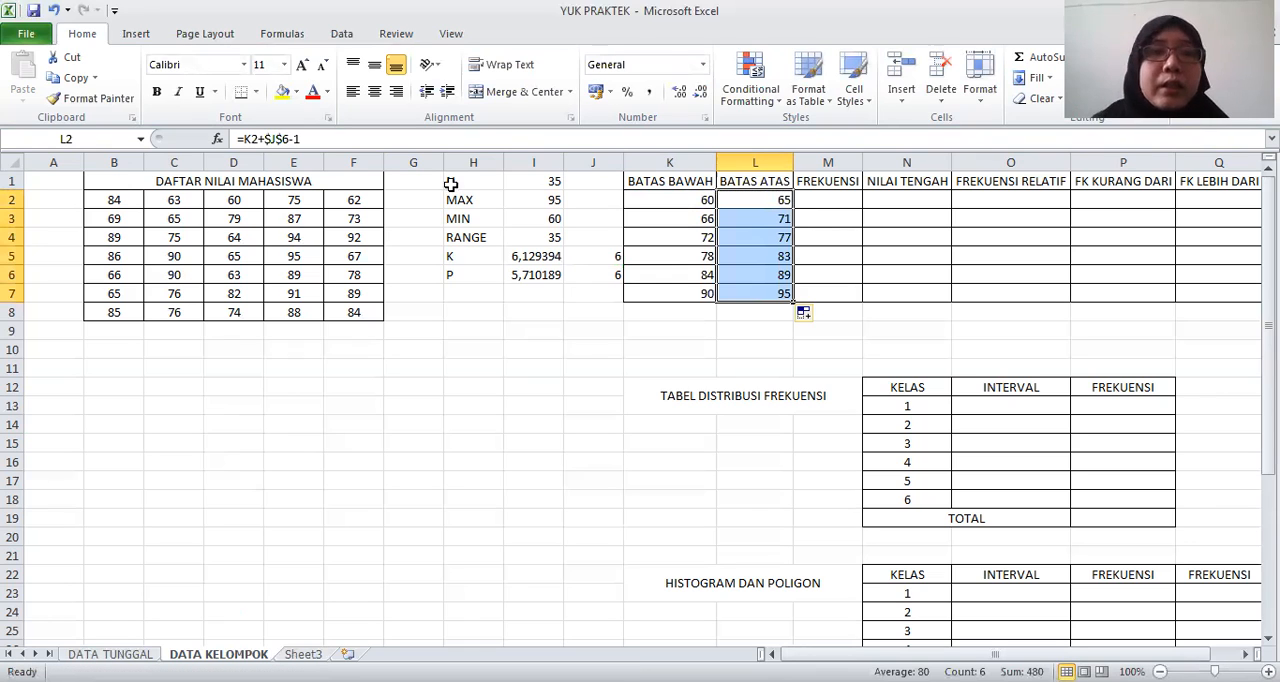
double_click(290, 140)
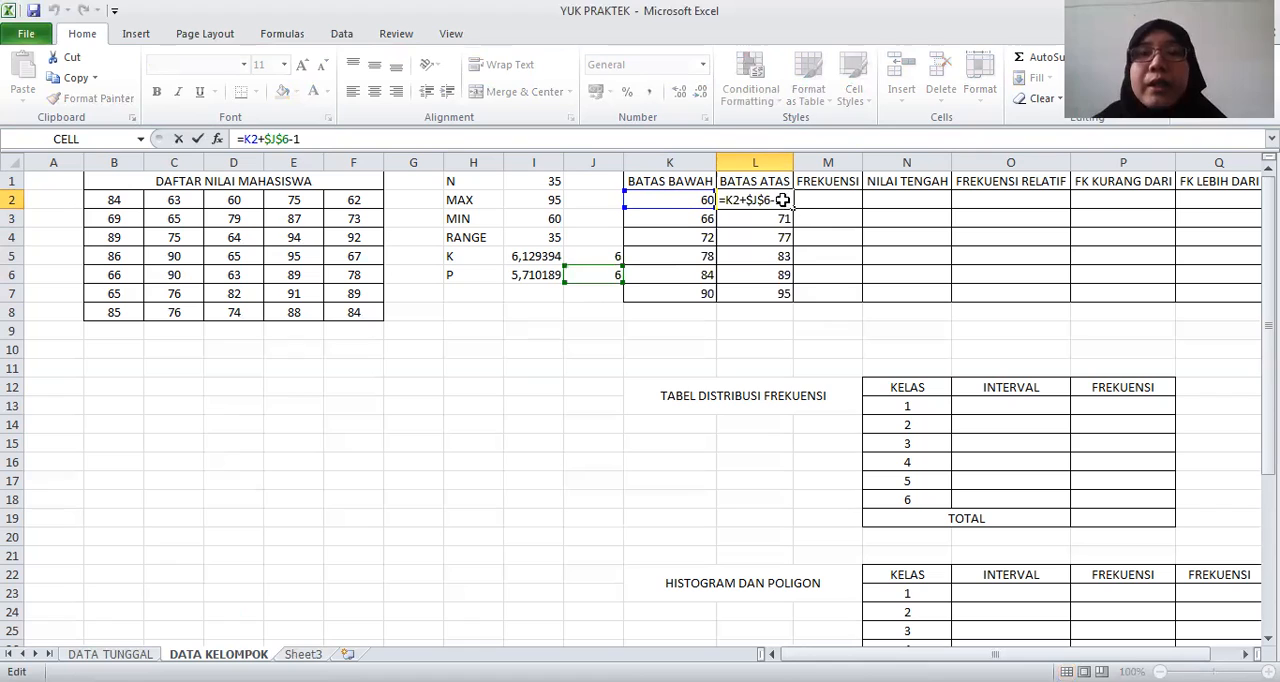
key("Return")
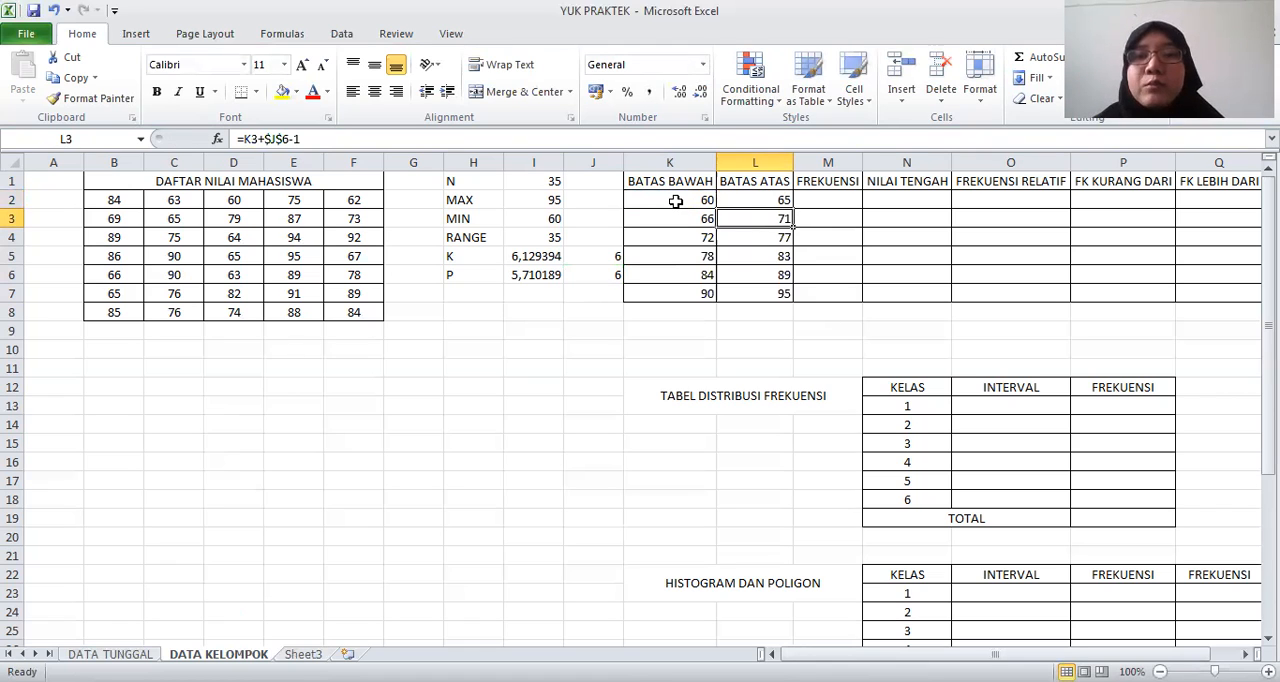
Enter 60-65 as the INTERVAL of class 1 in O13 of the TABEL DISTRIBUSI FREKUENSI
left_click(999, 407)
type("60")
type("-")
type("65")
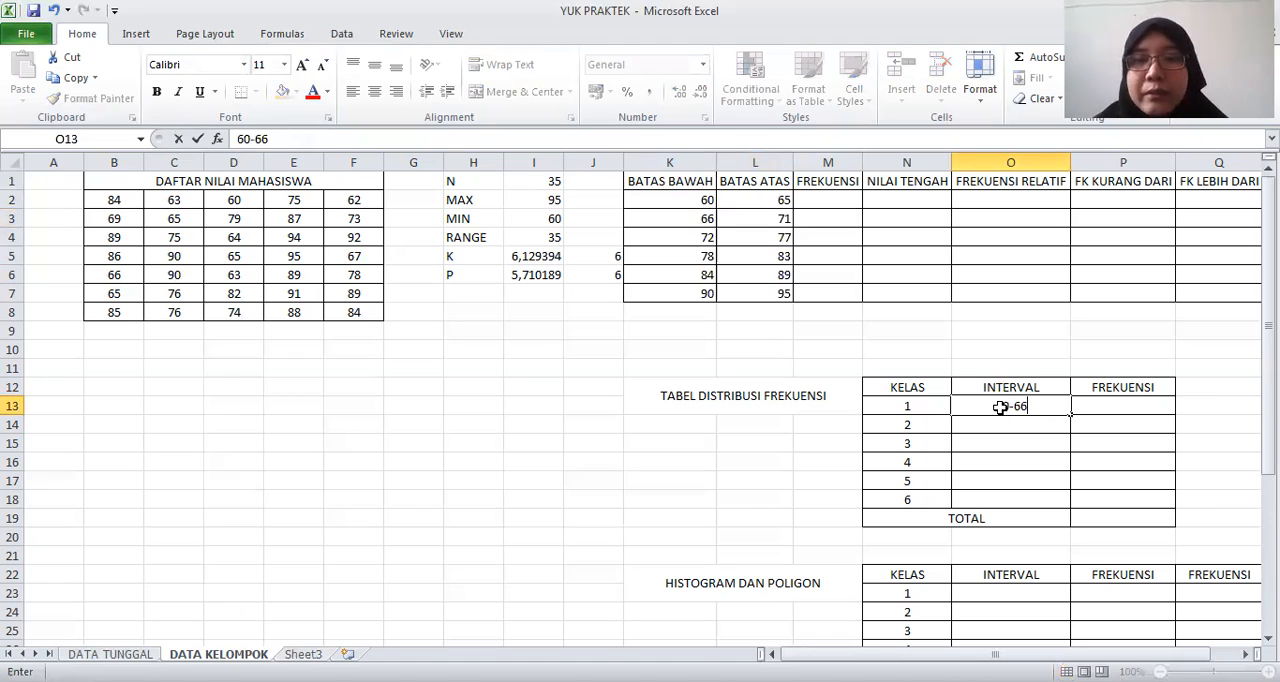
key("Return")
left_click(1000, 407)
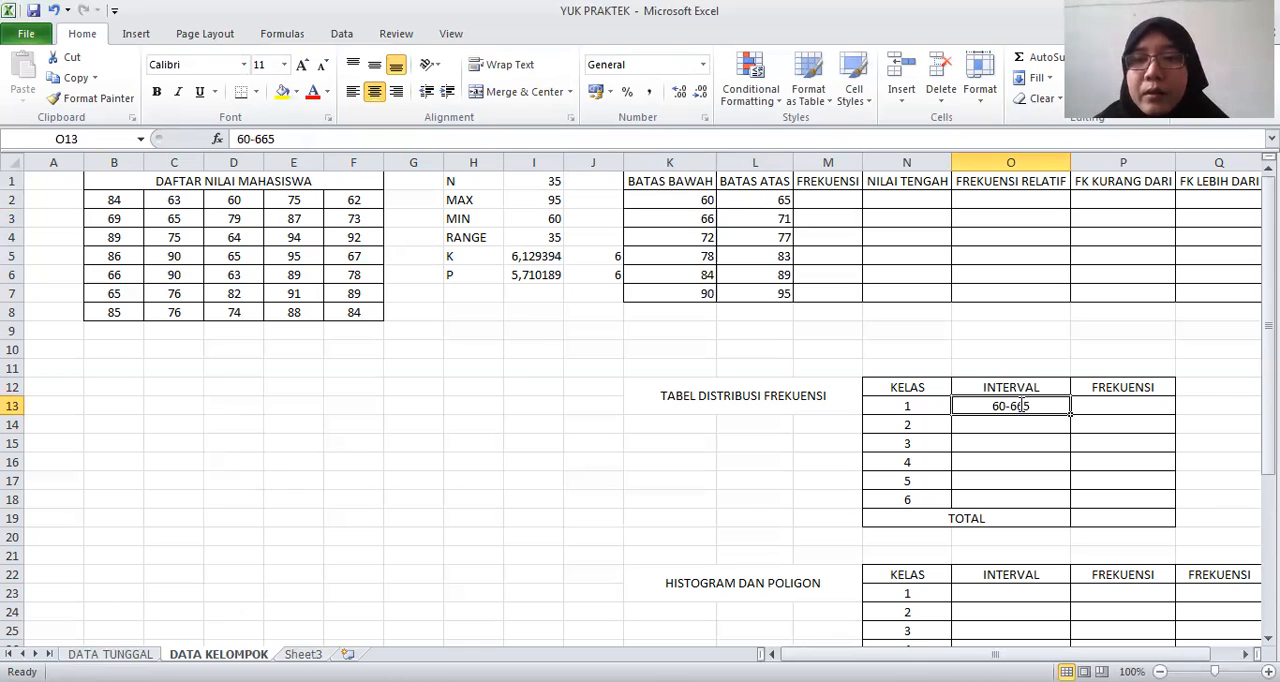
double_click(1020, 406)
key("BackSpace")
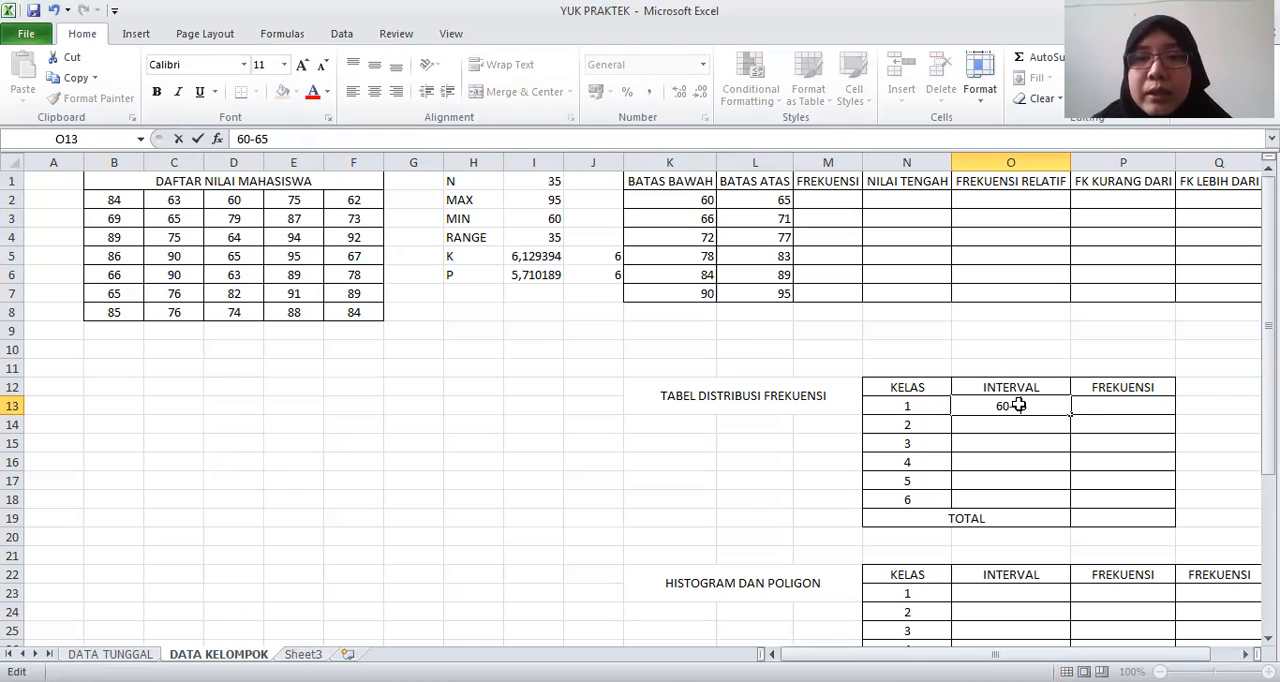
key("Return")
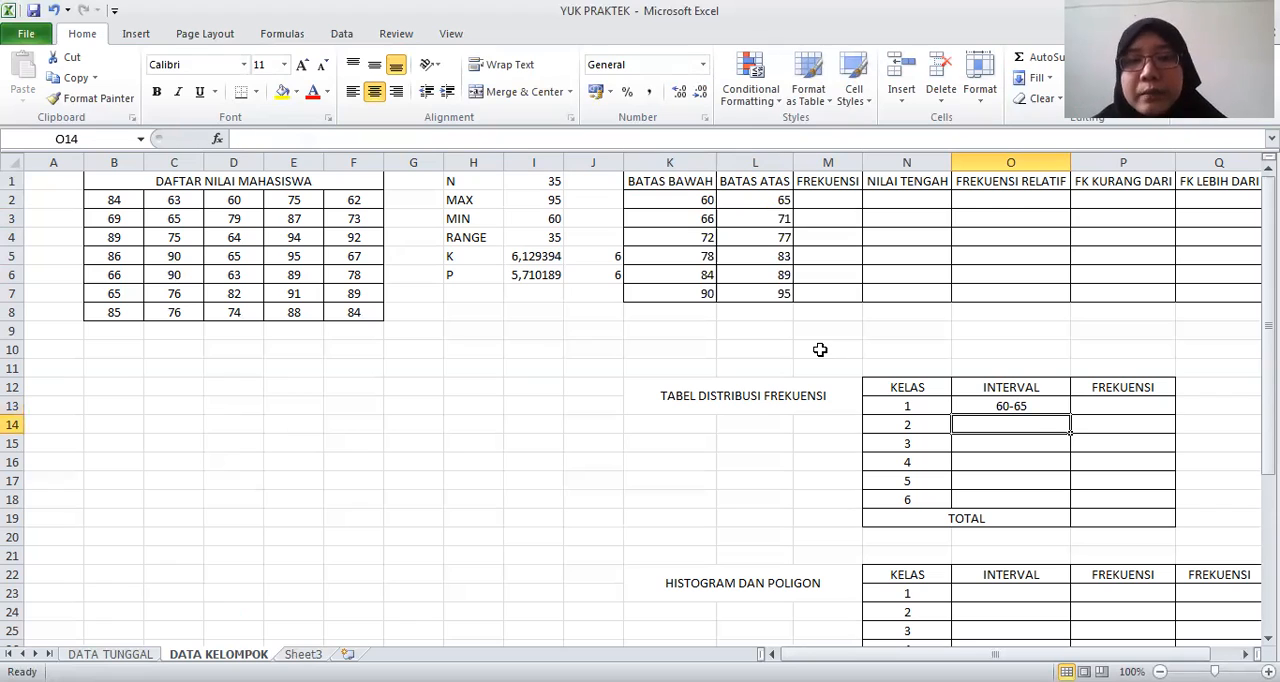
Enter the intervals 66-71, 72-77 and 78-83 for classes 2 to 4 in O14:O16
type("66-71")
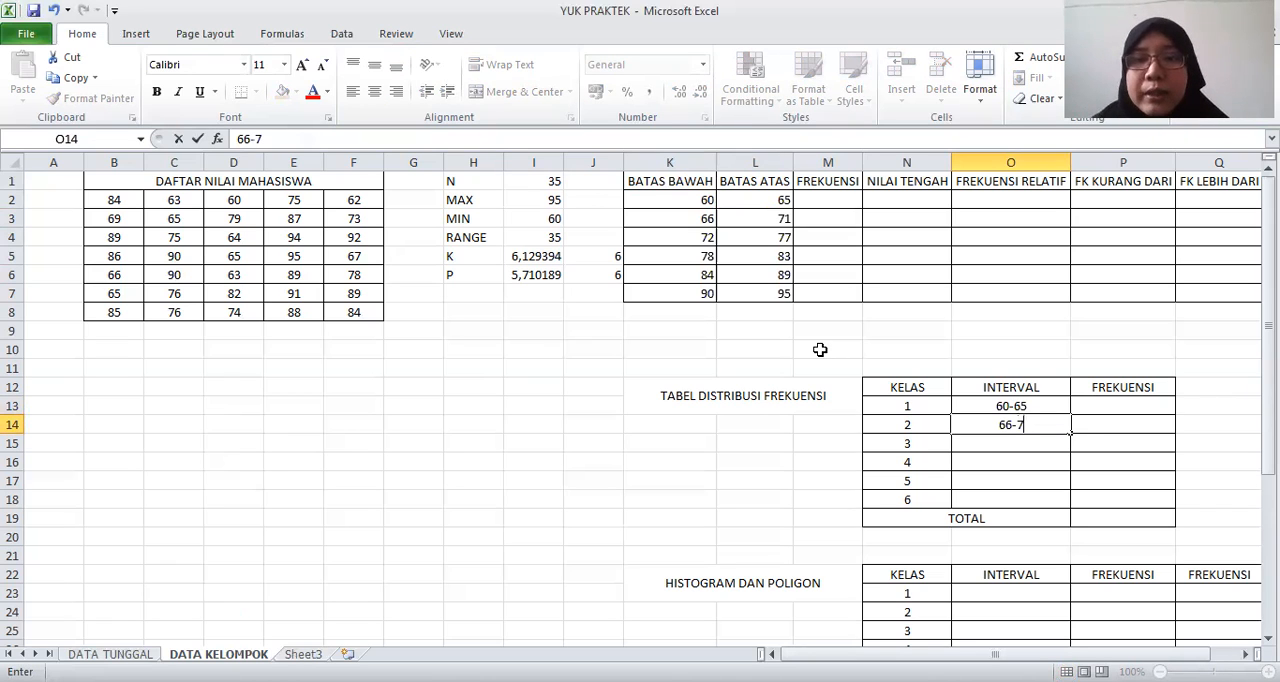
key("Return")
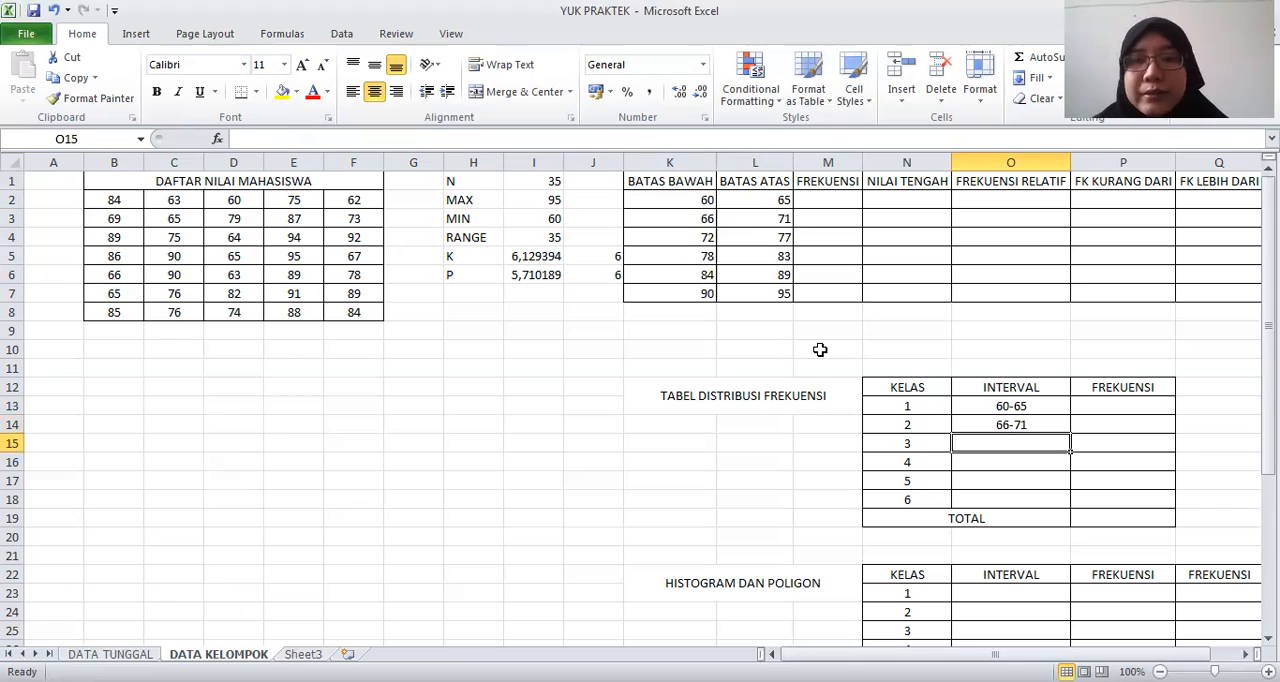
type("72-7")
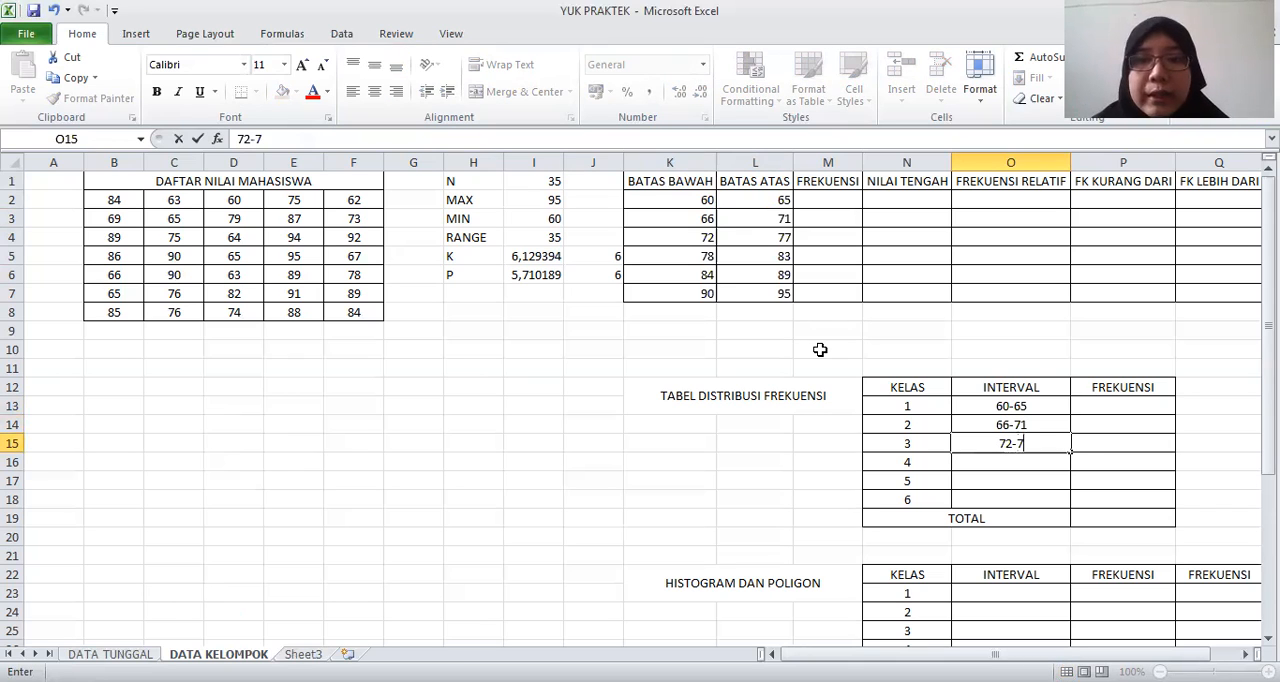
type("7")
key("Return")
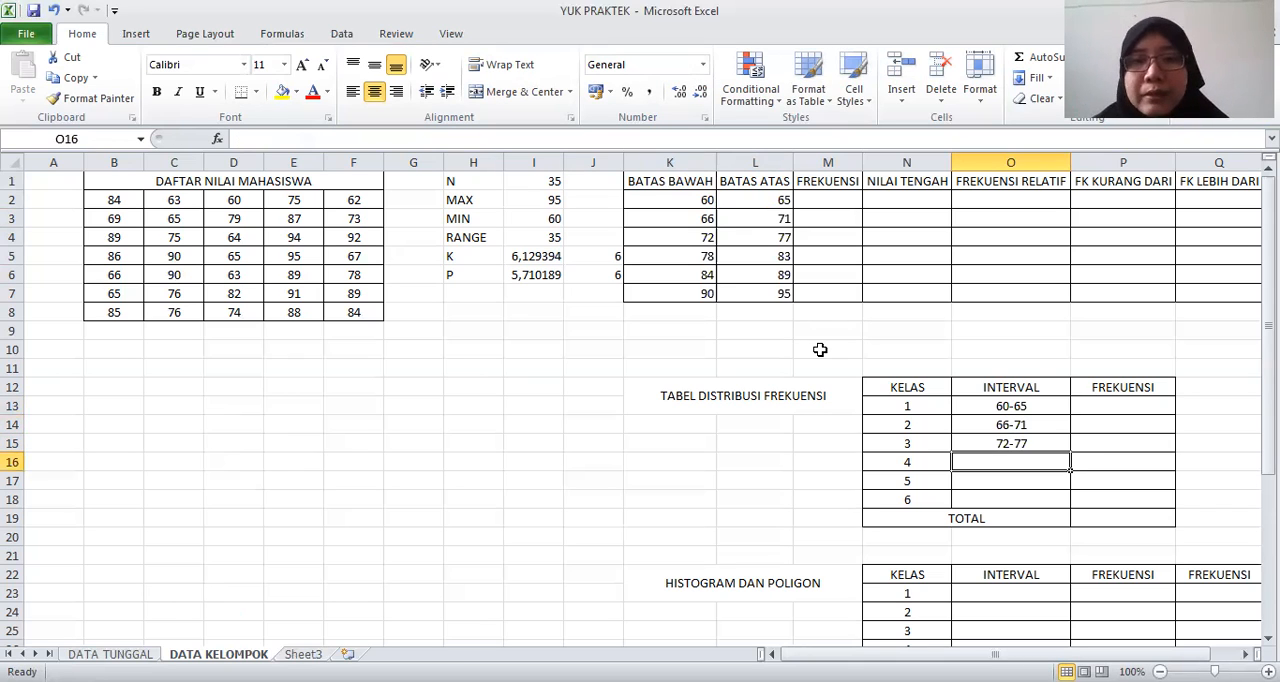
type("78-")
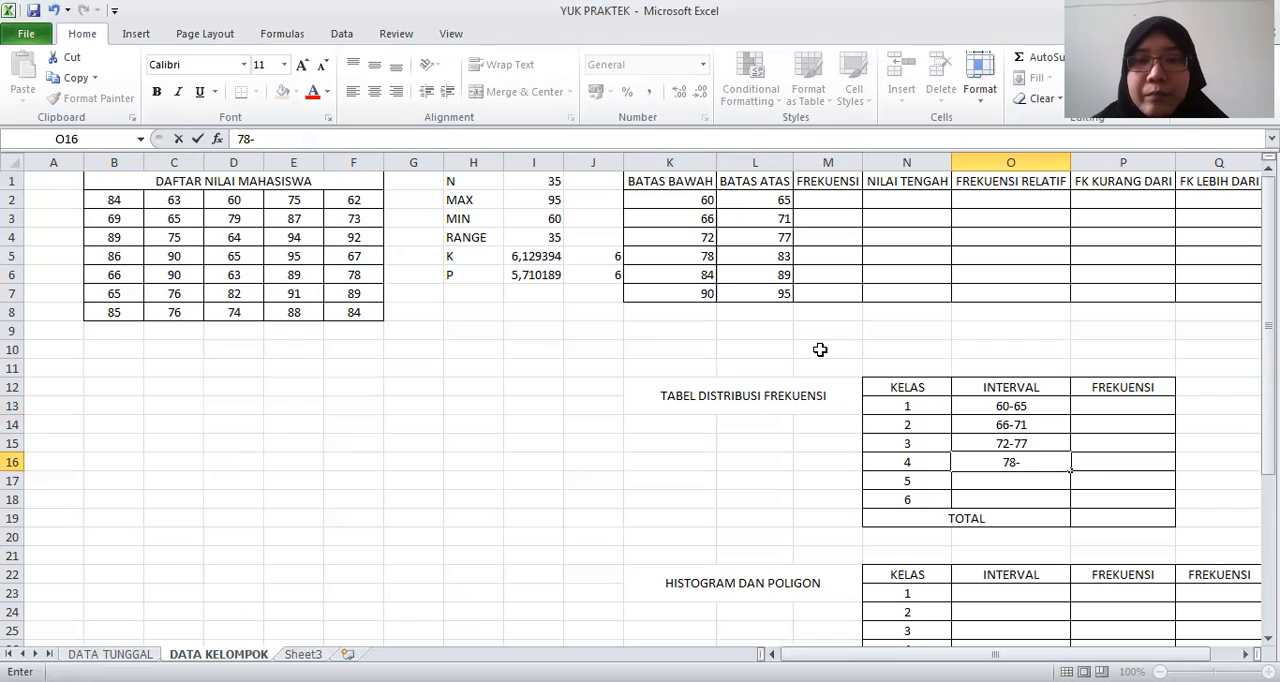
type("83")
key("Return")
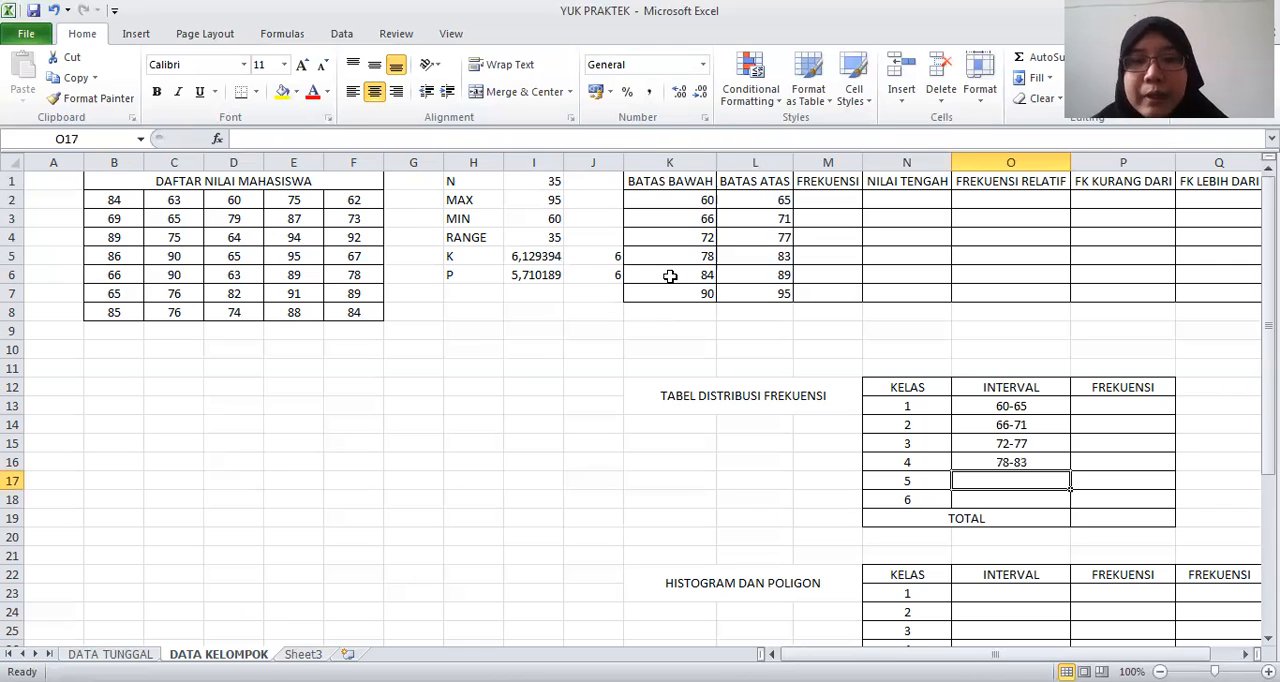
Enter the intervals 84-89 and 90-95 for classes 5 and 6 in O17:O18
type("84-")
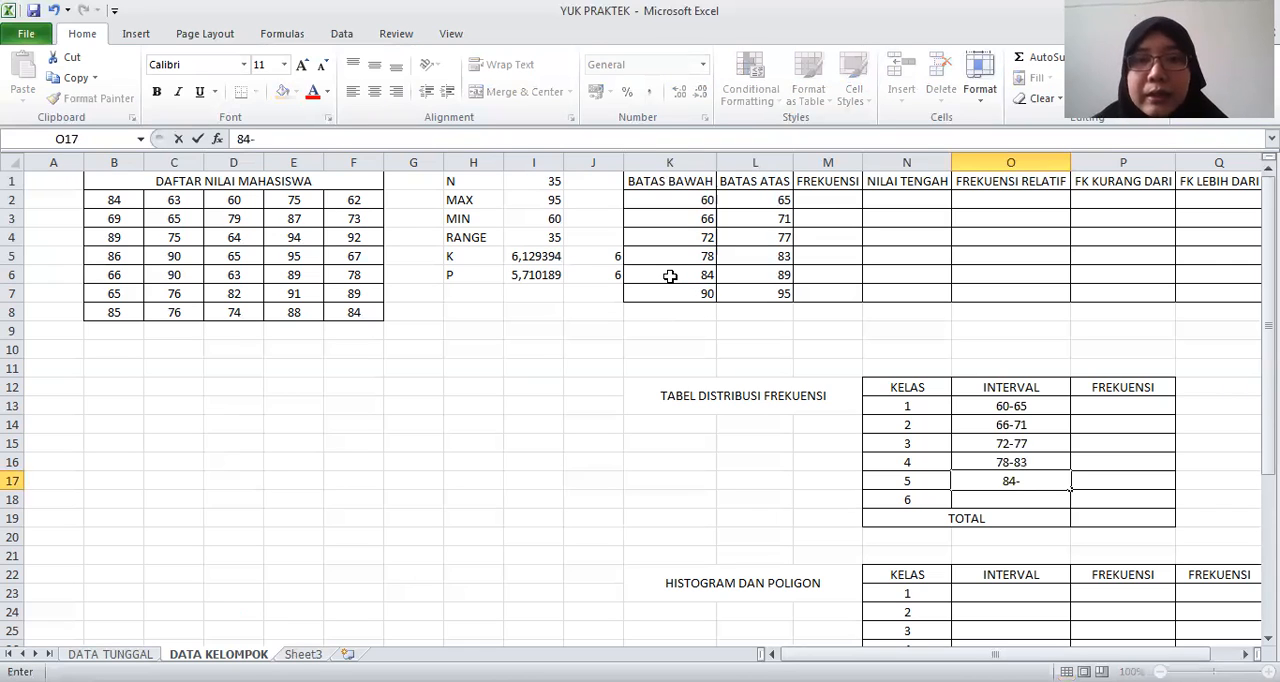
type("89")
key("Return")
type("90-95")
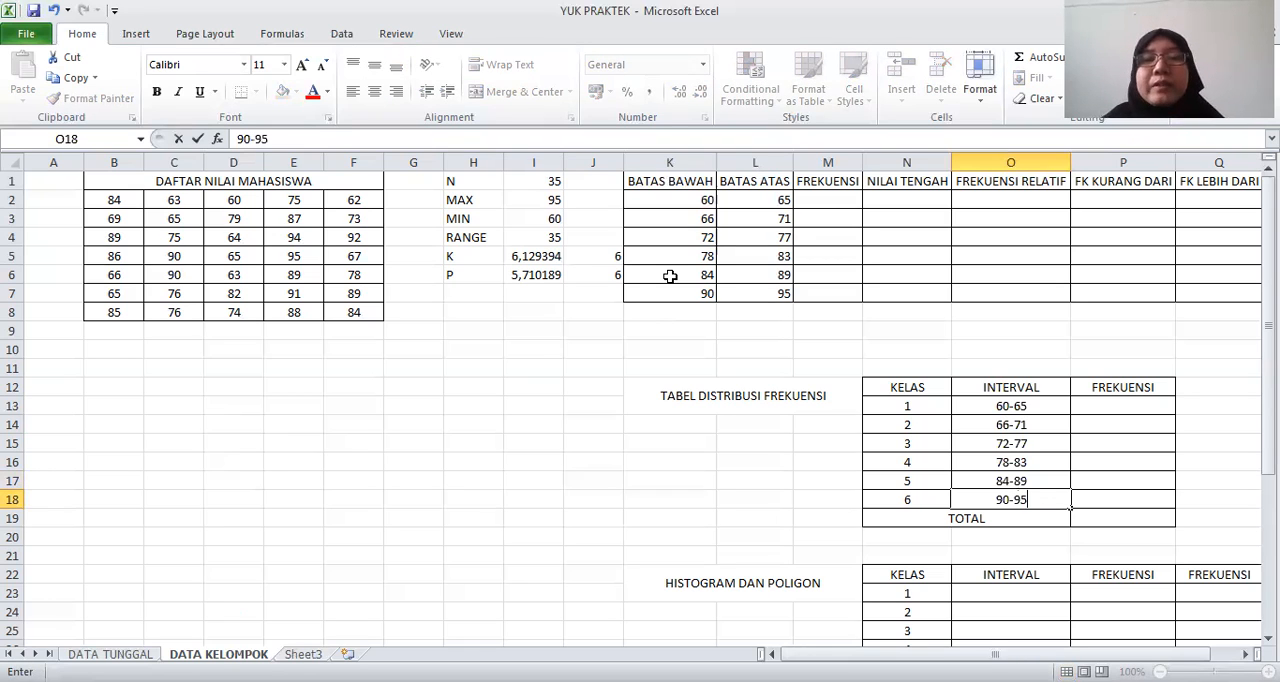
key("Return")
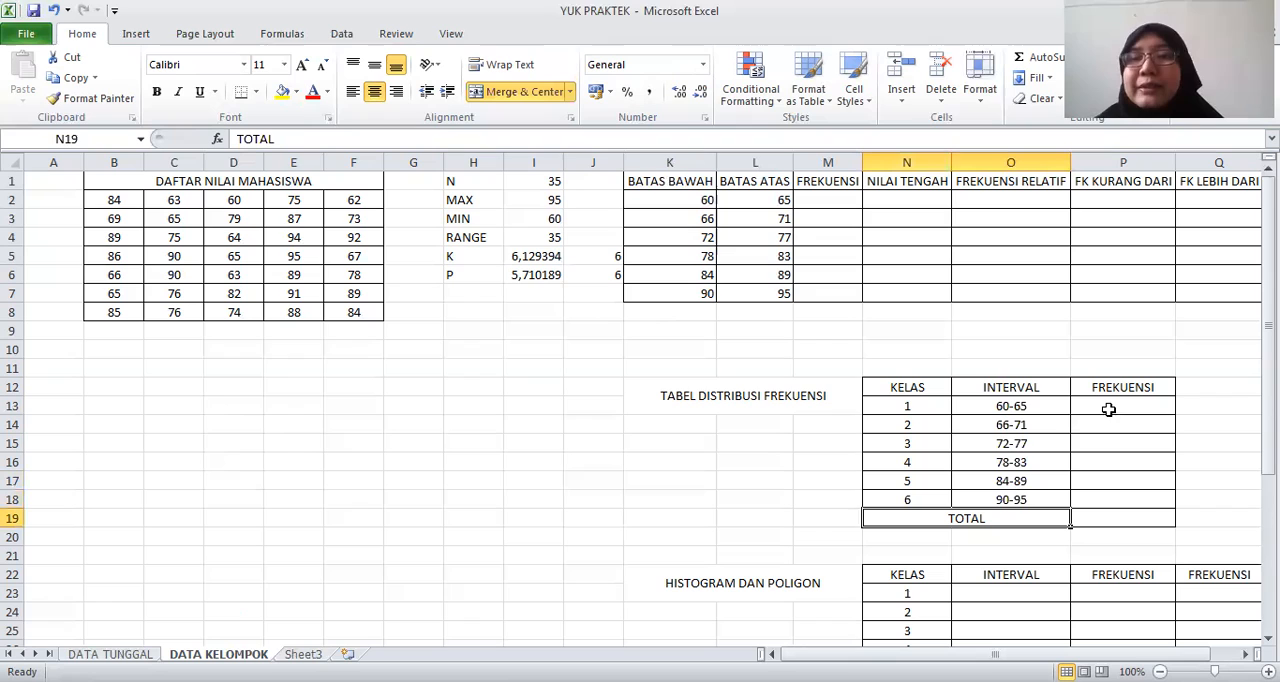
Fill the FREKUENSI cells M2:M7 with the array formula =FREQUENCY(B2:F8;L2:L7)
left_click(838, 201)
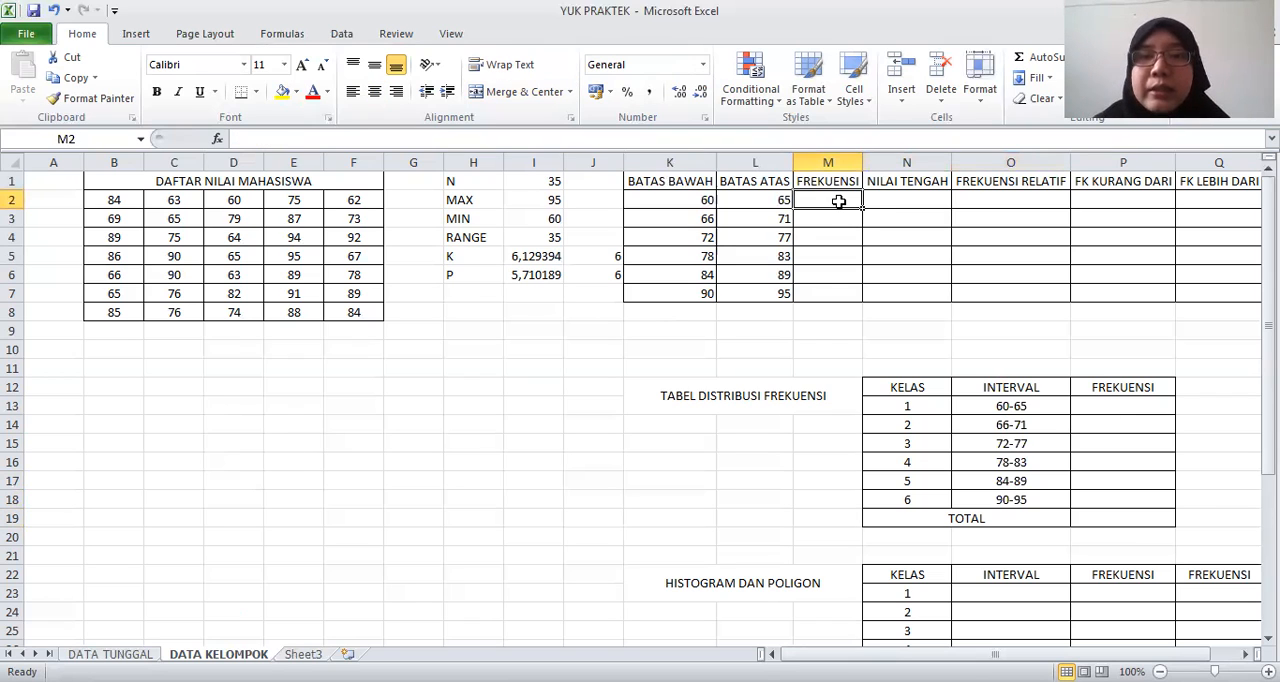
left_click(830, 293, "shift")
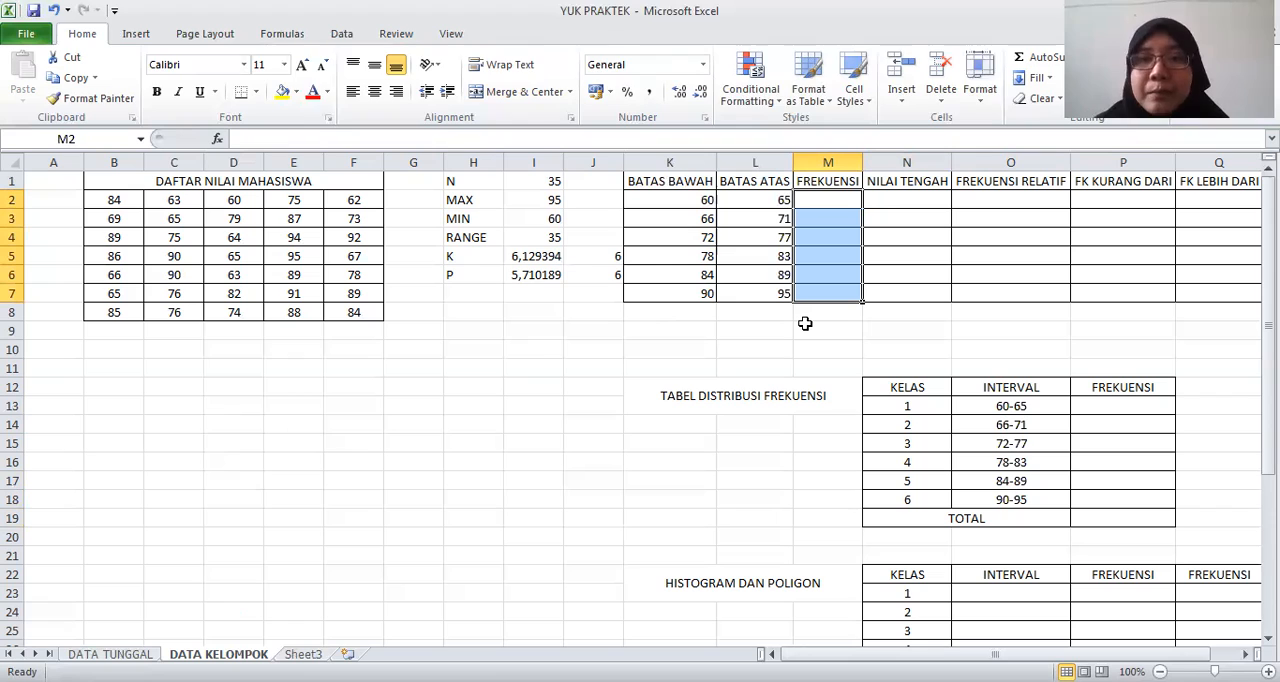
type("=FREQUE")
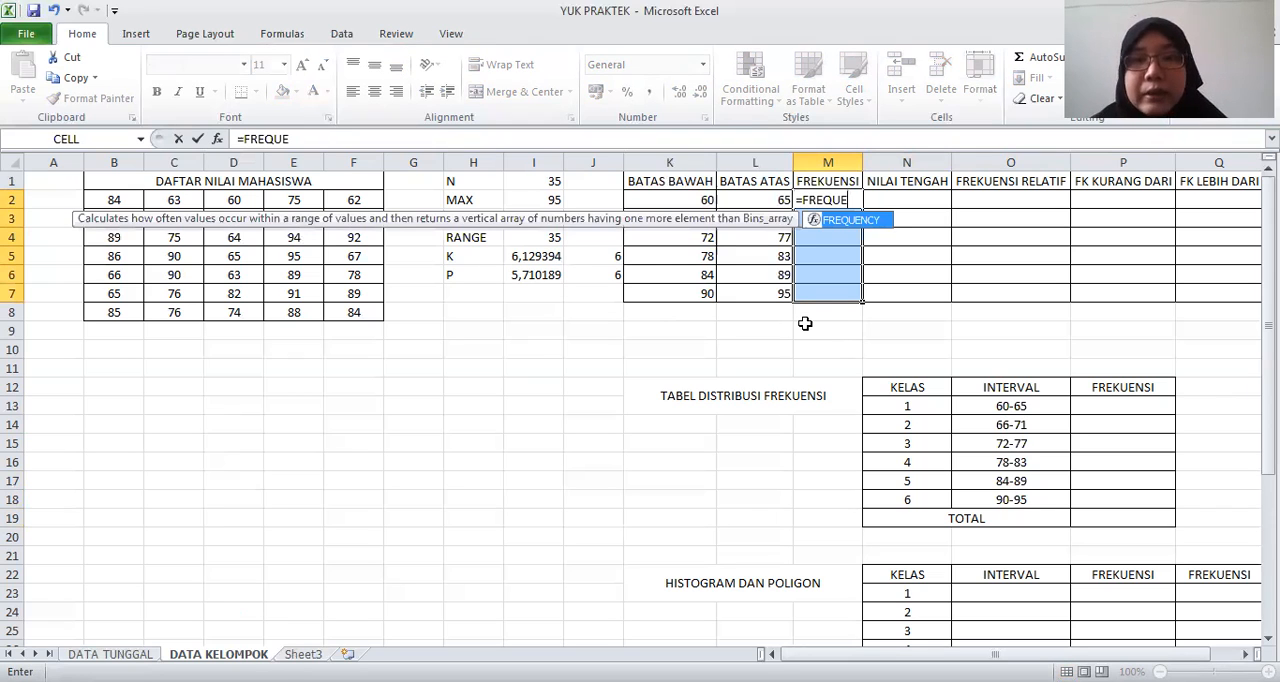
type("C")
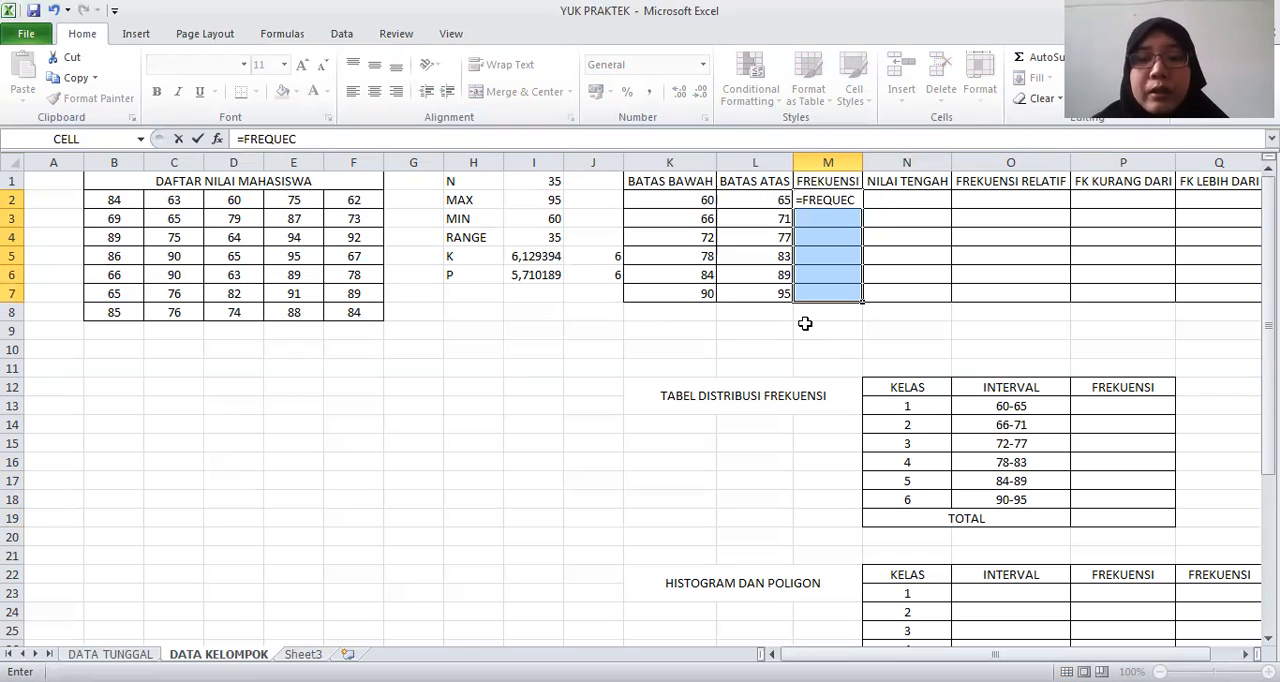
key("BackSpace")
type("NCY")
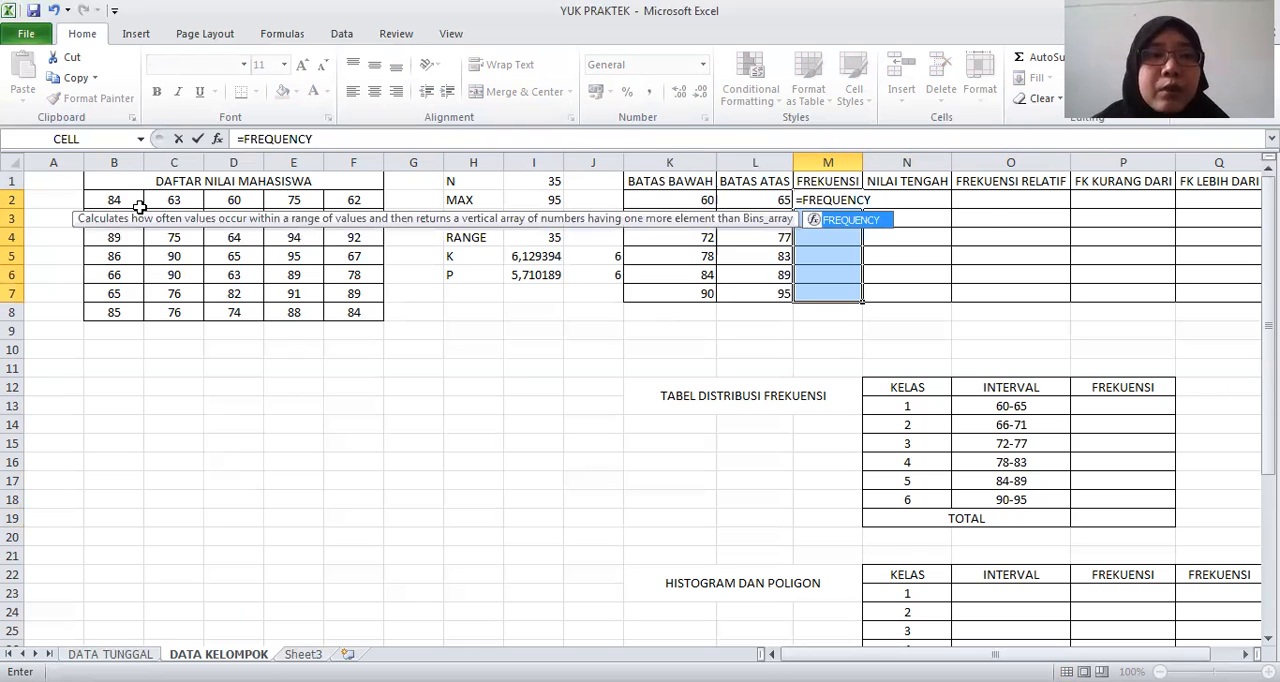
type("(")
left_click(114, 200)
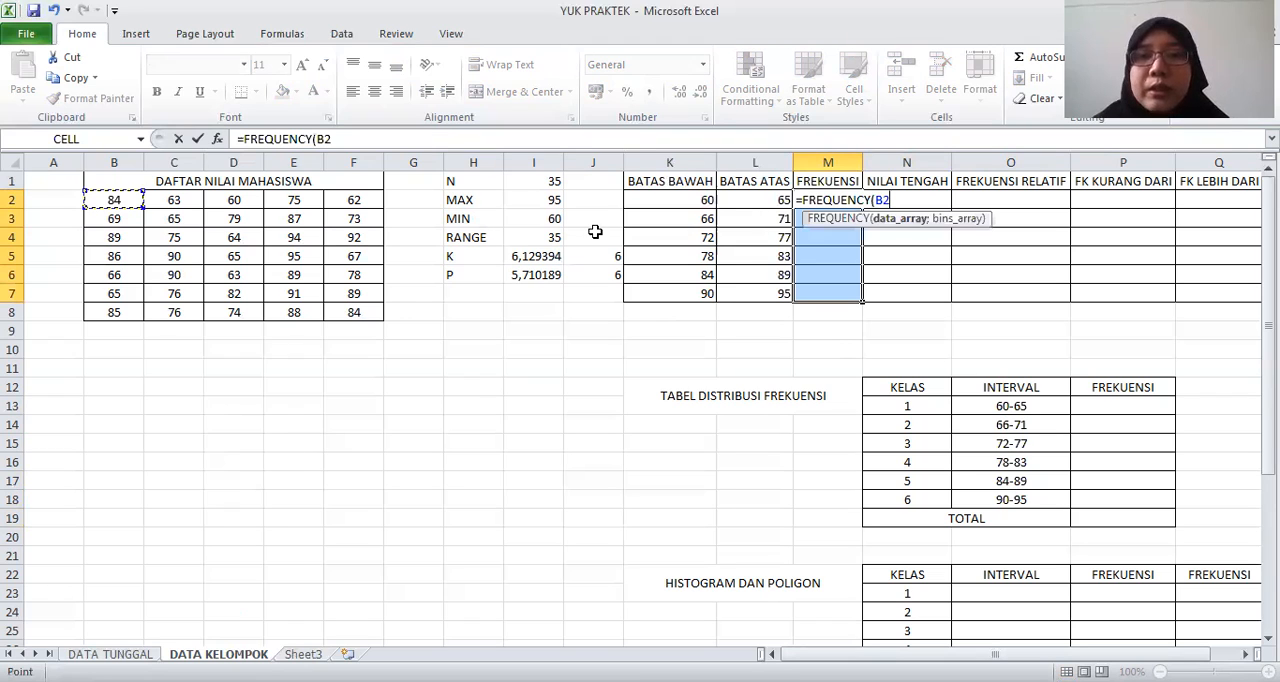
type(":F8;")
left_click_drag(757, 200, 757, 291)
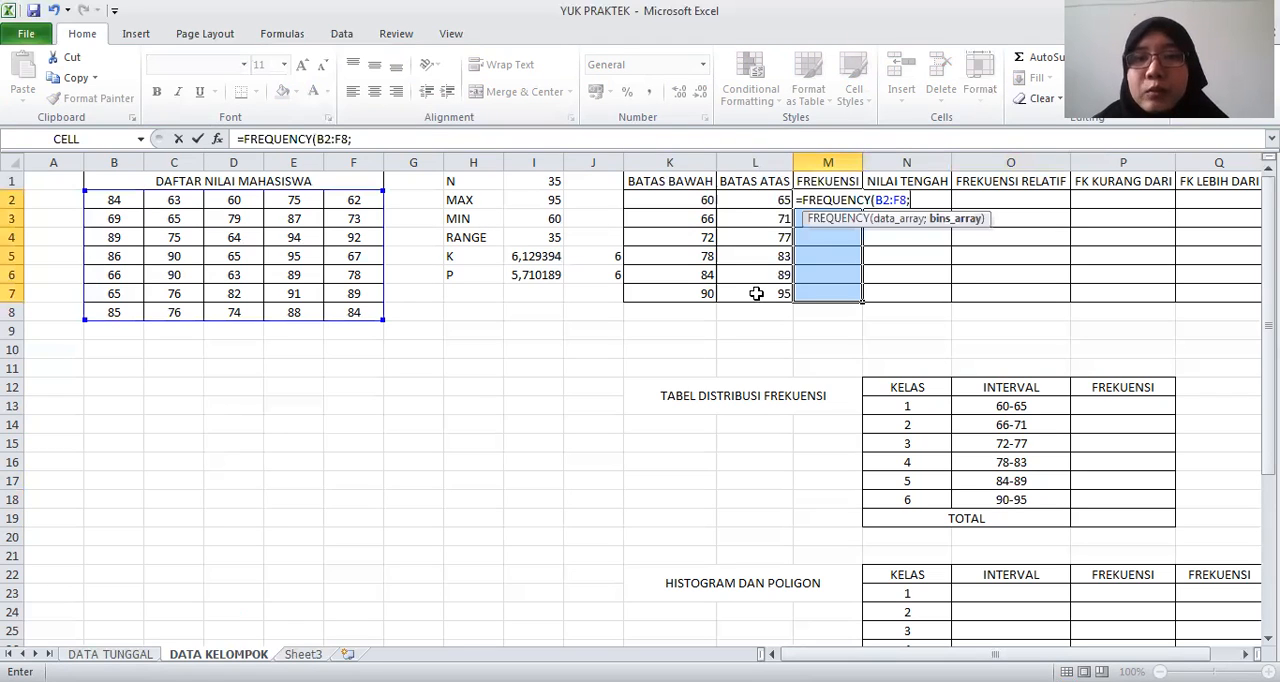
type(")")
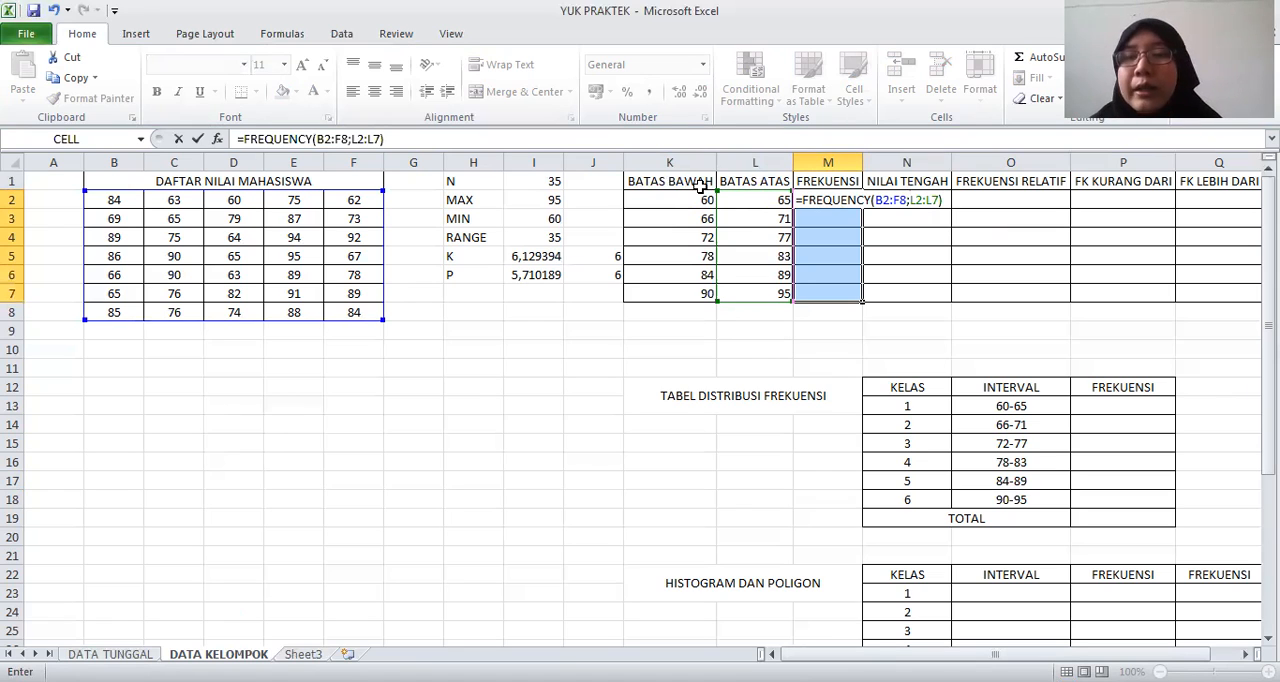
key("ctrl+shift+Return")
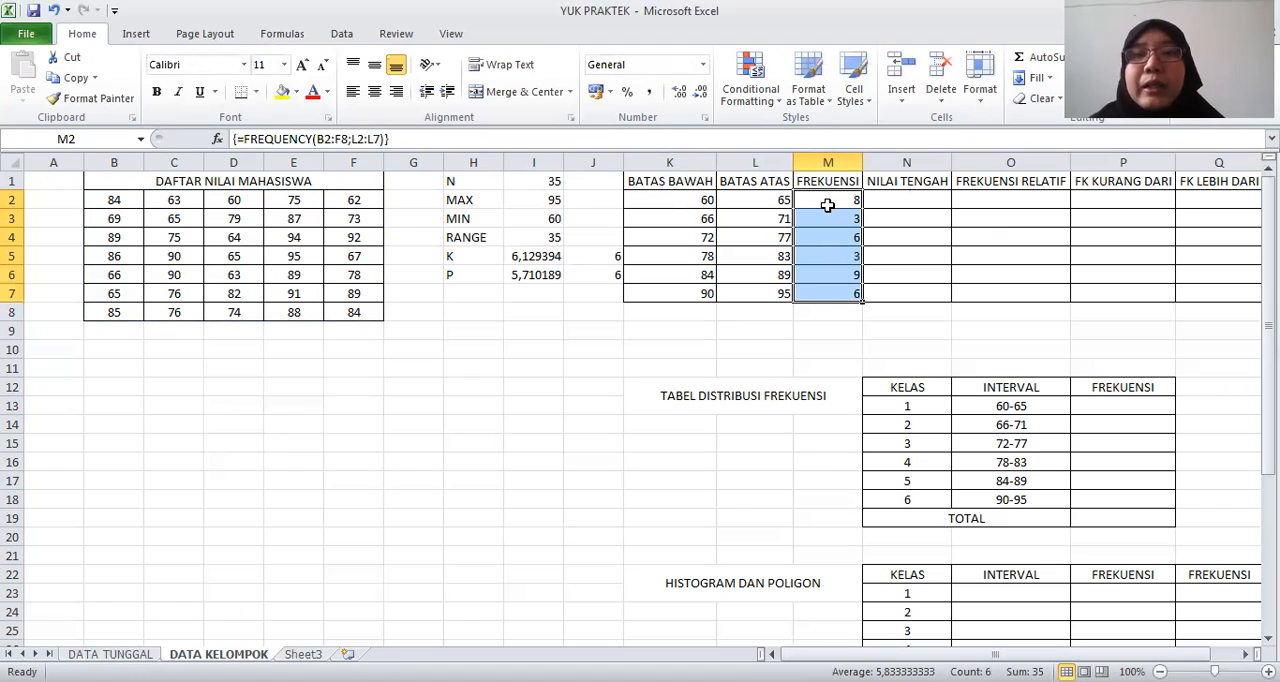
Total the class frequencies in M8 with =SUM(M2:M7)
left_click(817, 316)
type("=")
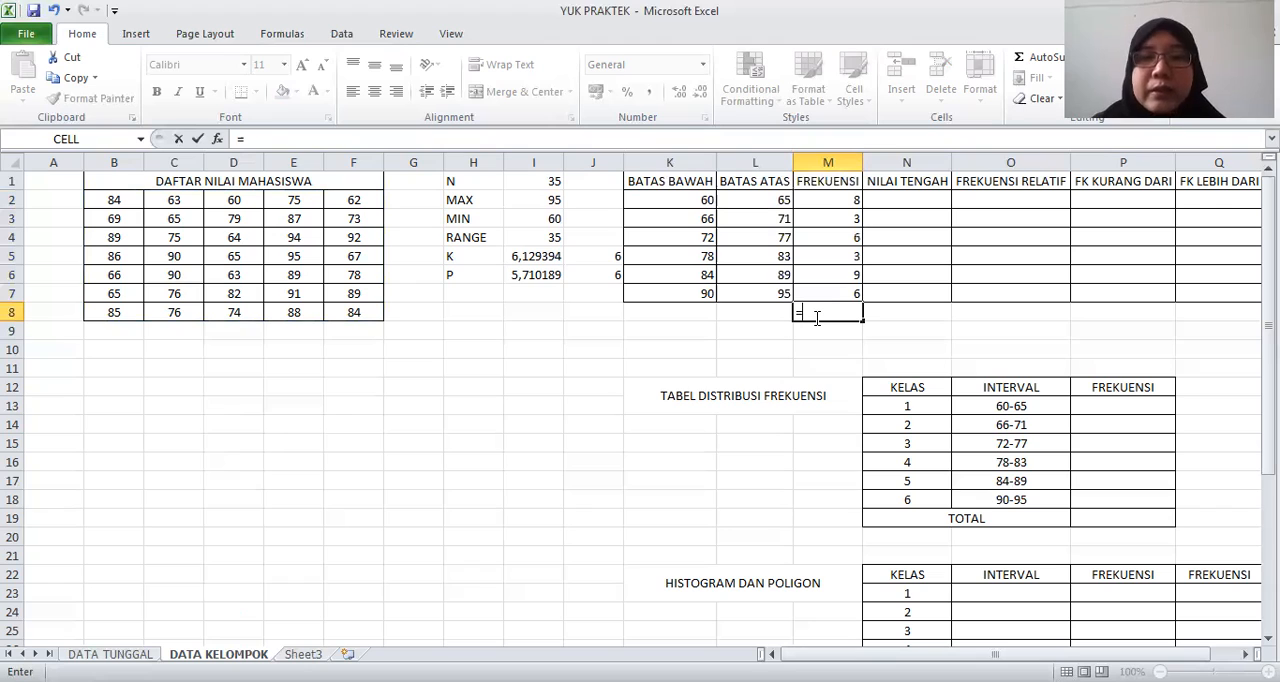
type("SUM(")
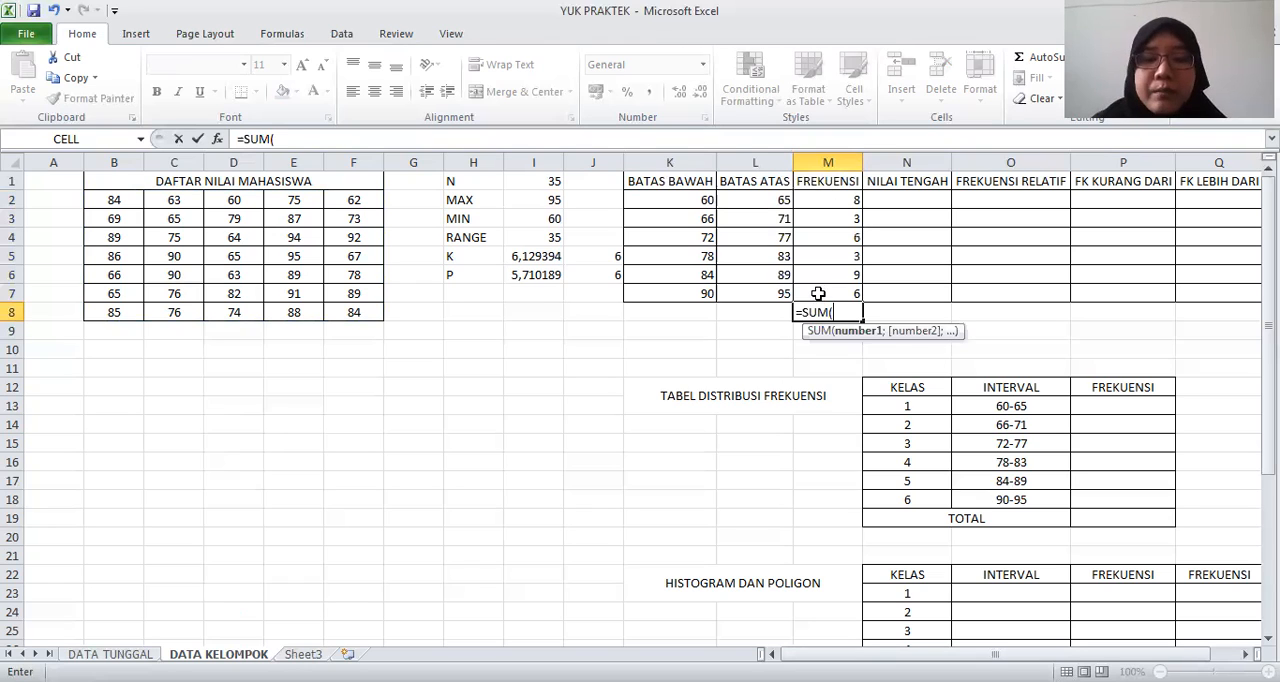
left_click_drag(822, 200, 818, 294)
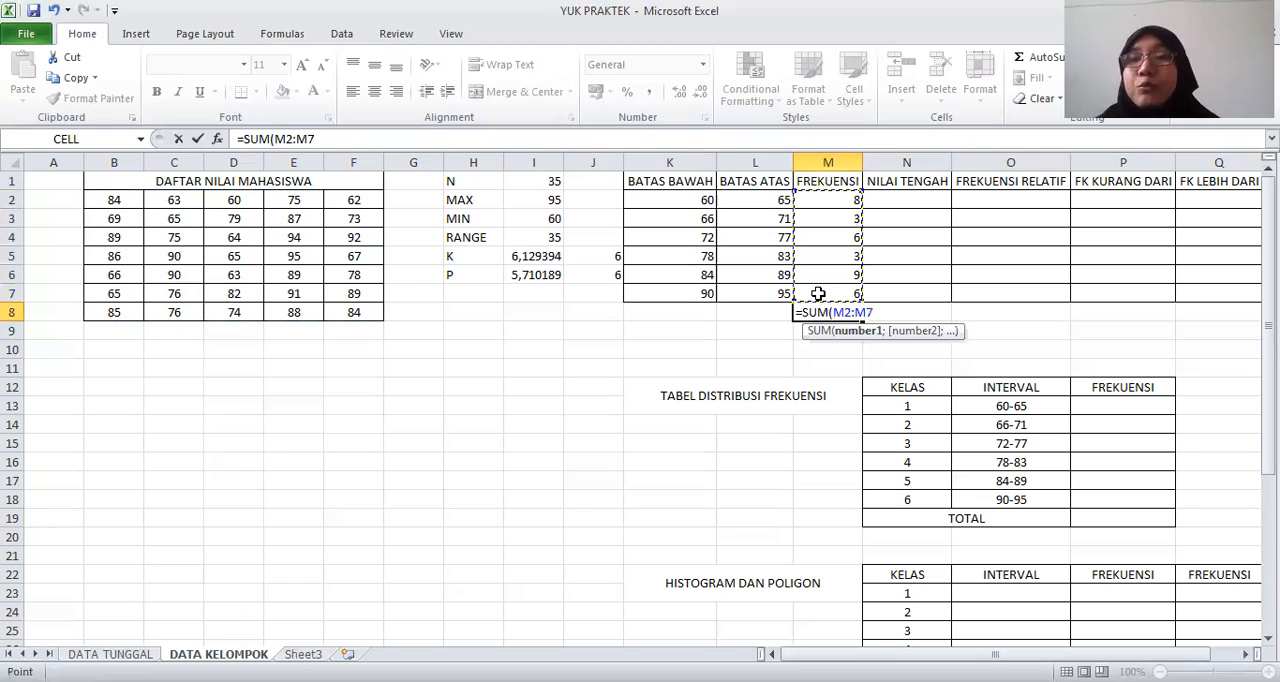
key("Return")
Copy the frequencies M2:M7 and paste them as values into P13:P18 of the TABEL DISTRIBUSI FREKUENSI
left_click_drag(821, 201, 829, 290)
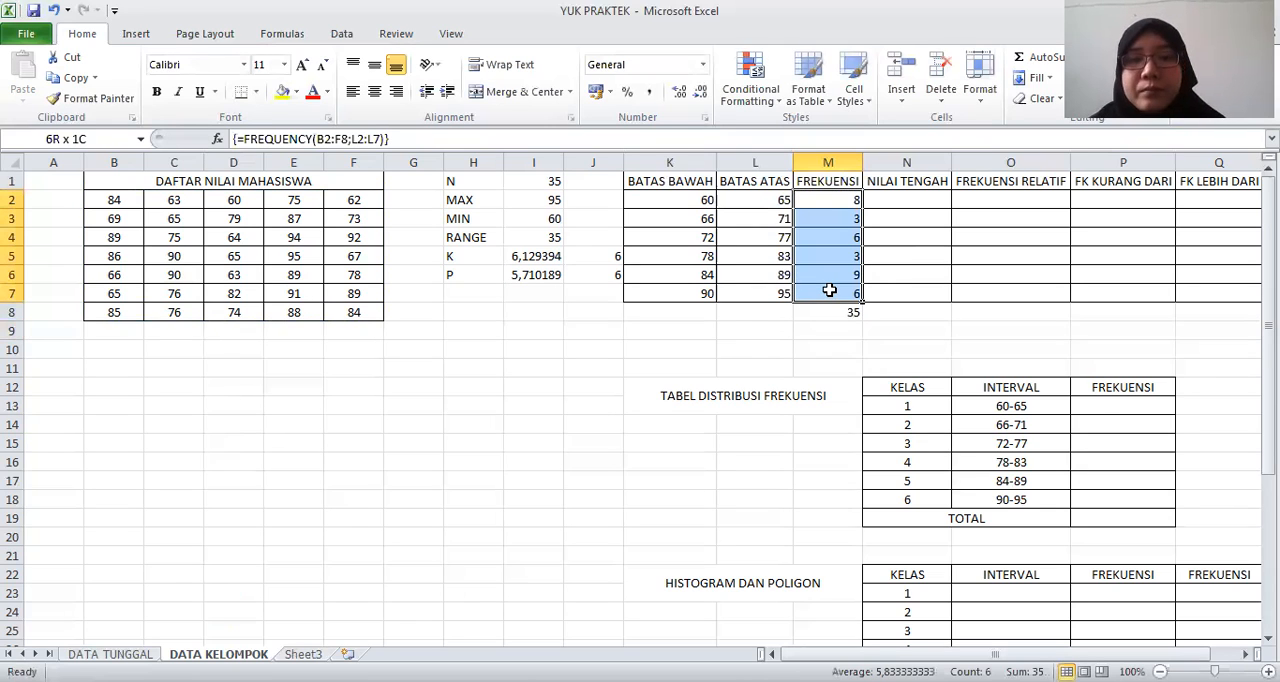
key("ctrl+c")
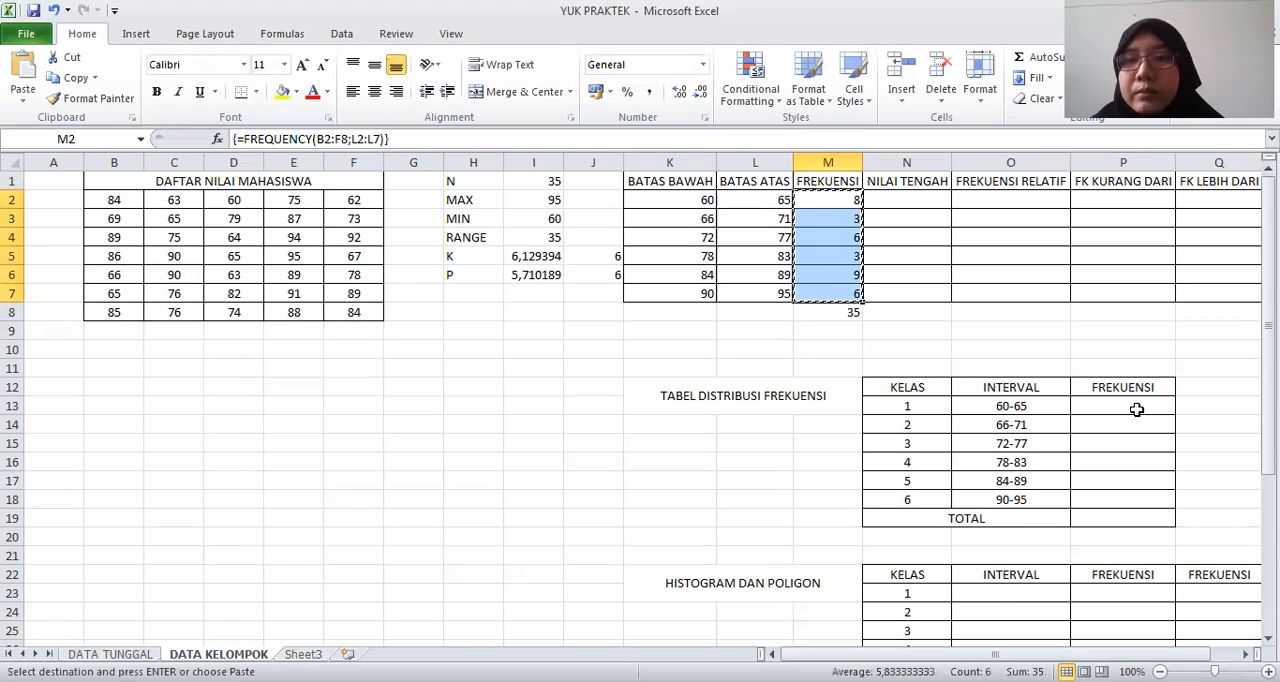
left_click(1137, 409)
right_click(1137, 409)
left_click(1006, 158)
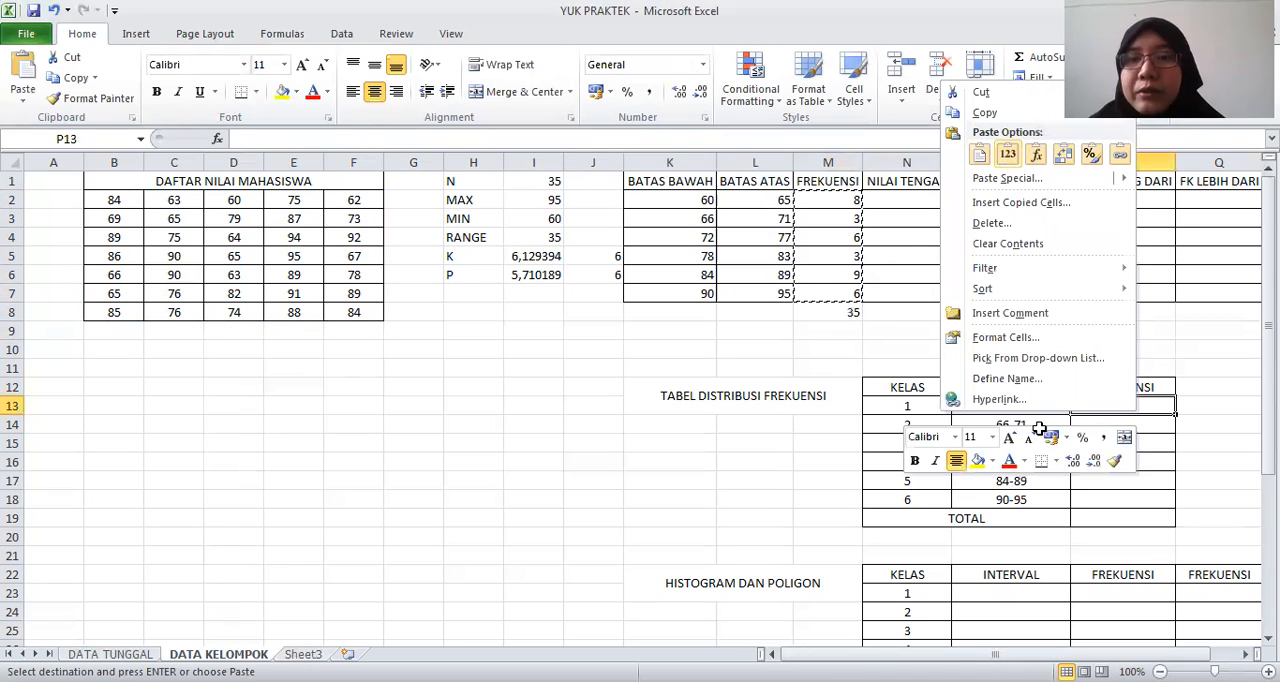
Enter =SUM(P13:P18) in P19 as the TOTAL of the frequency distribution table
left_click(1099, 518)
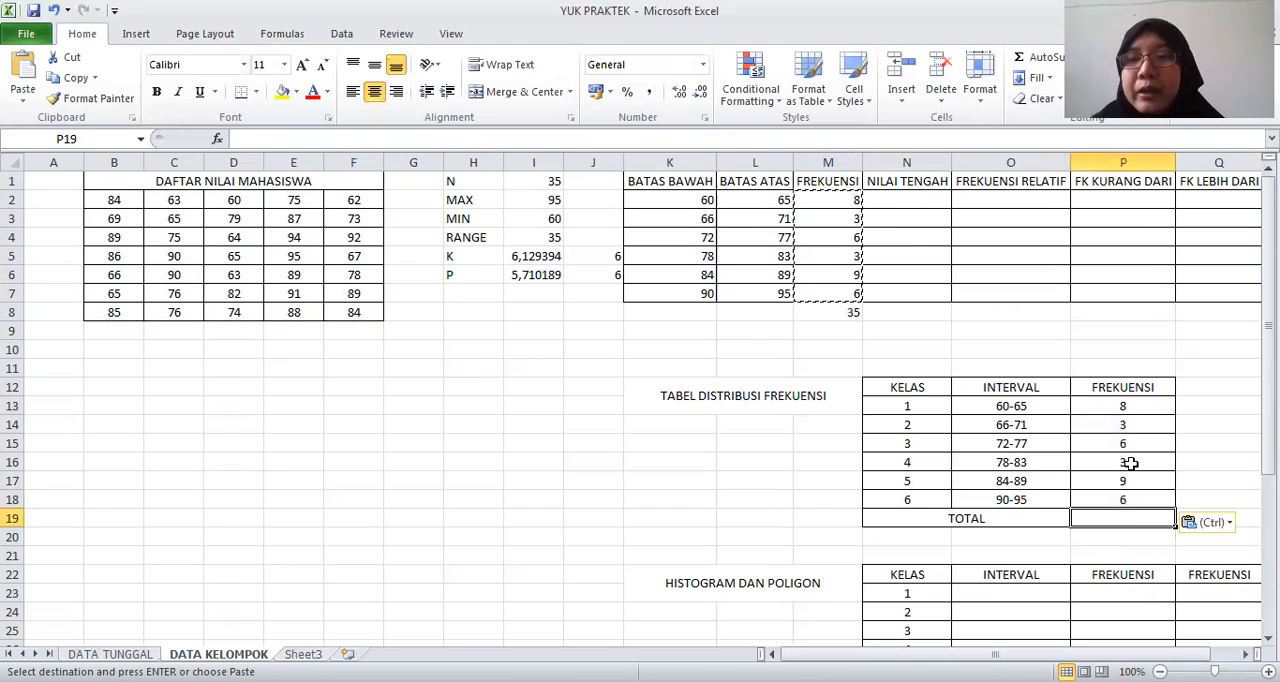
type("=SUM(")
left_click(1127, 403)
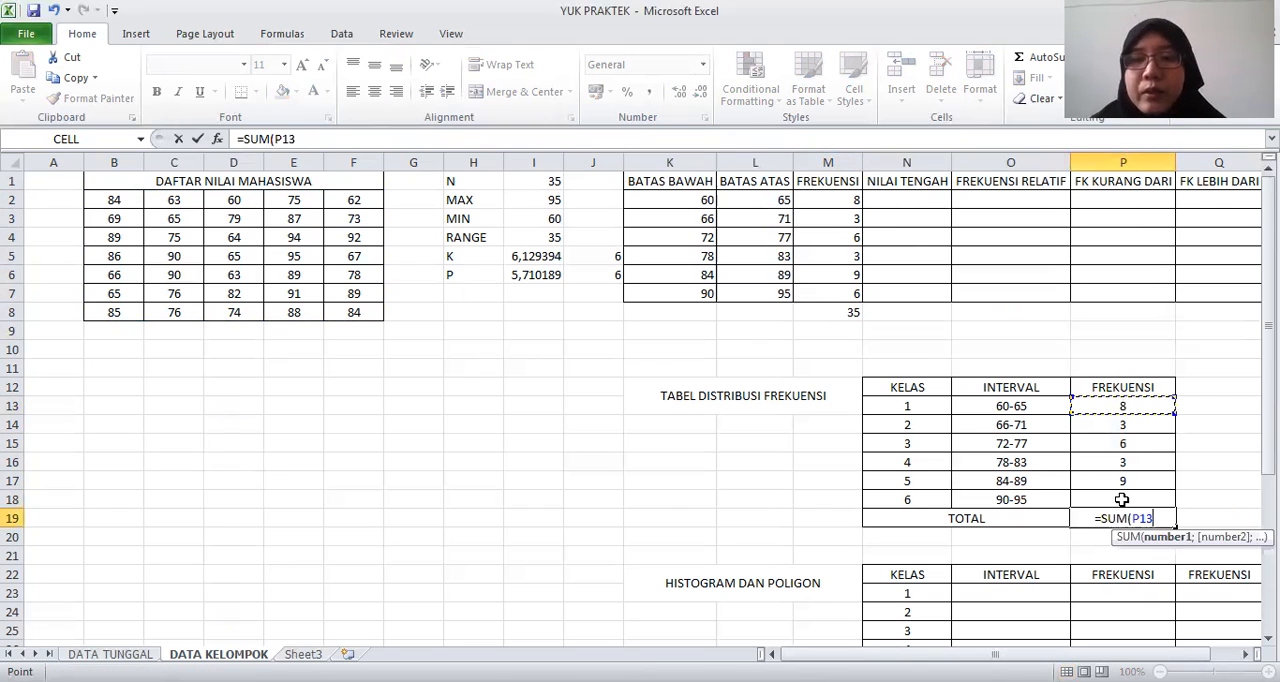
key("Return")
left_click(1120, 436)
key("Down")
key("Down")
key("Down")
key("Down")
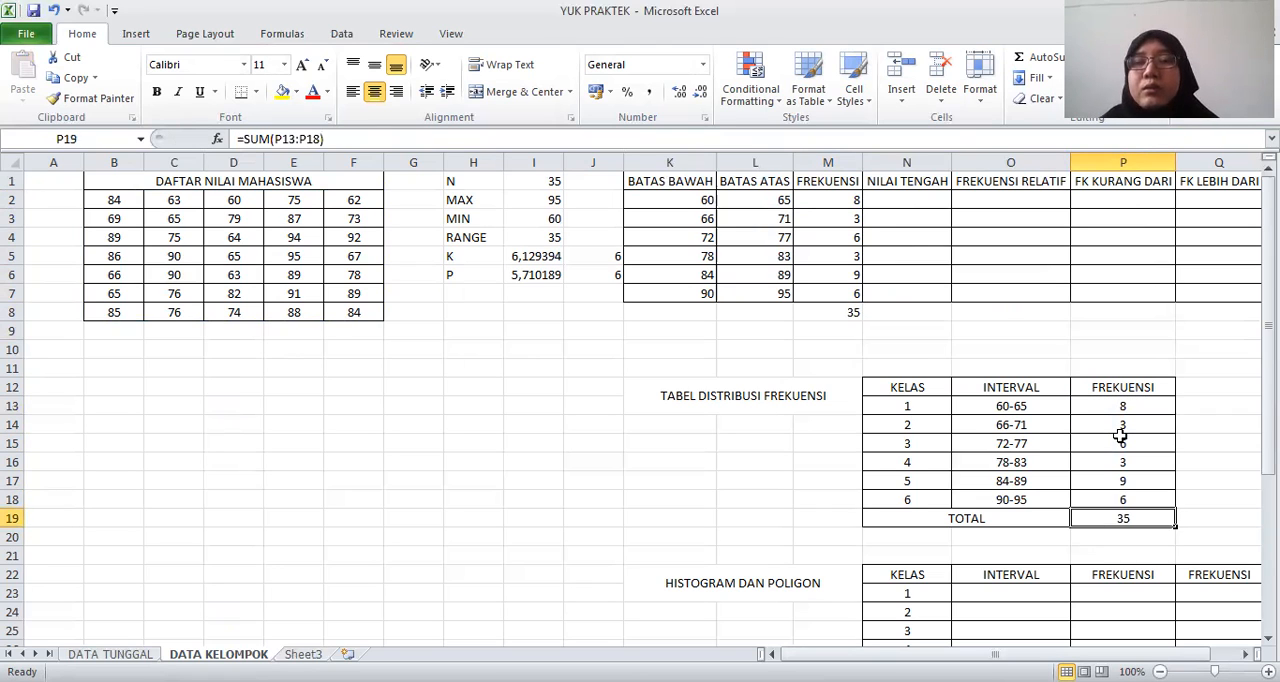
Try to paste the INTERVAL and FREKUENSI block O12:P18, headers included, at O23 in the HISTOGRAM DAN POLIGON table
key("Down")
key("Down")
key("Down")
key("Down")
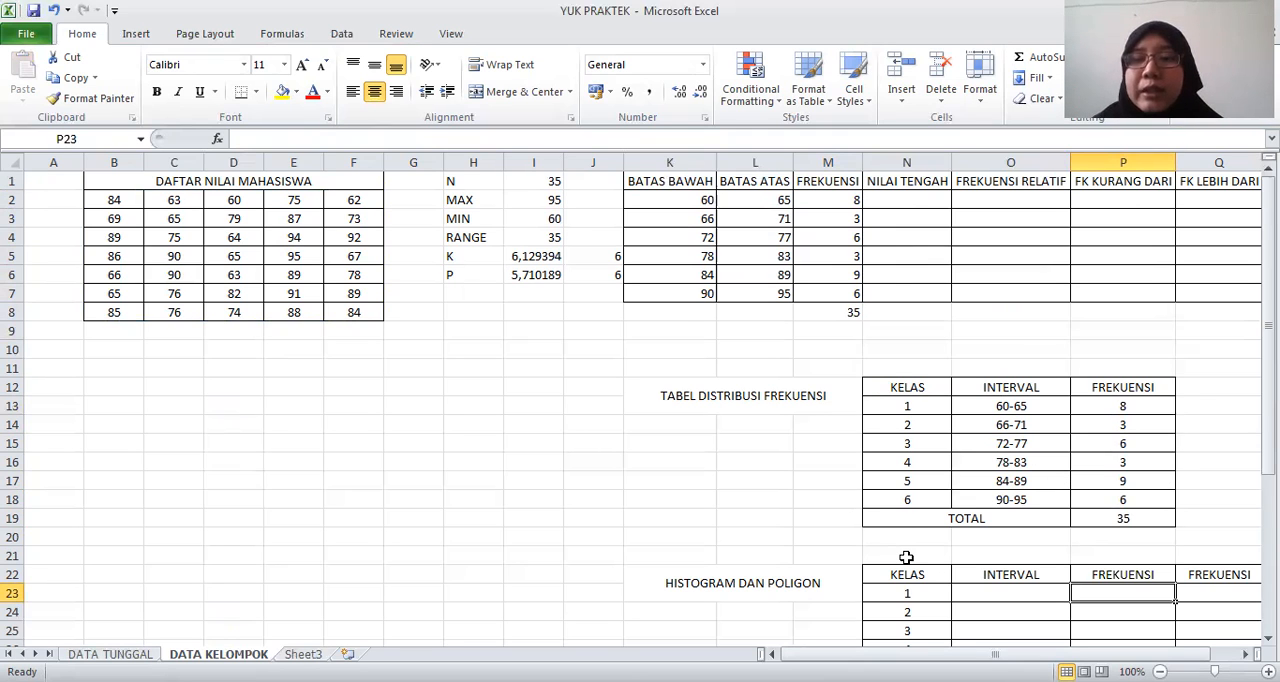
key("Down")
key("Down")
key("Down")
key("Down")
key("Down")
key("Down")
key("Down")
key("Down")
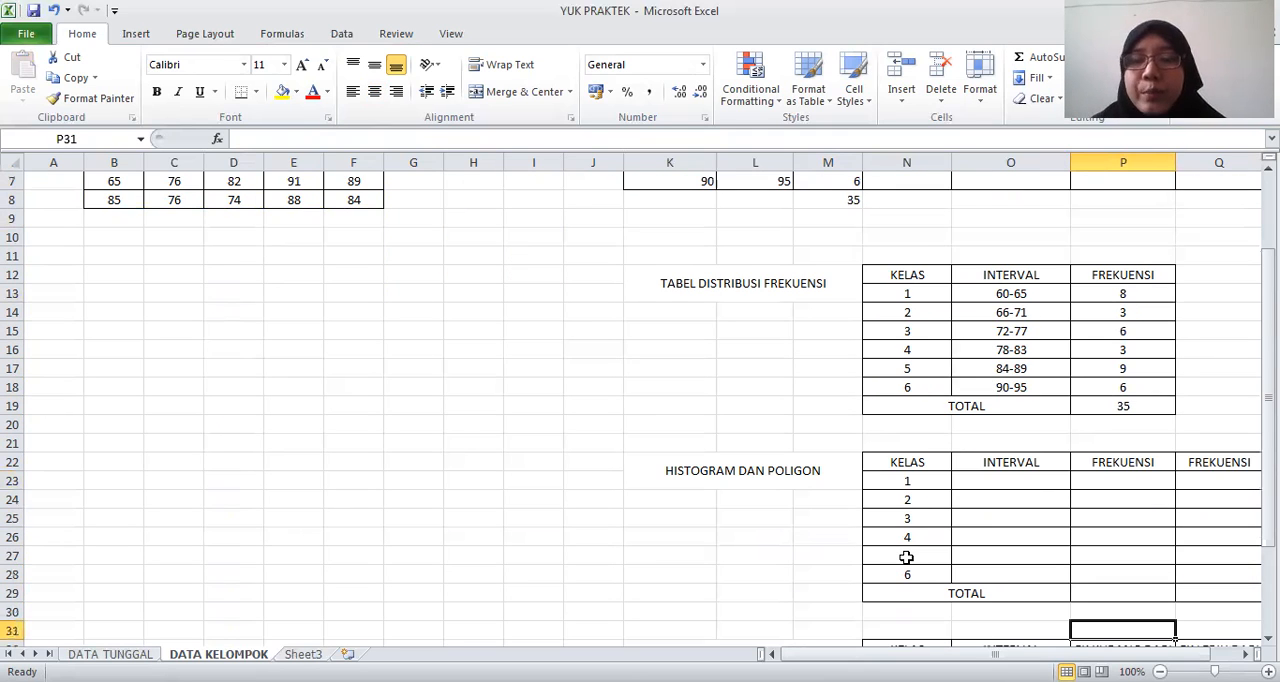
left_click(690, 467)
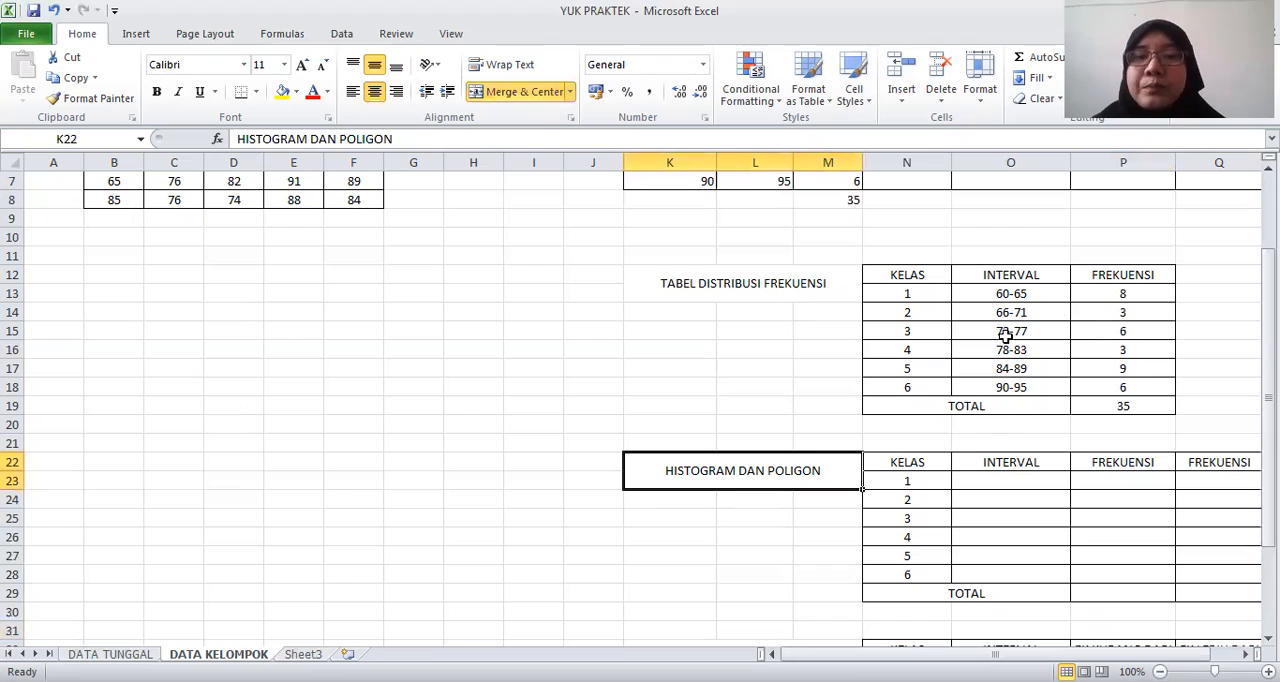
left_click(1010, 280)
left_click_drag(1018, 382, 1089, 374)
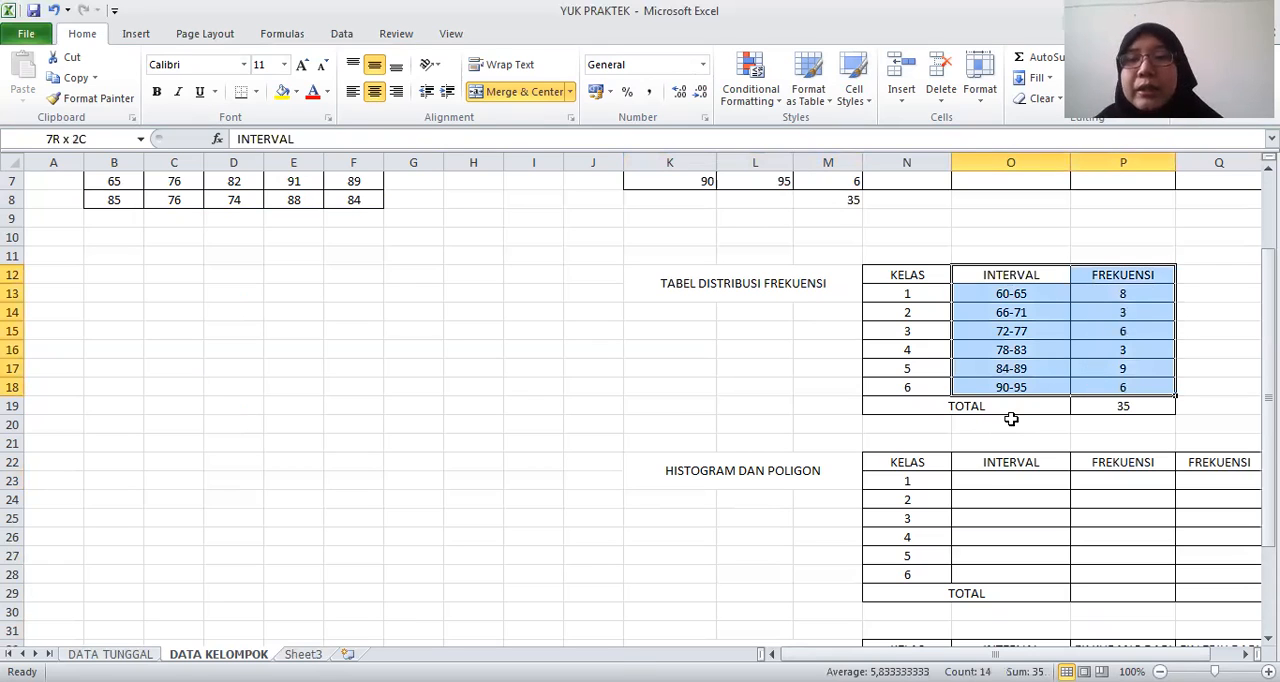
key("ctrl+c")
left_click(984, 487)
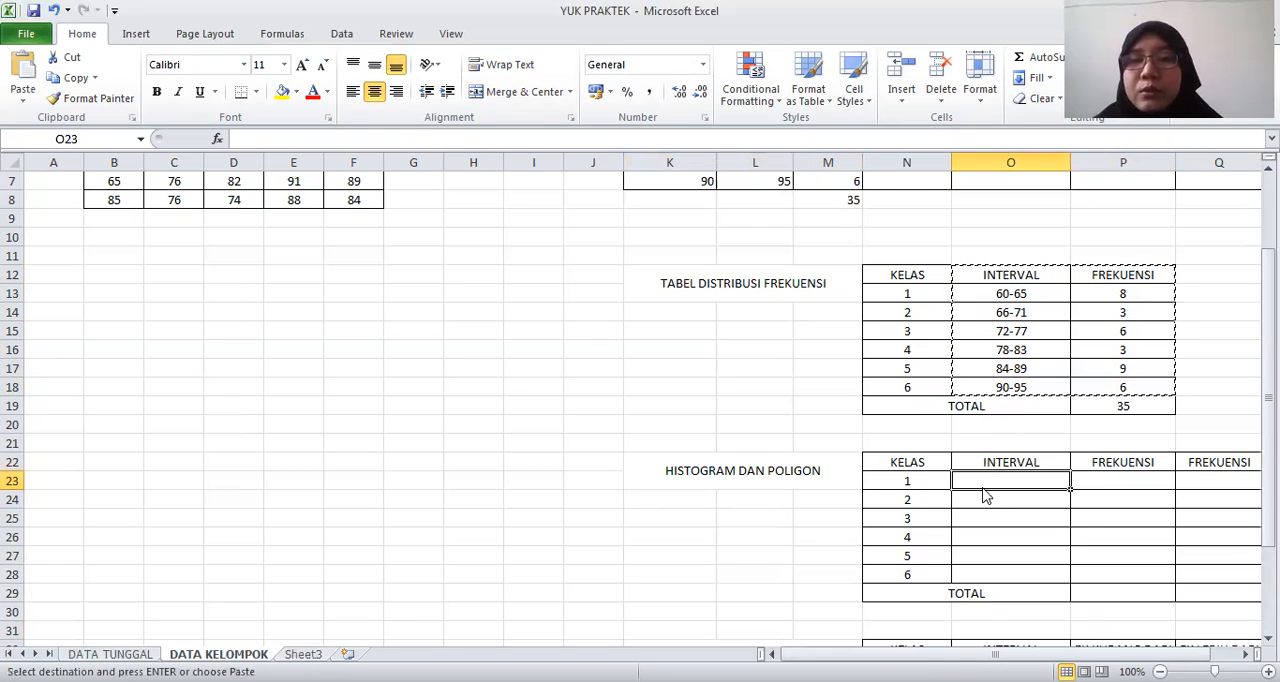
key("ctrl+v")
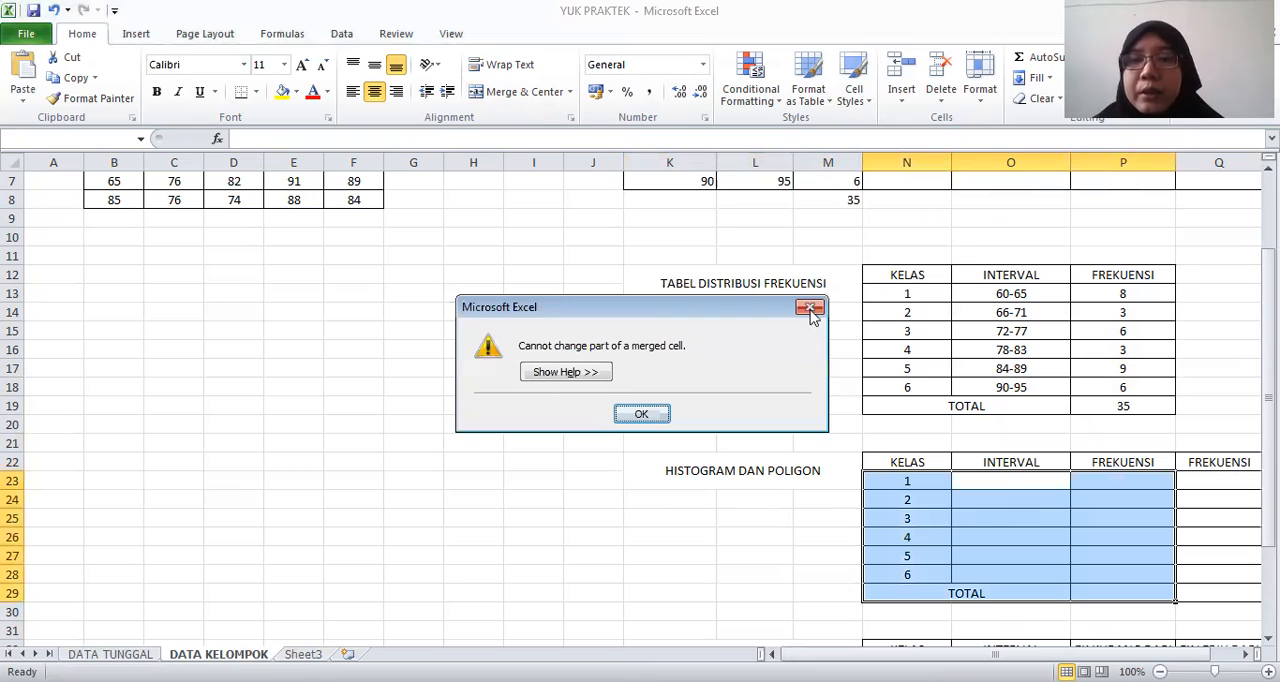
key("Return")
Copy the intervals and frequencies O13:P18 without headers into O23:P28 of the HISTOGRAM DAN POLIGON table
left_click_drag(1013, 295, 1120, 390)
left_click(1000, 481)
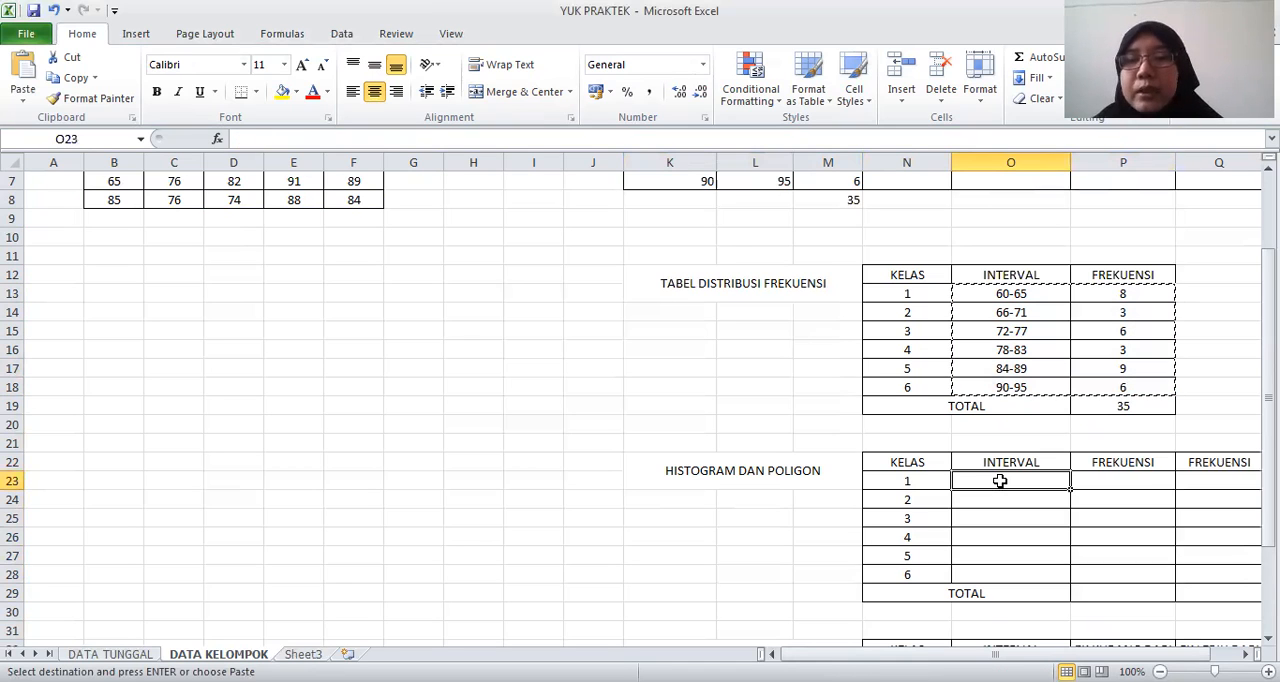
key("ctrl+v")
Duplicate the frequencies P23:P28 into the second FREKUENSI column, Q23:Q28
left_click(1122, 481)
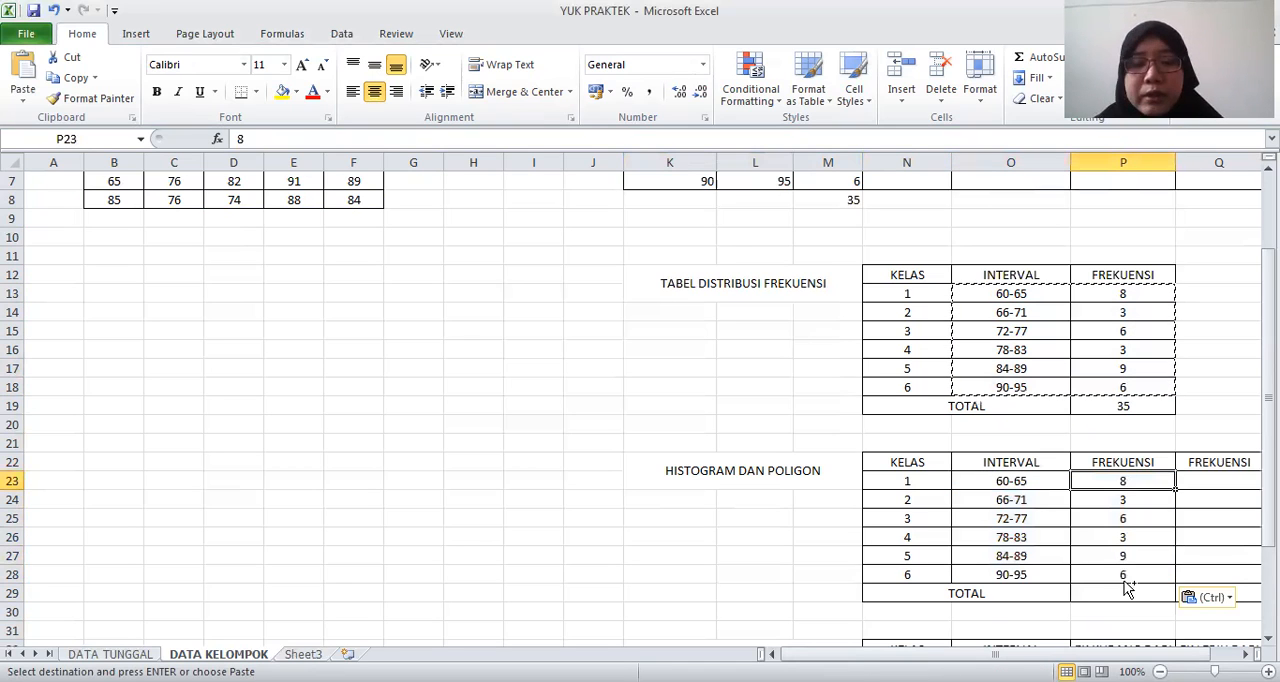
left_click(1124, 580, "shift")
key("ctrl+c")
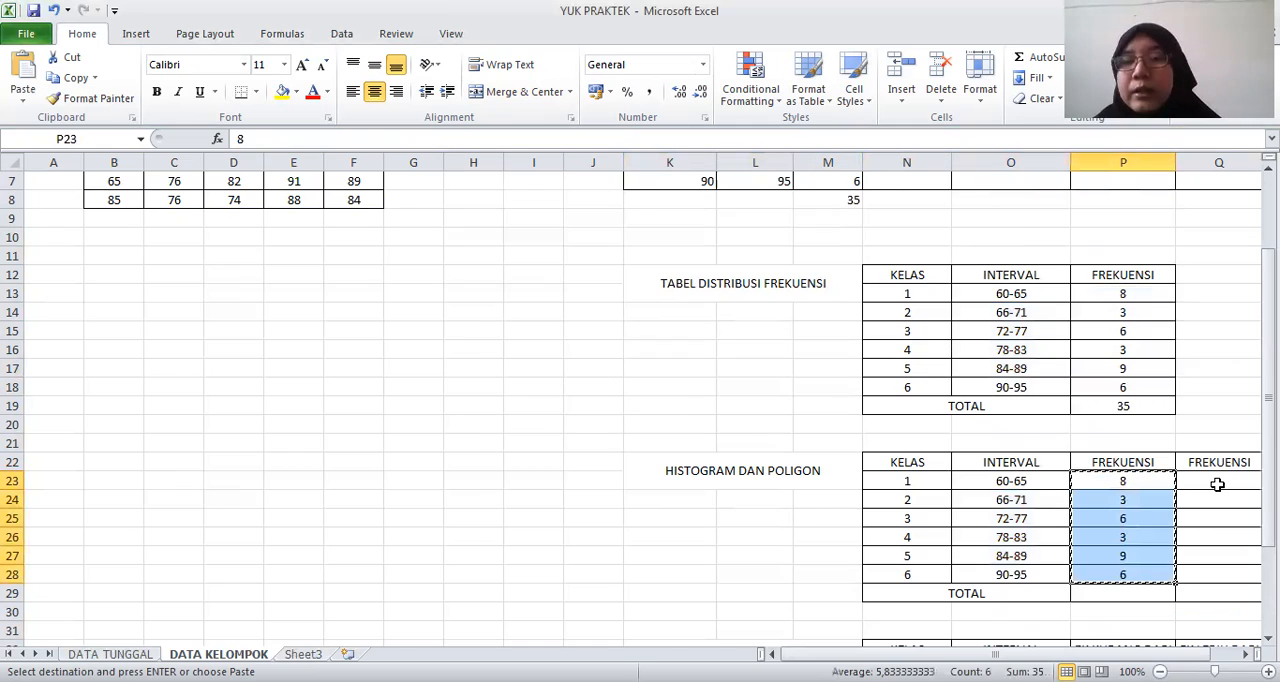
left_click(1217, 484)
key("ctrl+v")
left_click(622, 557)
key("Left")
key("Left")
key("Left")
key("Left")
key("Left")
key("Left")
key("Left")
key("Left")
key("Left")
key("Left")
key("Left")
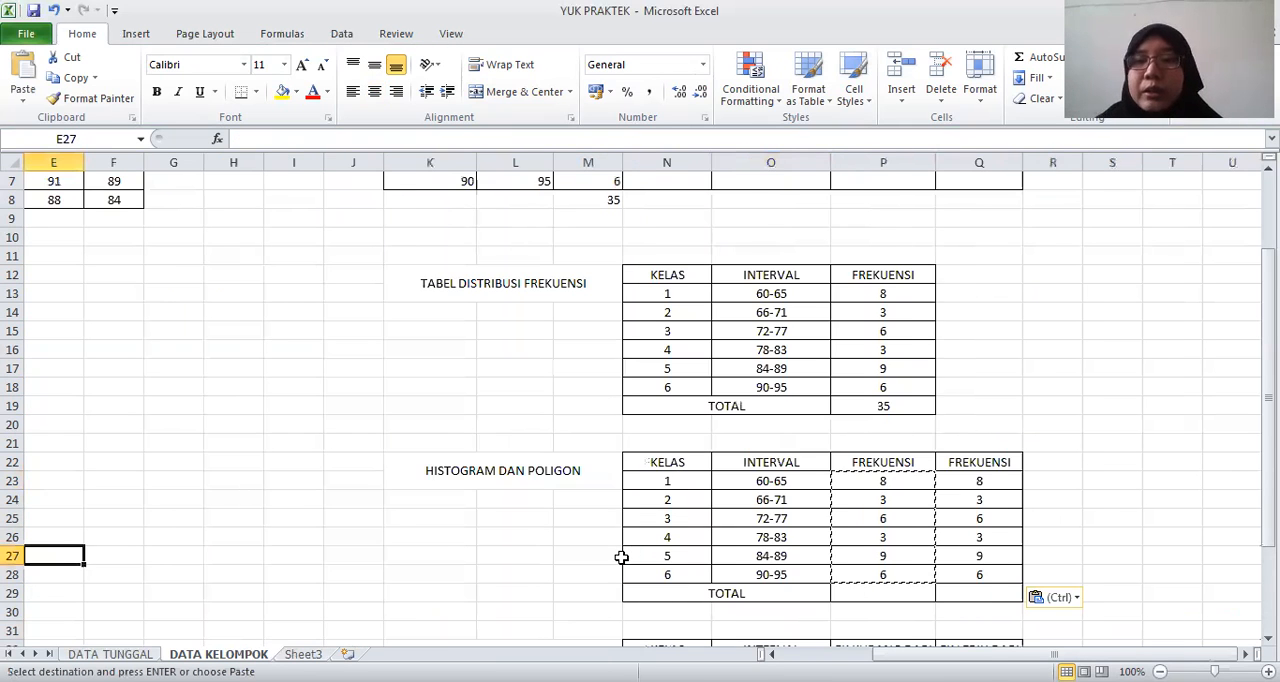
key("Left")
key("Left")
key("Left")
key("Left")
key("Right")
key("Right")
key("Right")
key("Right")
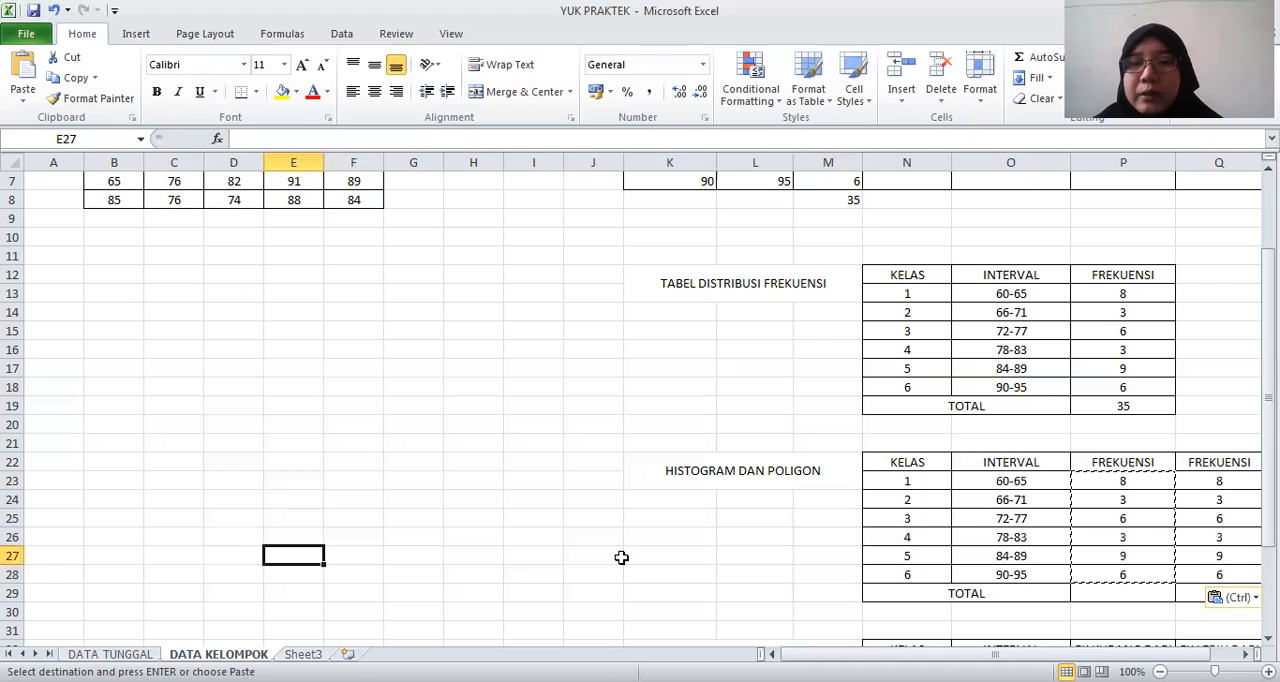
Insert a 2-D clustered column chart from O22:Q28 and place it beside the HISTOGRAM DAN POLIGON table, over columns E to L
key("Right")
key("Right")
key("Right")
key("Right")
key("Right")
key("Right")
key("Right")
key("Right")
key("Right")
key("Right")
key("Right")
key("Right")
key("Right")
key("Right")
key("Right")
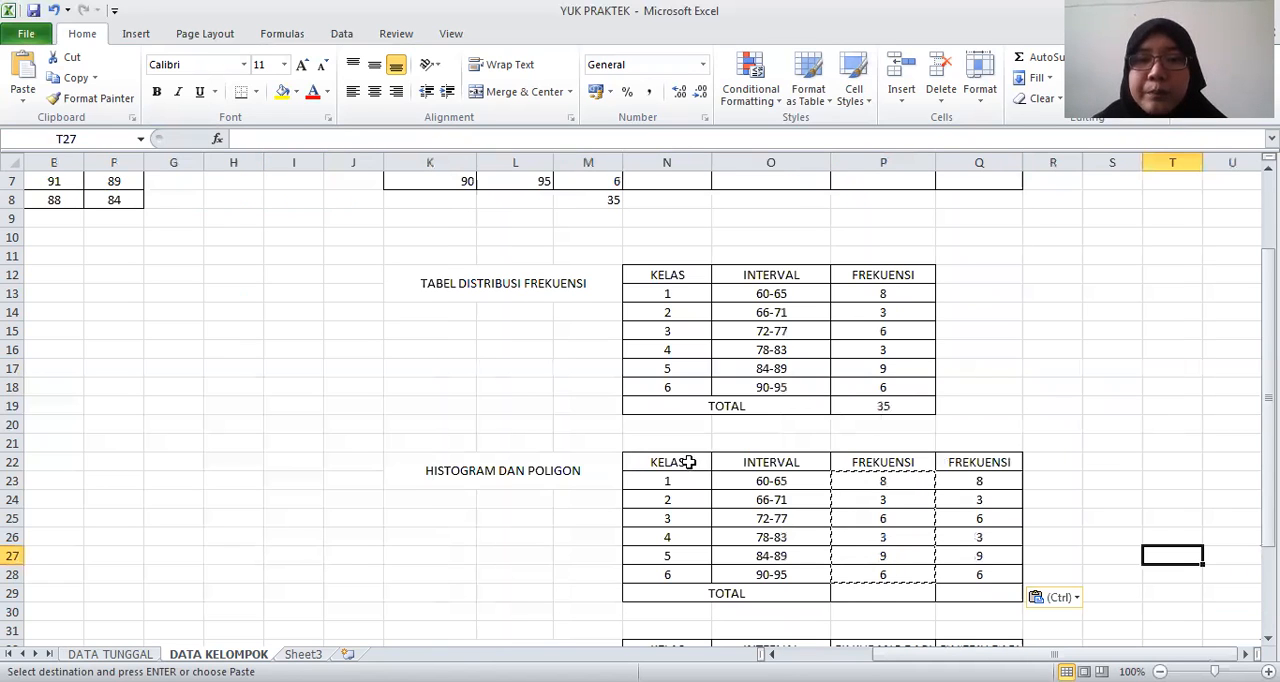
left_click_drag(740, 464, 960, 576)
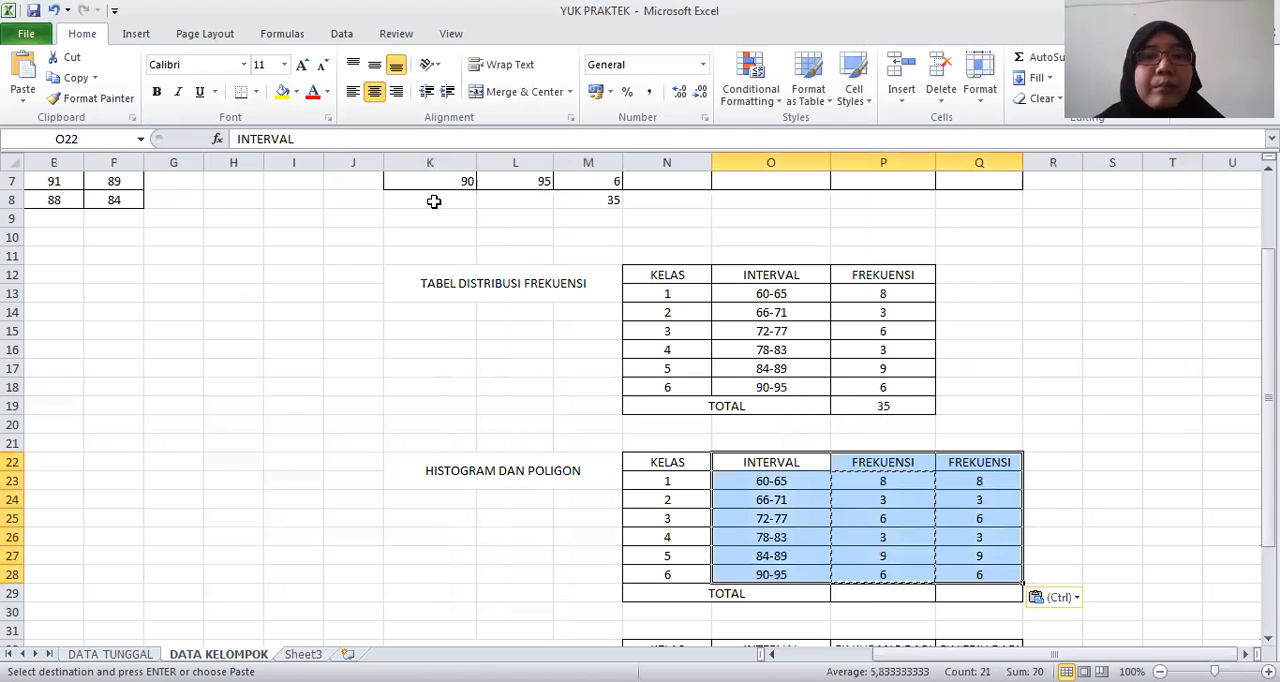
left_click(135, 40)
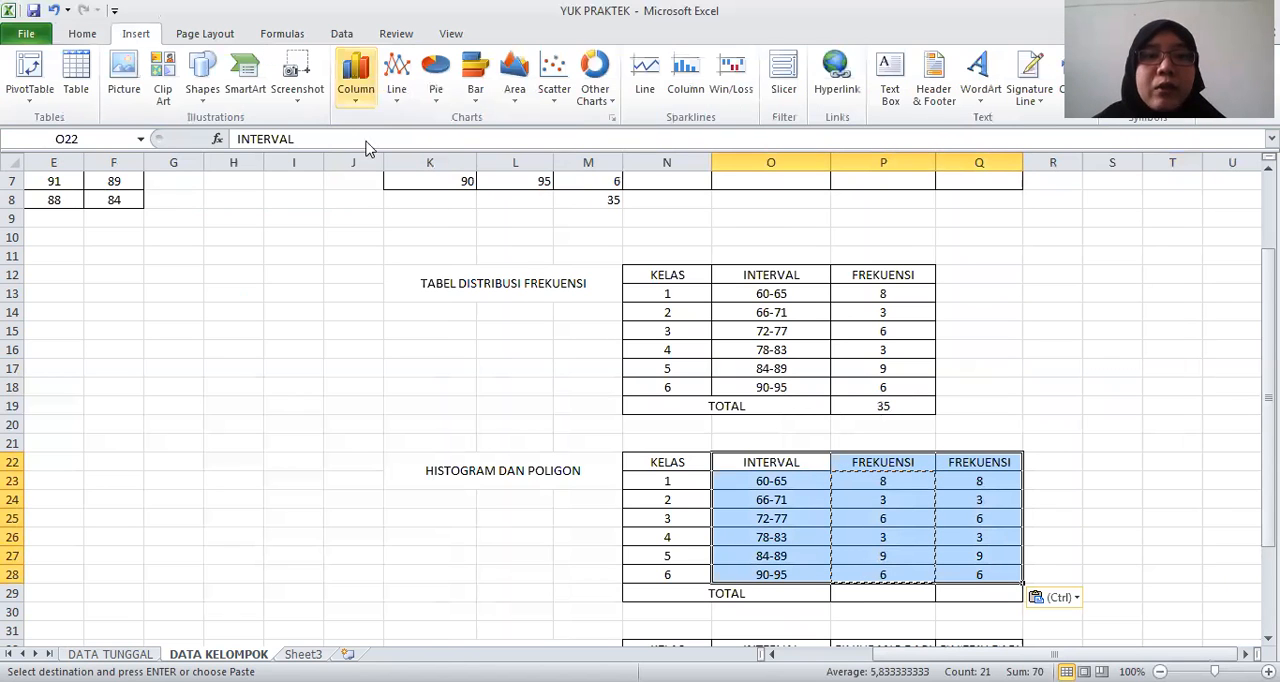
left_click(357, 92)
left_click(366, 151)
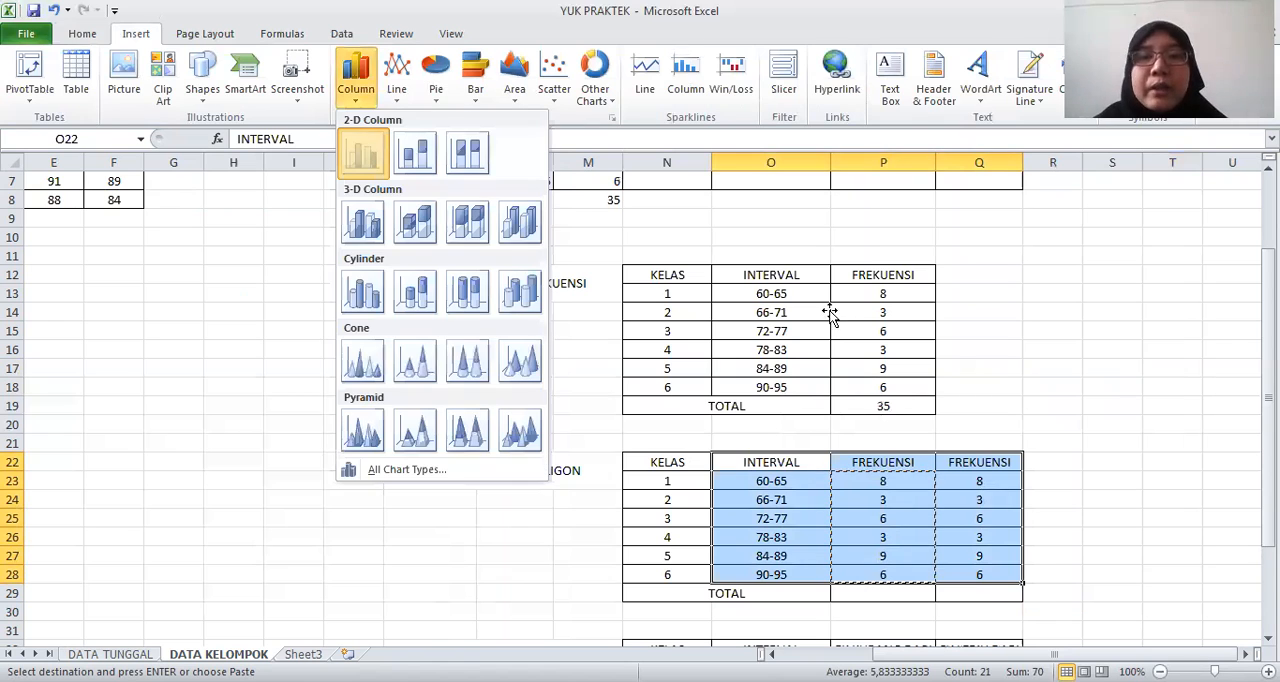
left_click_drag(453, 312, 78, 312)
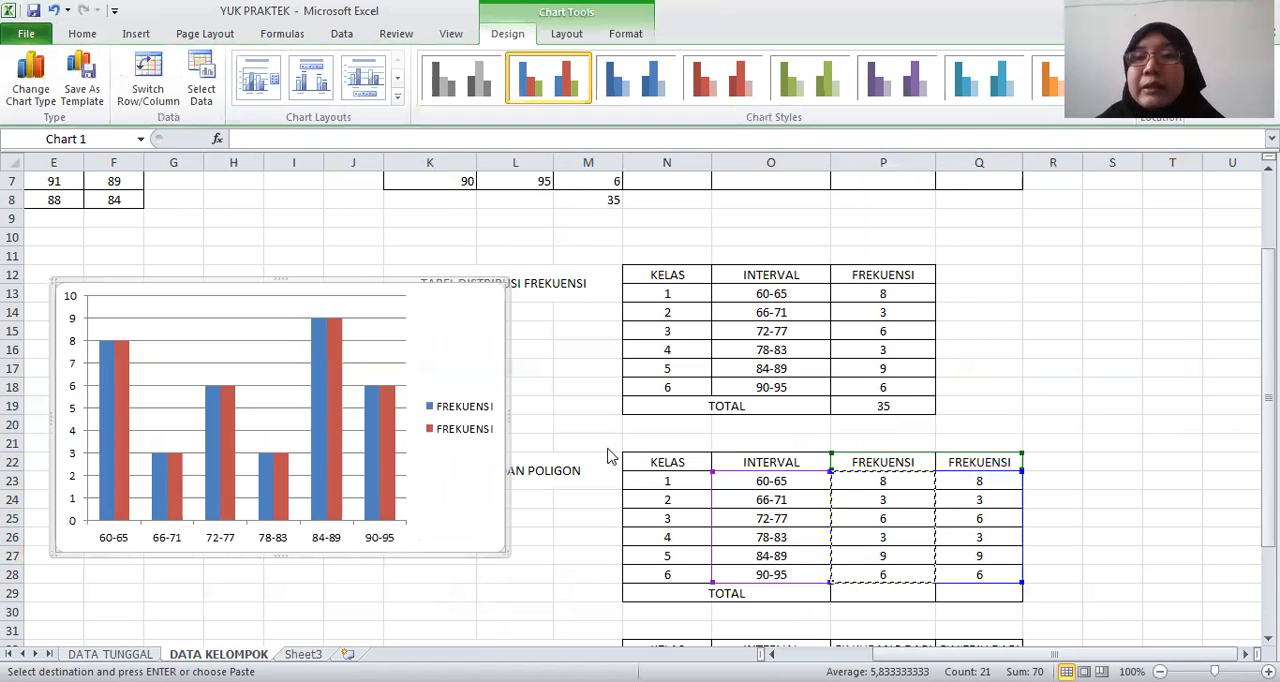
scroll(600, 450, "left", 4)
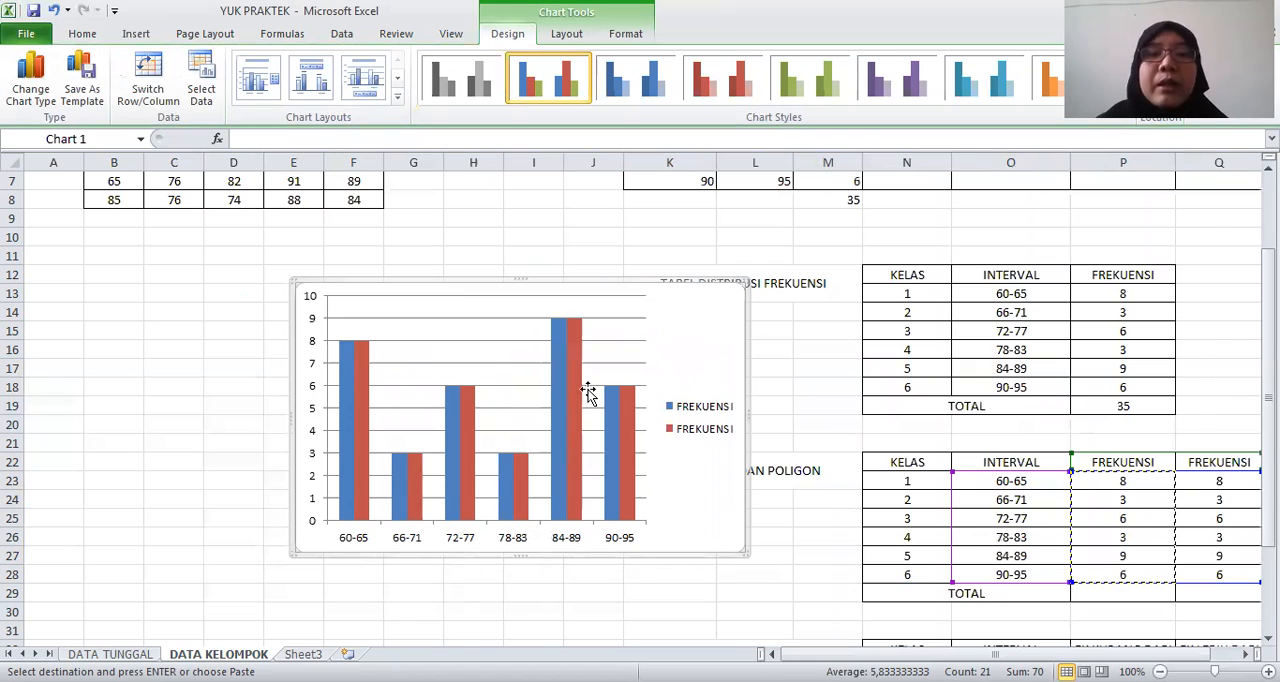
Move the chart clear of the table titles, over columns C to J, and rename its first FREKUENSI series as HISTOGRAM
left_click_drag(709, 409, 552, 410)
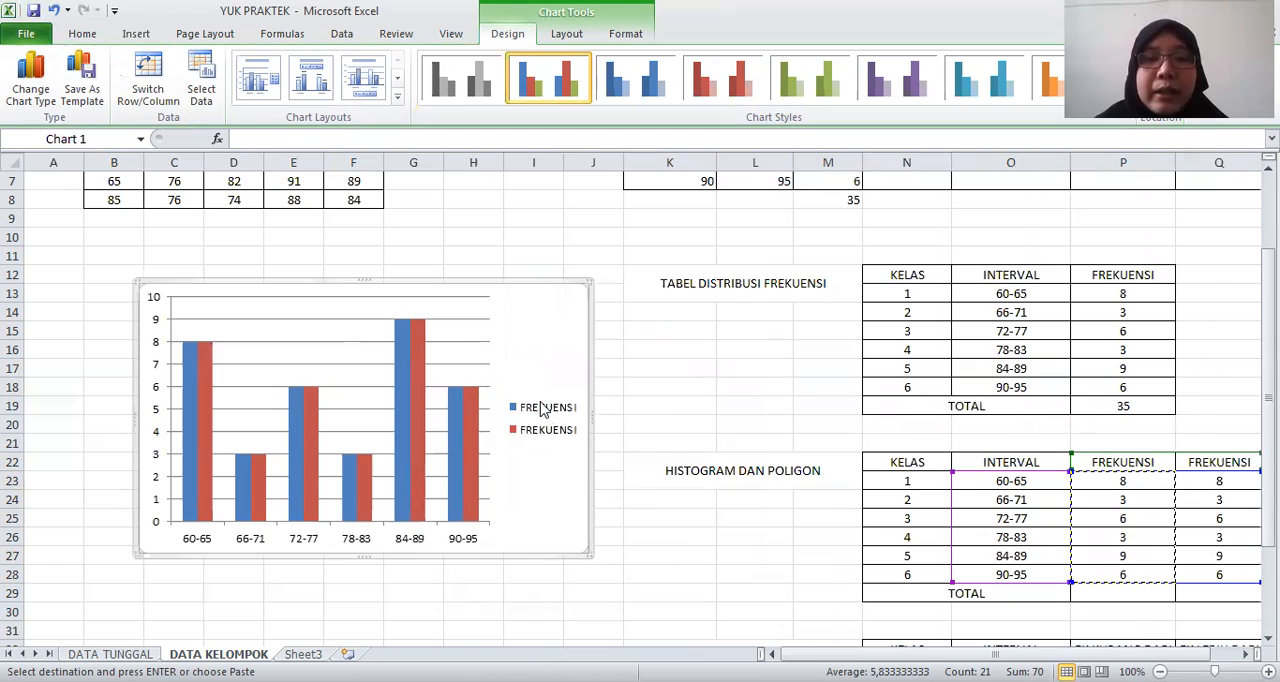
right_click(542, 331)
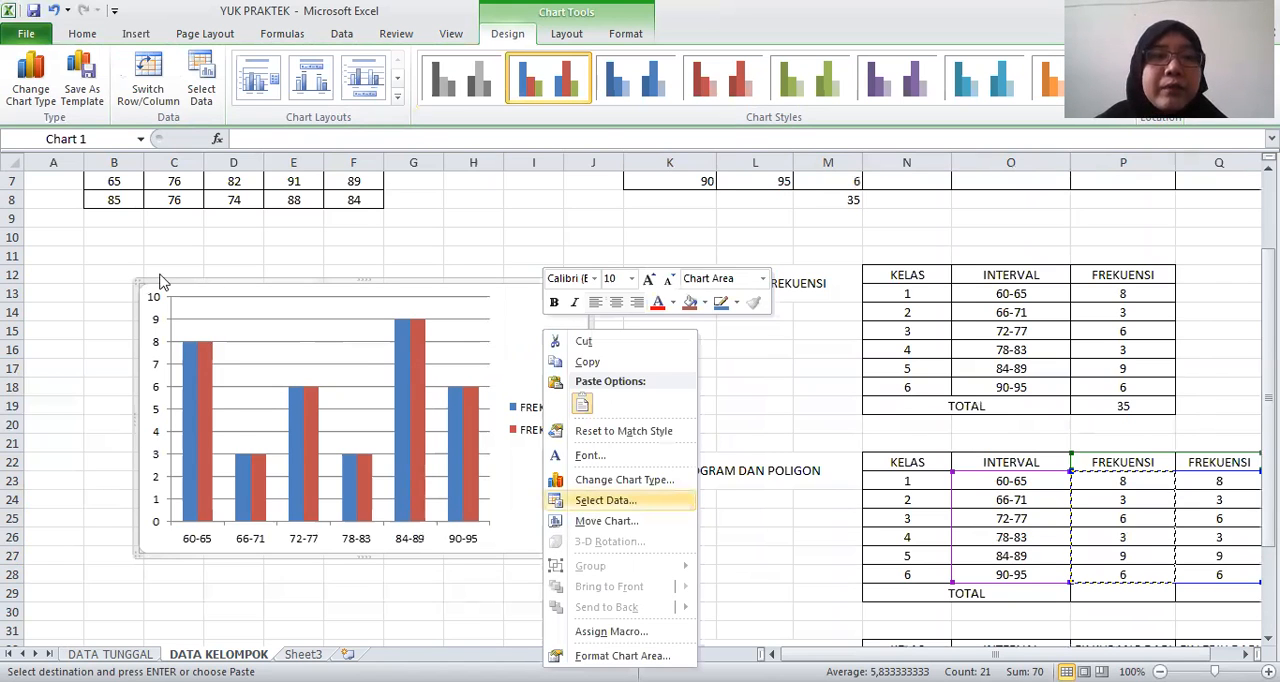
key("Return")
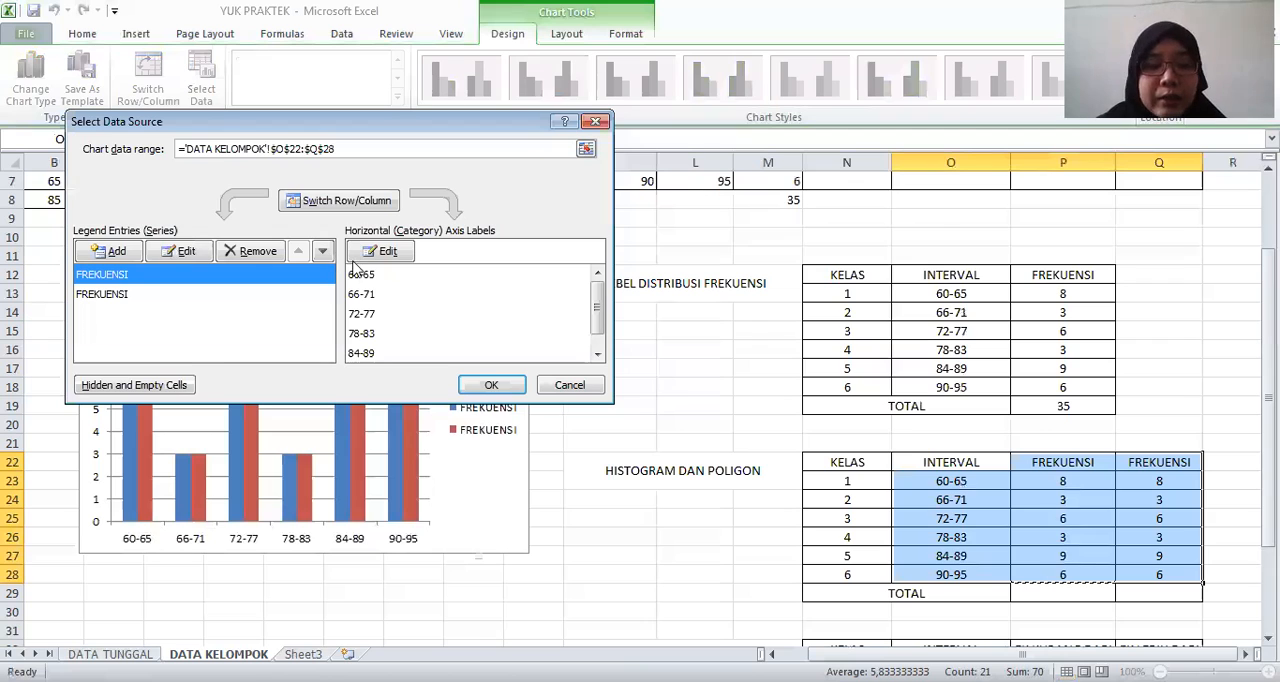
type("HIS")
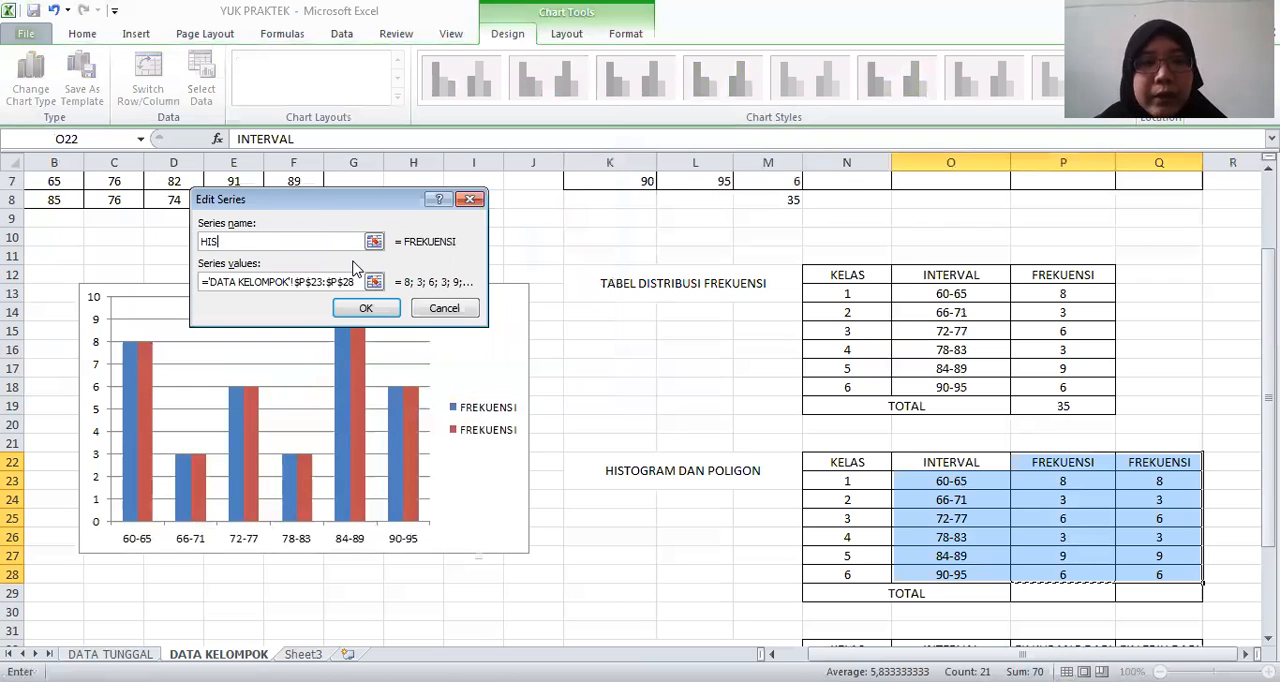
type("TOGRAM")
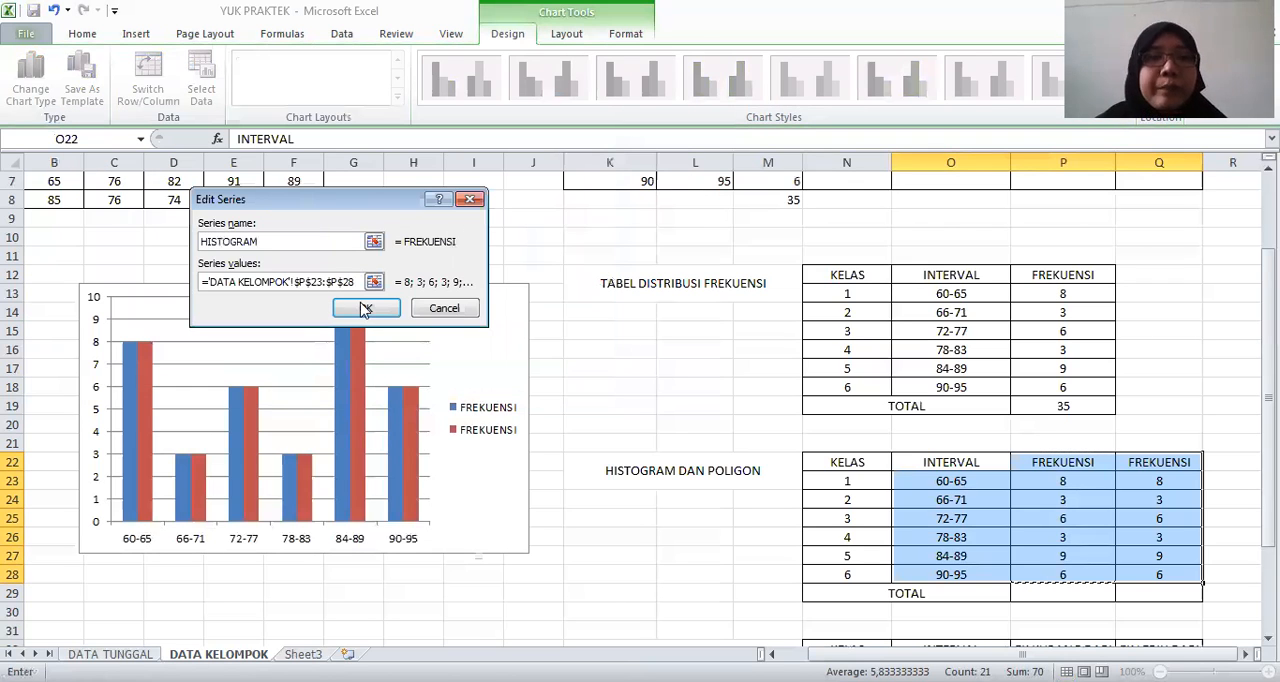
left_click(366, 309)
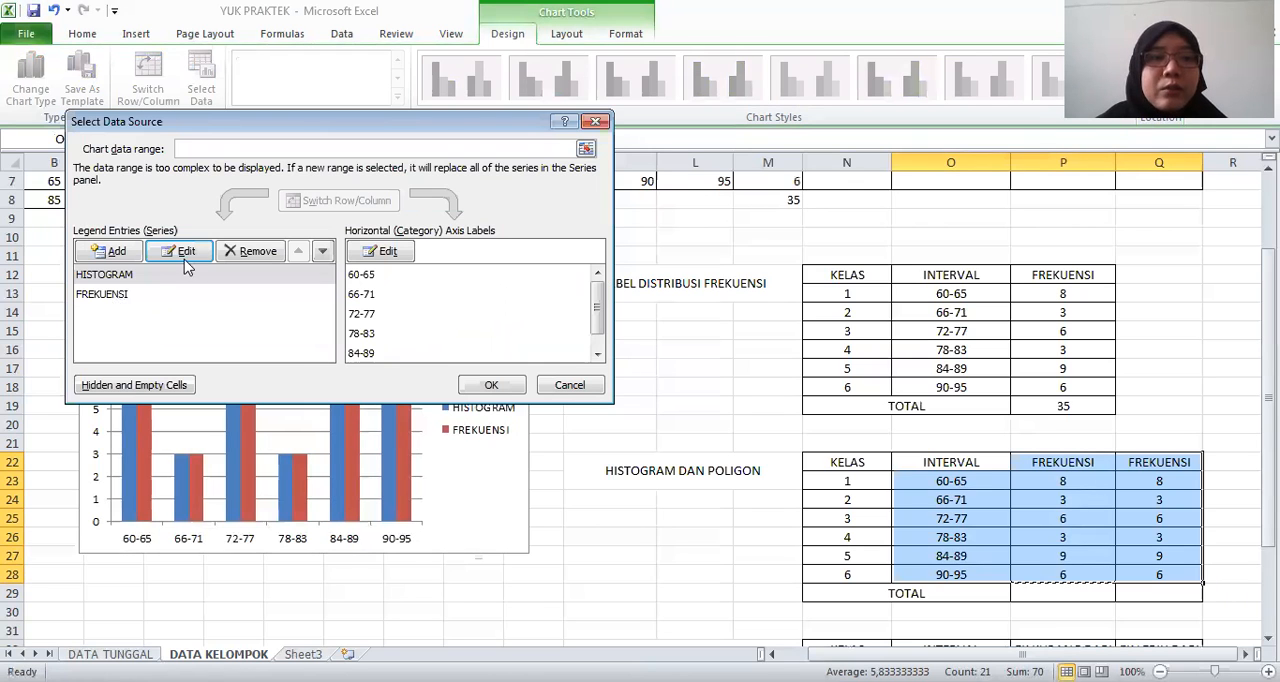
Rename the chart's second FREKUENSI series as POLIGON and apply the data source changes
left_click(184, 294)
left_click(184, 259)
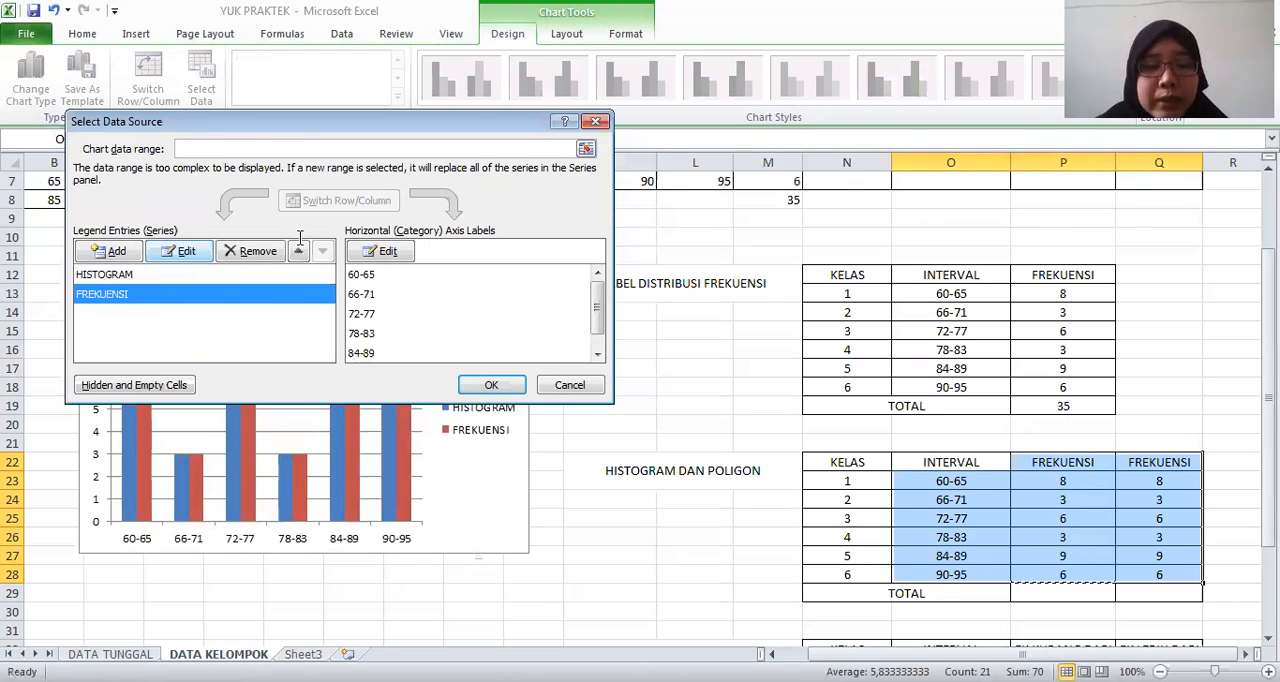
type("POLIGON")
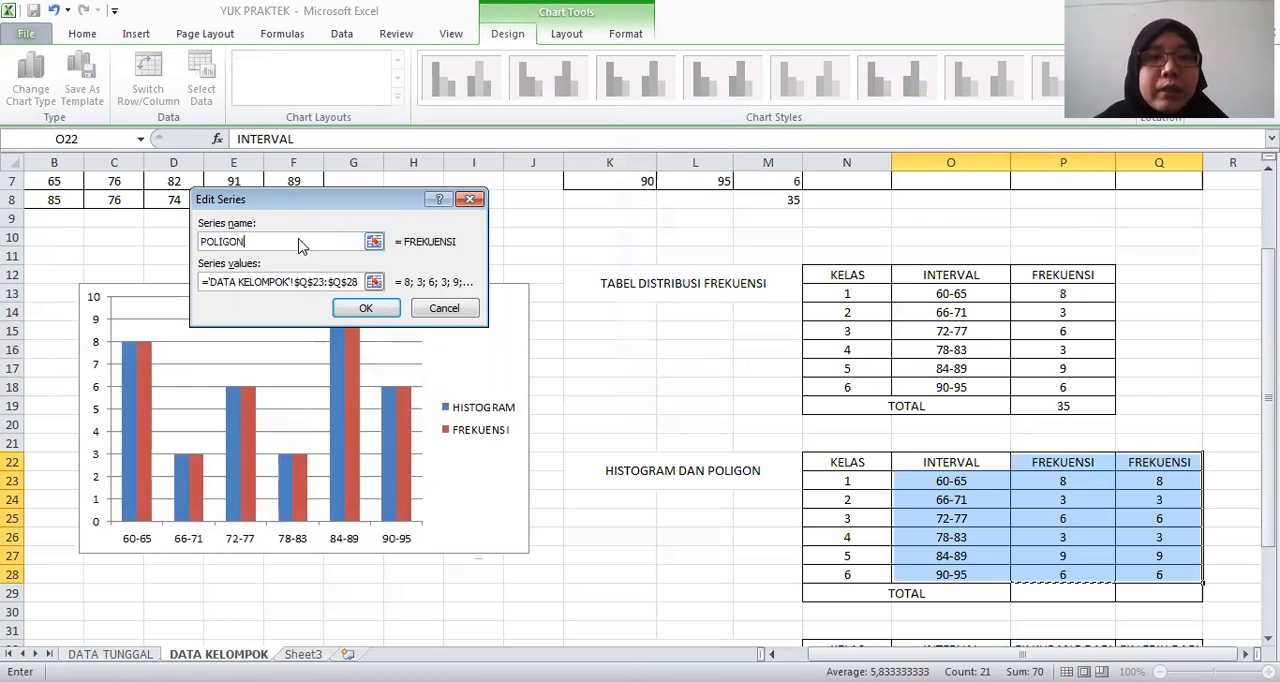
key("Return")
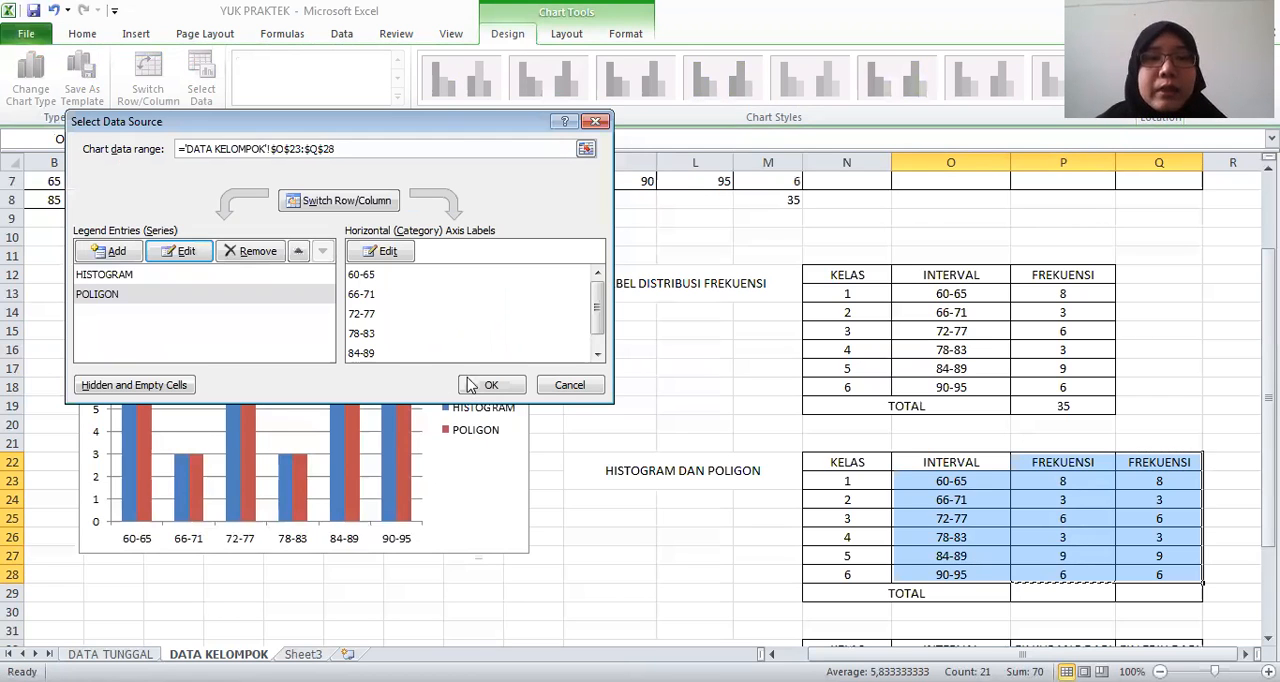
key("Return")
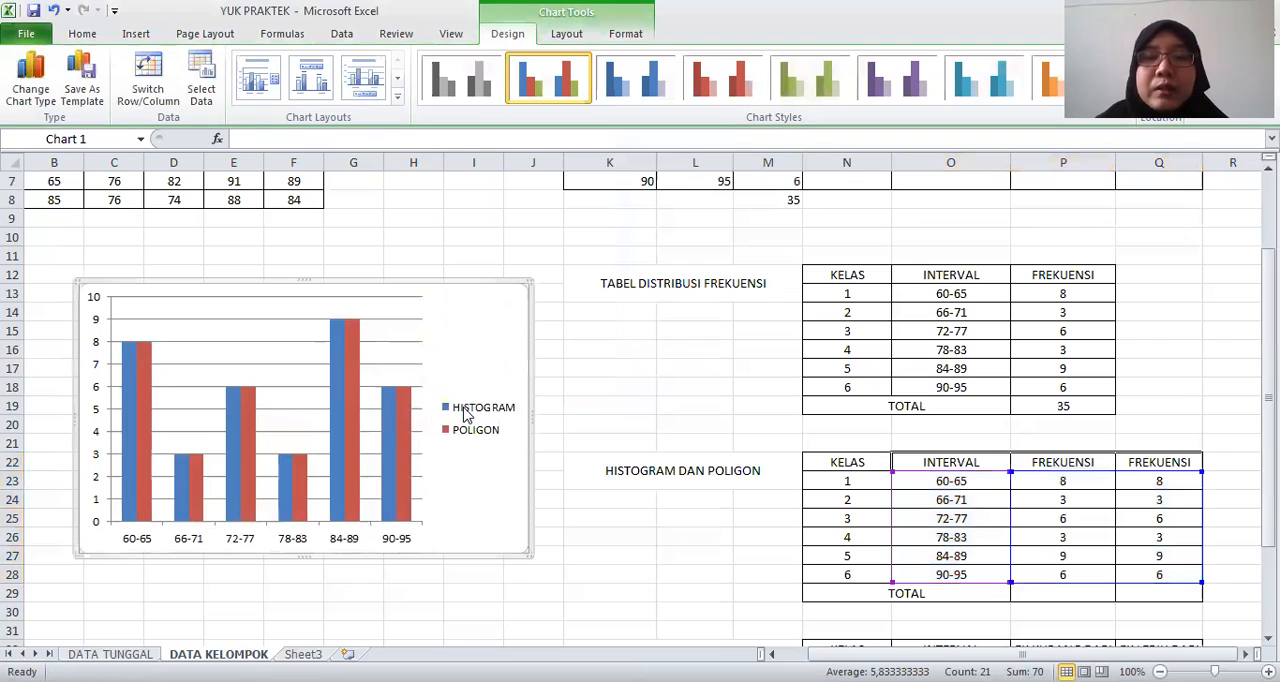
left_click(465, 414)
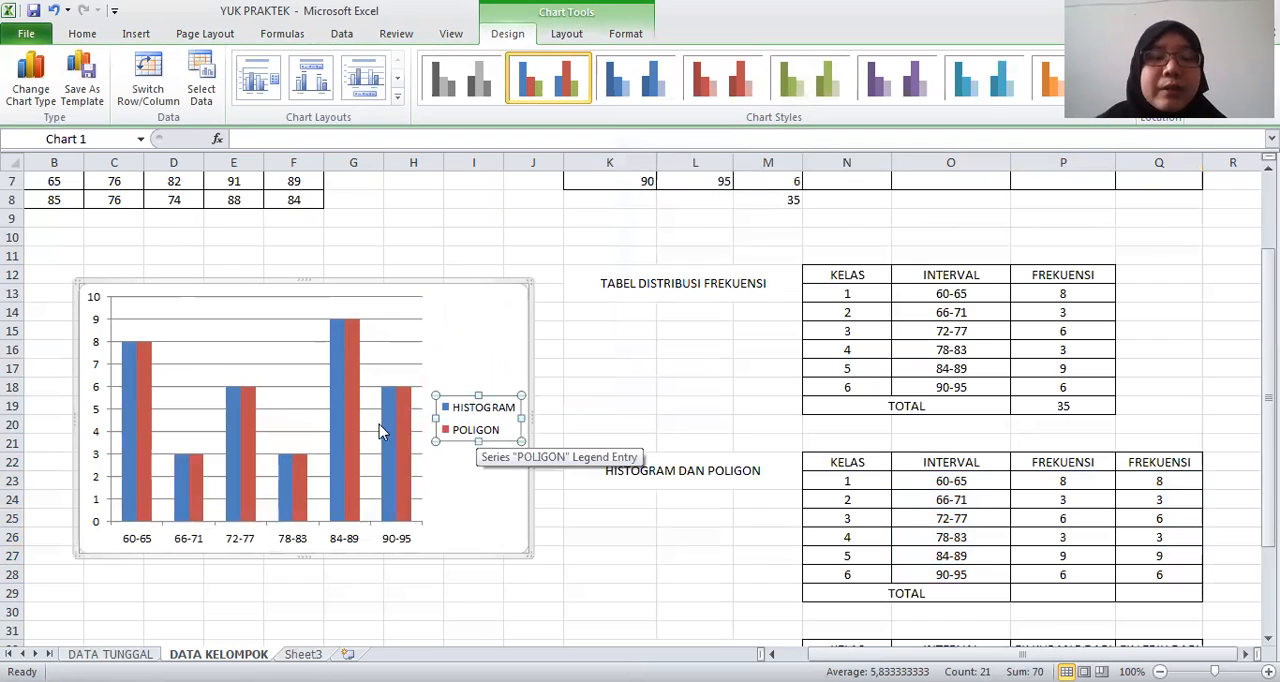
mouse_move(336, 428)
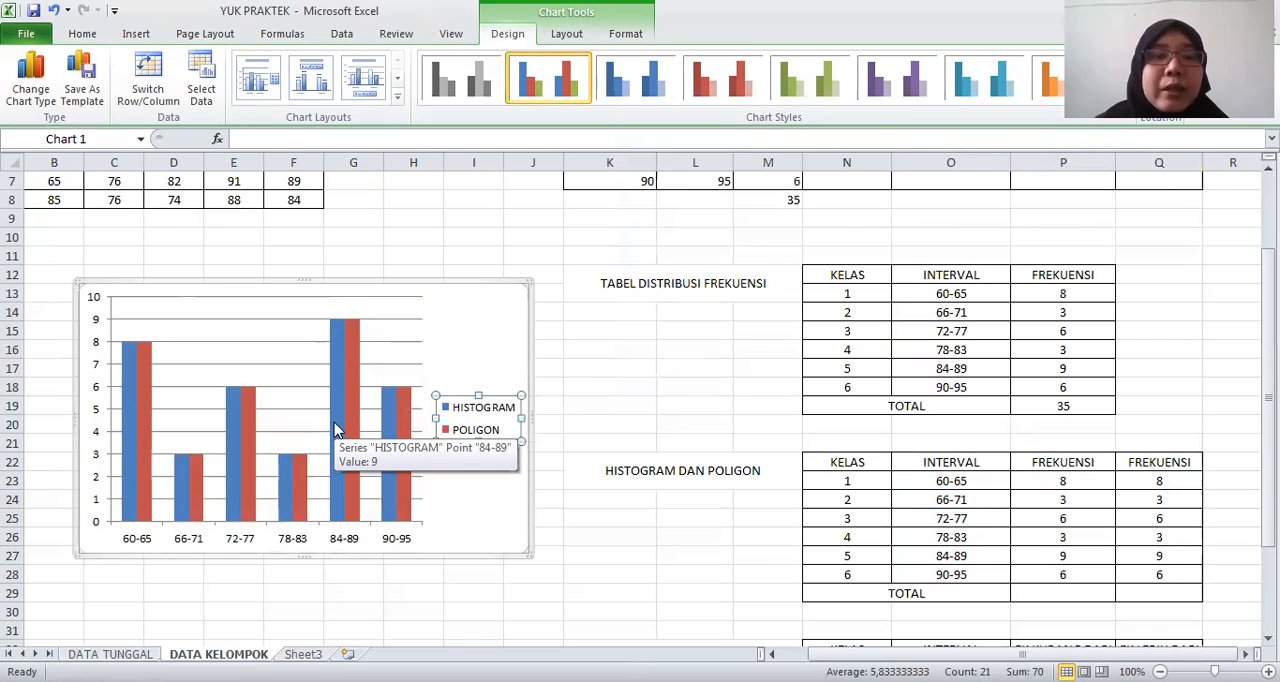
left_click(336, 428)
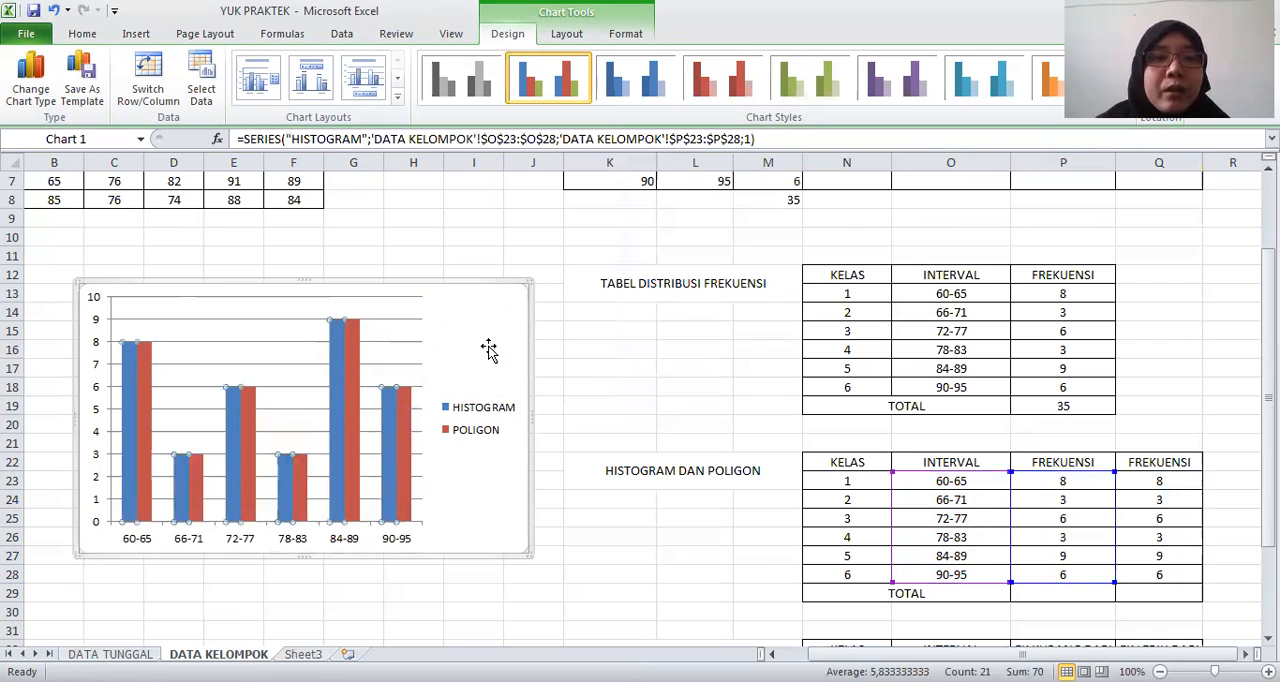
key("Escape")
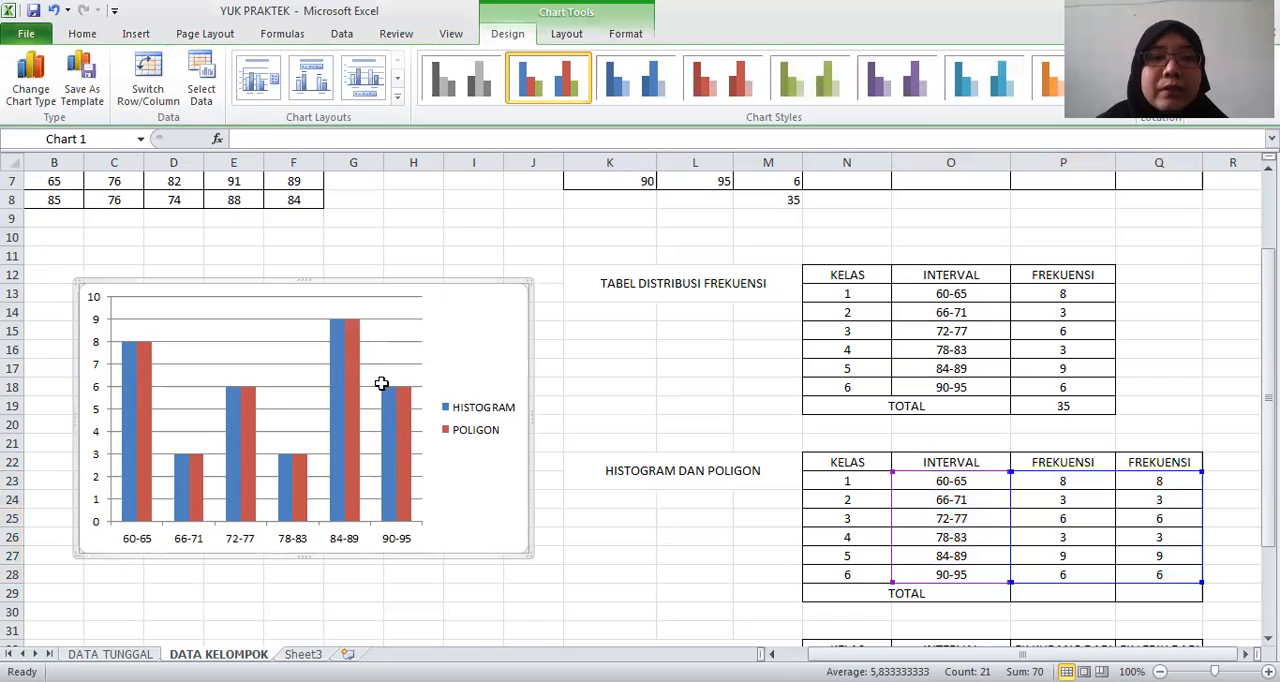
left_click(342, 336)
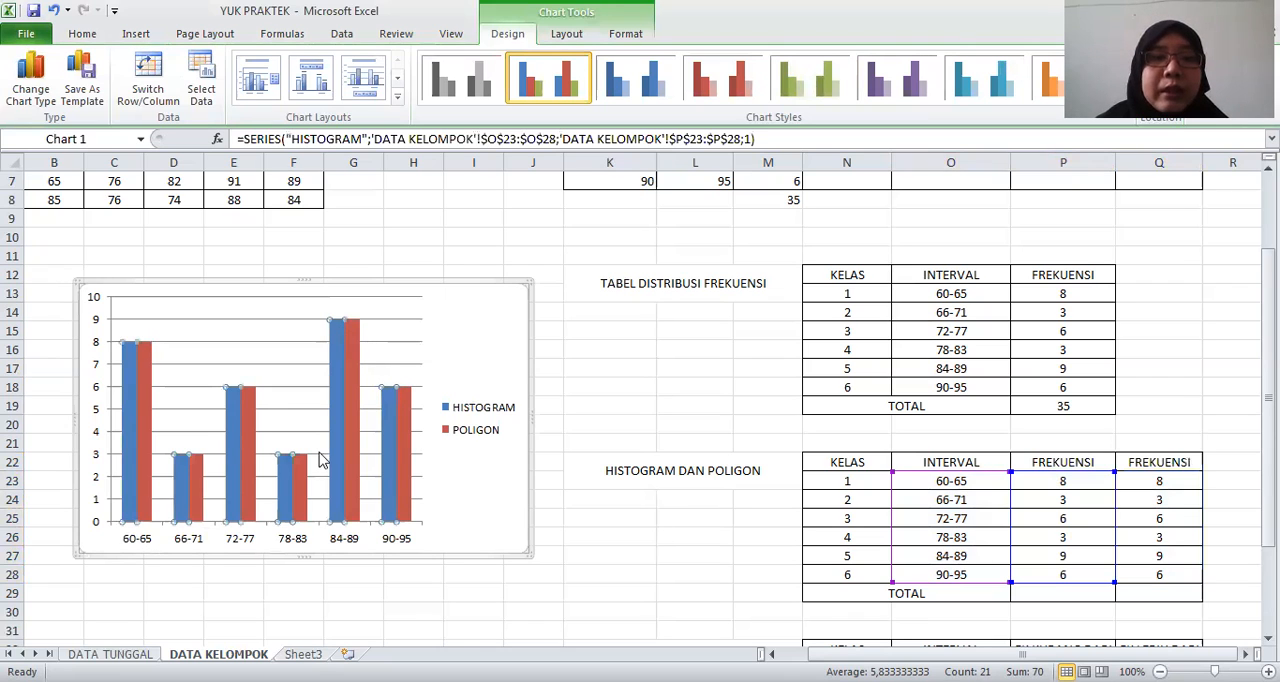
right_click(337, 383)
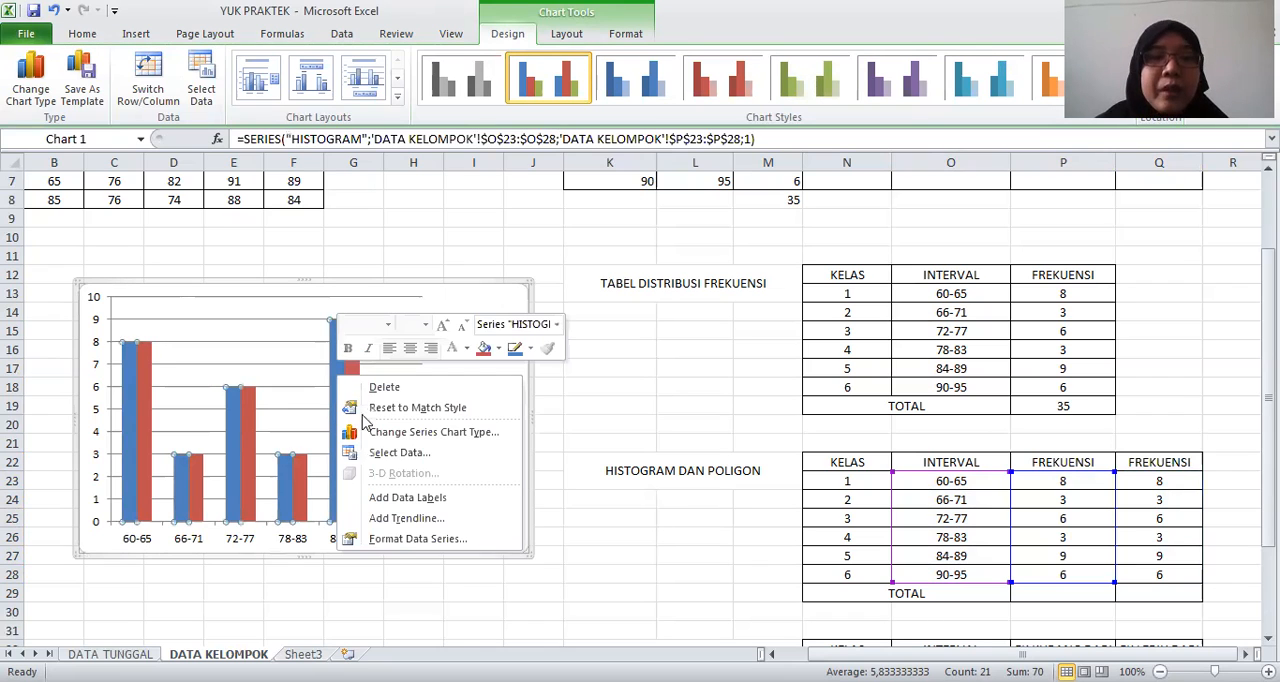
left_click(410, 539)
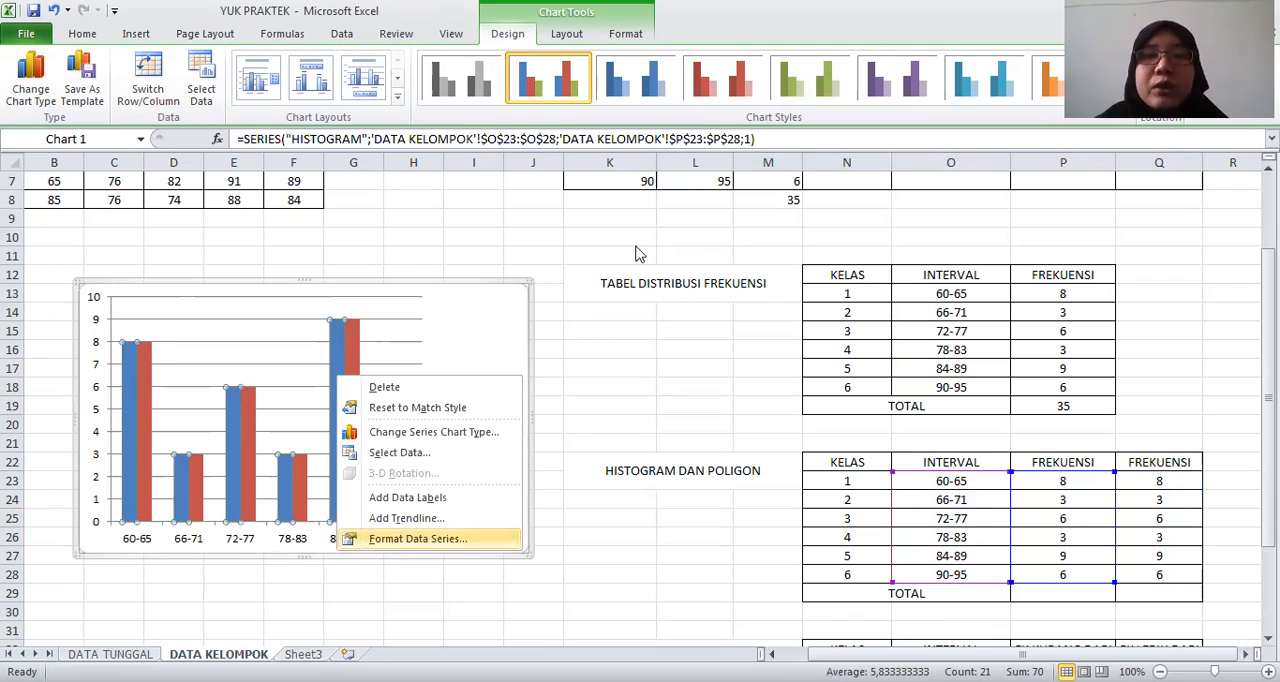
left_click(487, 163)
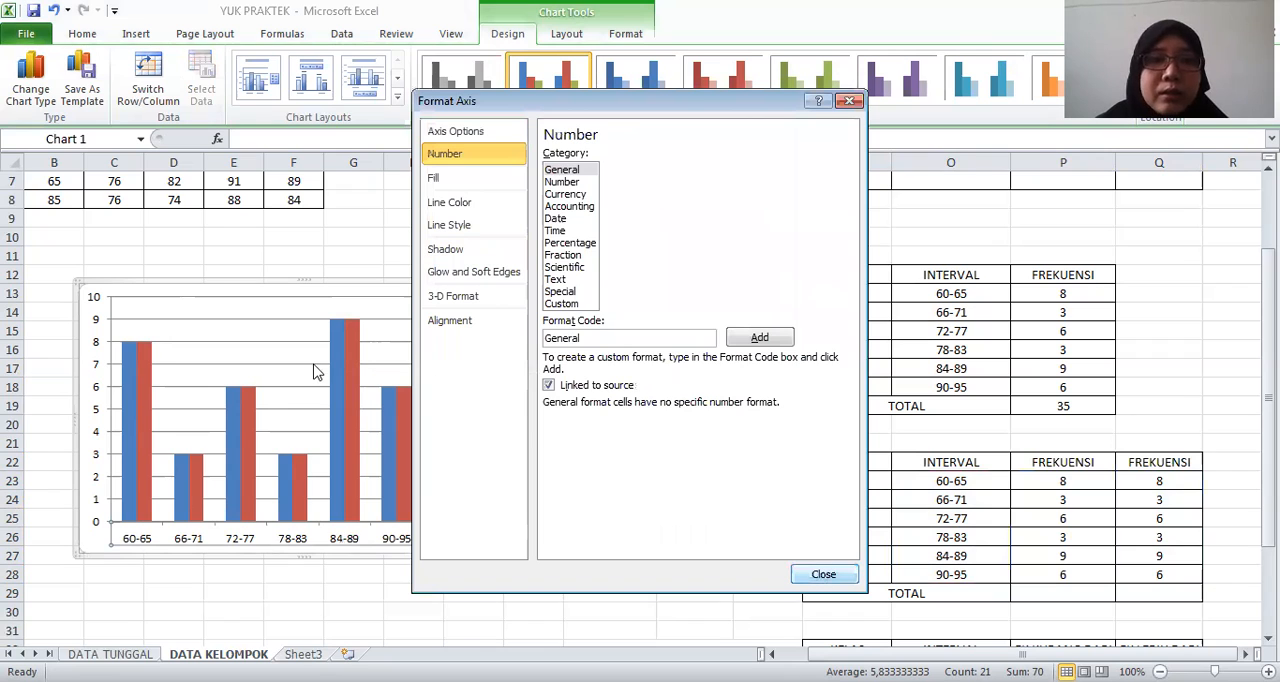
key("Escape")
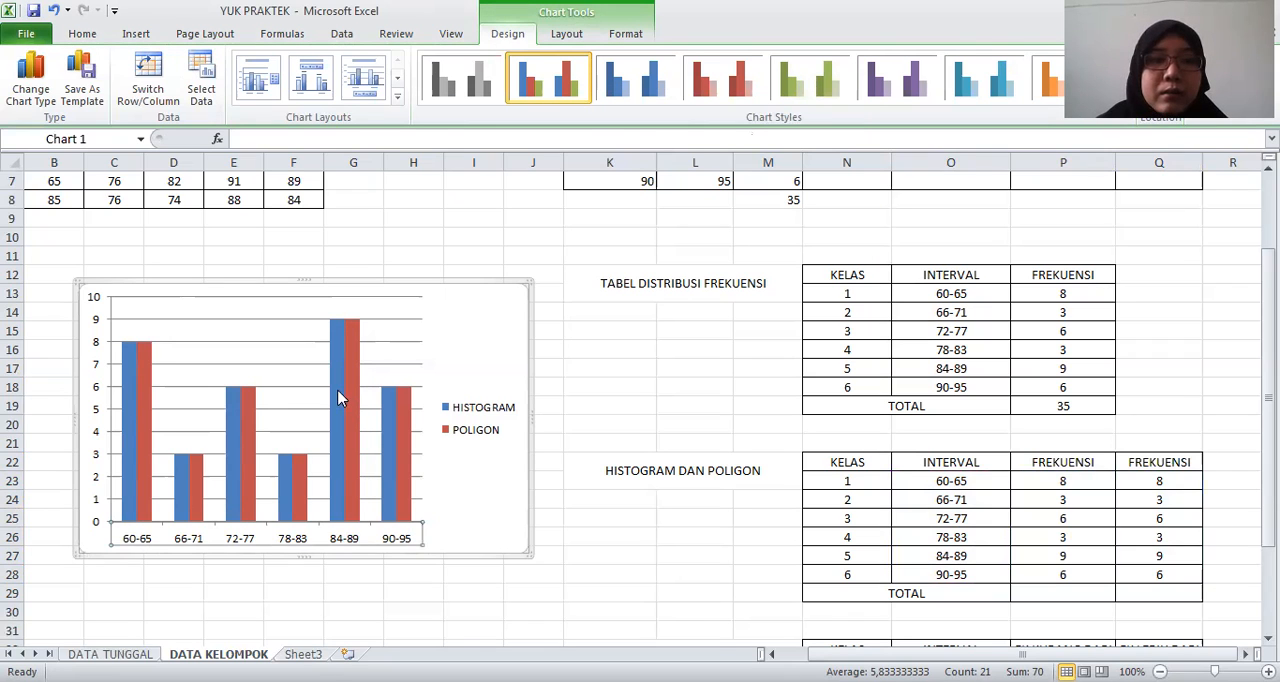
Set the gap width of the HISTOGRAM series to 0 % so the columns have no gap
left_click(338, 398)
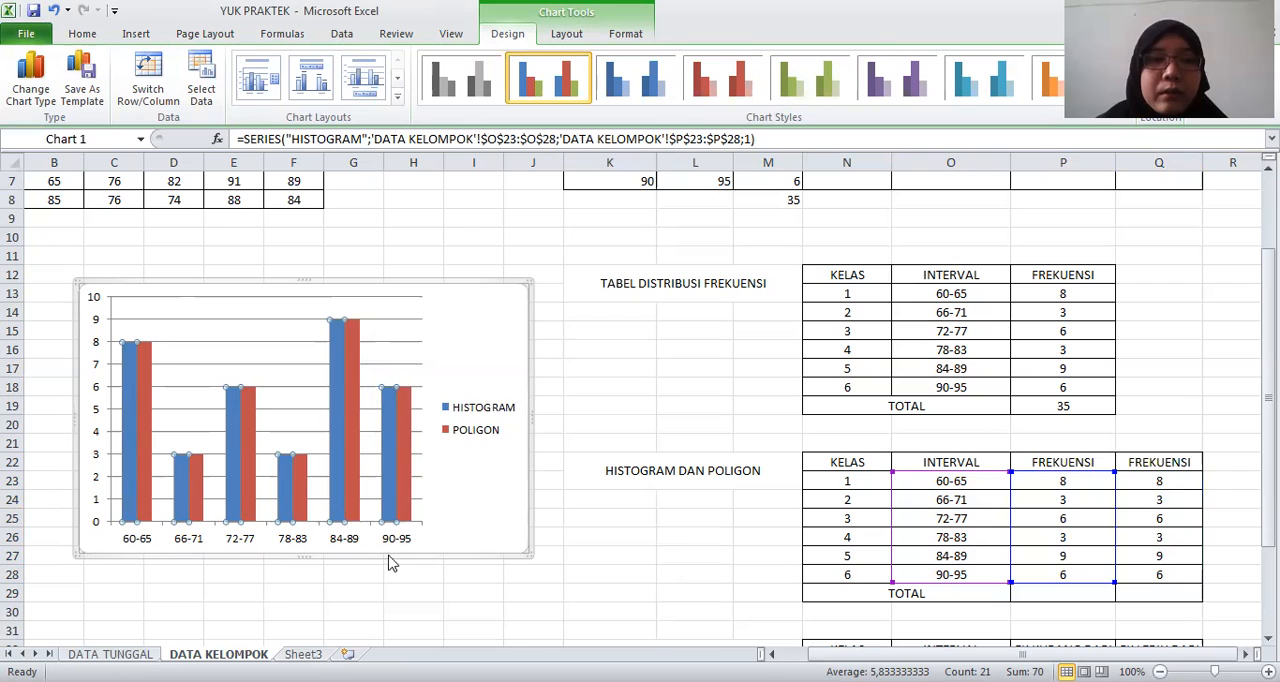
right_click(338, 390)
left_click(391, 563)
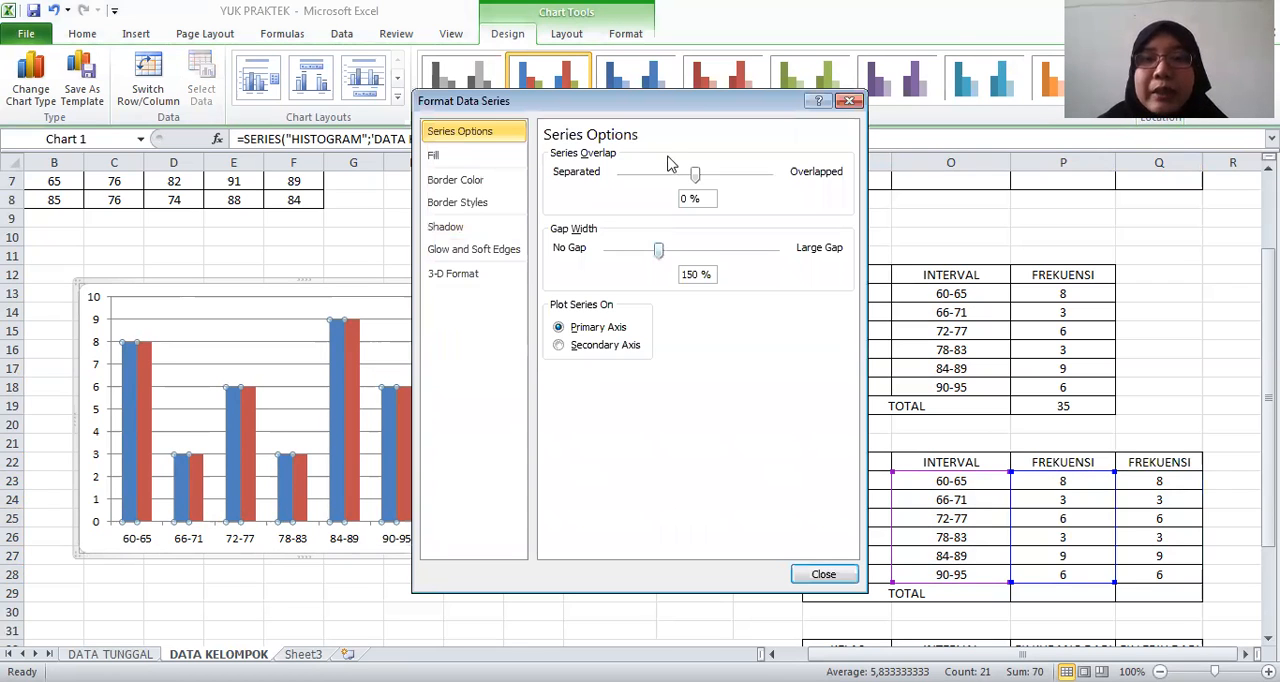
left_click_drag(660, 255, 570, 245)
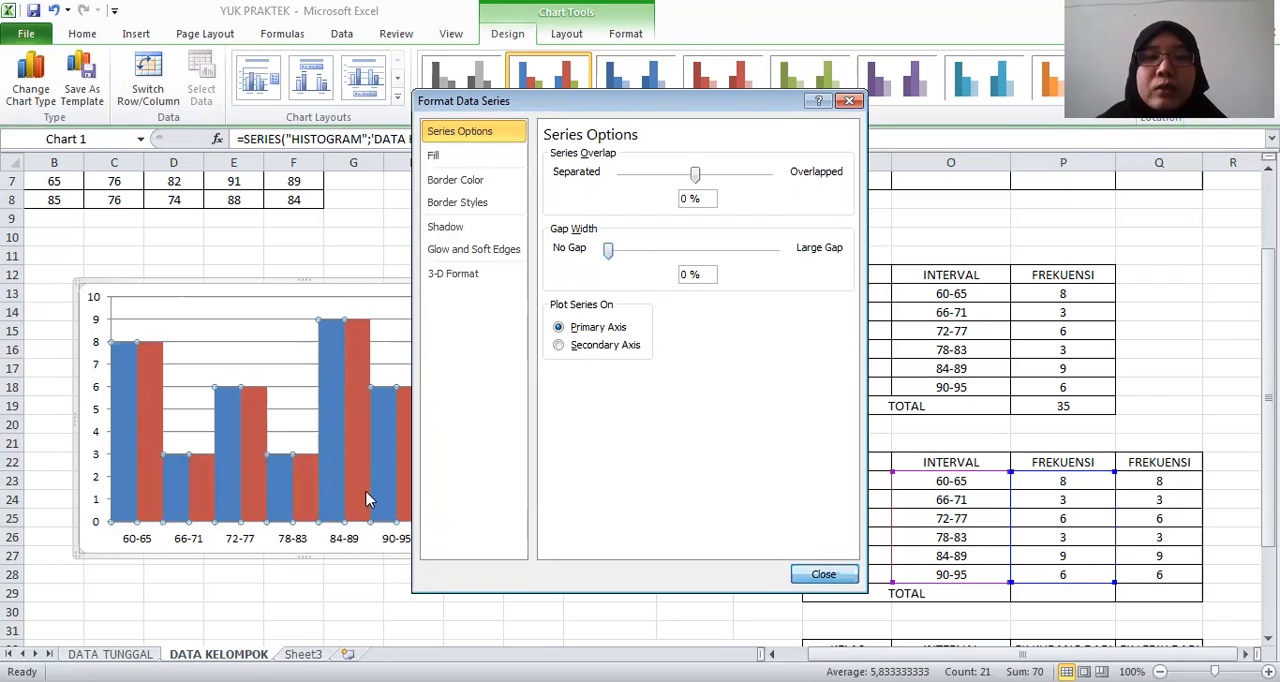
key("Escape")
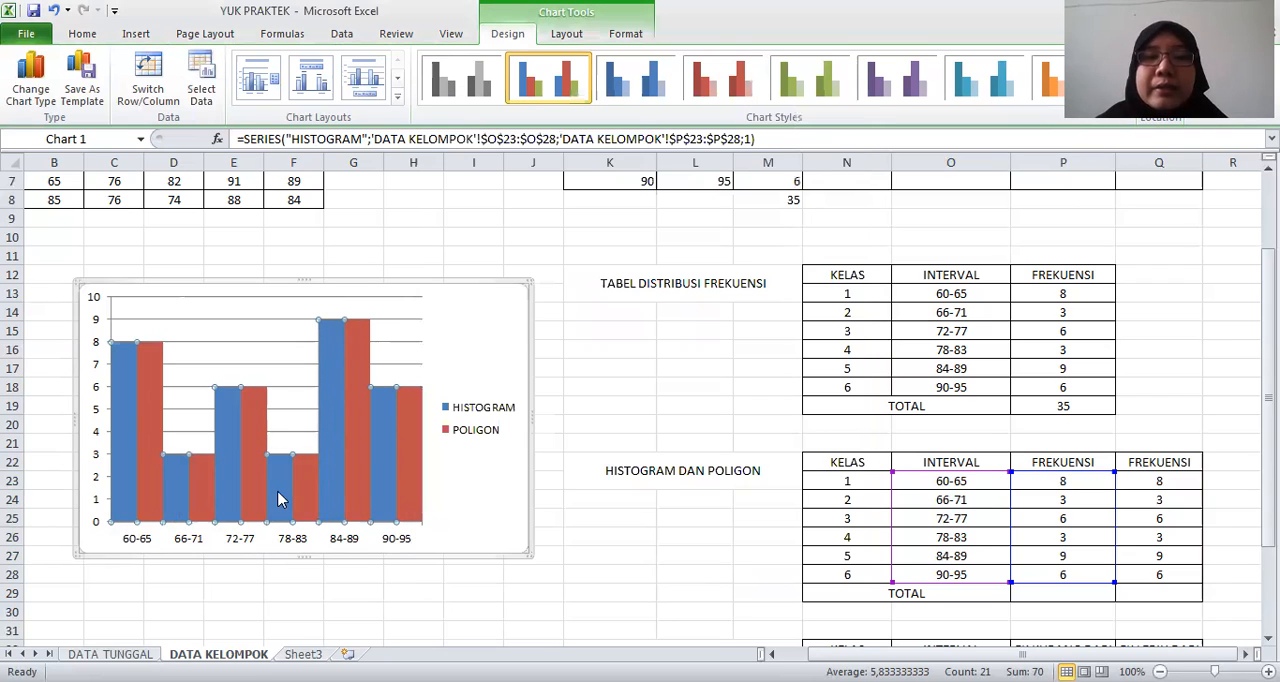
Change the chart type of the POLIGON series only to Line with Markers
left_click(412, 443)
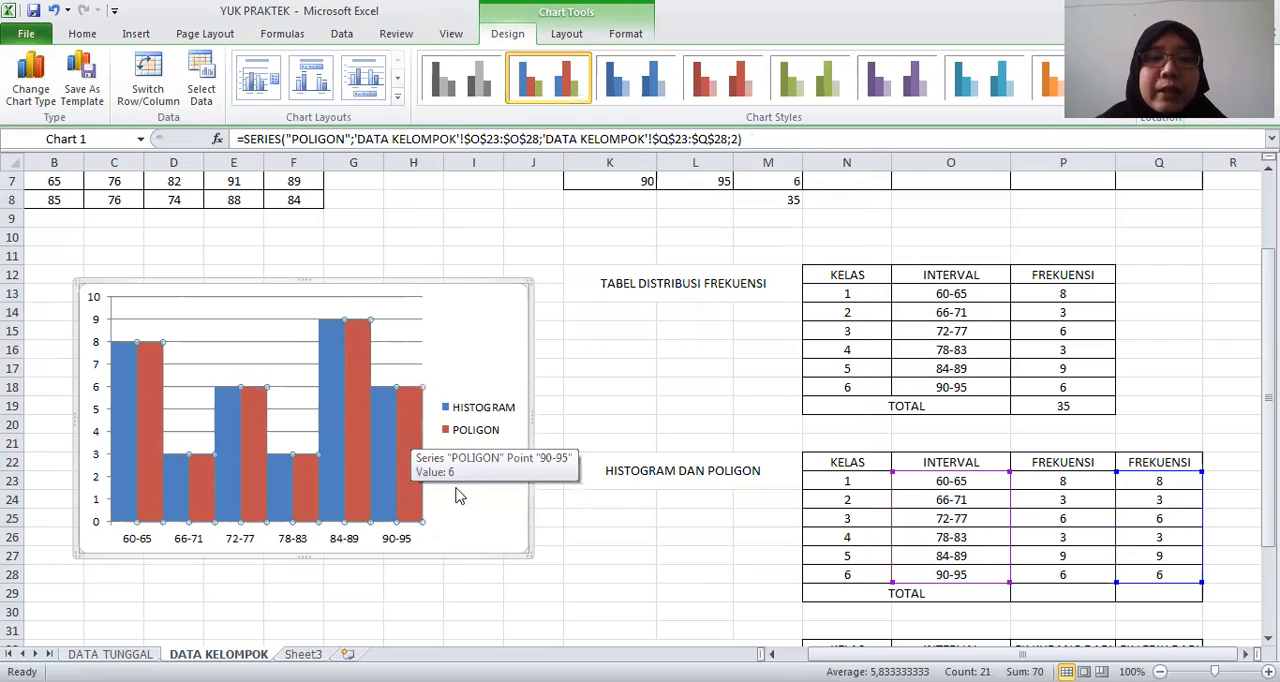
right_click(414, 434)
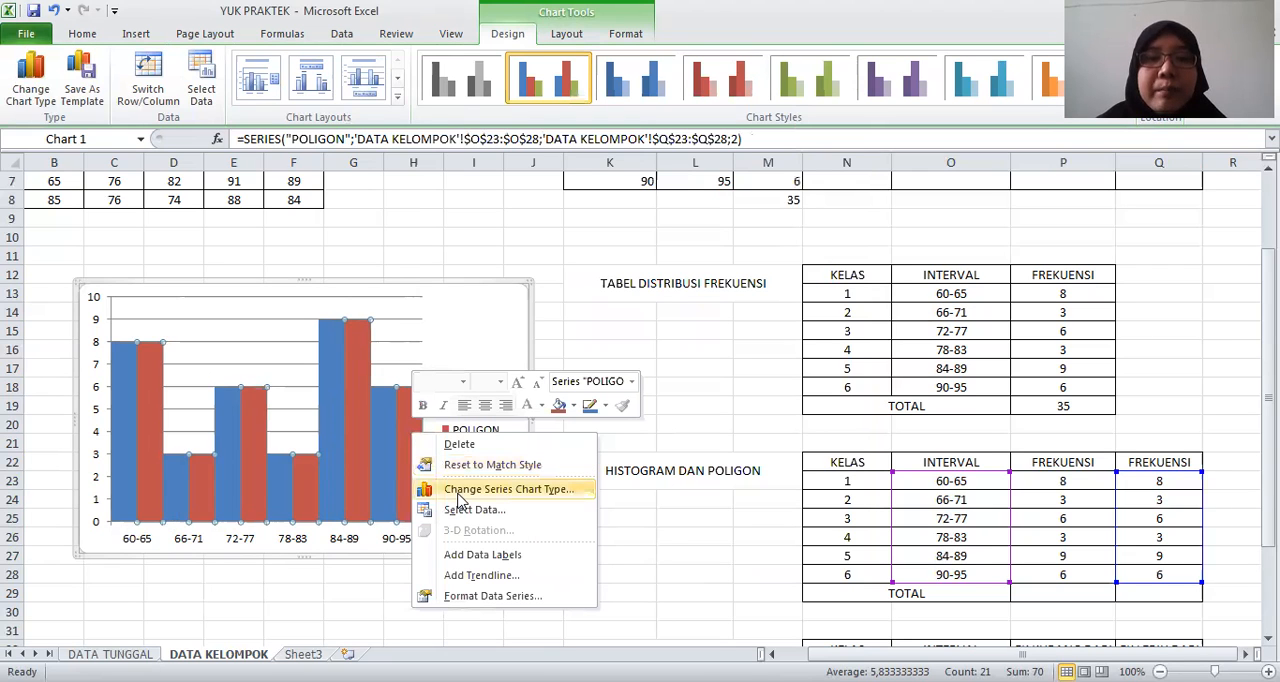
left_click(462, 490)
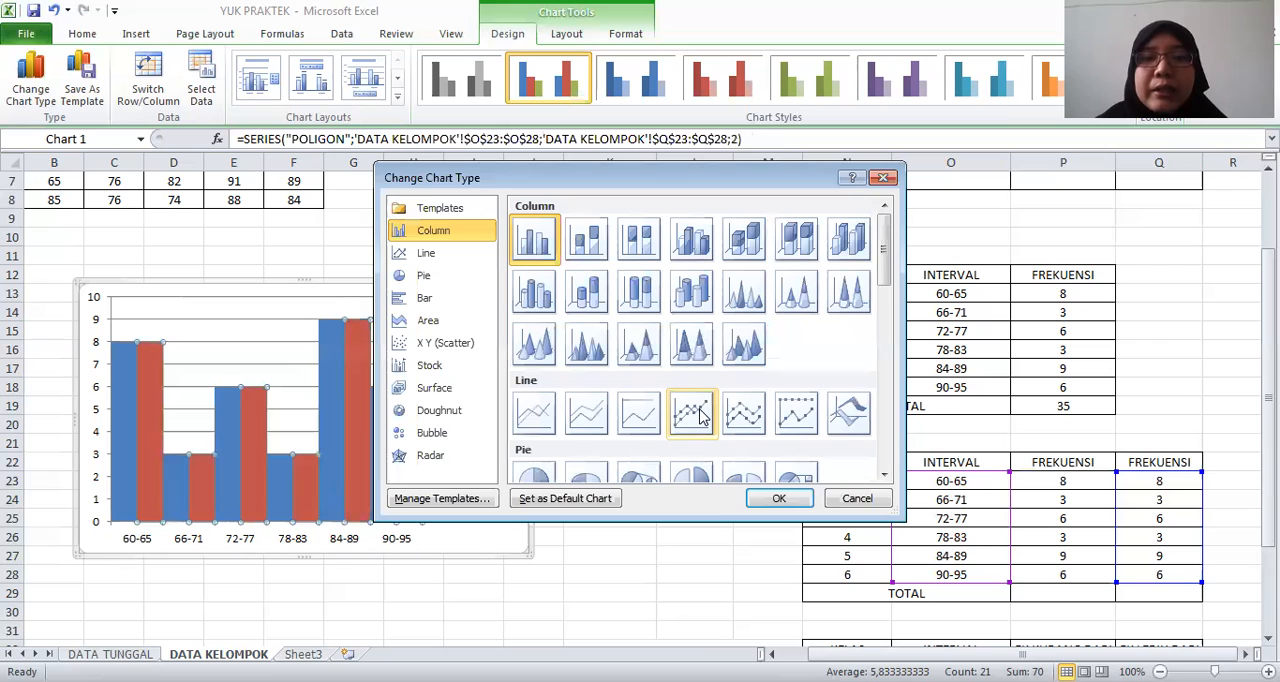
left_click(700, 415)
left_click(776, 500)
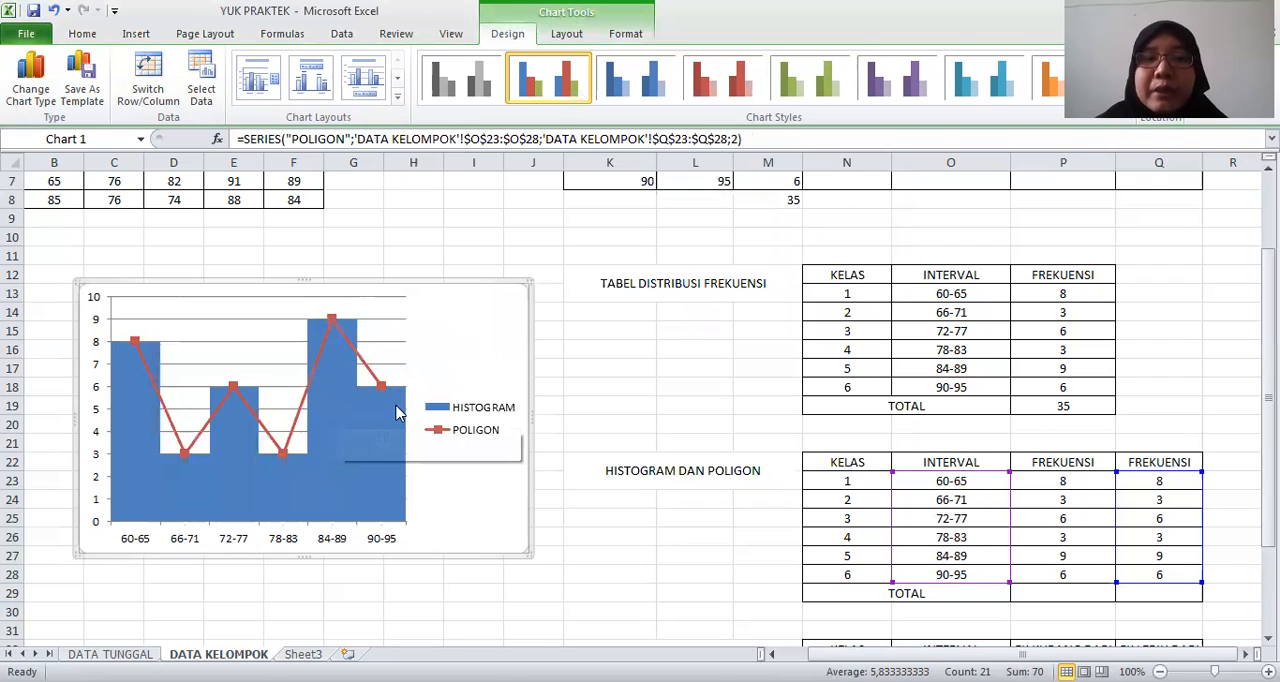
Give the HISTOGRAM columns a solid white border line and deselect the chart
mouse_move(360, 362)
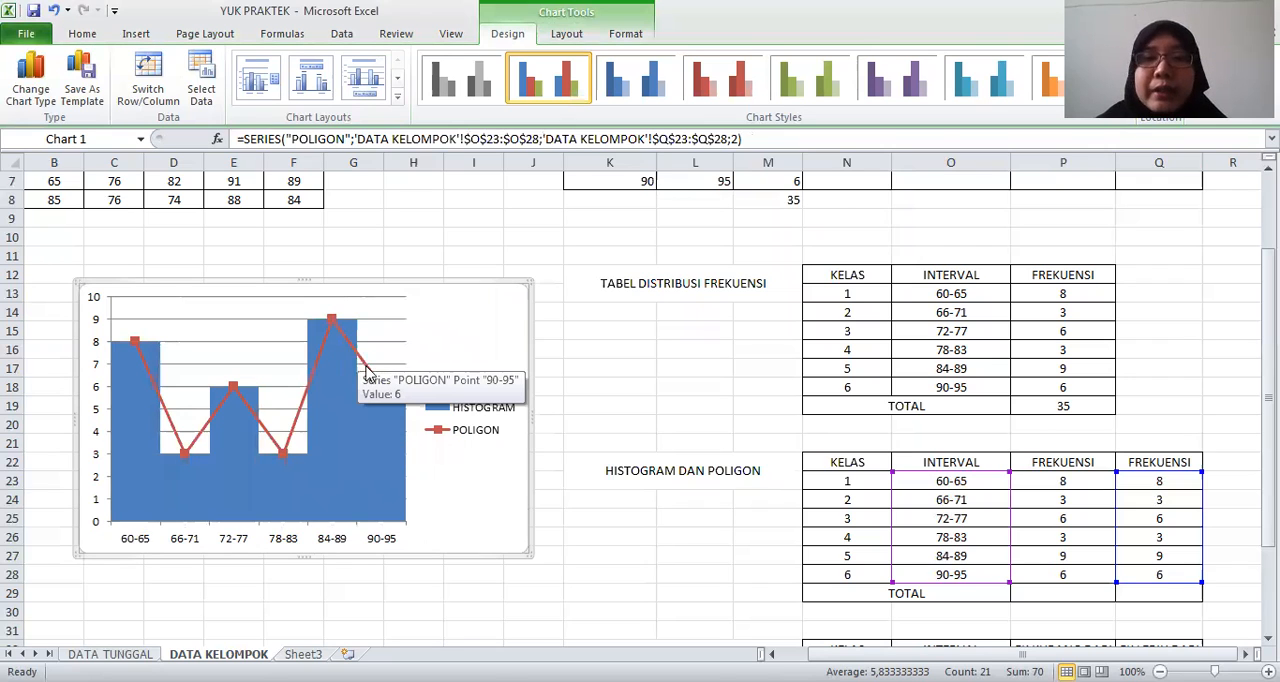
left_click(334, 429)
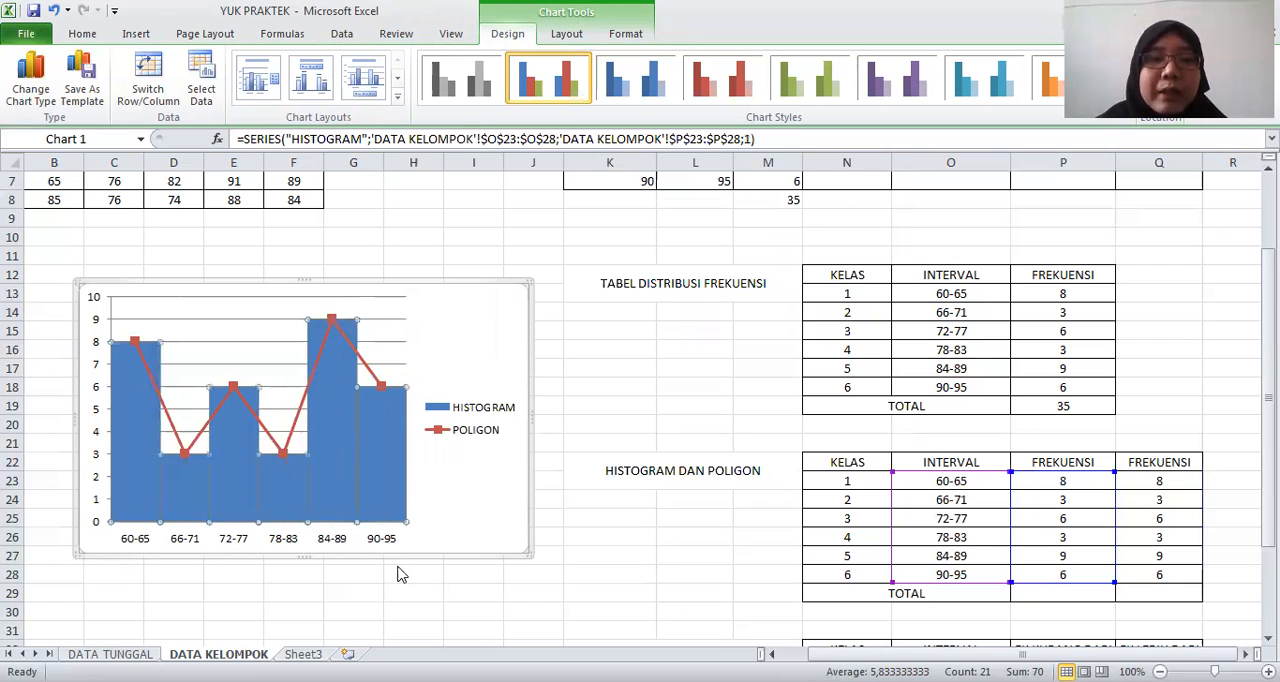
right_click(338, 428)
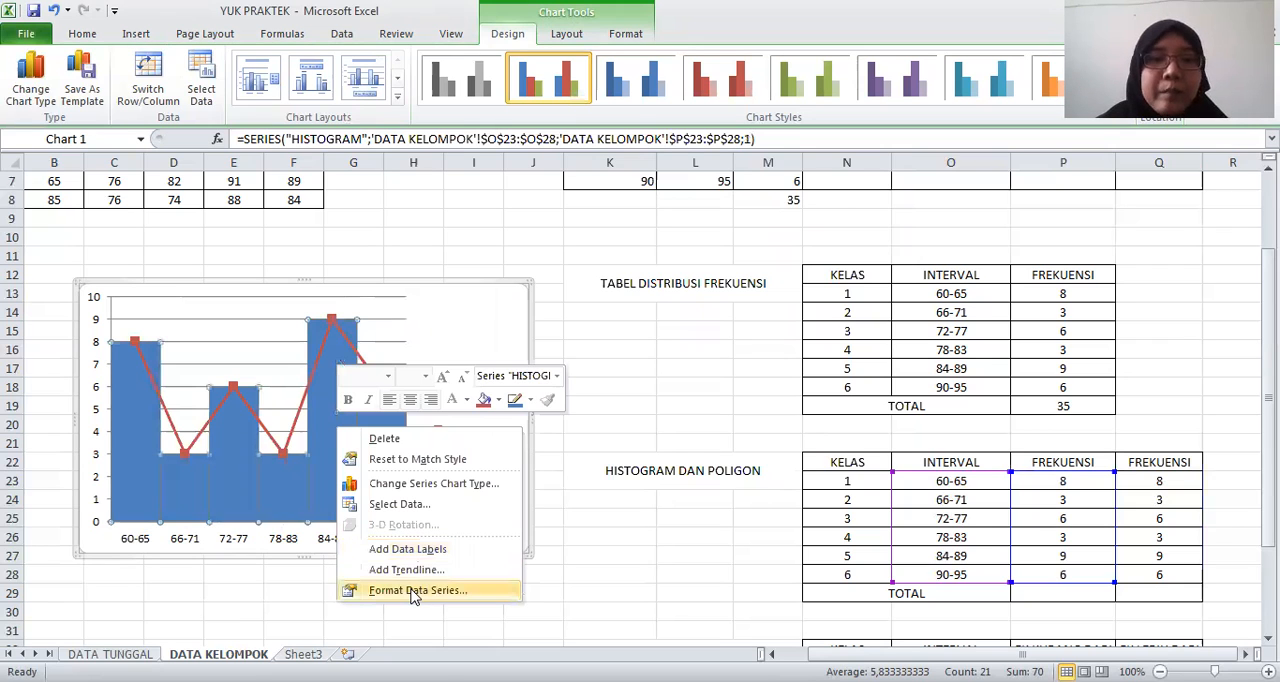
left_click(410, 590)
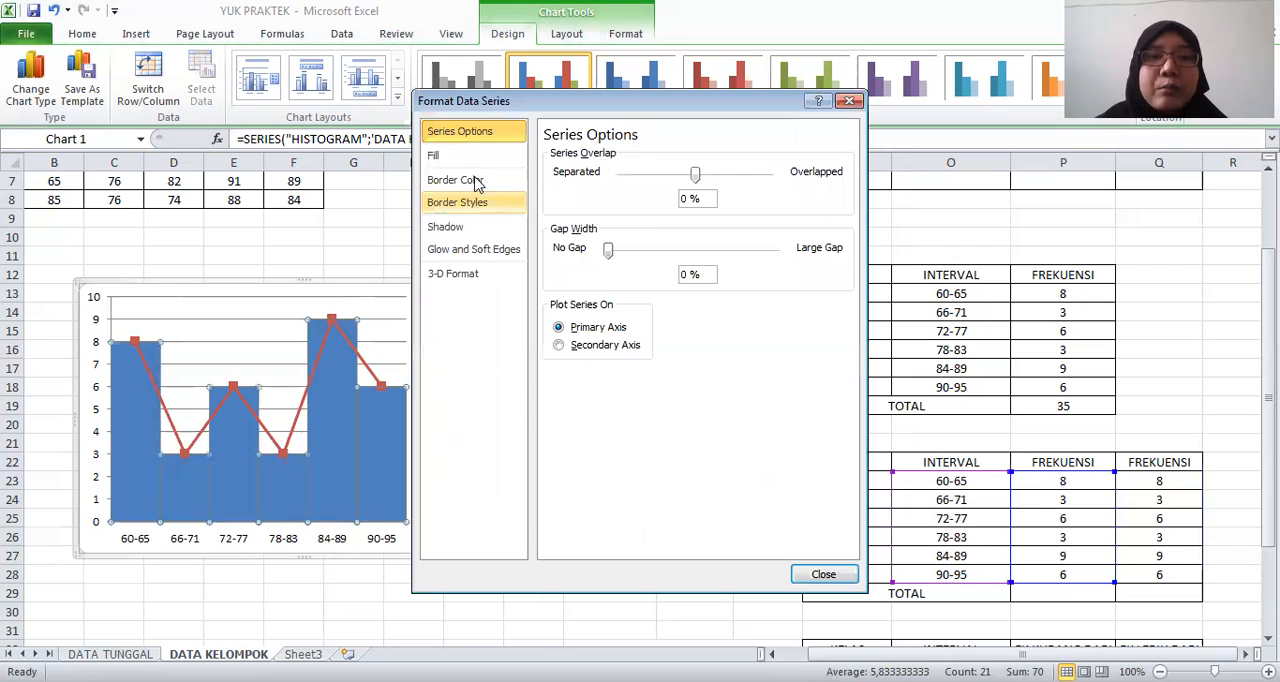
left_click(477, 181)
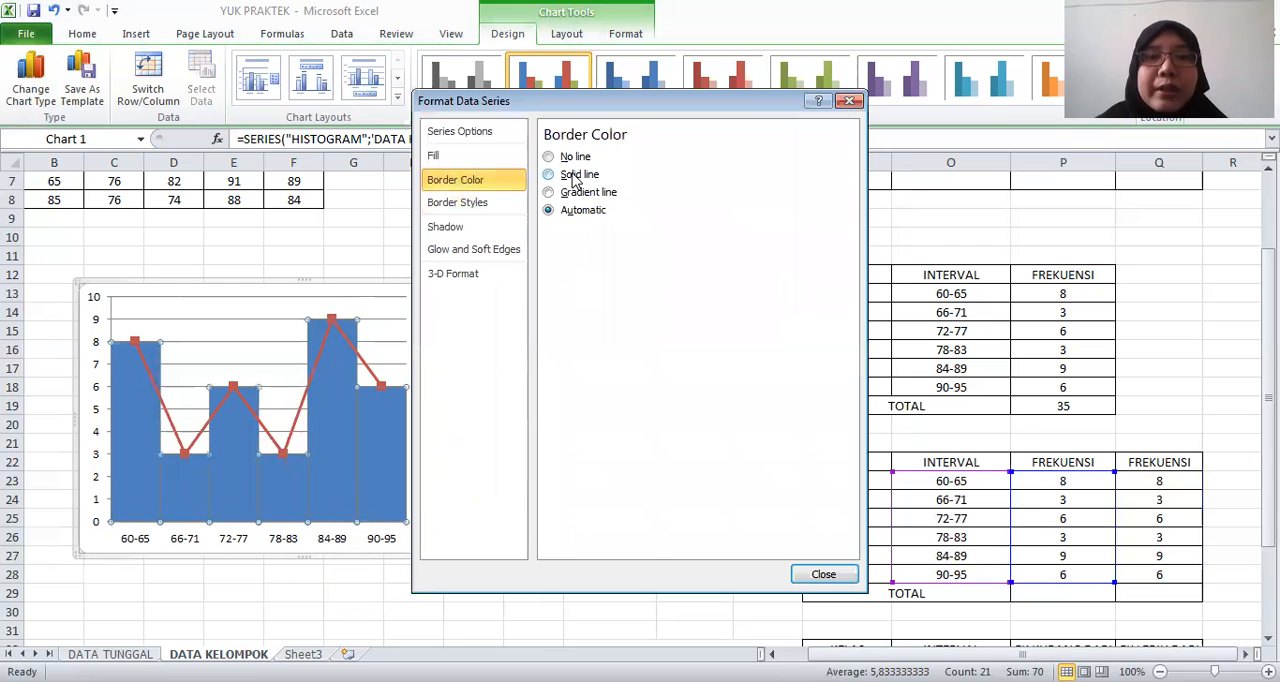
left_click(549, 175)
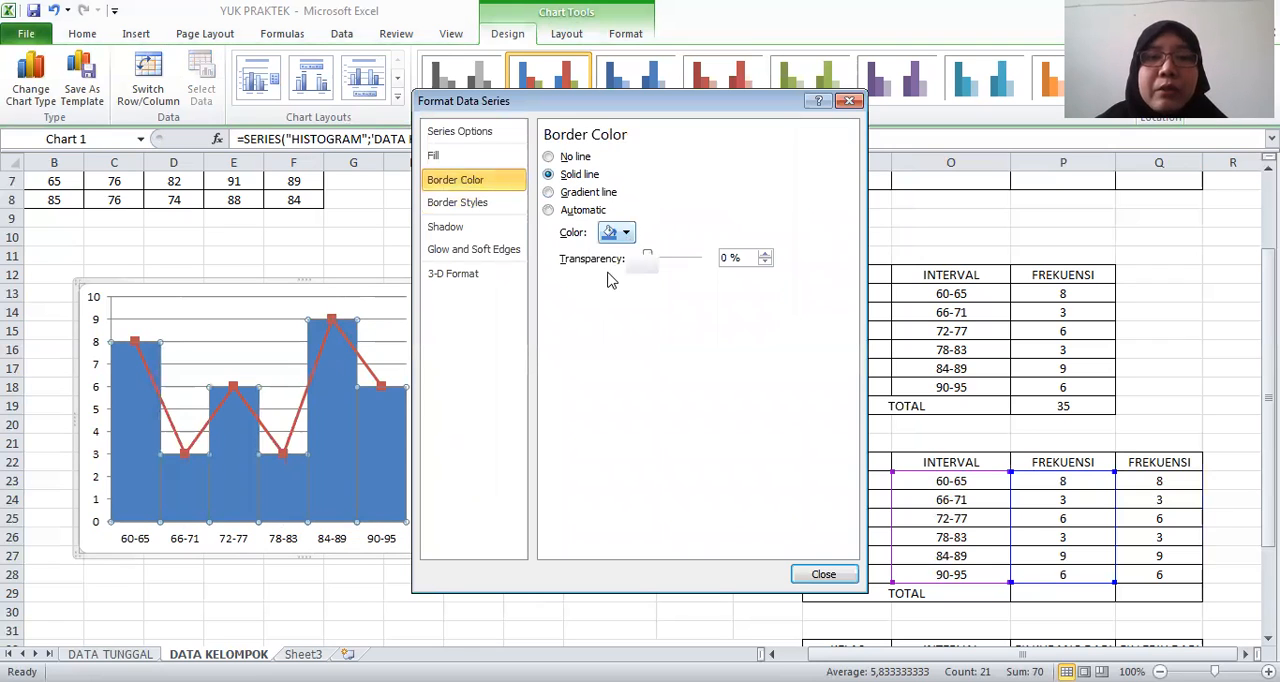
left_click(823, 577)
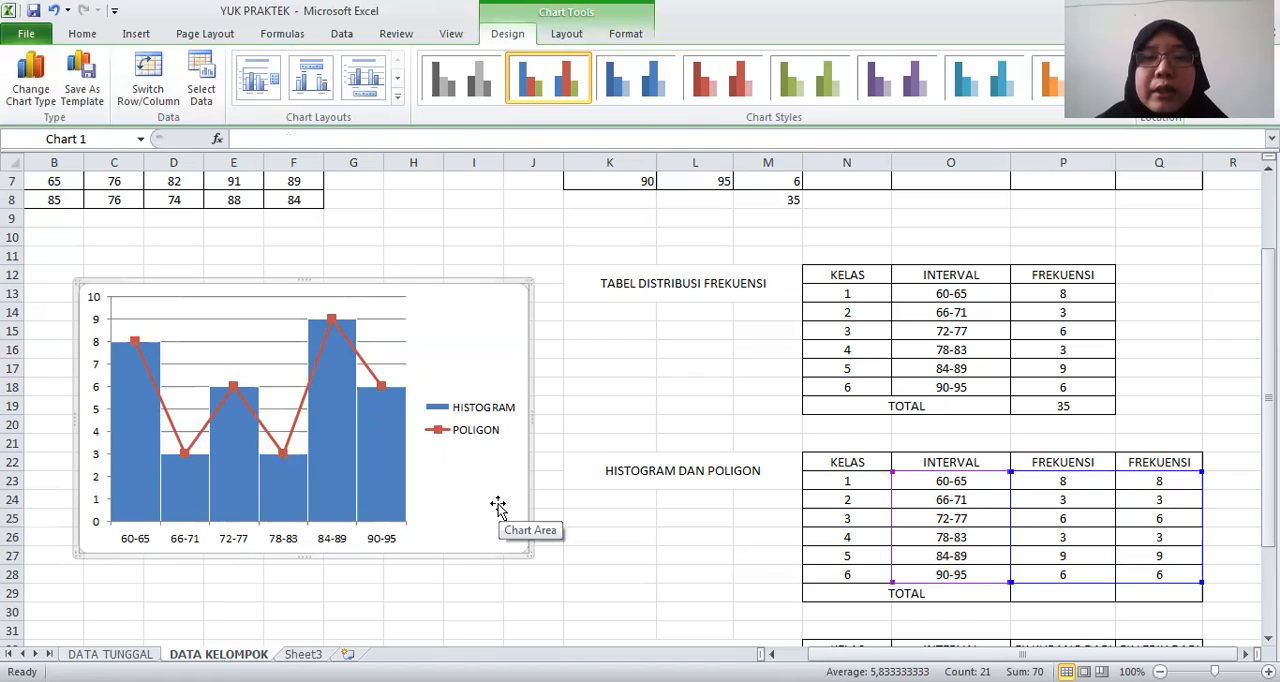
left_click(792, 524)
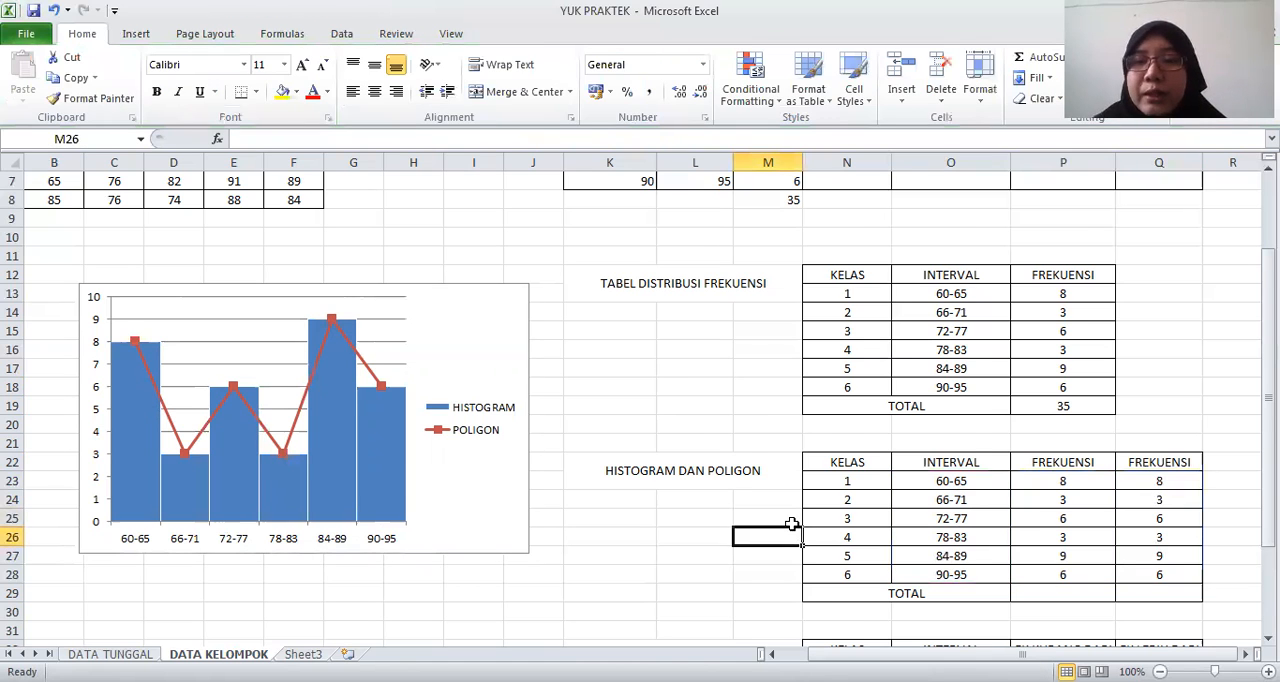
Copy the six class intervals from the HISTOGRAM DAN POLIGON table into the INTERVAL column of the OGIVE table, starting at O33
key("Down")
key("Down")
key("Down")
key("Down")
key("Down")
key("Down")
left_click(790, 533)
key("Up")
key("Up")
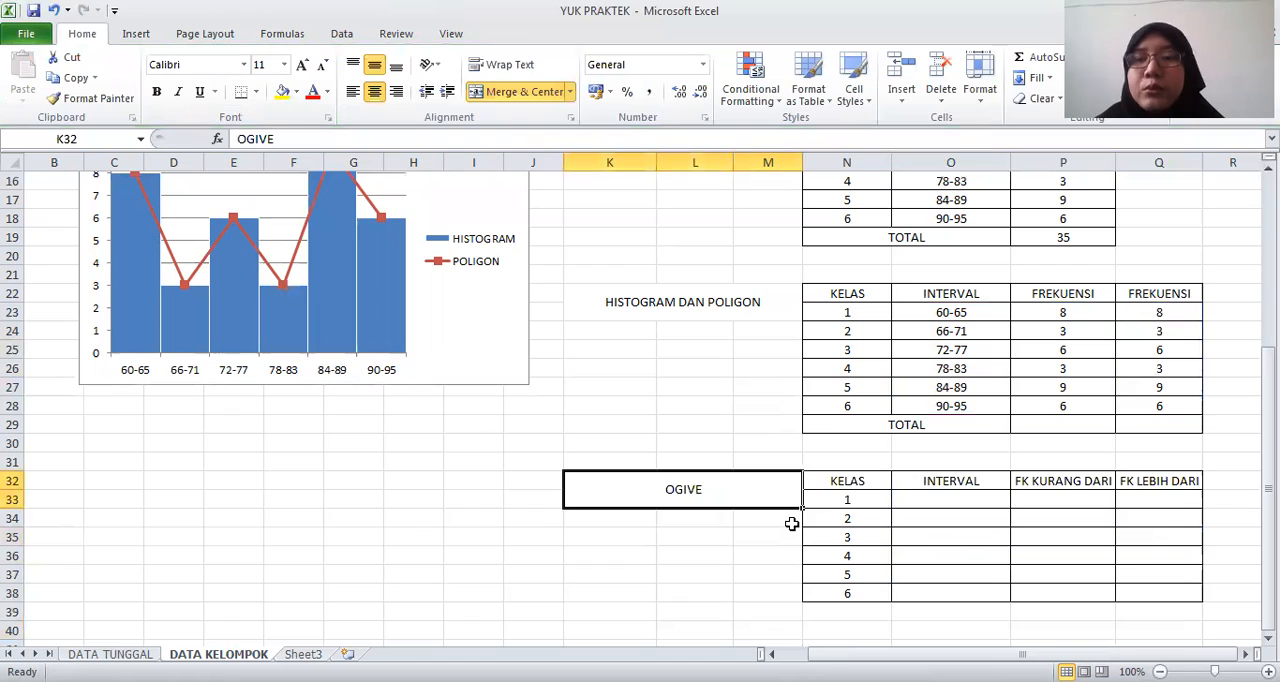
key("Right")
key("Right")
key("Right")
key("Up")
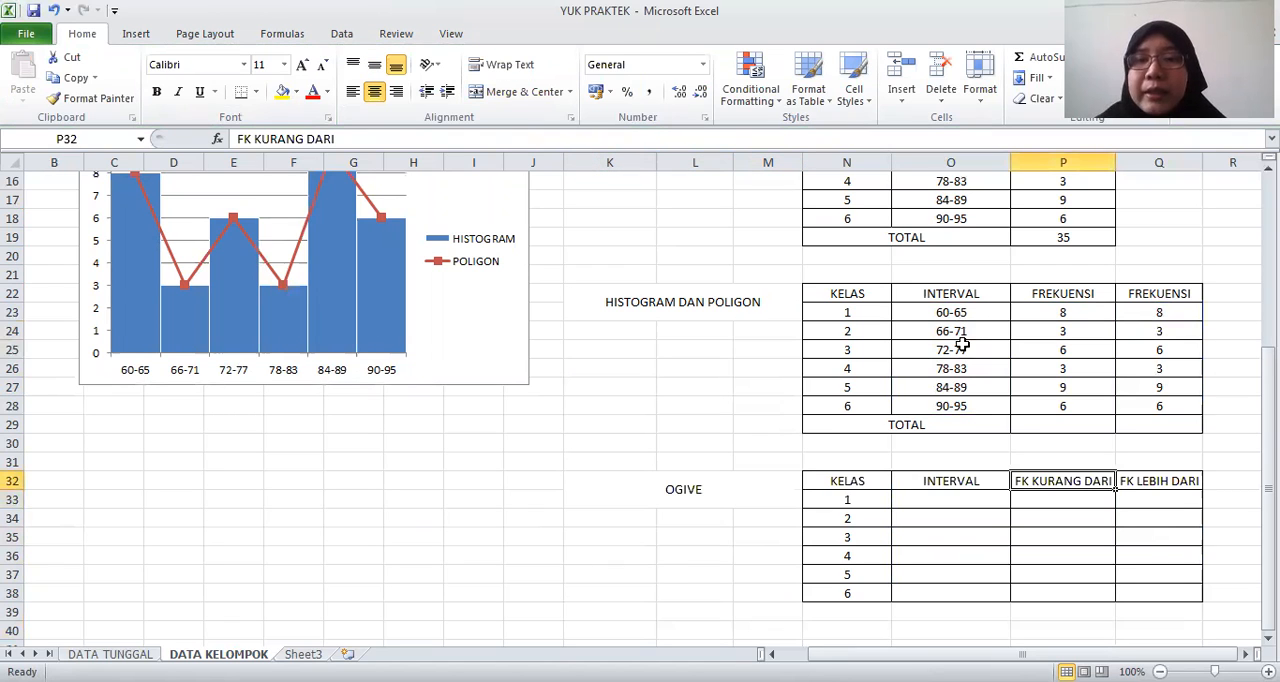
left_click(958, 313)
left_click(957, 405, "shift")
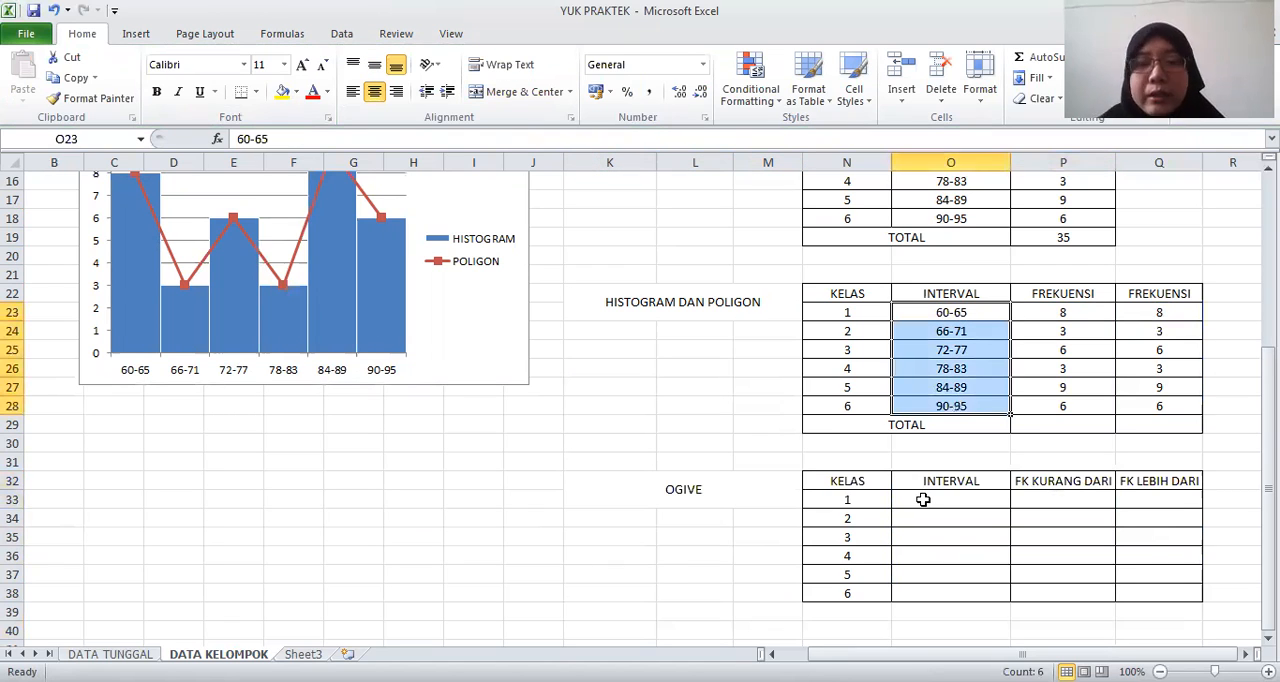
key("ctrl+c")
left_click(928, 500)
key("ctrl+v")
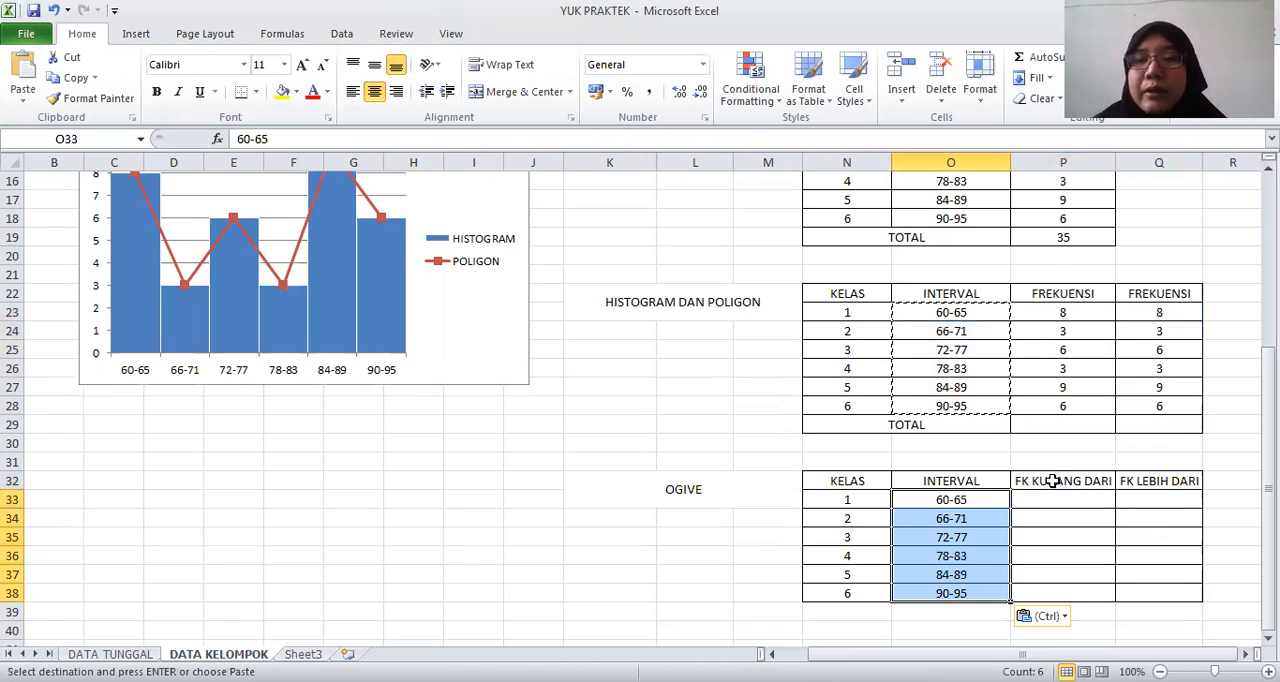
Check the FK KURANG DARI and FK LEBIH DARI columns in the OGIVE table and in the main class table
left_click(1053, 481)
key("Down")
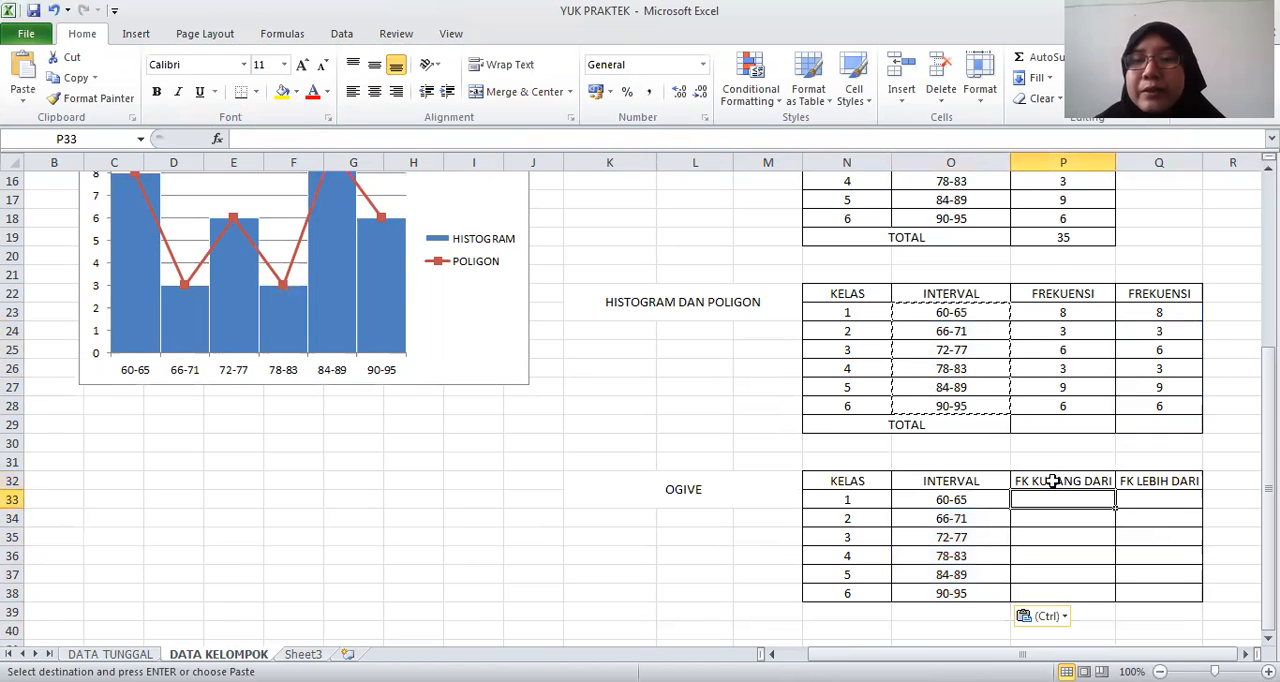
left_click(1053, 481)
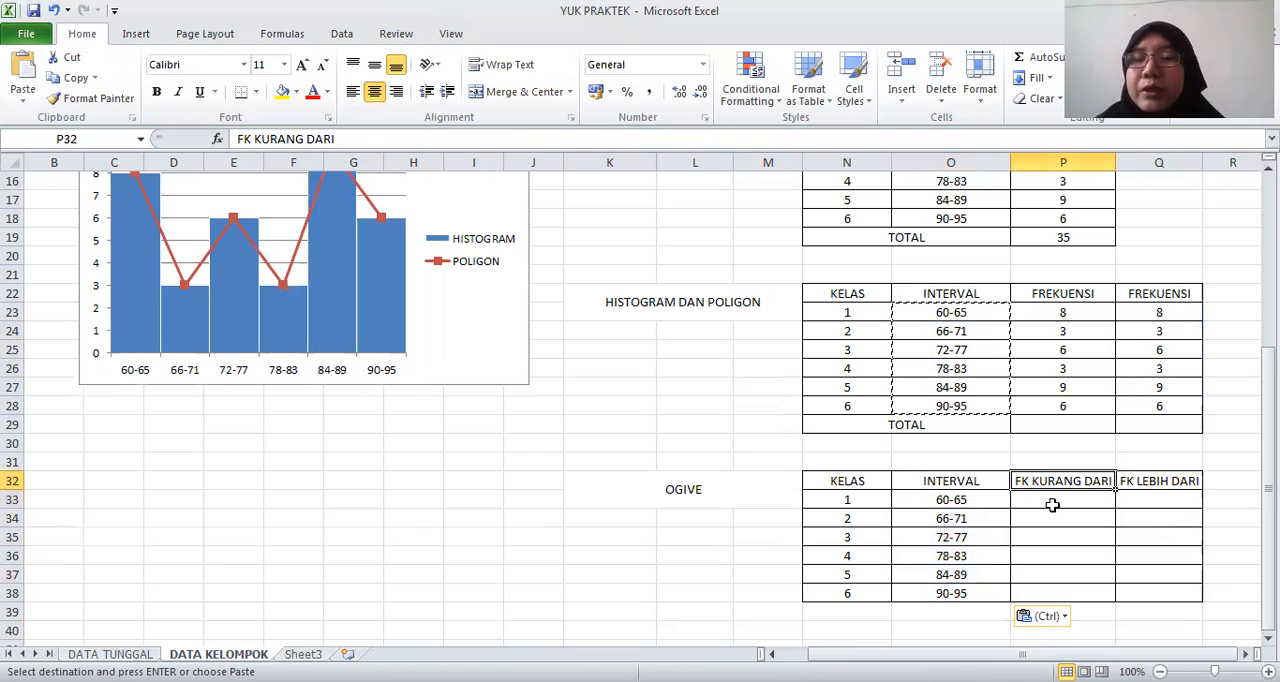
key("Up")
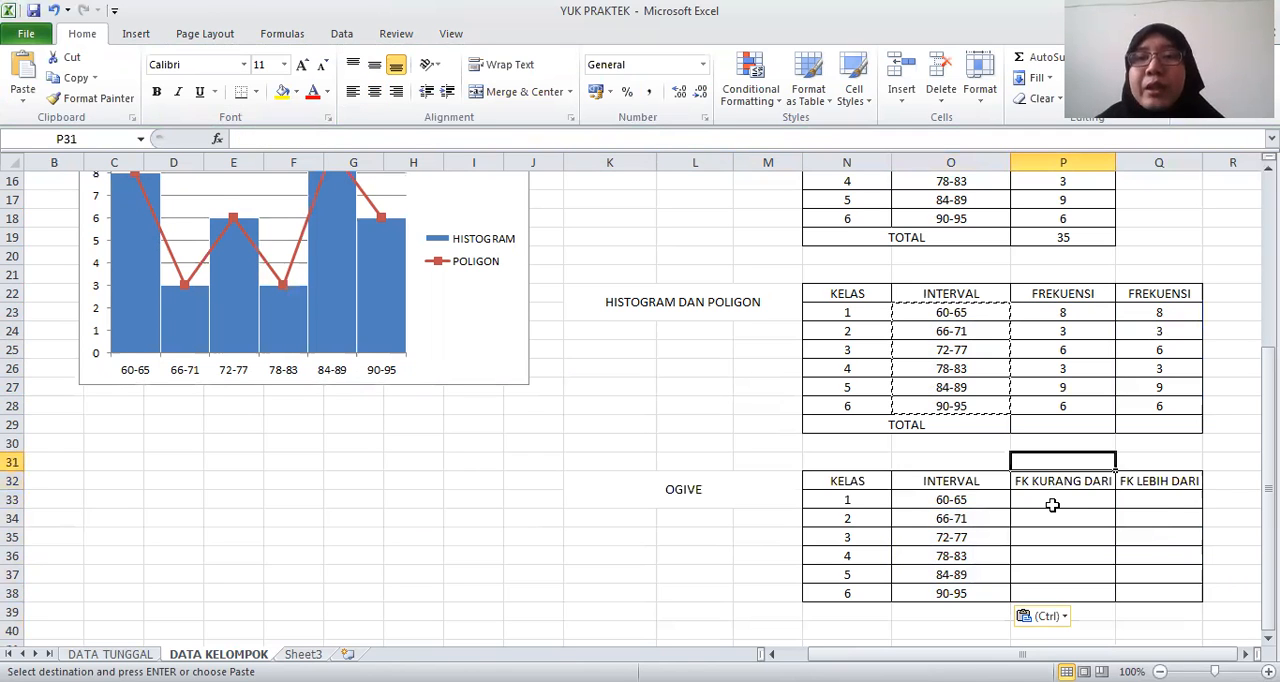
key("Up")
key("Up")
key("Up")
key("Up")
key("Up")
key("Up")
key("Up")
key("Up")
key("Up")
key("Up")
key("Up")
key("Up")
key("Up")
key("Up")
key("Up")
key("Up")
key("Up")
key("Up")
key("Up")
key("Up")
key("Up")
key("Up")
key("Up")
key("Up")
key("Up")
key("Up")
key("Up")
key("Up")
key("Up")
key("Up")
key("shift+Right")
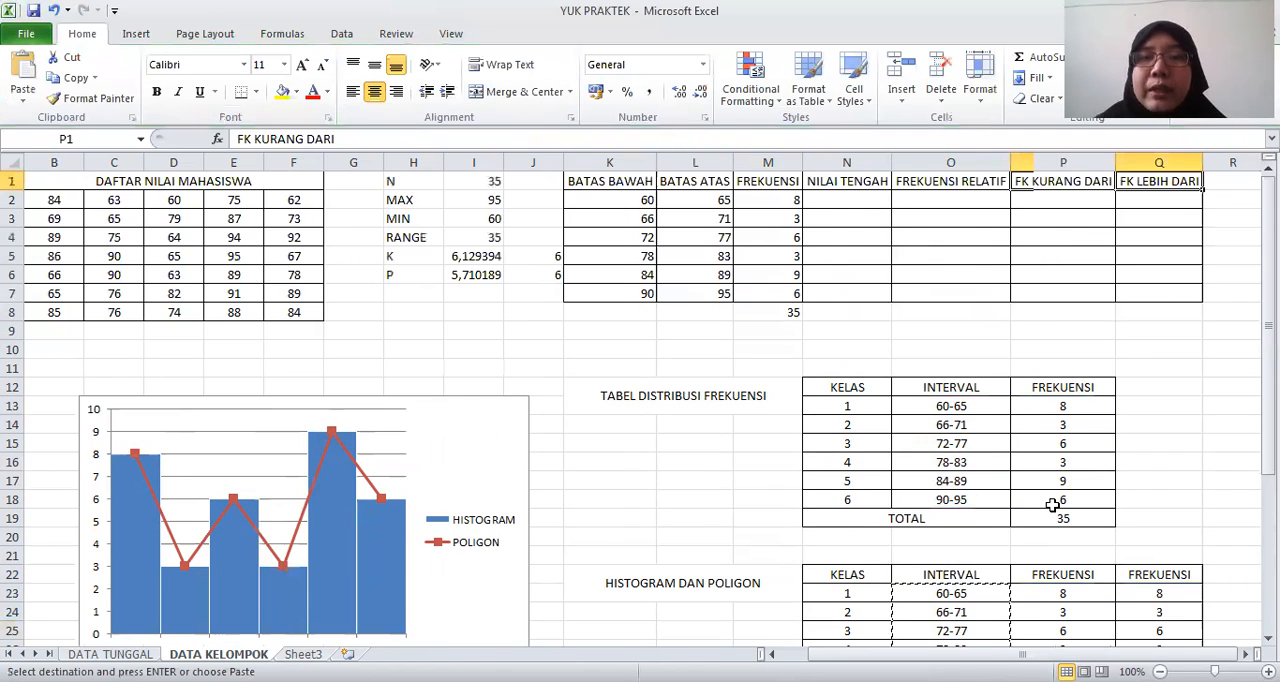
Calculate the NILAI TENGAH of each class with =(L2+K2)/2 in N2 and fill the formula down to N7
key("Right")
key("Right")
key("Right")
key("Right")
left_click(655, 200)
type("=")
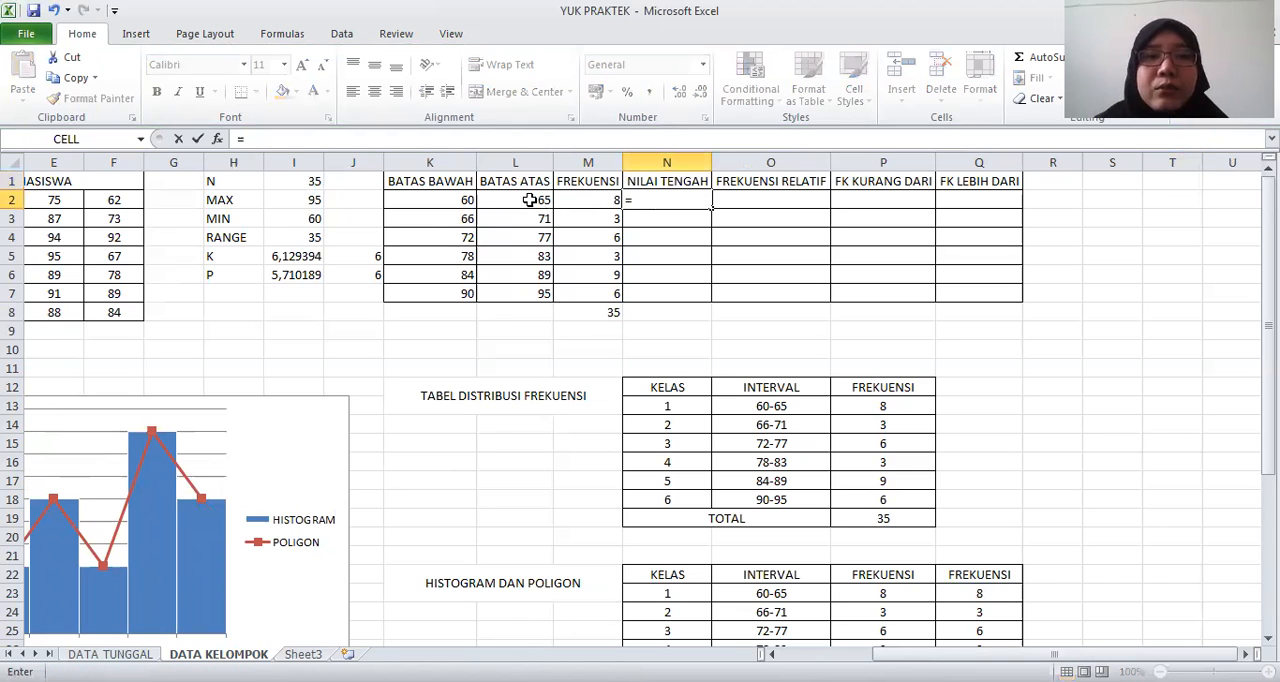
left_click(530, 200)
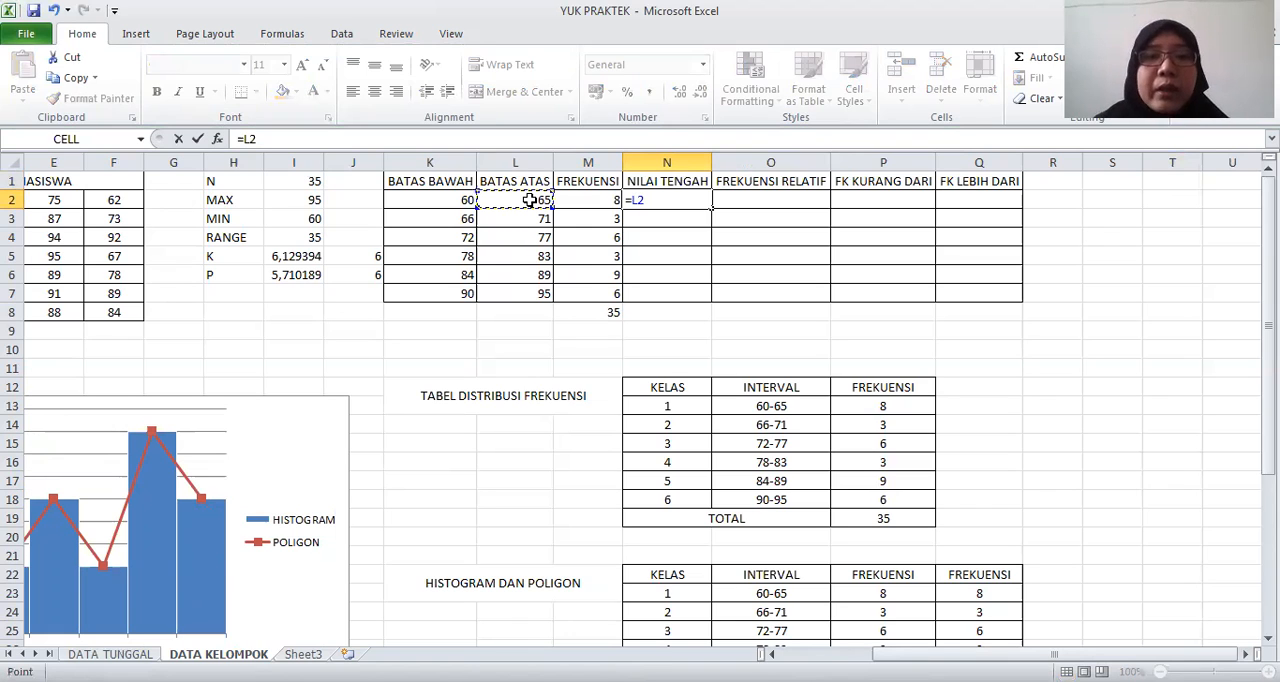
key("BackSpace")
type("(")
left_click(518, 200)
type("+")
left_click(447, 200)
type(")/2")
key("Return")
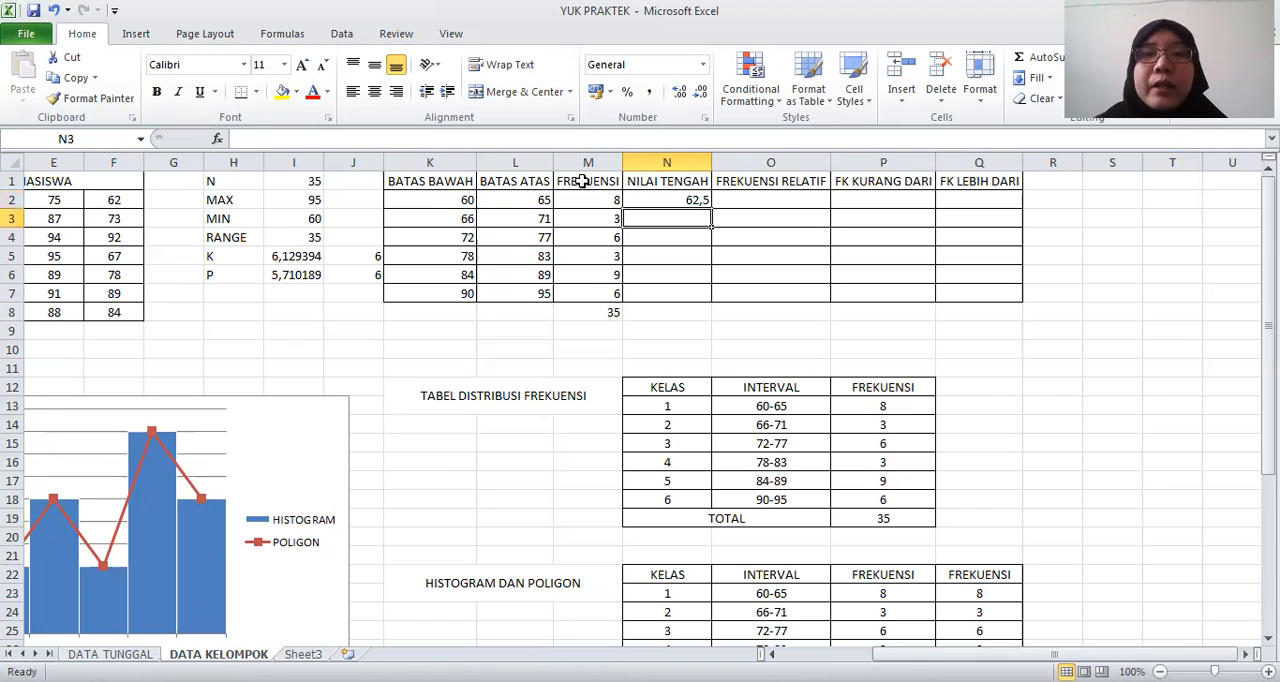
left_click(683, 203)
left_click_drag(711, 209, 705, 293)
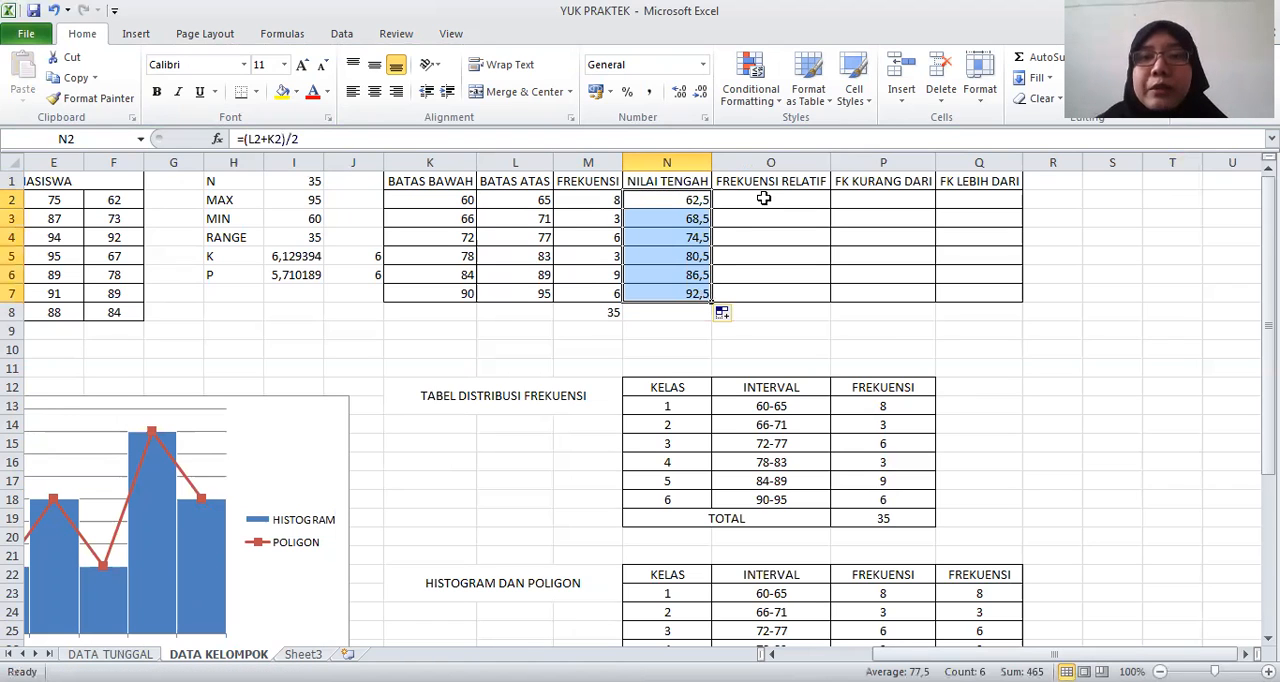
Calculate FREKUENSI RELATIF in O2 as M2 divided by an absolute reference to M8, and fill it down to O7
left_click(746, 199)
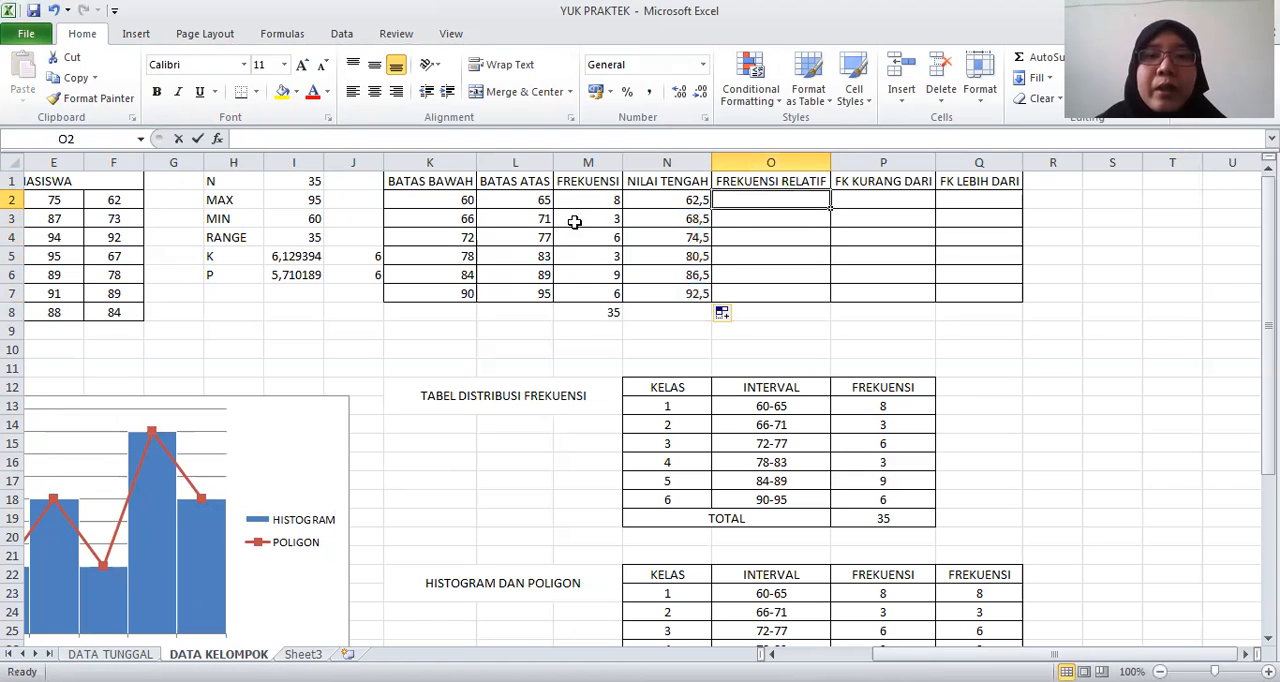
type("=")
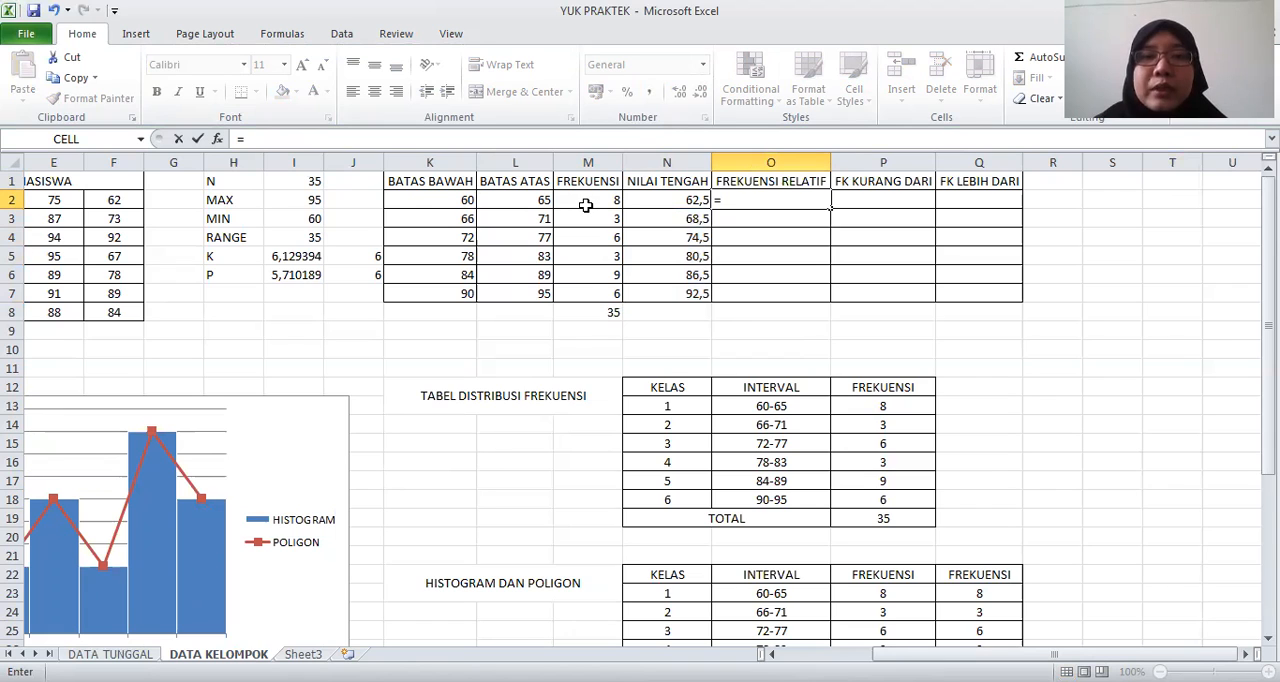
left_click(587, 205)
type("/")
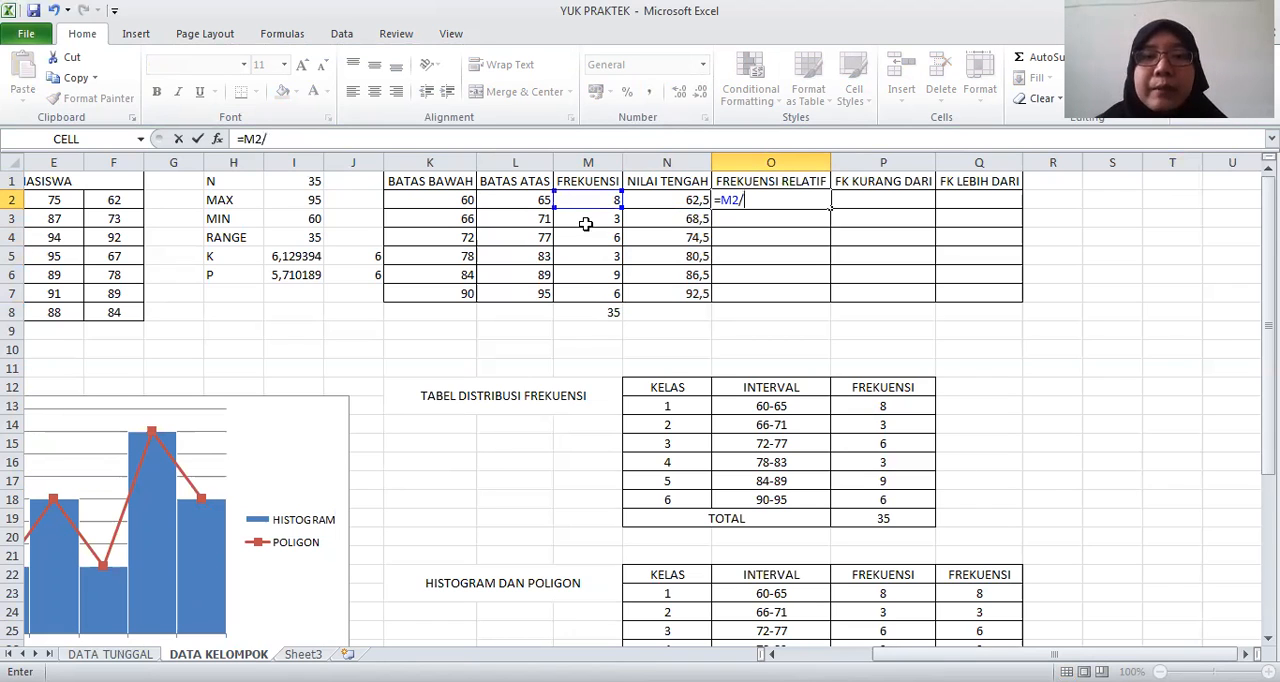
left_click(584, 312)
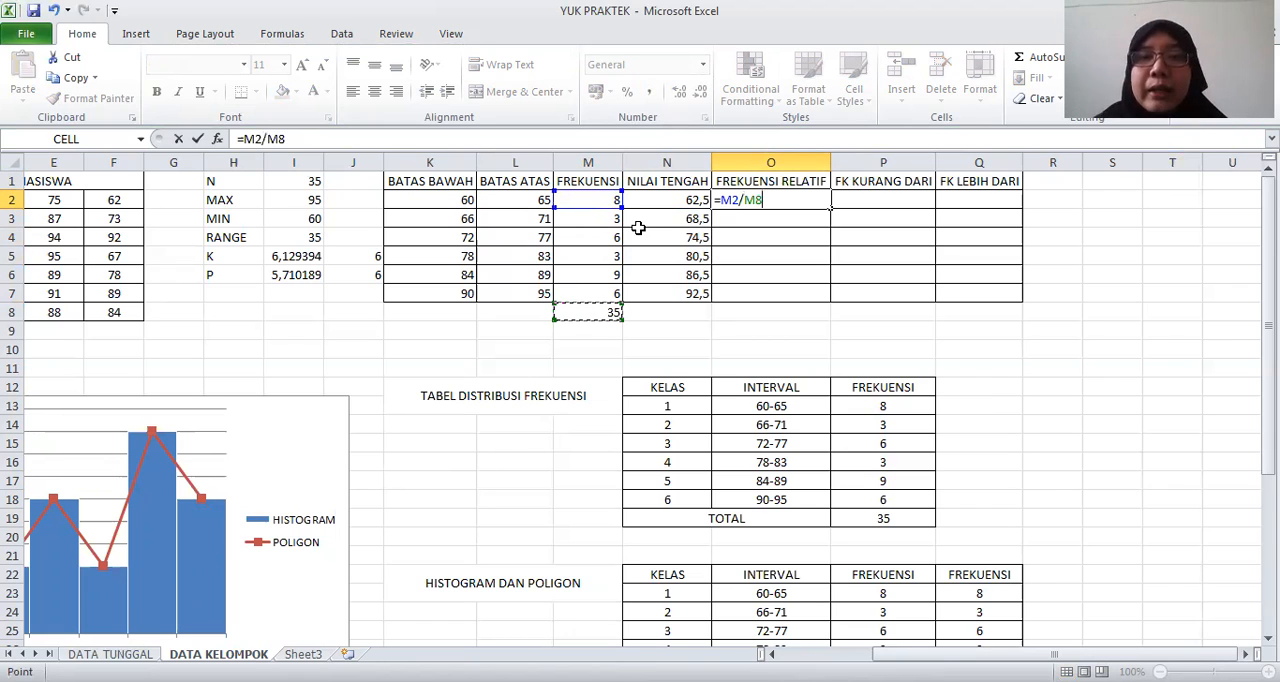
left_click(750, 202)
key("F4")
key("Return")
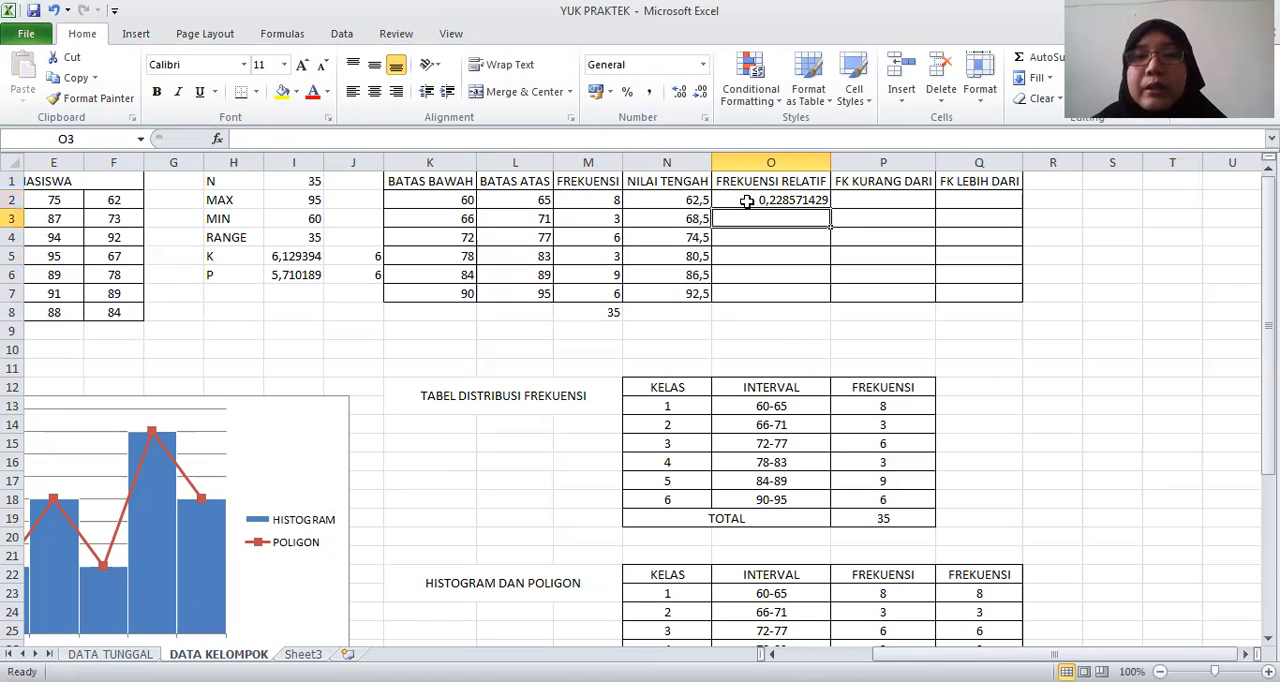
left_click(747, 202)
left_click_drag(831, 212, 790, 293)
Total the FREKUENSI RELATIF values in O8 with a SUM formula
left_click(764, 314)
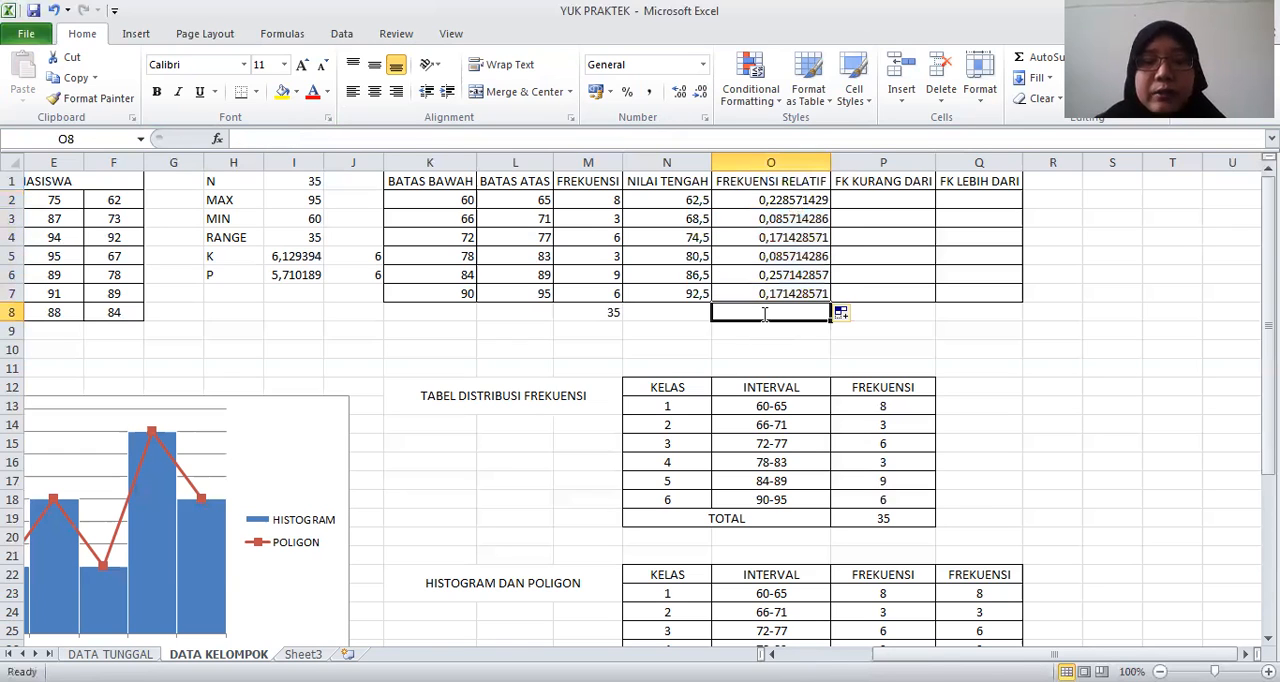
type("=")
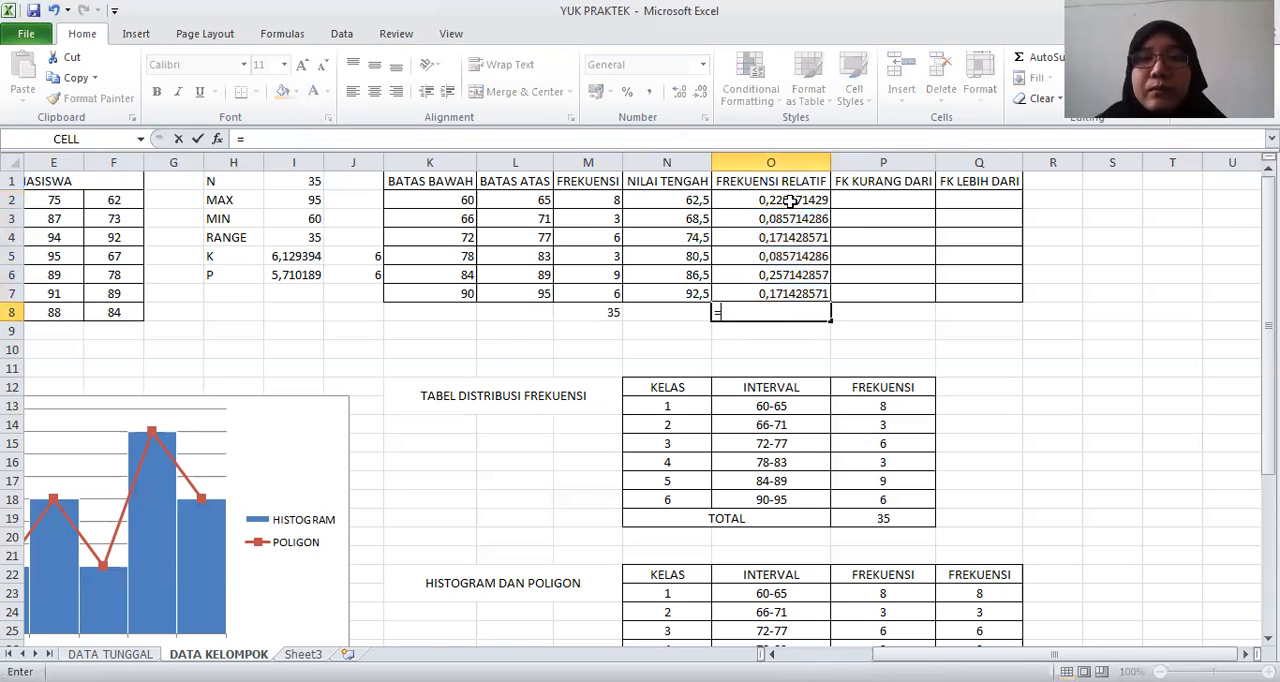
type("SUM(")
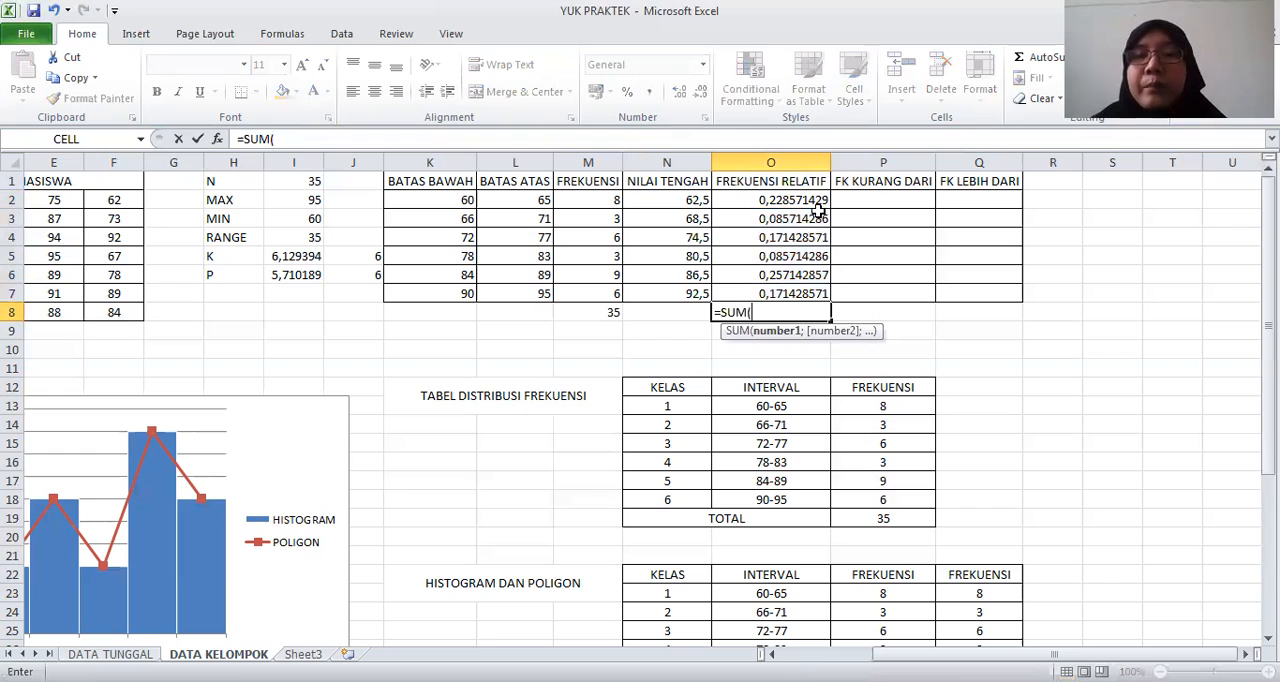
key("Return")
Build the FK KURANG DARI column with =M2 in P2 and =P2+M3 in P3, filling the running total down to P7
left_click(874, 202)
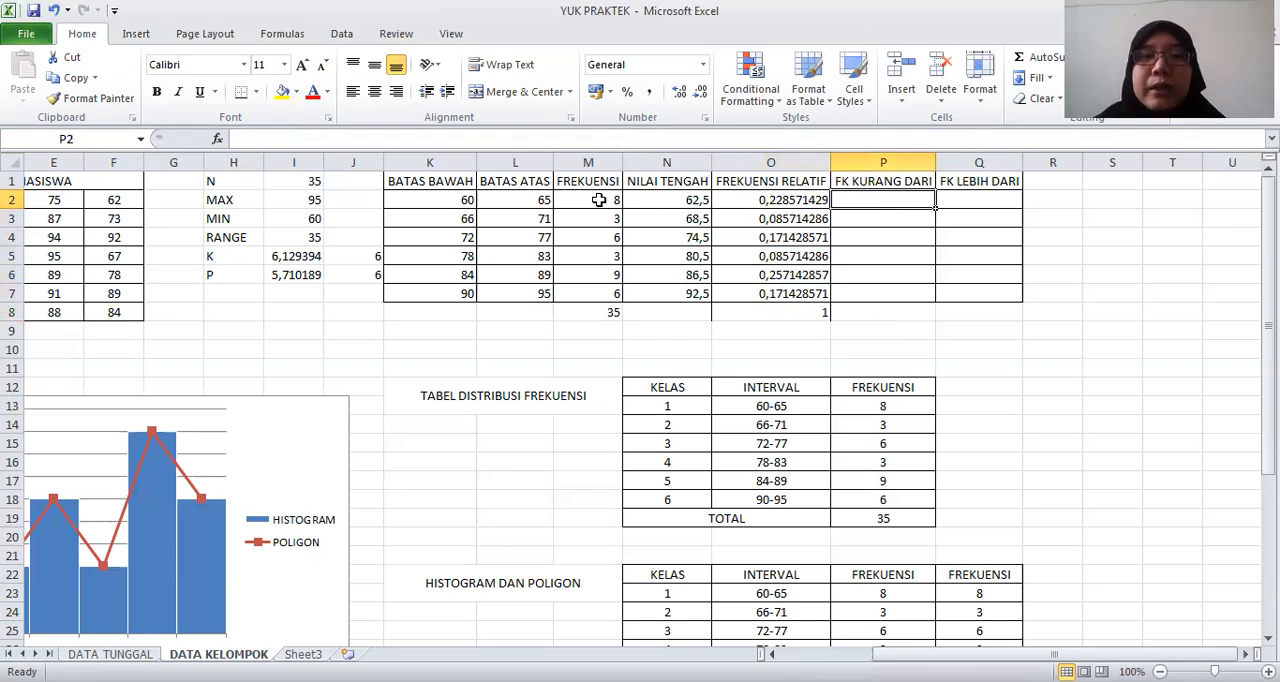
type("=")
left_click(598, 200)
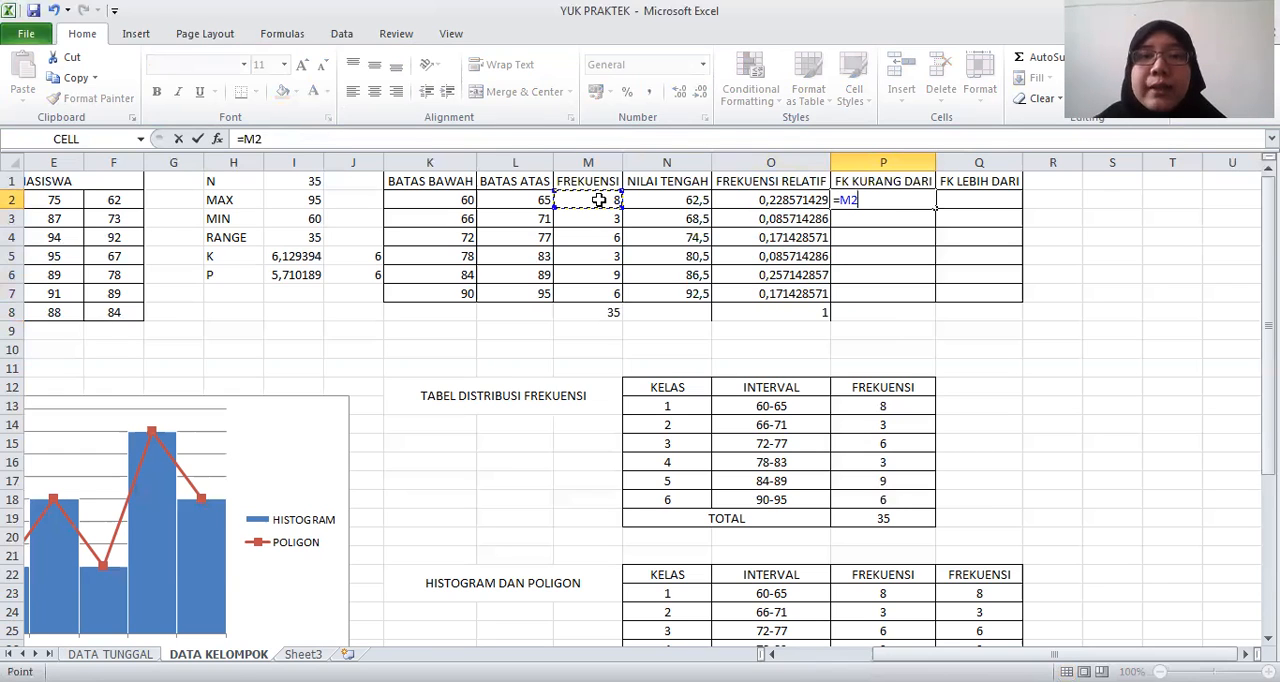
key("Return")
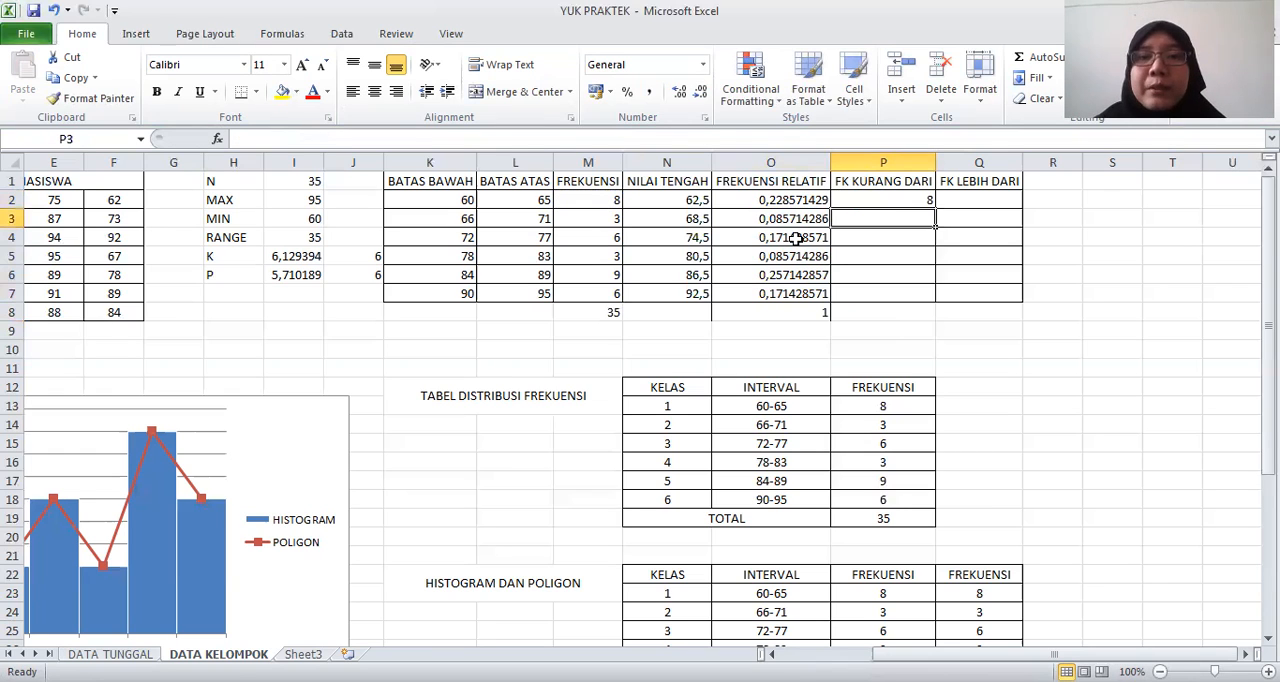
type("=")
left_click(904, 199)
type("+")
left_click(586, 218)
key("Return")
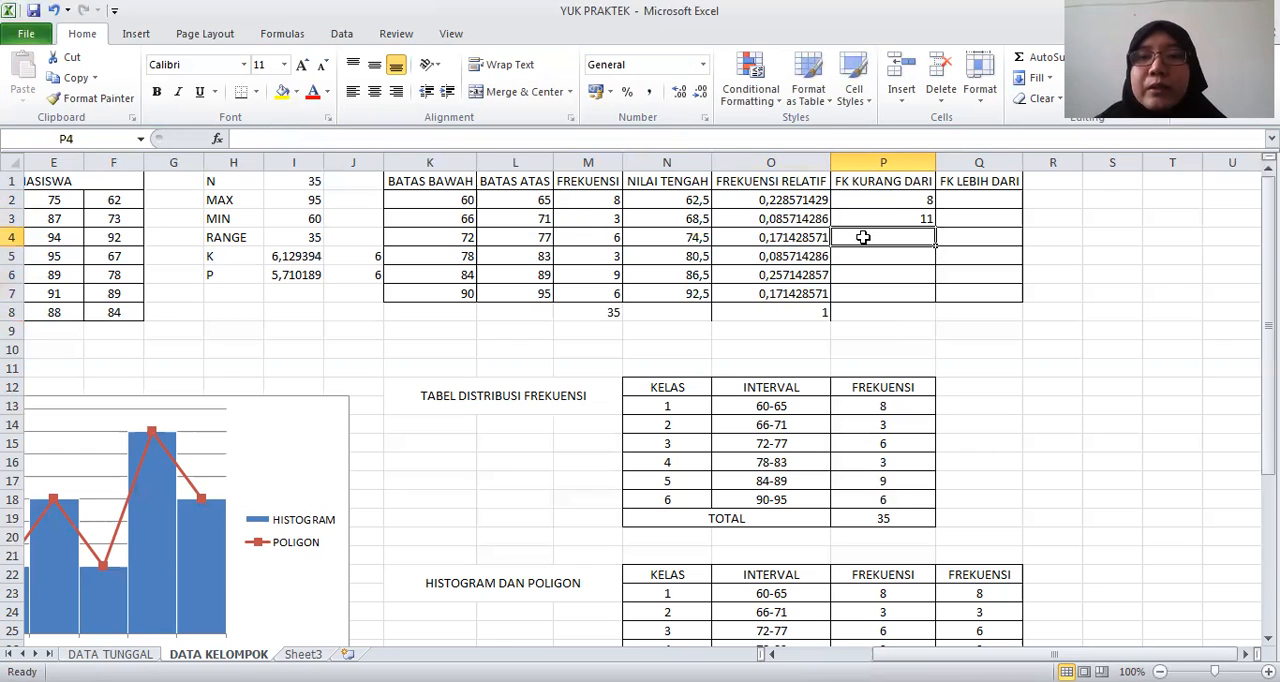
left_click(917, 220)
left_click_drag(935, 229, 874, 294)
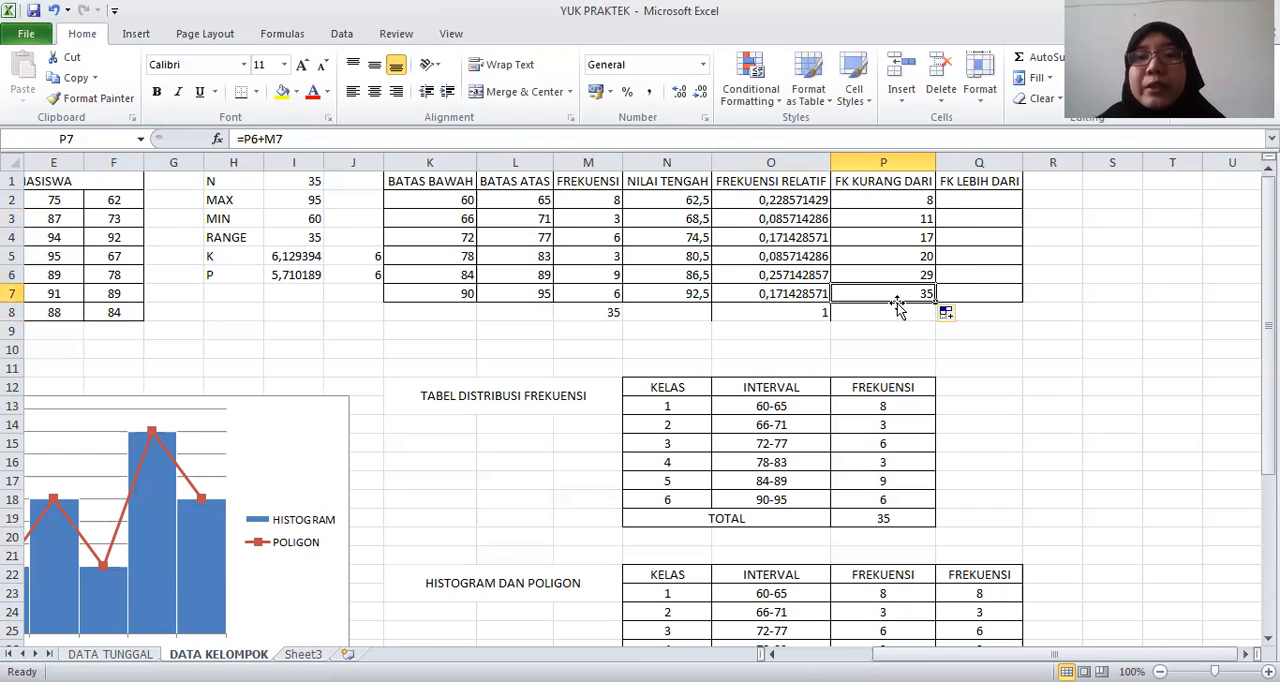
Fill FK LEBIH DARI cells Q2 to Q4 with references to P7, P6 and P5 respectively
left_click(966, 197)
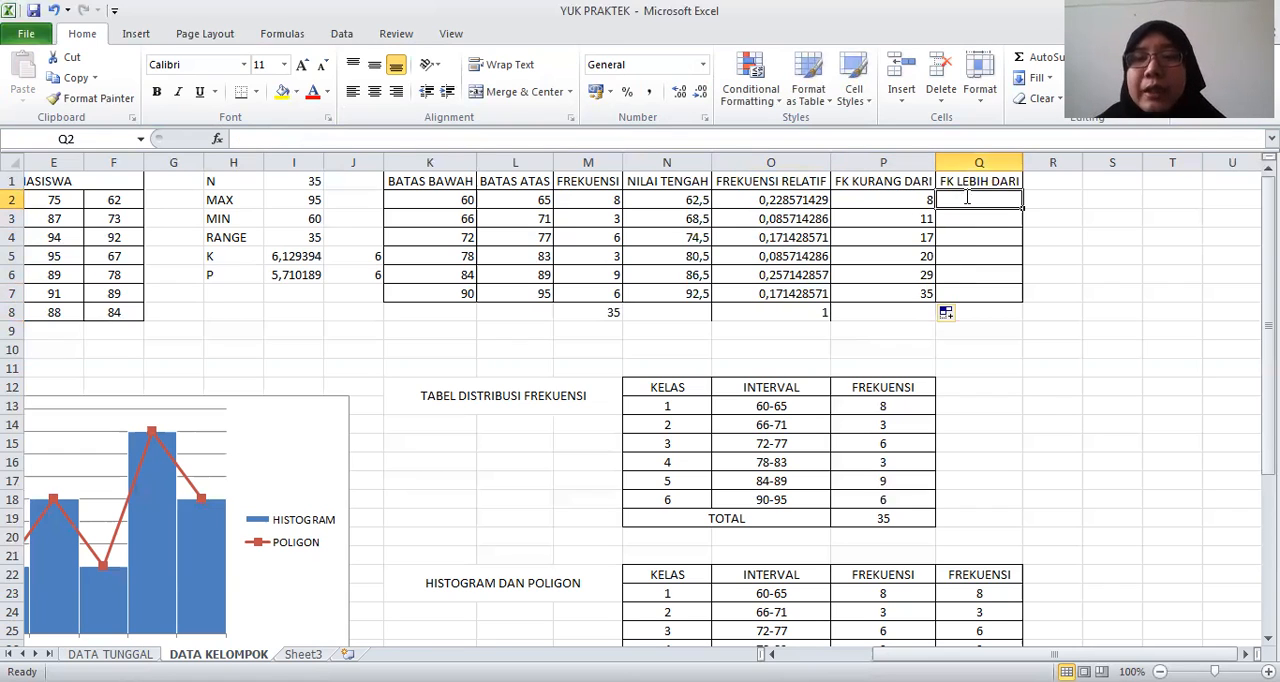
type("=")
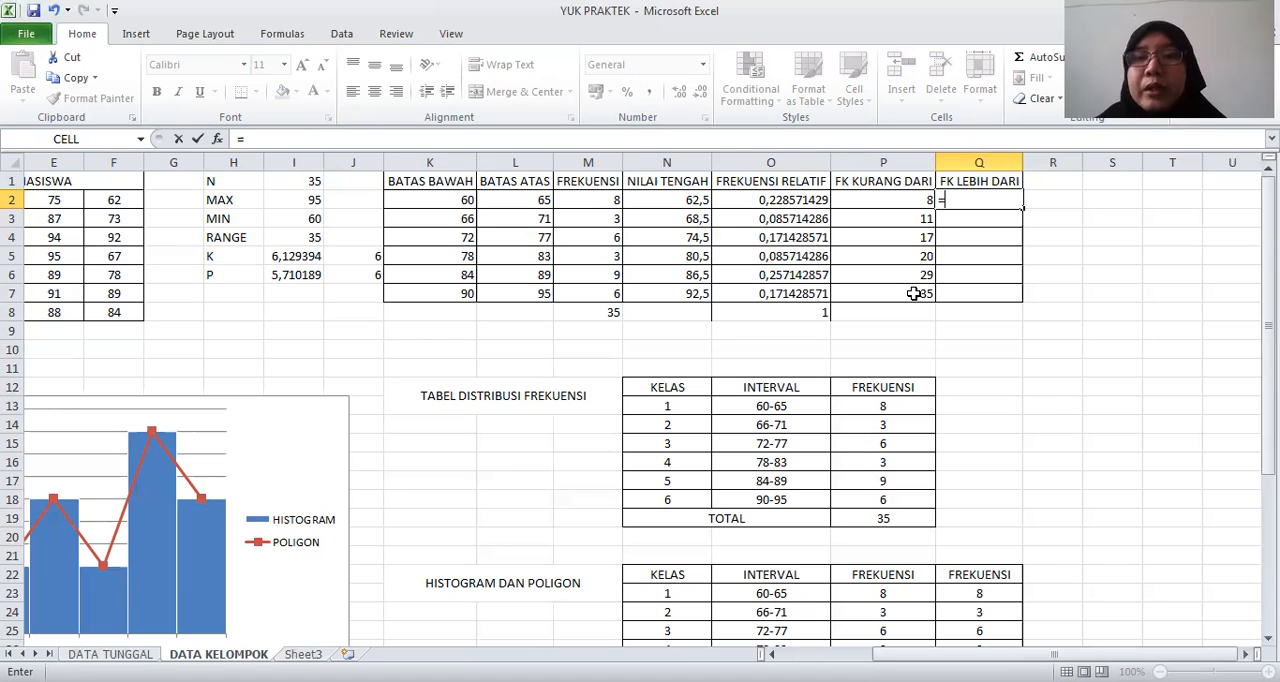
left_click(914, 293)
key("Return")
type("=")
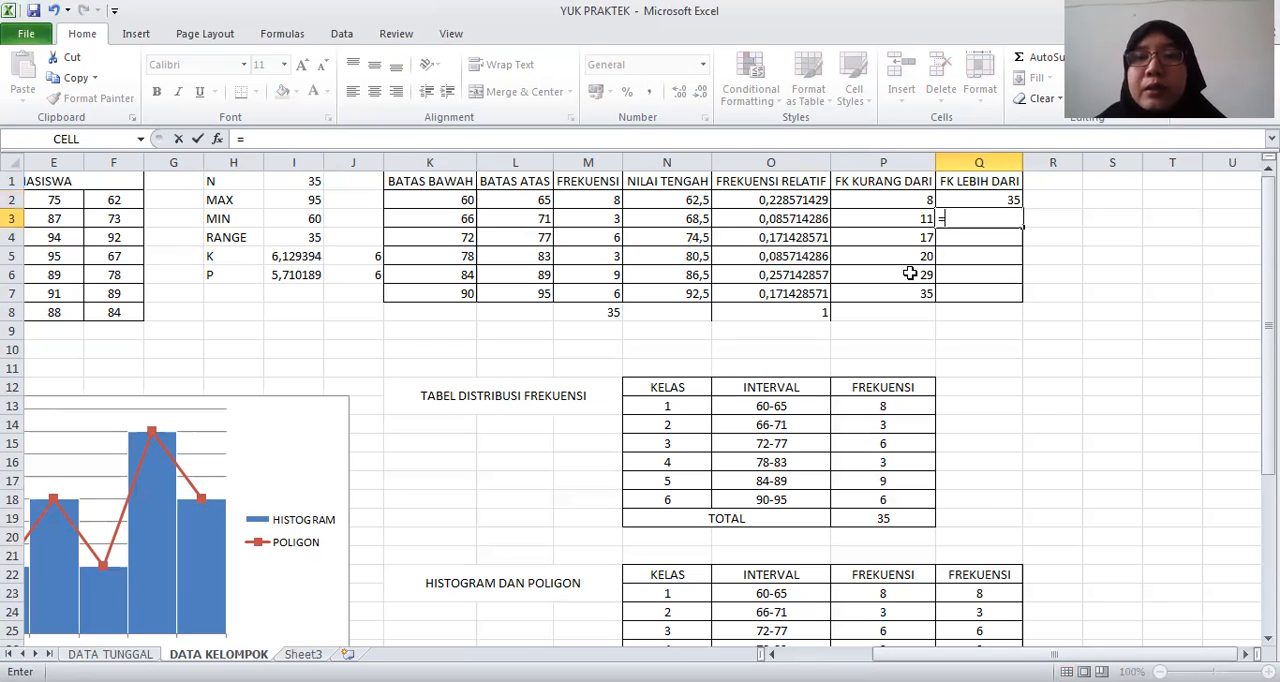
left_click(910, 273)
key("Return")
type("=")
left_click(904, 261)
key("Return")
Complete FK LEBIH DARI cells Q5 to Q7 with references to P4, P3 and P2 respectively
type("=")
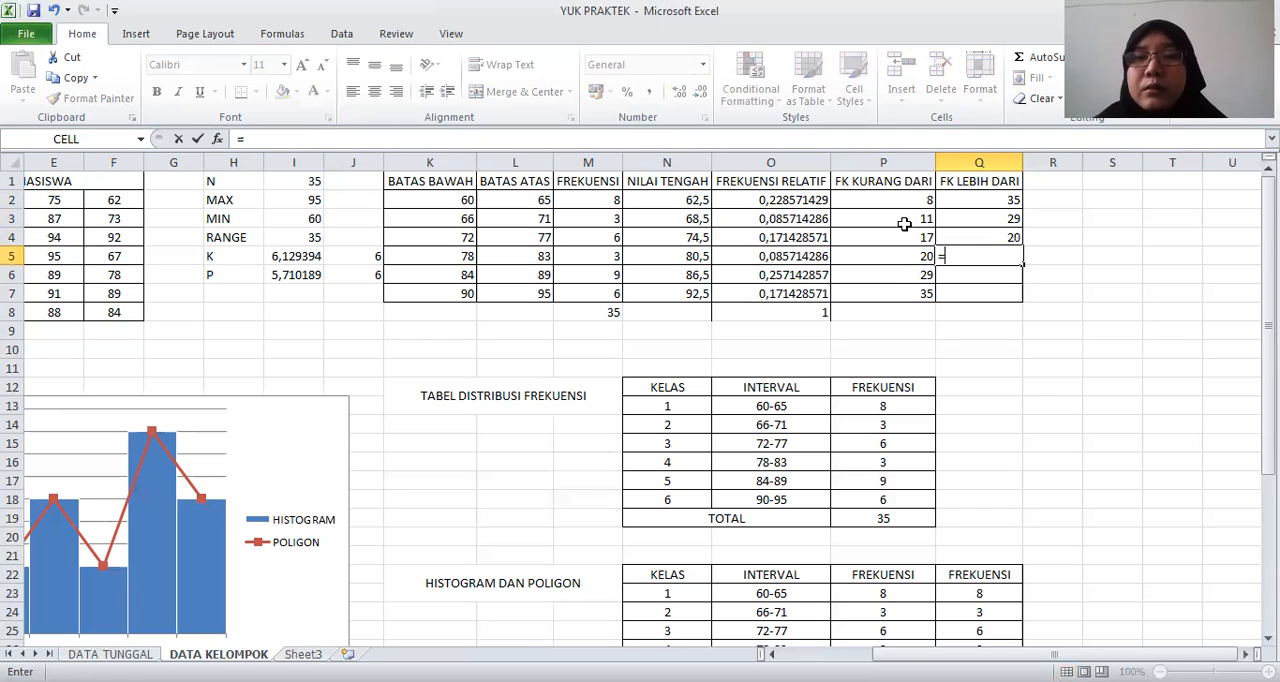
left_click(903, 234)
key("Return")
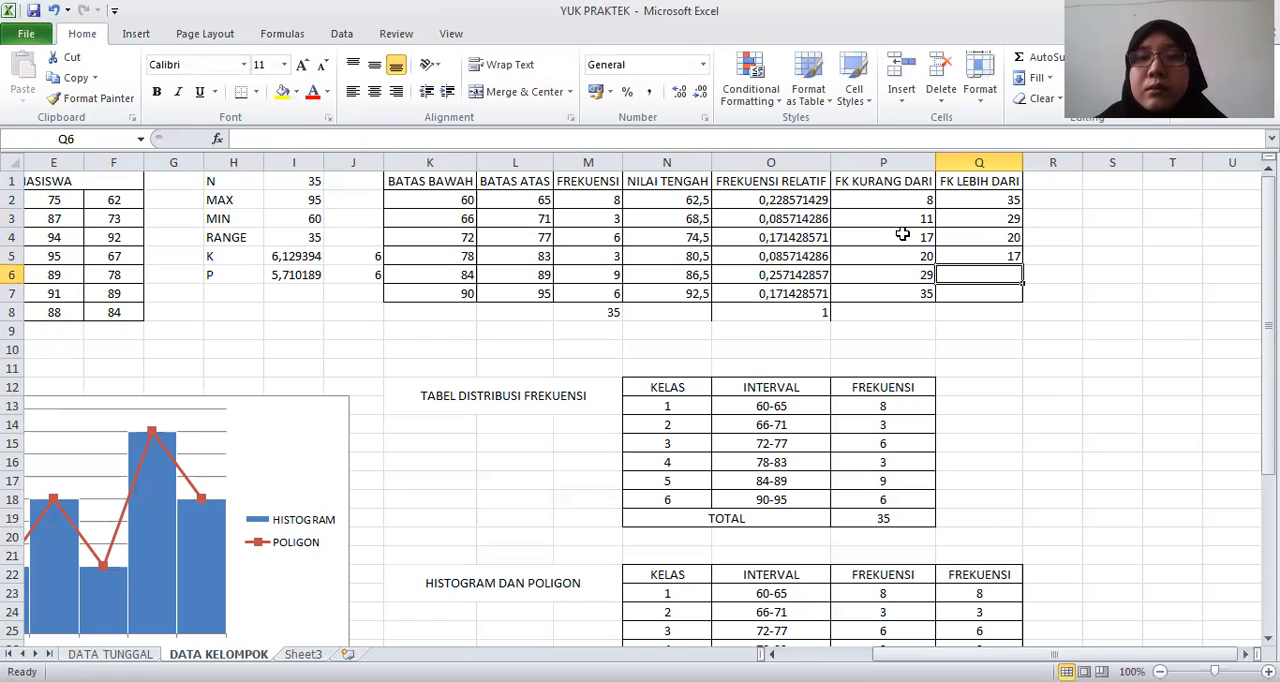
type("=")
left_click(903, 218)
key("Return")
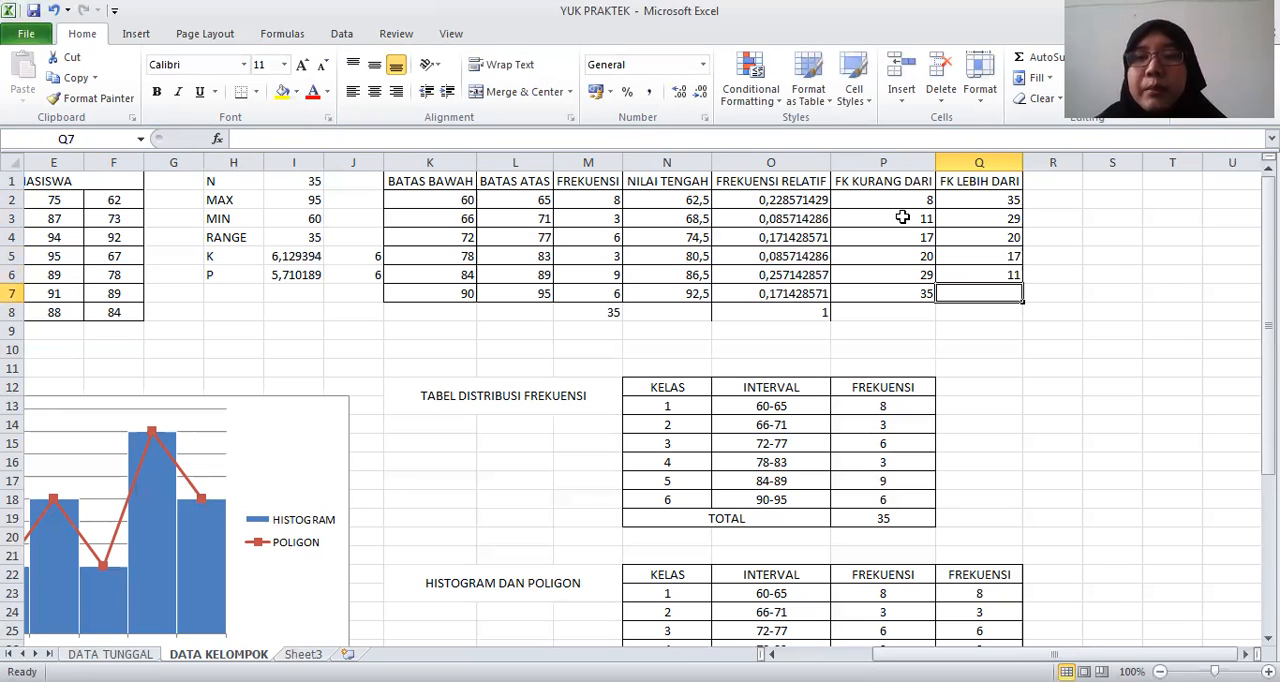
type("=")
left_click(901, 202)
key("Return")
Copy the cumulative frequencies in P2:Q7 and paste them as values into the OGIVE table starting at P33
left_click_drag(901, 202, 978, 290)
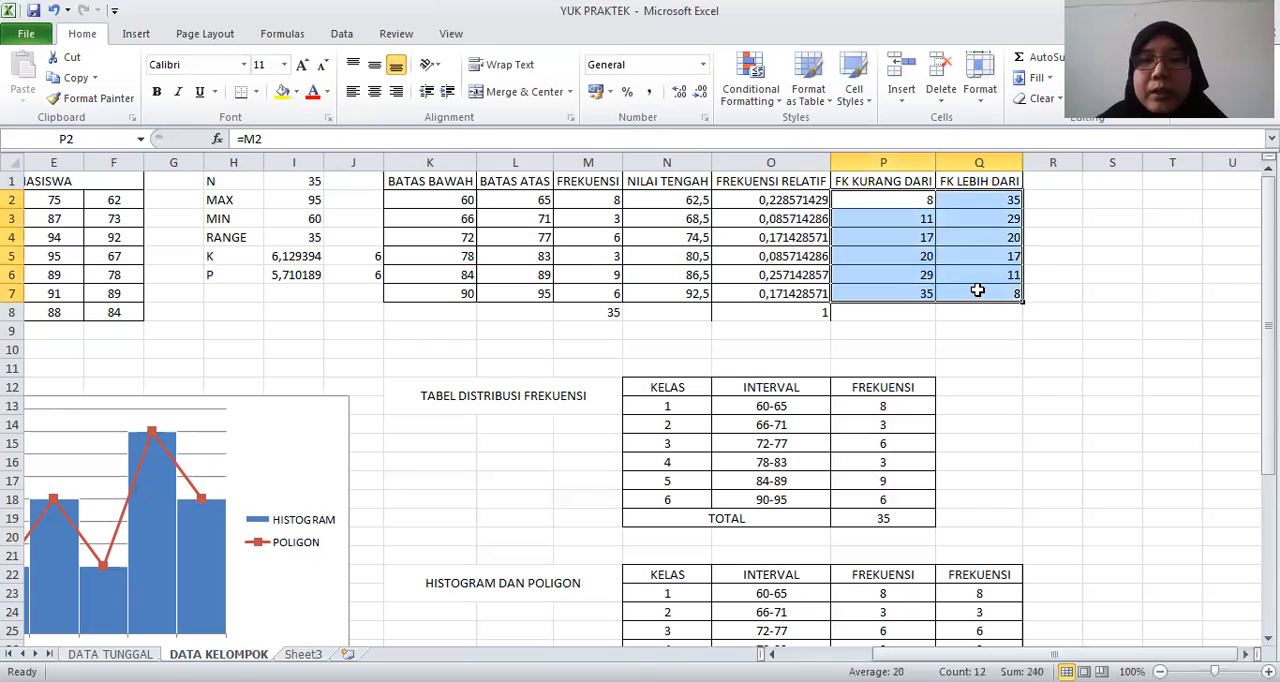
key("ctrl+c")
key("Down")
key("Down")
key("Down")
key("Down")
key("Down")
key("Down")
key("Down")
key("Down")
key("Down")
key("Down")
key("Down")
key("Down")
key("Down")
key("Down")
key("Down")
key("Down")
key("Down")
key("Down")
key("Down")
key("Down")
key("Down")
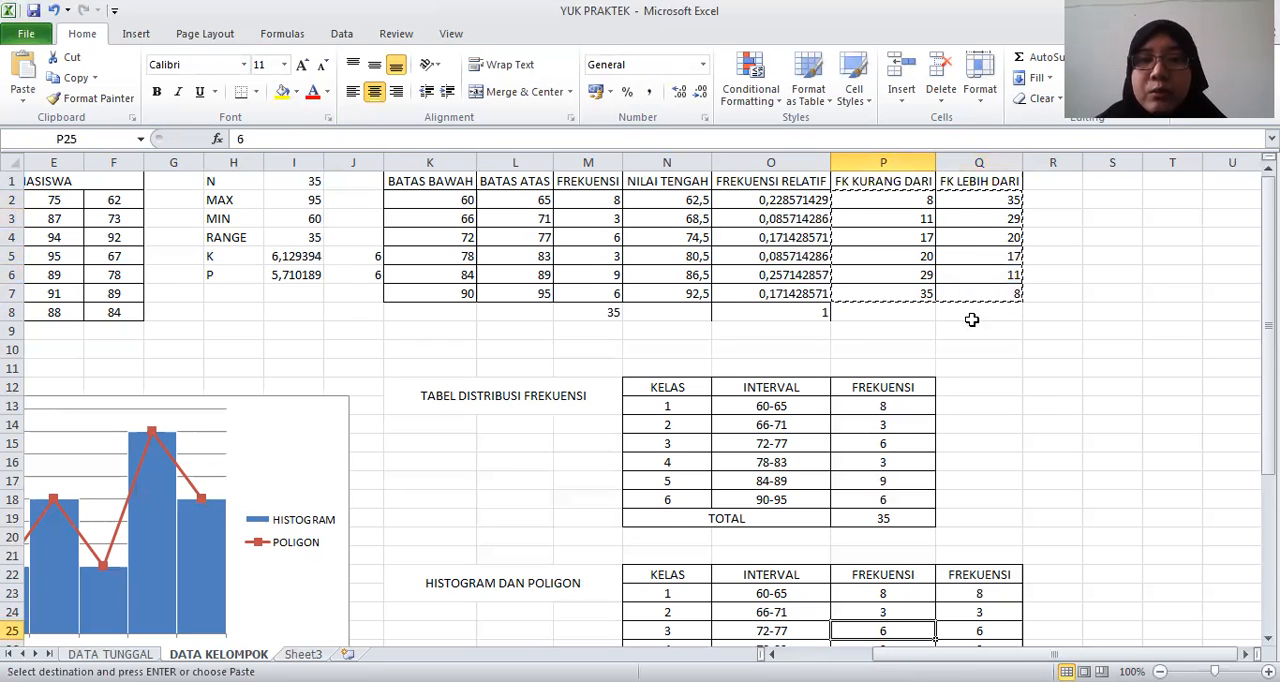
key("Down")
key("Down")
key("Down")
key("Down")
key("Down")
key("Down")
key("Down")
key("Down")
key("Down")
key("Down")
key("Down")
key("Down")
key("Down")
key("Down")
key("Down")
key("Down")
key("Down")
key("Down")
key("Down")
left_click(907, 427)
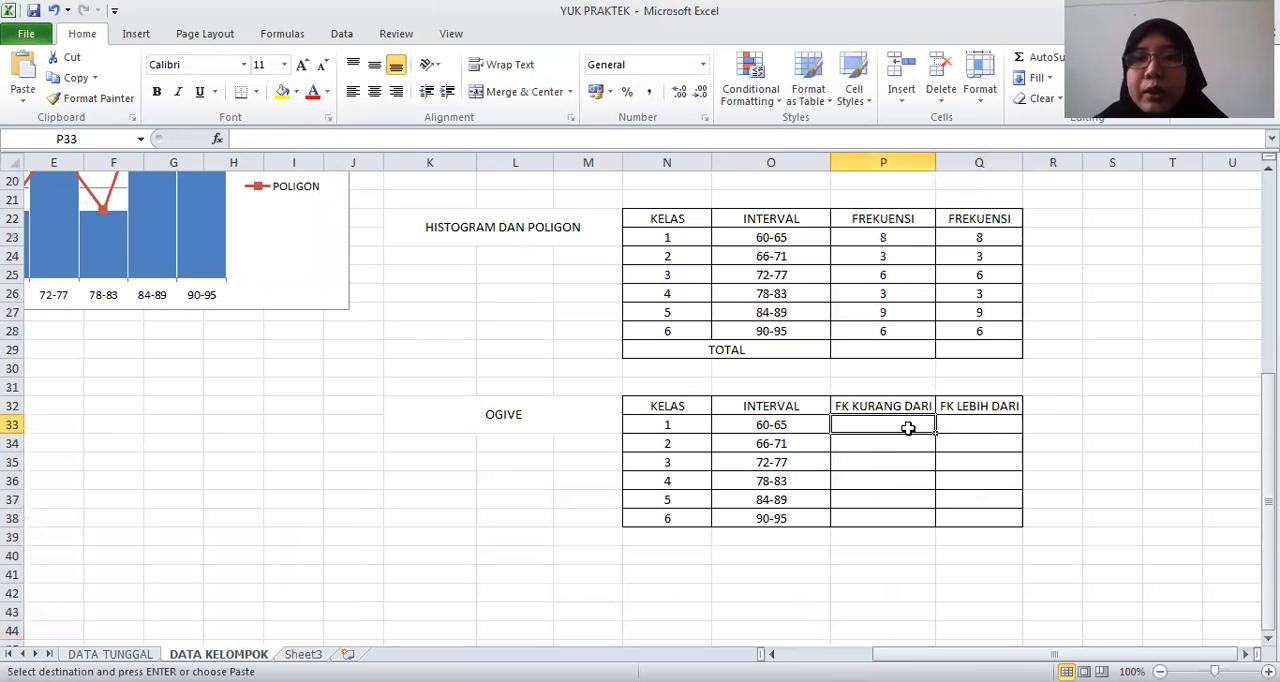
right_click(908, 430)
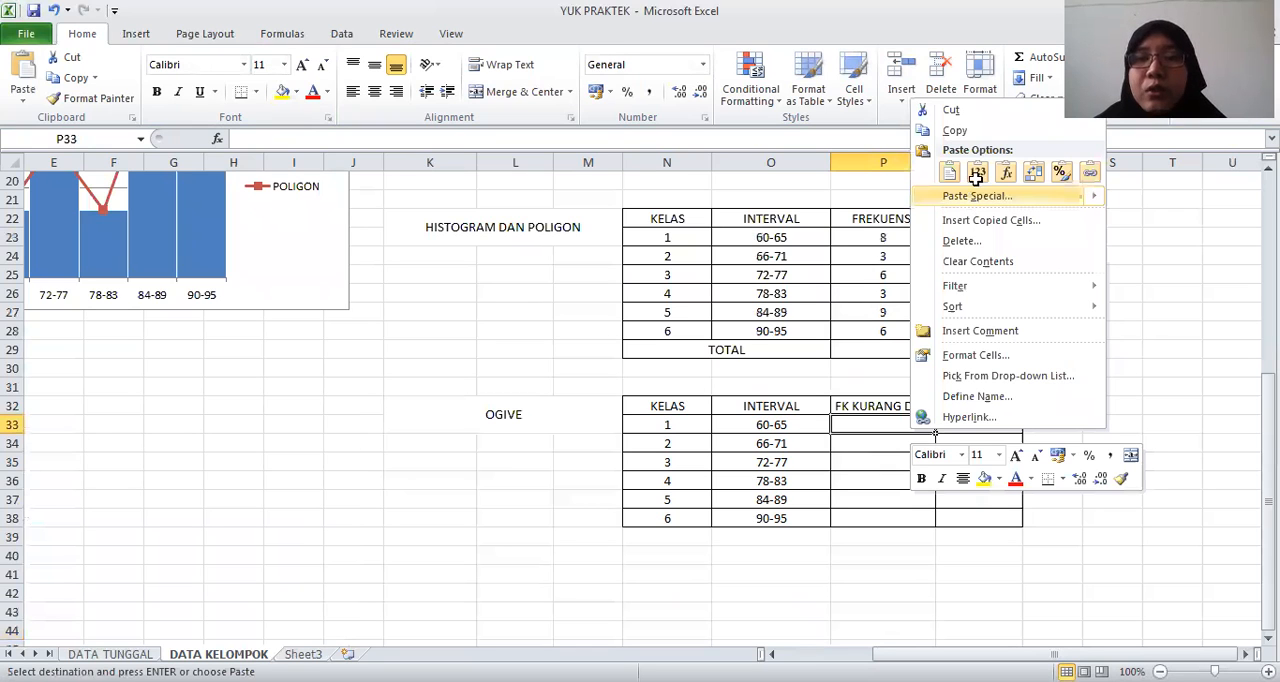
left_click(976, 177)
left_click(789, 464)
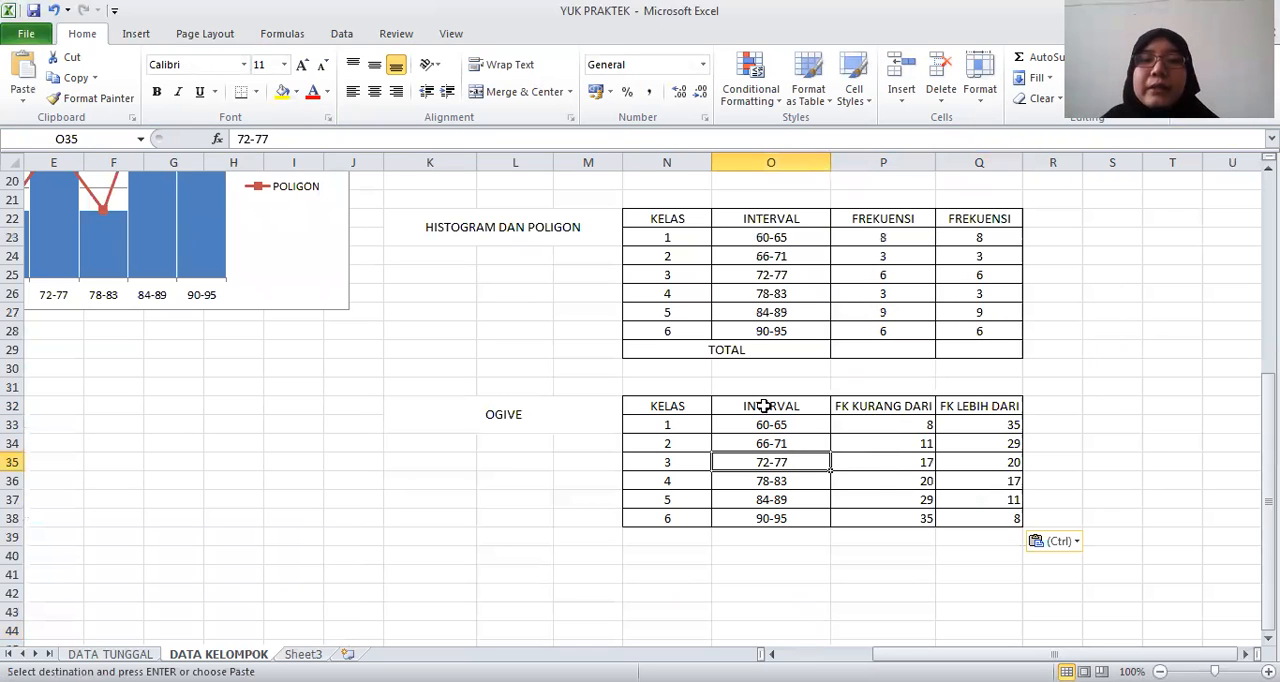
Try a stacked line chart with markers for the OGIVE data in O32:Q38, and delete it
left_click_drag(780, 407, 959, 513)
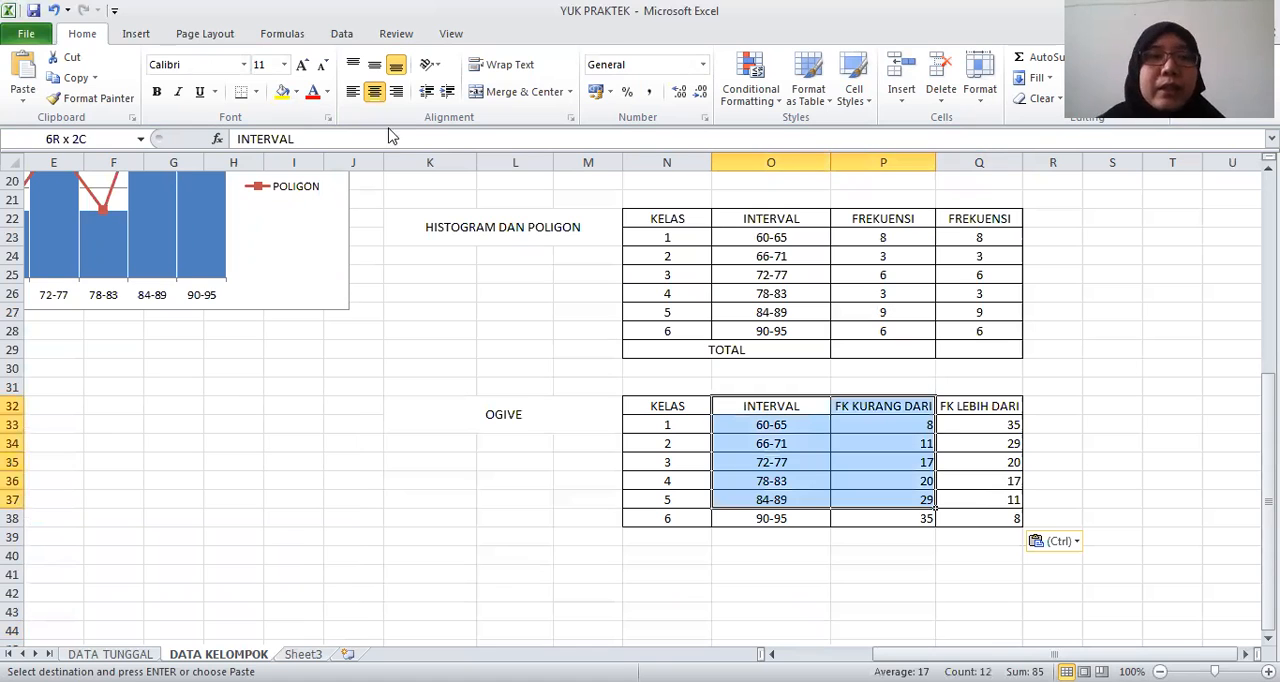
left_click(137, 38)
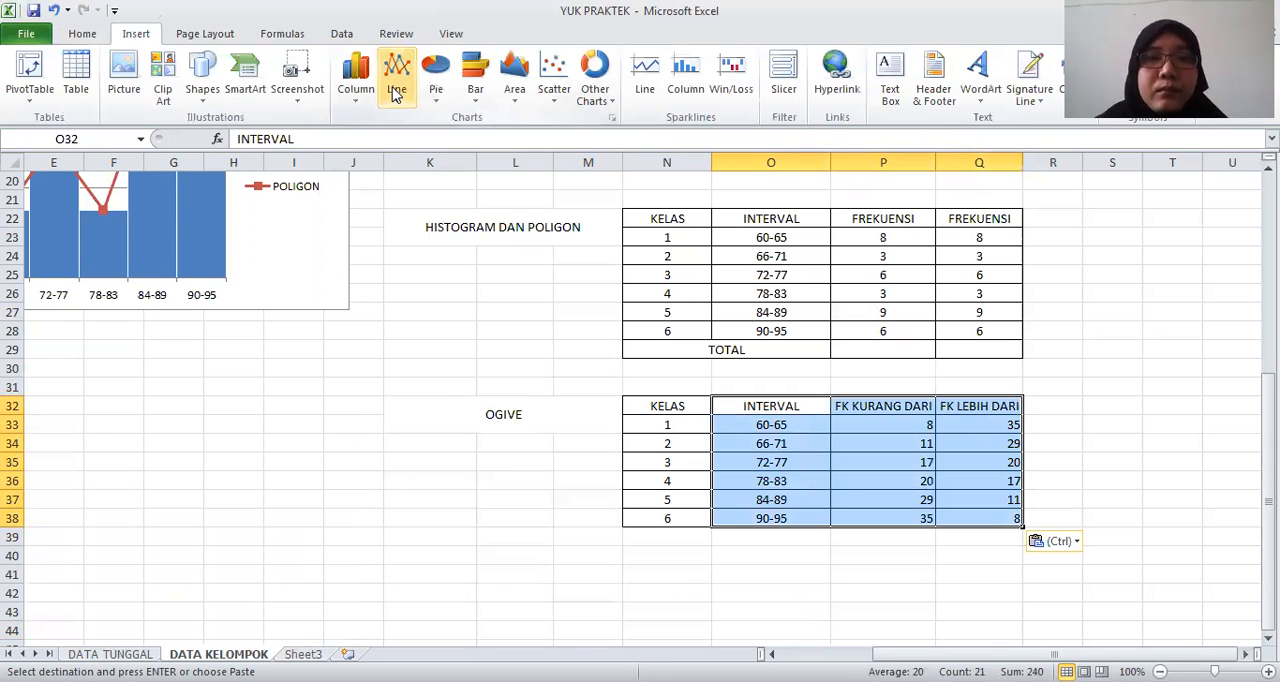
left_click(396, 90)
left_click(465, 201)
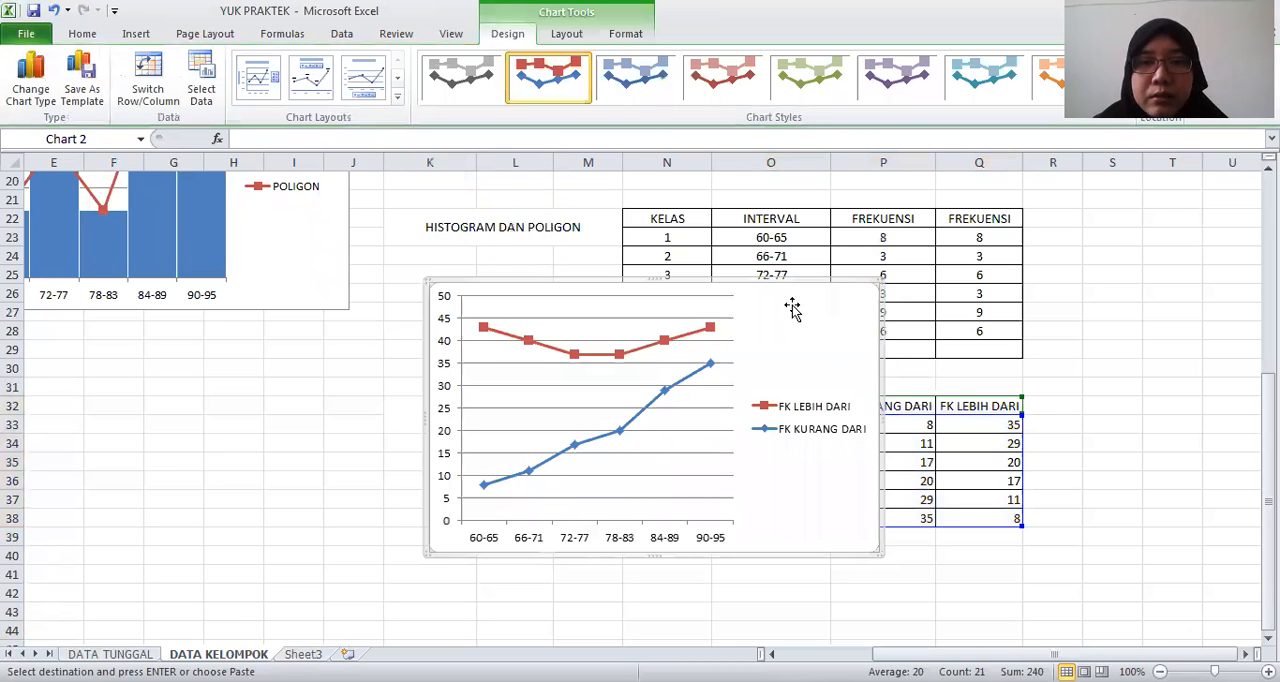
key("Delete")
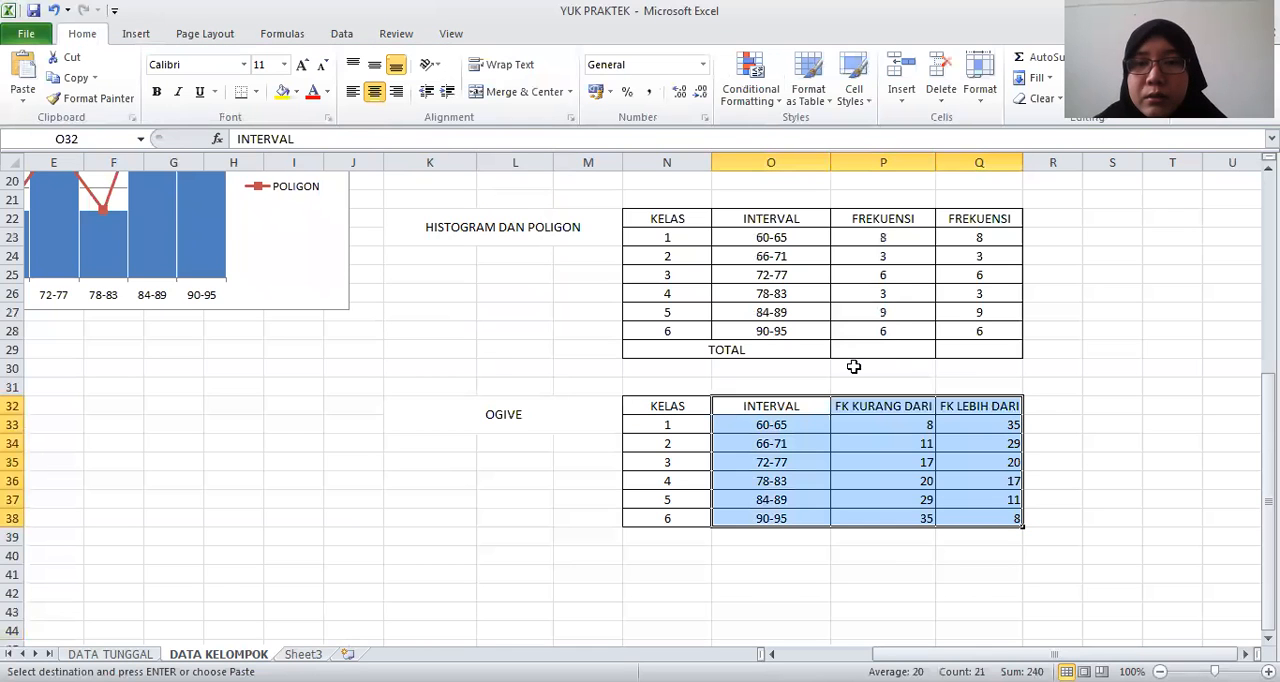
left_click(874, 426)
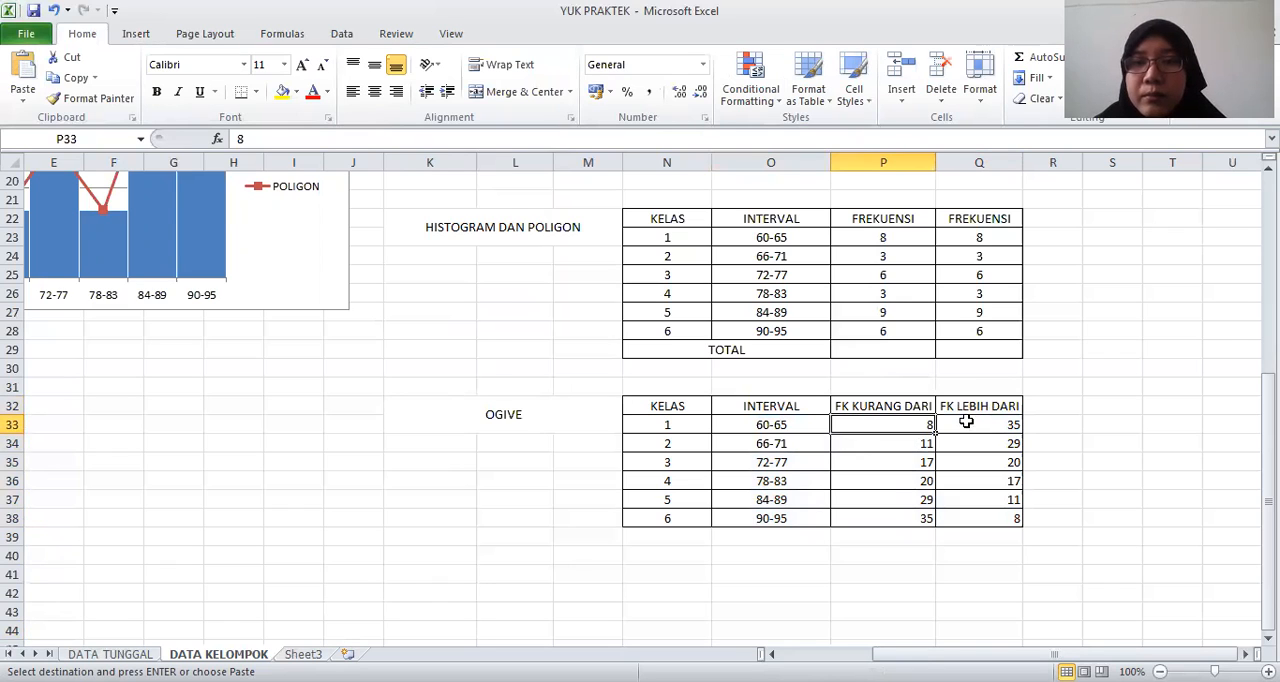
Examine the source cumulative frequency columns in the upper table against the values in the OGIVE table
left_click(784, 406)
key("Up")
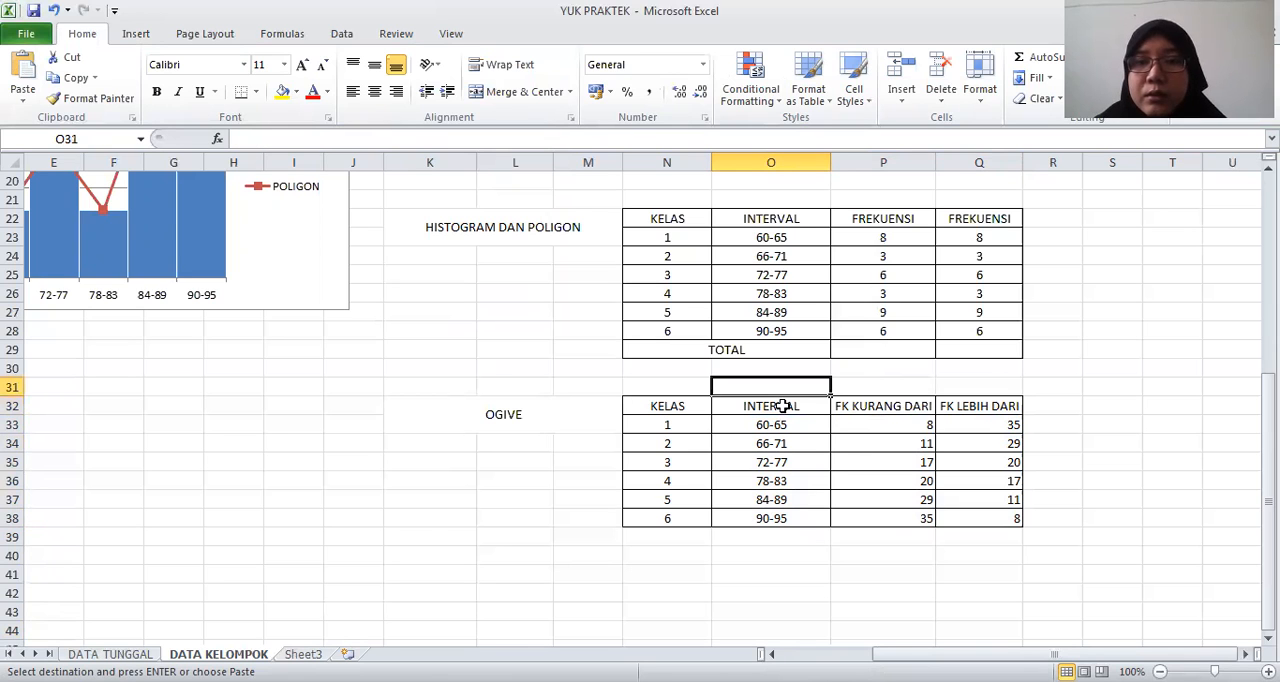
key("Up")
key("Up")
key("Up")
key("Up")
key("Up")
key("Up")
key("Up")
key("Up")
key("Up")
key("Up")
key("Up")
key("Up")
key("Up")
key("Up")
key("Up")
key("Up")
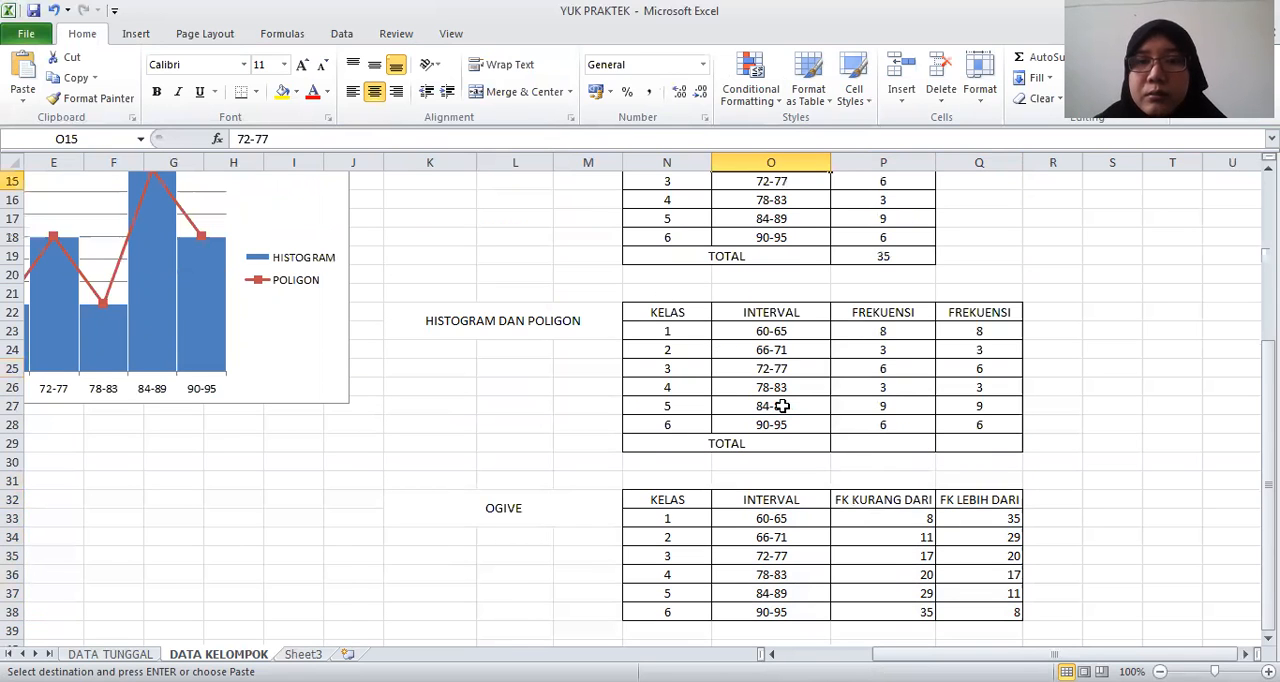
key("Up")
key("Up")
key("Up")
key("Up")
key("Up")
key("Up")
key("Up")
key("Up")
key("Up")
key("Up")
key("Up")
key("Up")
key("Up")
key("Down")
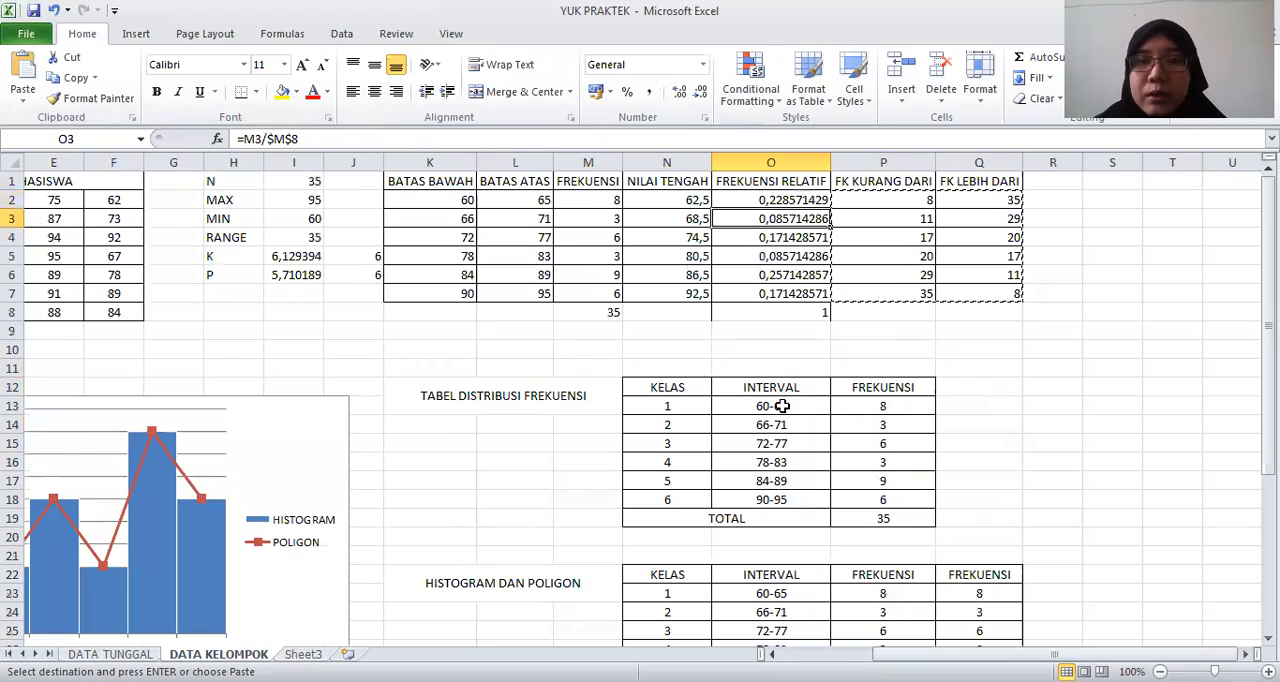
key("Down")
key("Down")
key("Down")
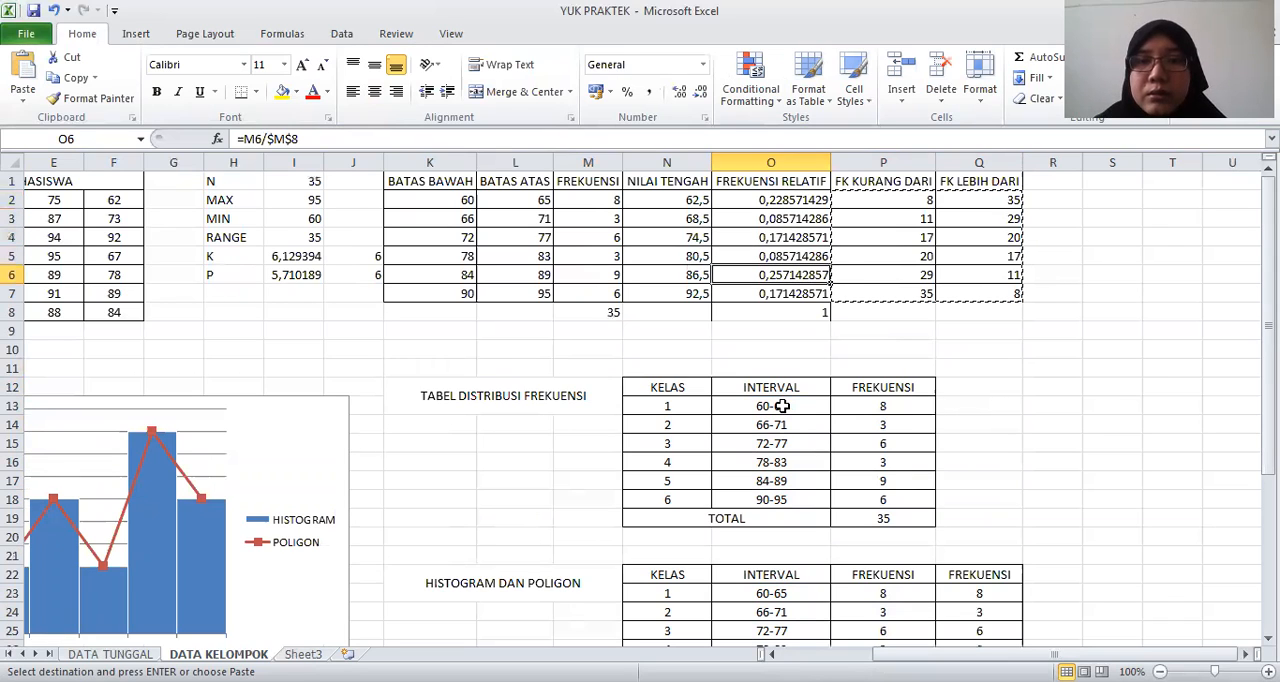
key("Down")
key("Down")
key("Down")
key("Down")
key("Down")
key("Down")
key("Down")
key("Down")
key("Down")
key("Down")
key("Down")
key("Down")
key("Down")
key("Down")
key("Down")
key("Down")
key("Down")
key("Down")
key("Down")
key("Down")
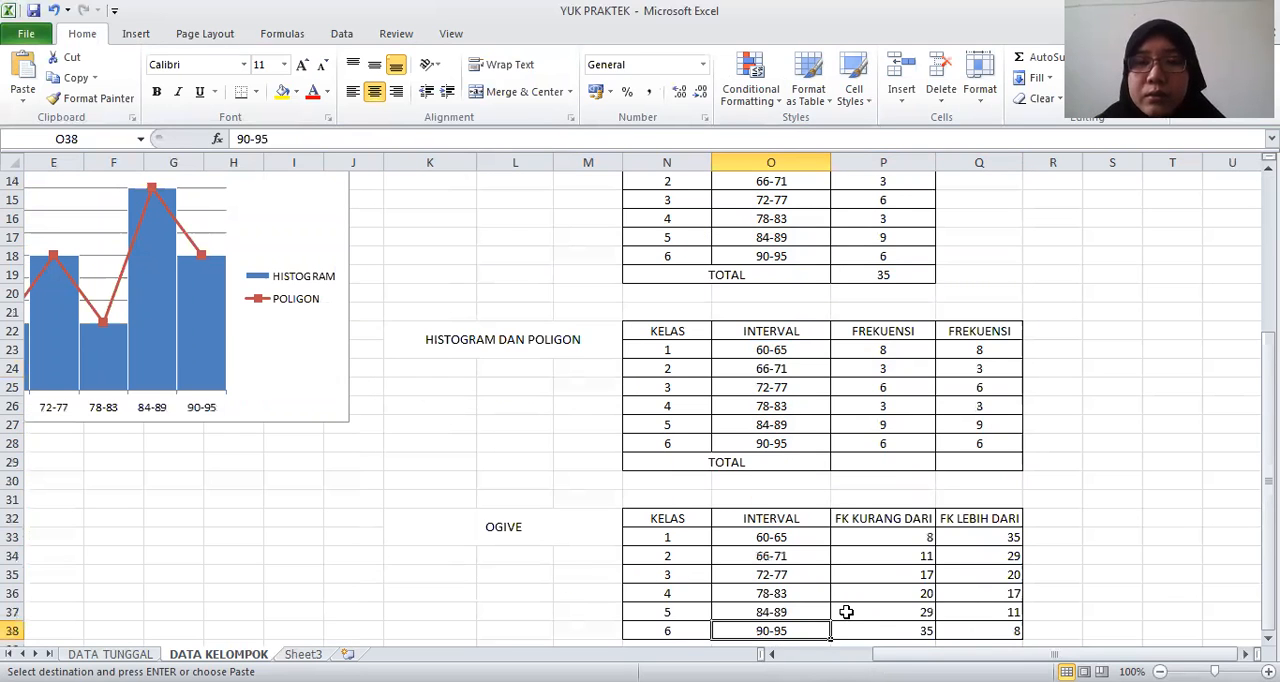
Insert a non-stacked line chart with markers from O32:Q38 and place it beside the OGIVE table
scroll(846, 609, "down", 1)
left_click_drag(771, 464, 920, 520)
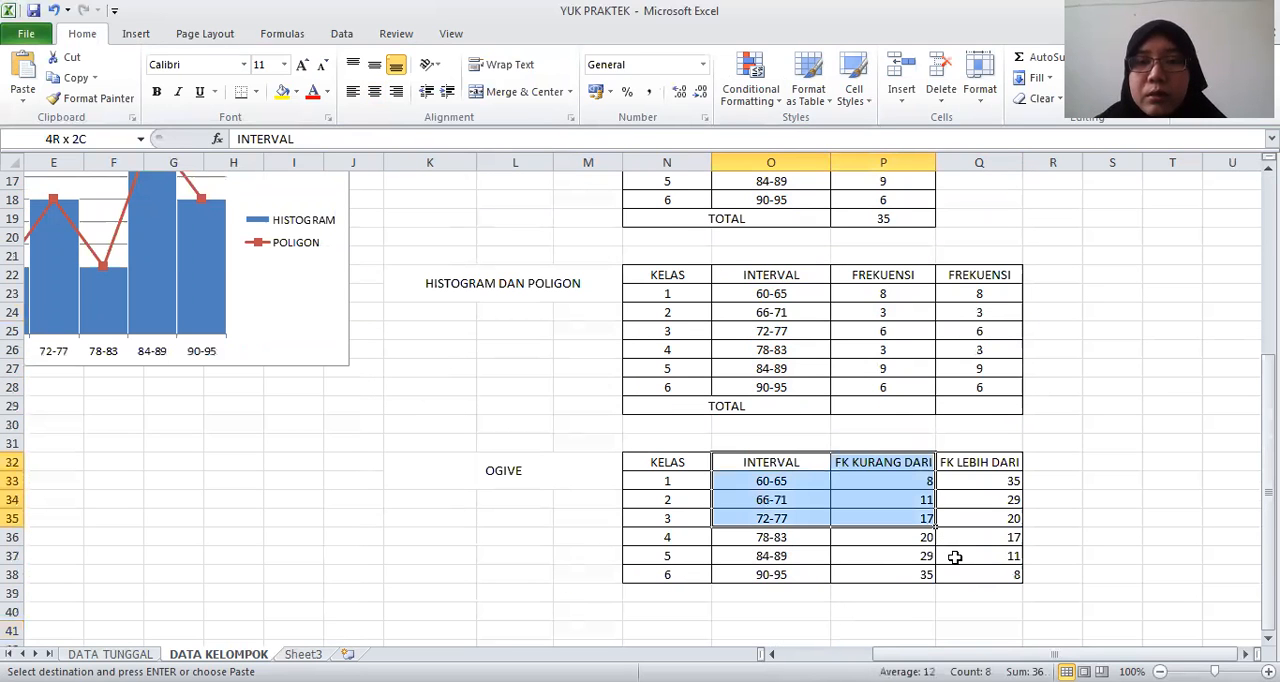
left_click_drag(955, 558, 955, 558)
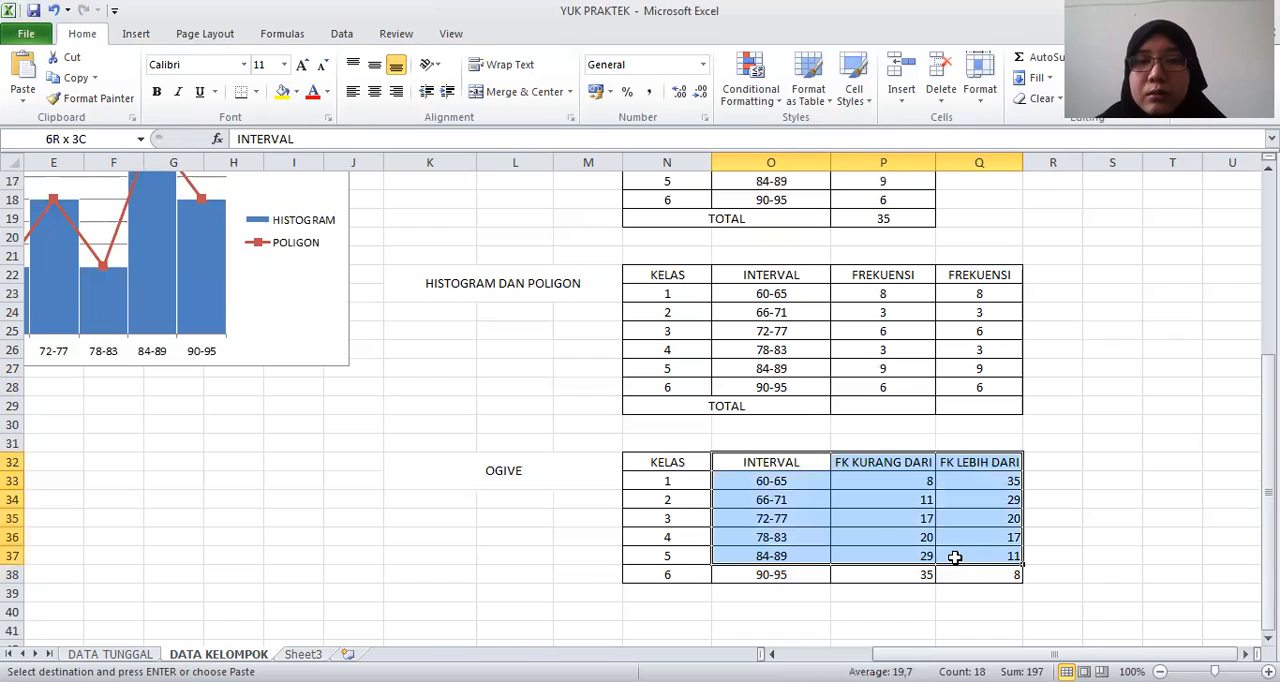
left_click(928, 538)
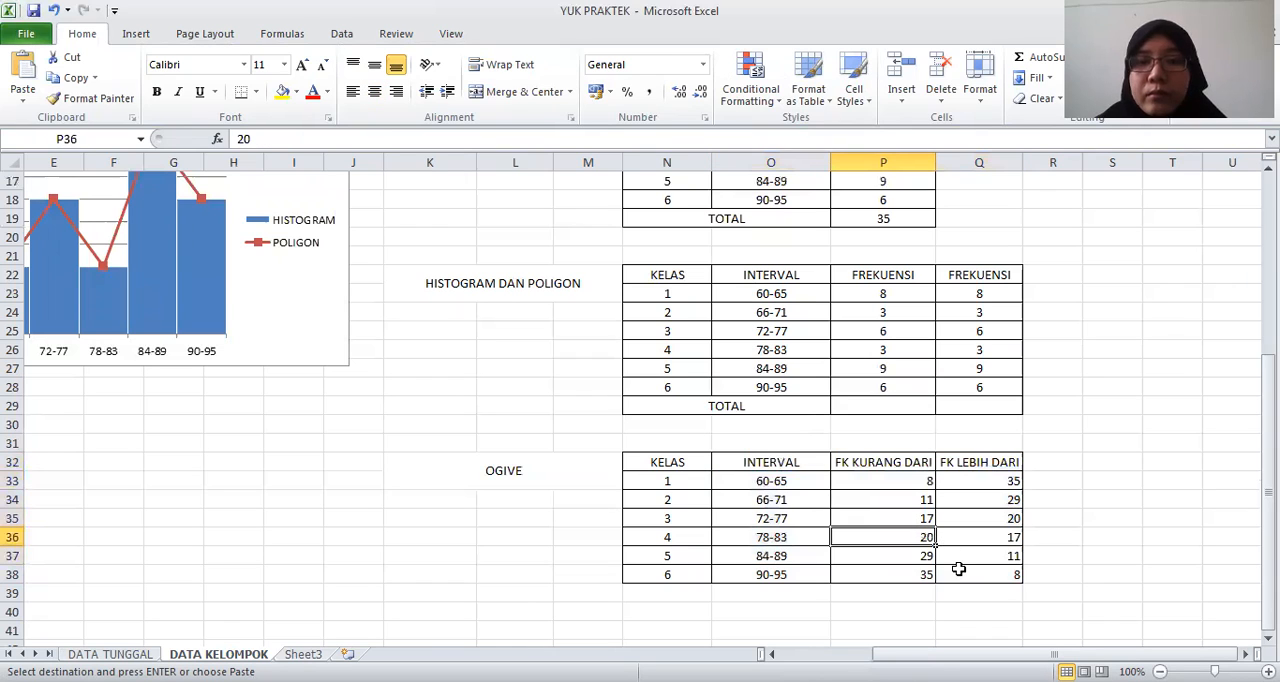
left_click_drag(771, 462, 958, 569)
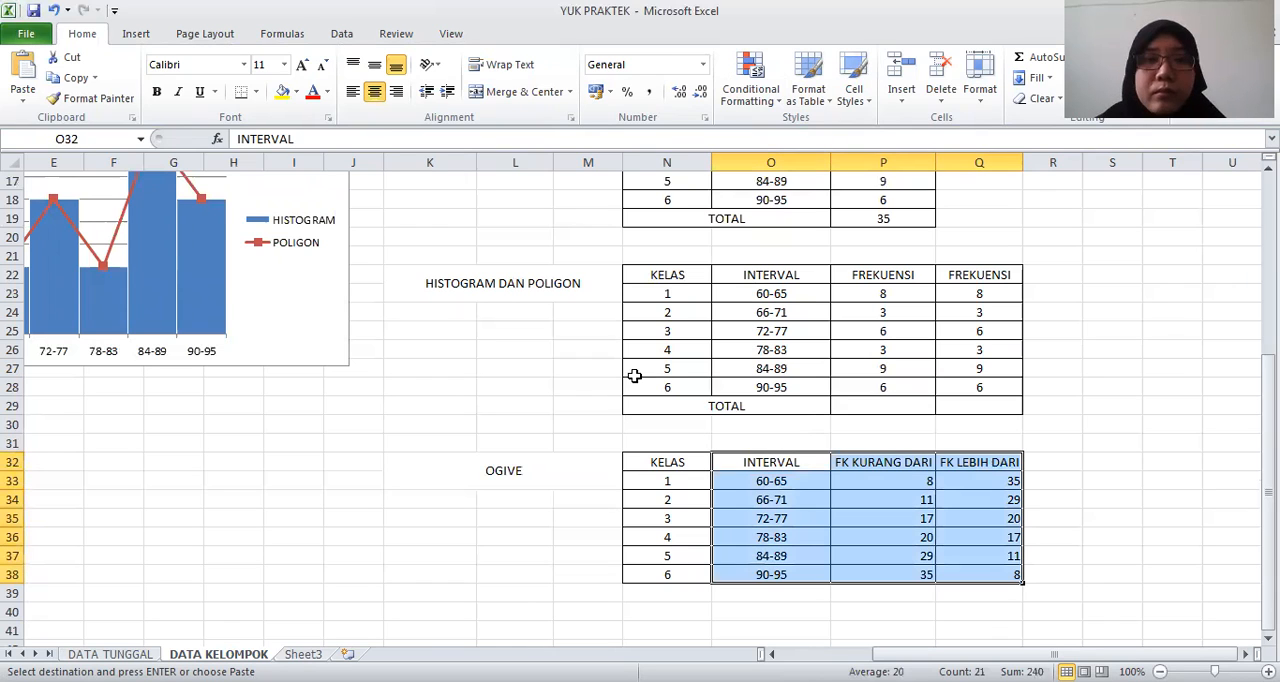
left_click(135, 34)
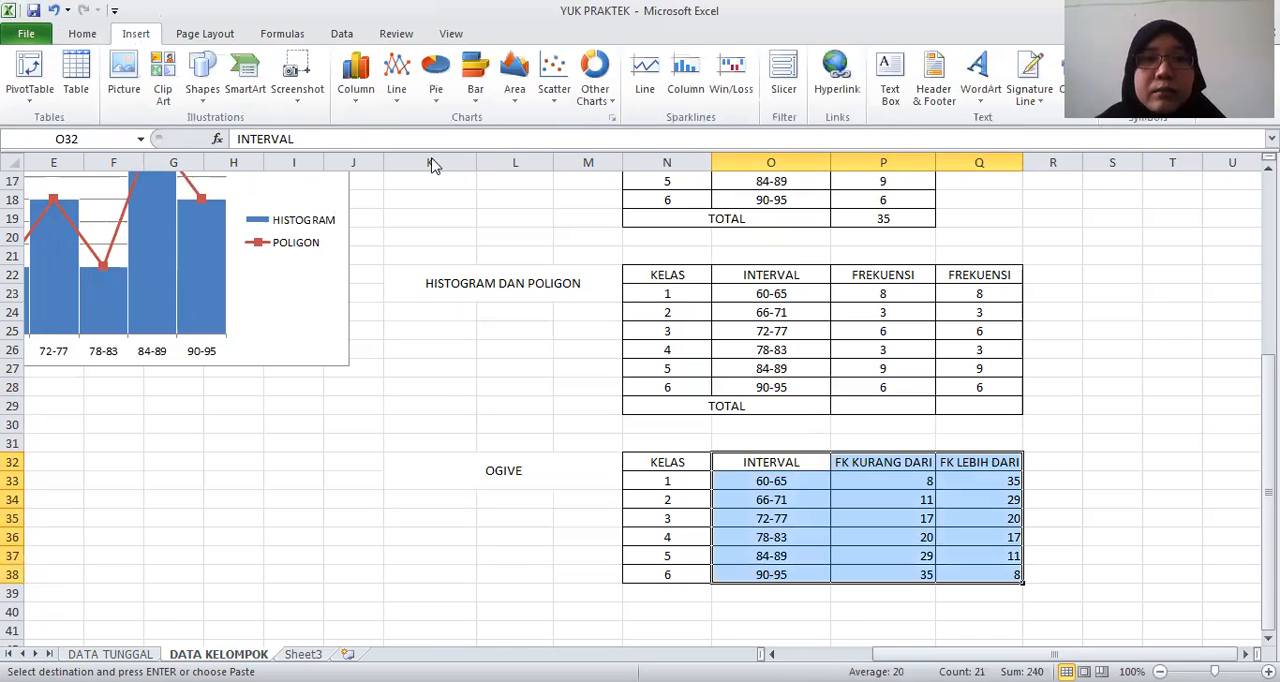
left_click(396, 80)
left_click(393, 208)
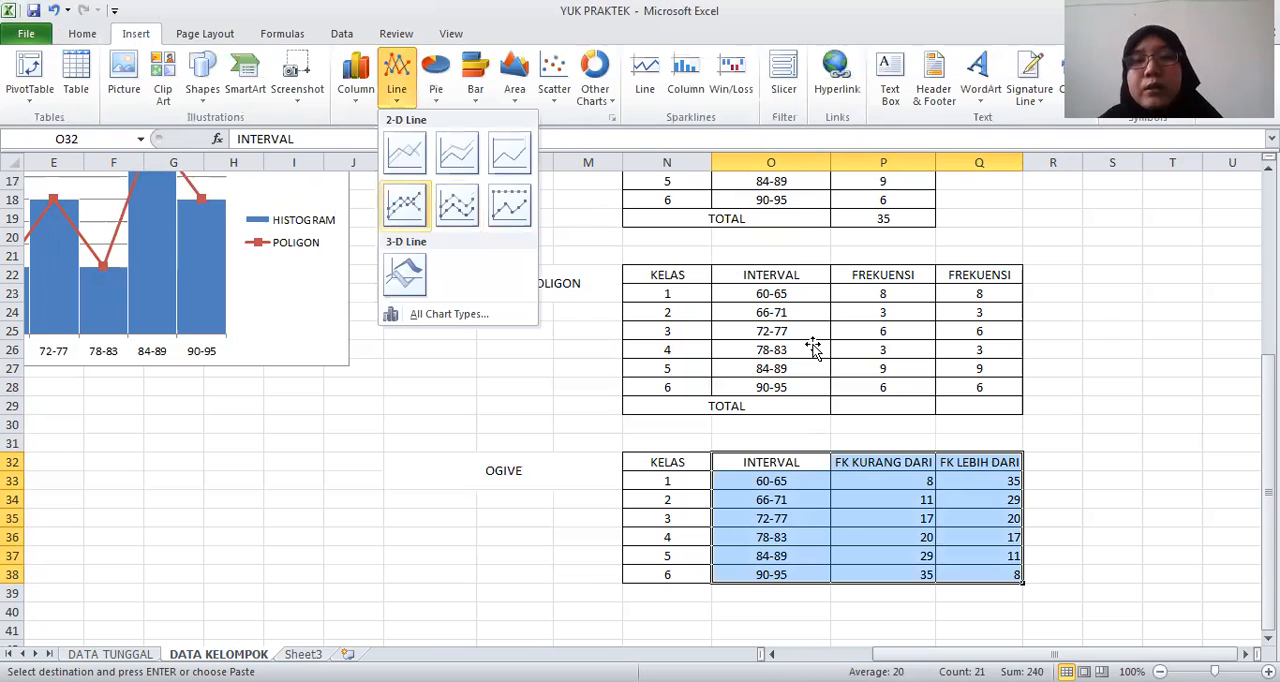
left_click_drag(550, 398, 536, 392)
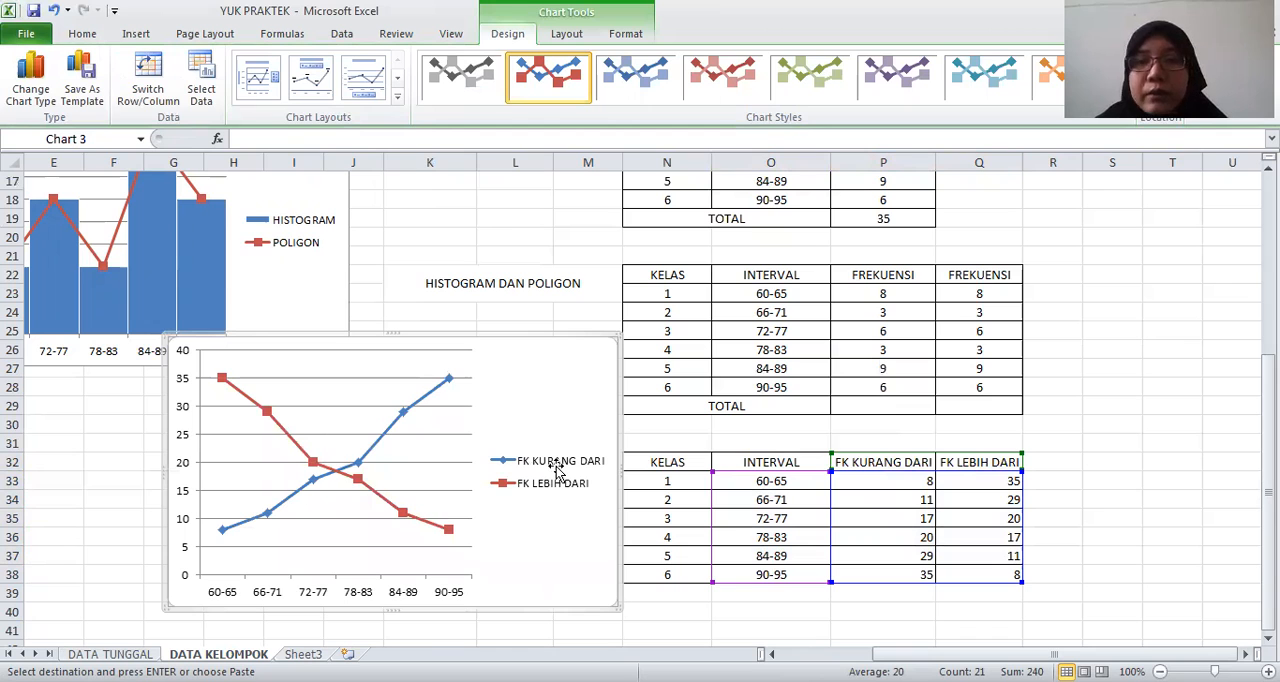
Change the FK KURANG DARI header in P32 of the OGIVE table to OGIVE POSITIF
left_click(868, 463)
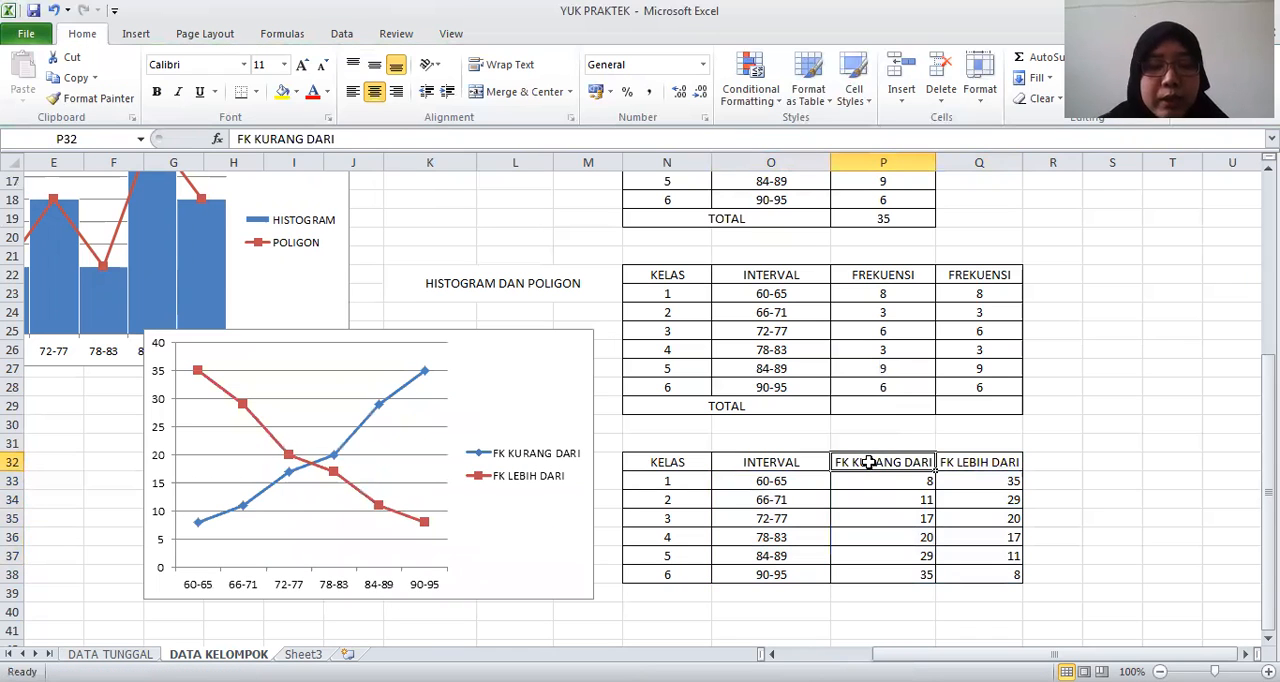
type("OGIVE PO")
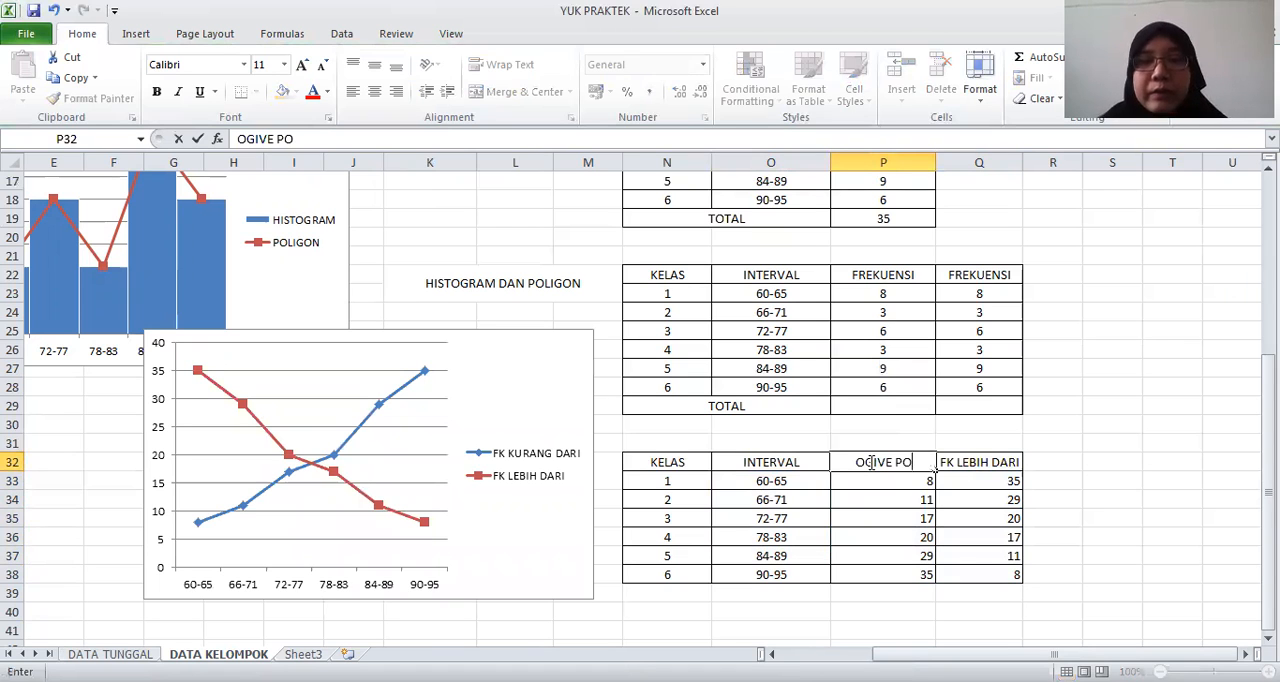
type("SITIF")
key("Return")
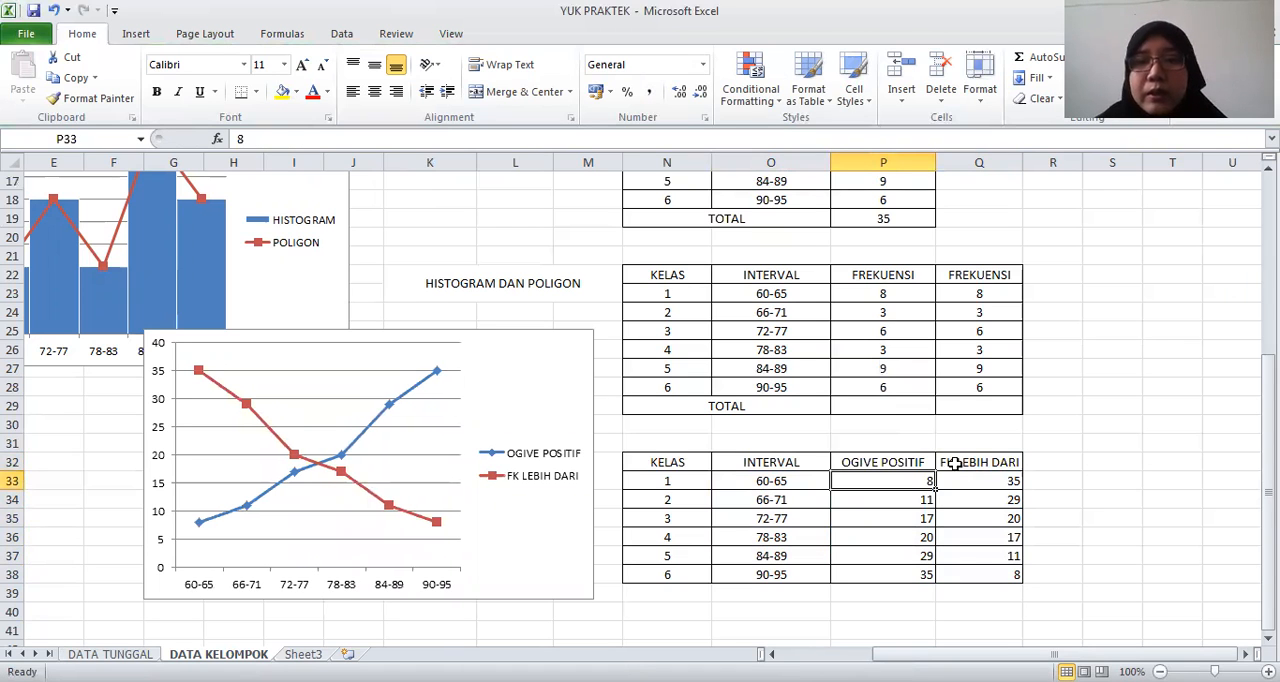
Change the FK LEBIH DARI header in Q32 of the OGIVE table to OGIVE NEGATIF
left_click(955, 464)
right_click(958, 465)
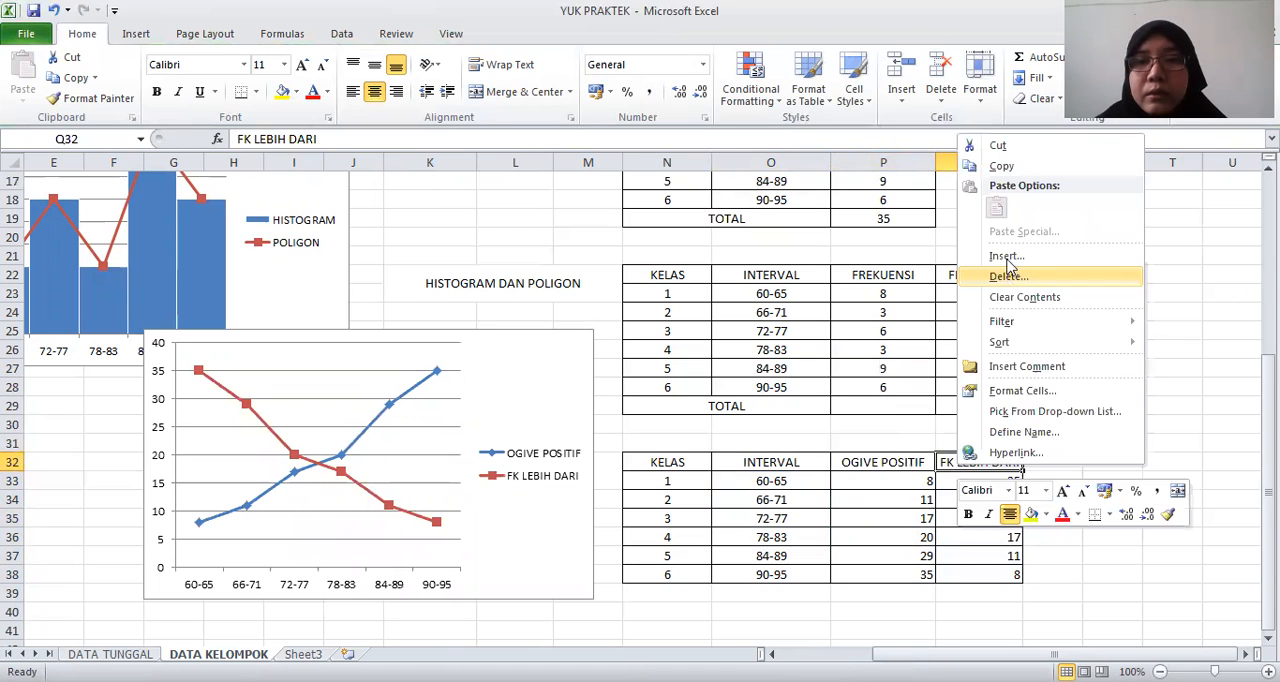
left_click(942, 464)
type("OGIVE N")
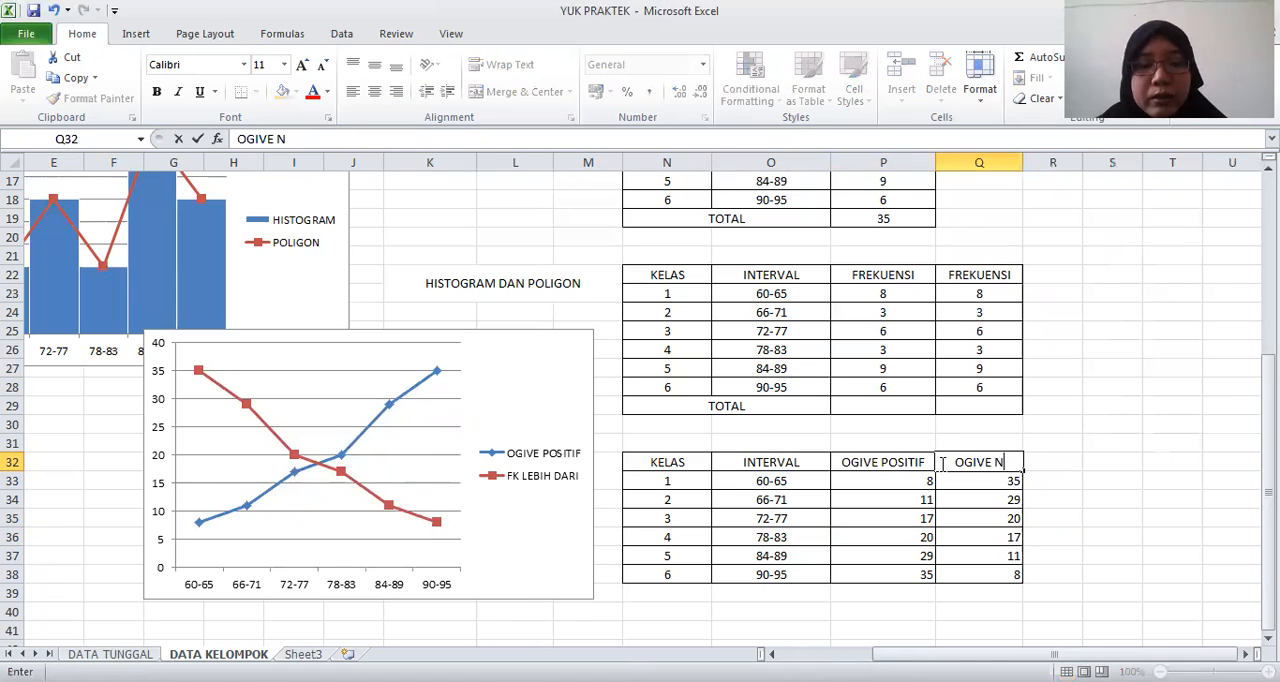
type("EGATIF")
key("Return")
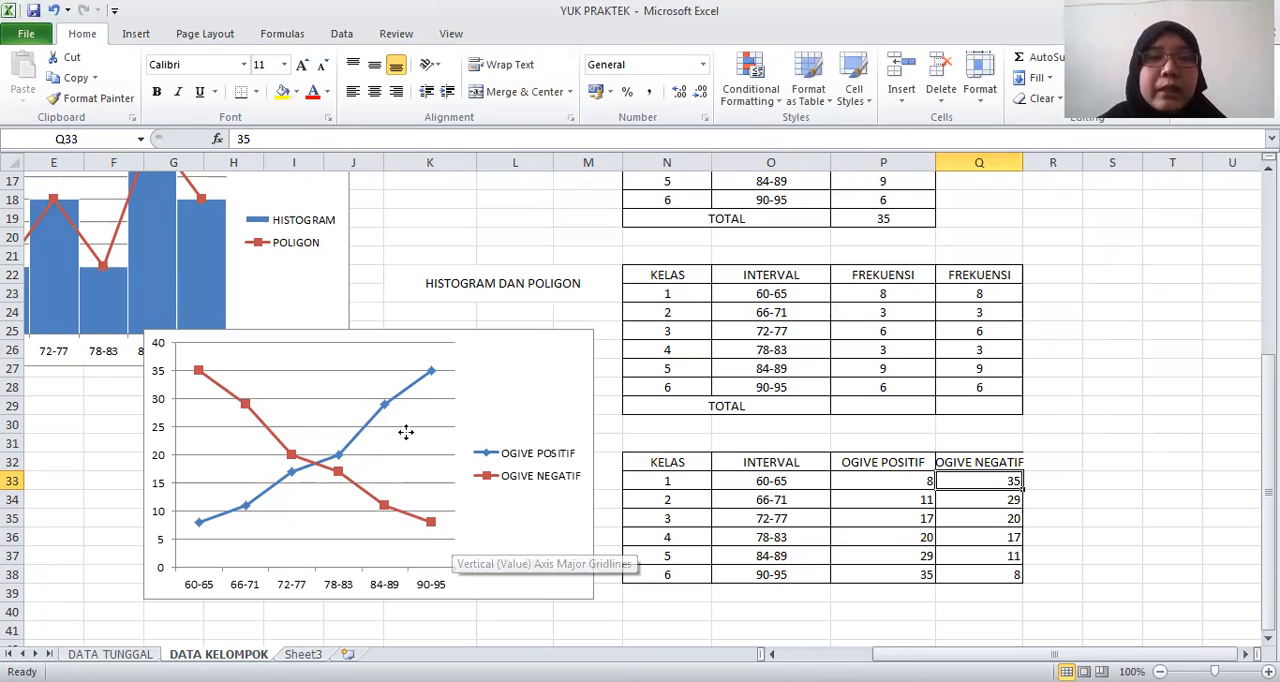
Move the ogive chart so that it sits directly below the histogram and polygon chart
left_click_drag(406, 432, 300, 459)
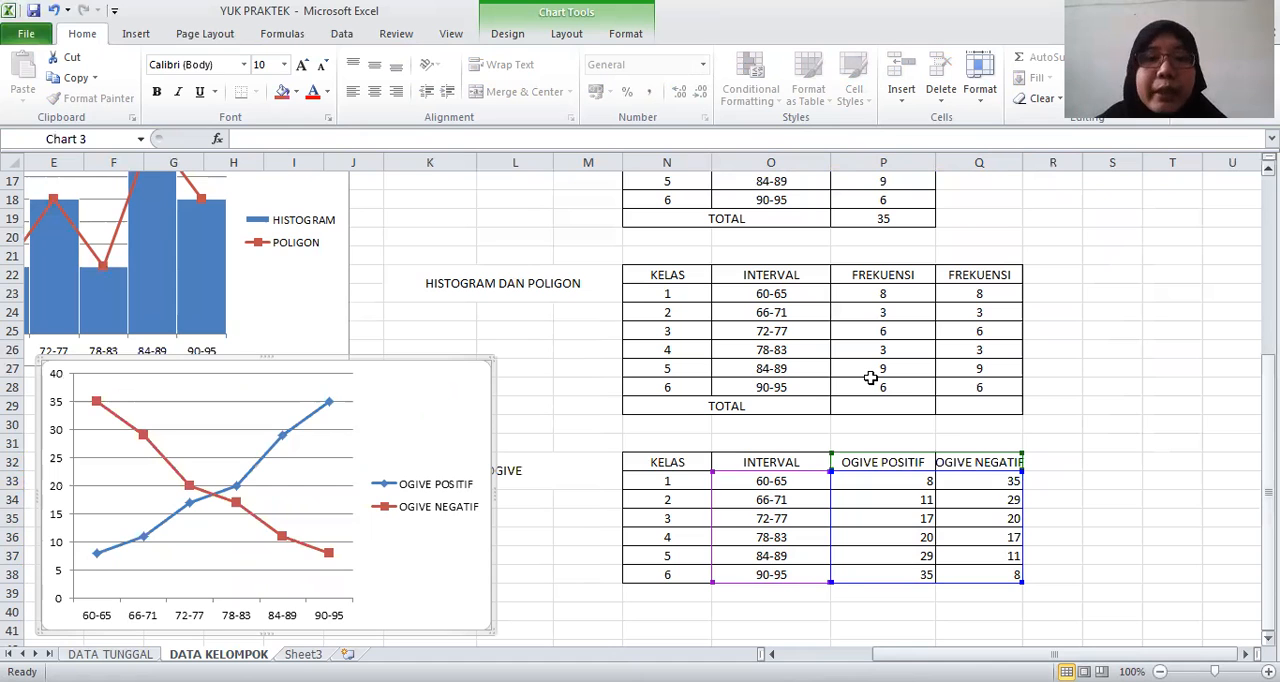
scroll(868, 374, "up", 6)
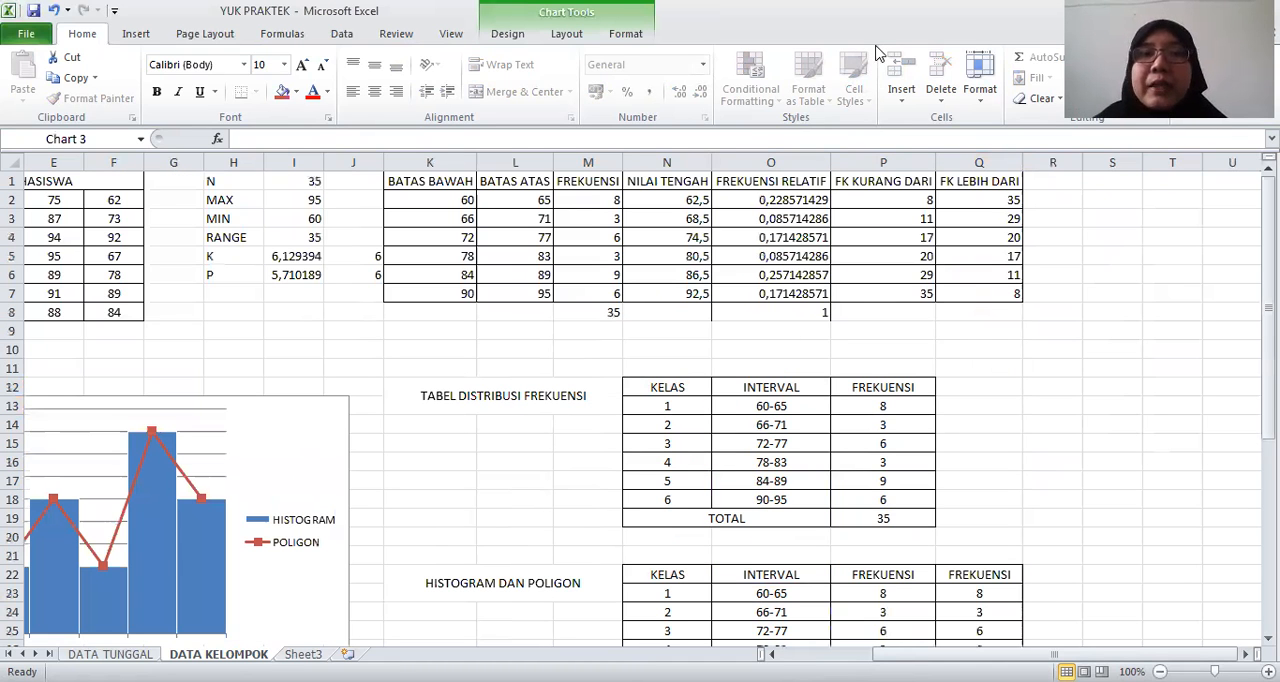